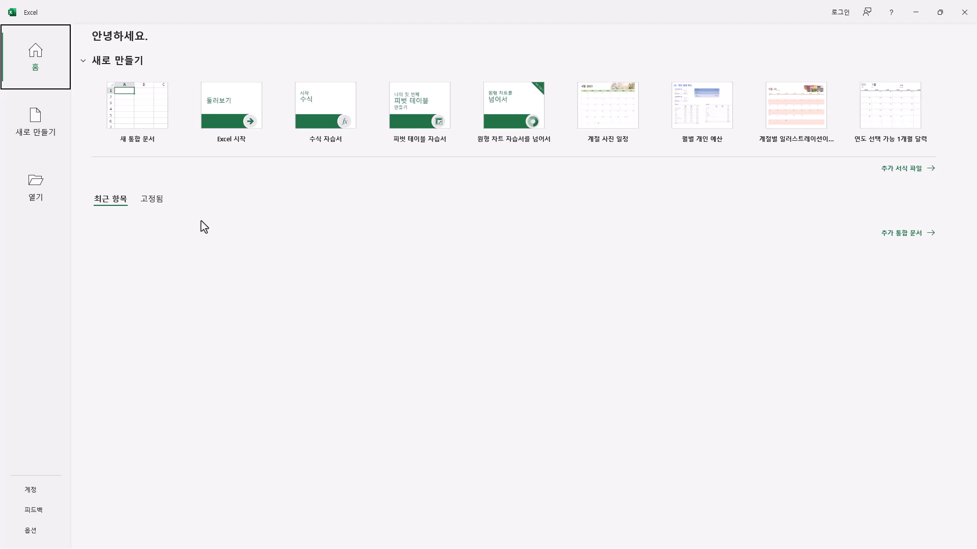
Create a blank workbook and save it in the ITQ folder under Documents, named with the examinee number and full name
left_click(155, 124)
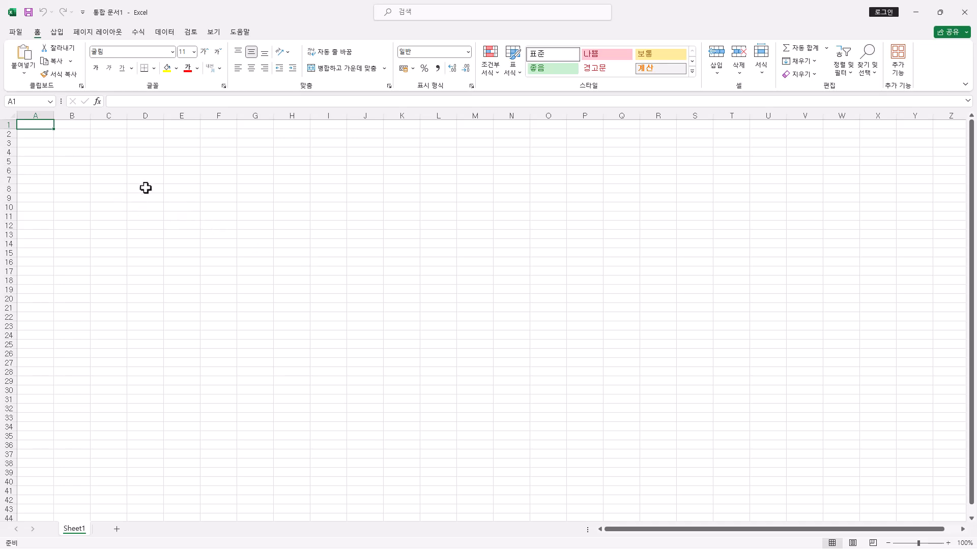
left_click(28, 14)
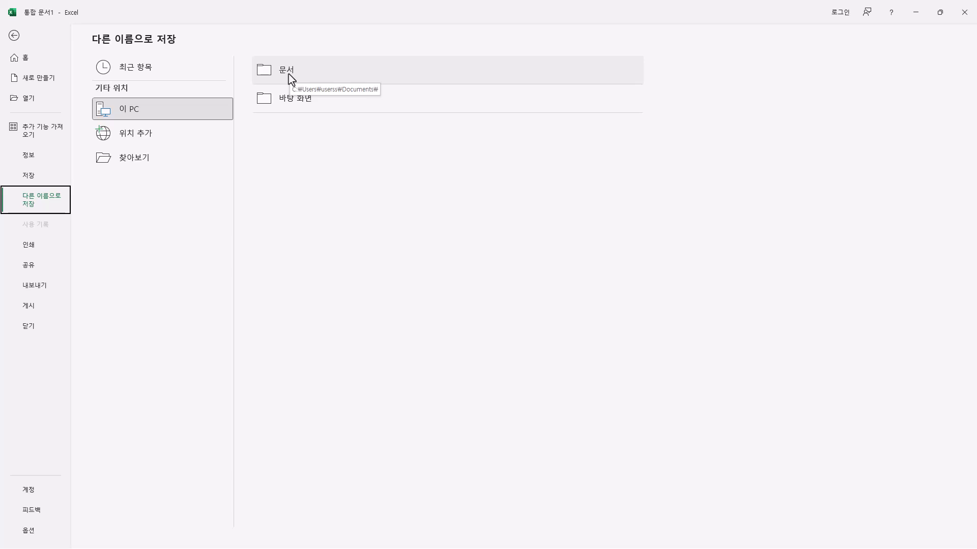
left_click(147, 159)
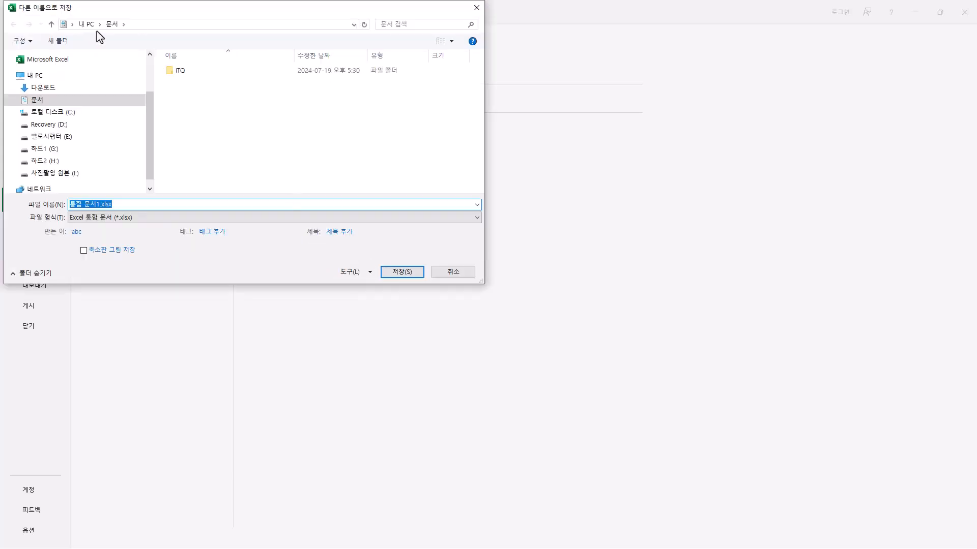
double_click(181, 71)
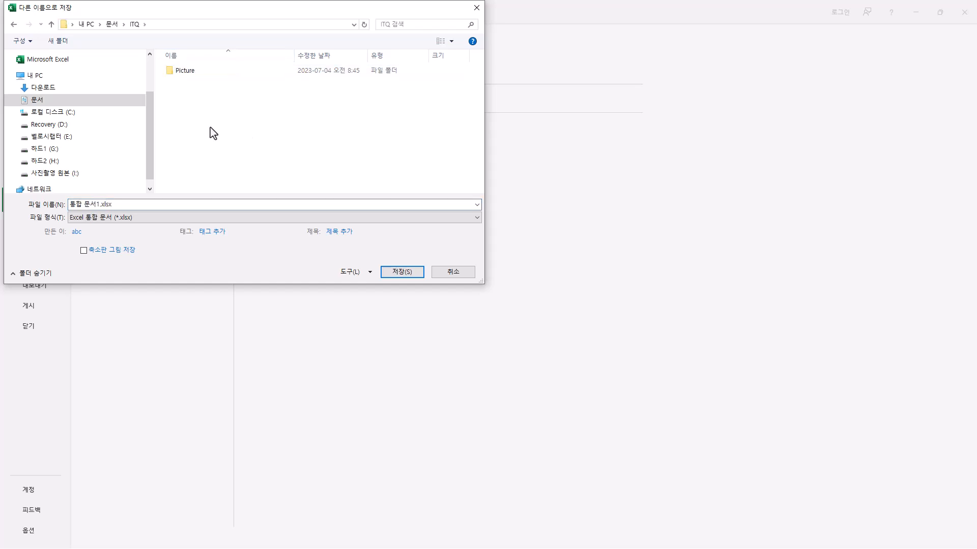
left_click(128, 204)
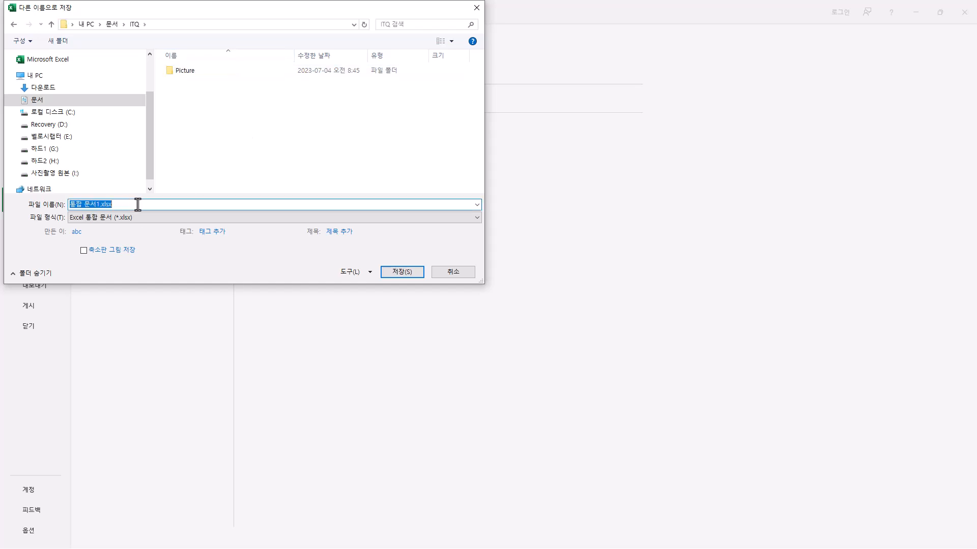
type("12345678-홍길동")
left_click_drag(98, 205, 56, 195)
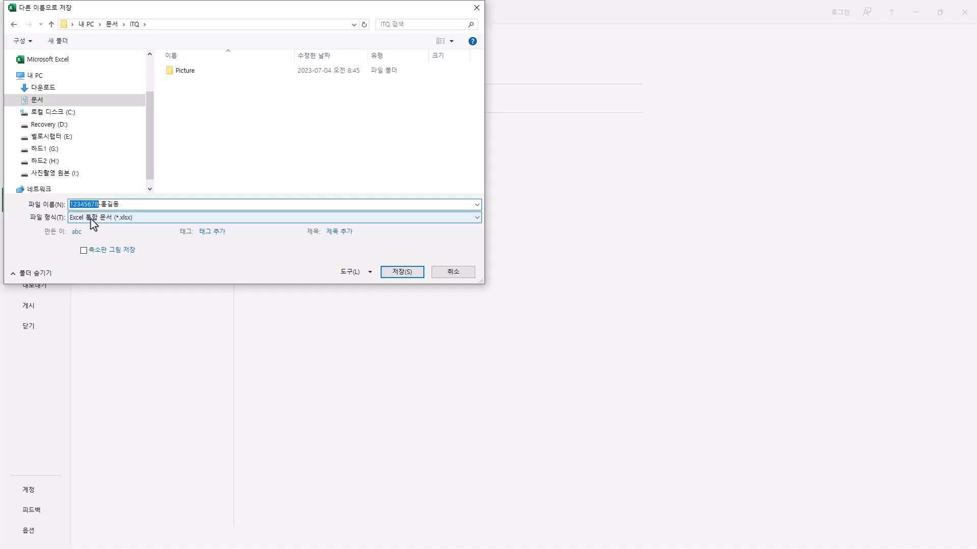
left_click(137, 206)
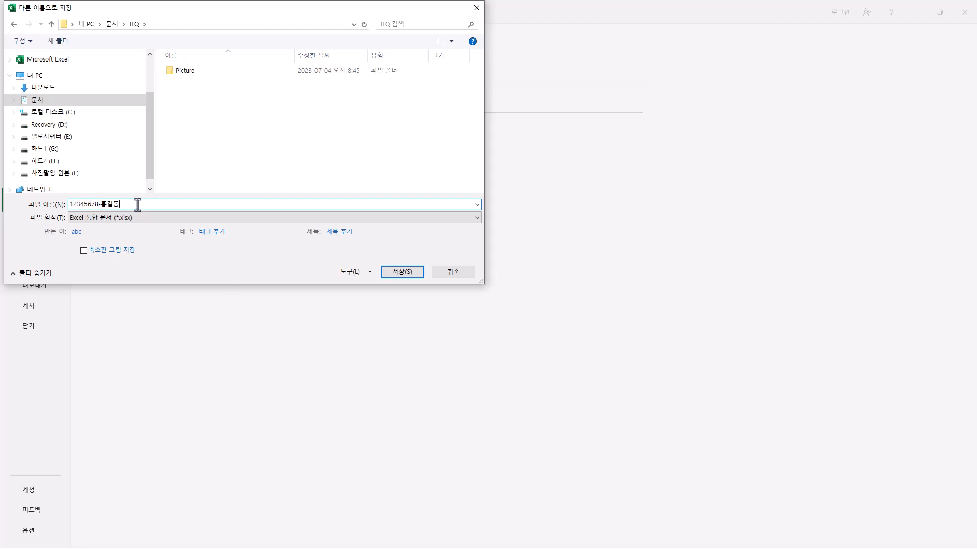
left_click(413, 272)
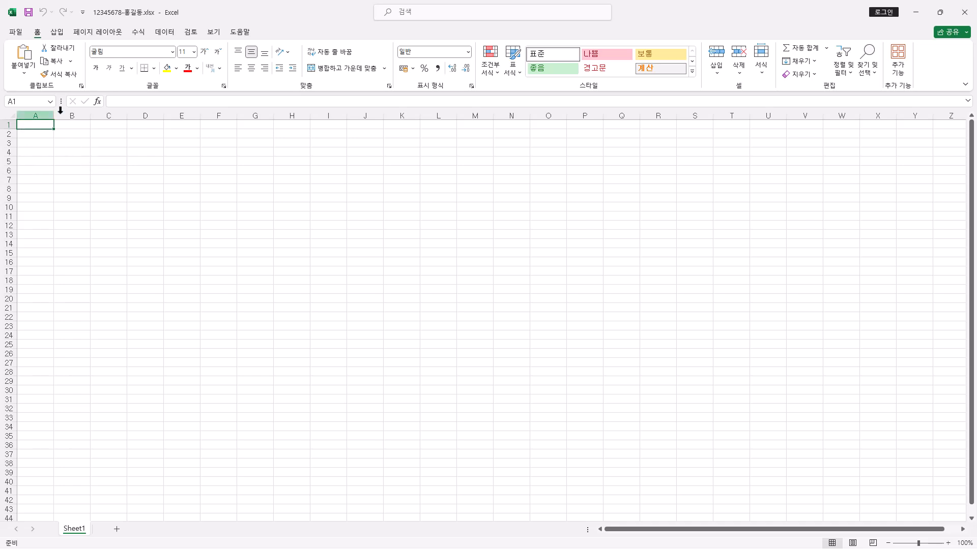
Set the width of column A to 1
left_click(34, 115)
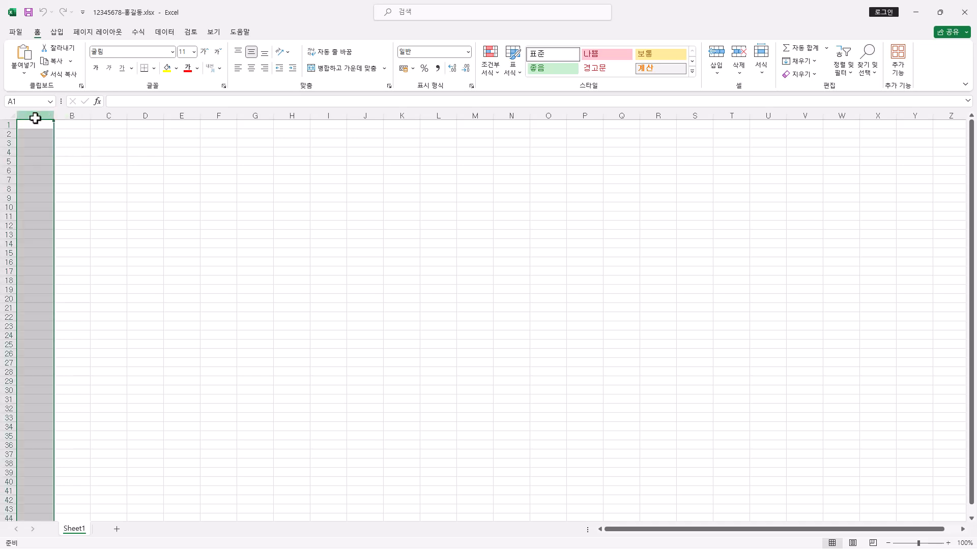
right_click(35, 118)
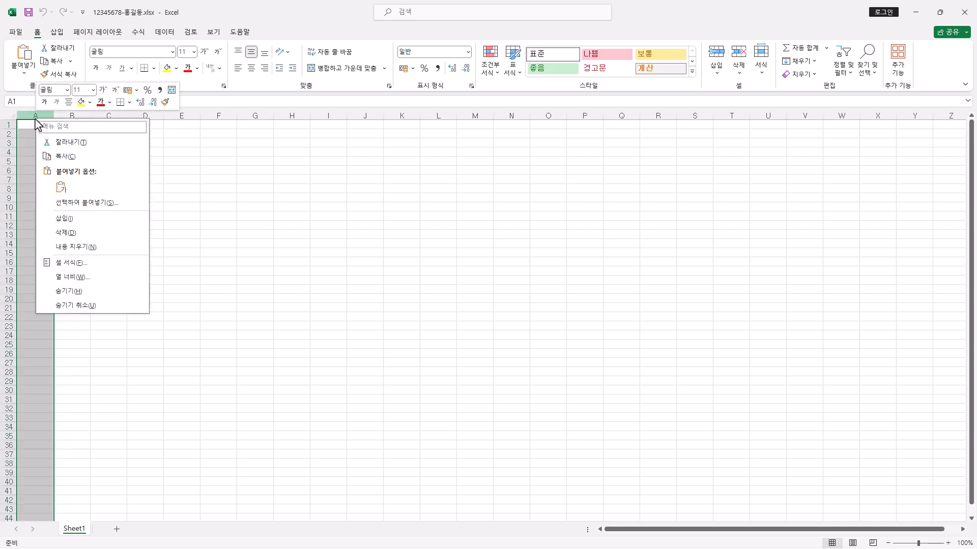
left_click(78, 281)
type("1")
left_click(65, 307)
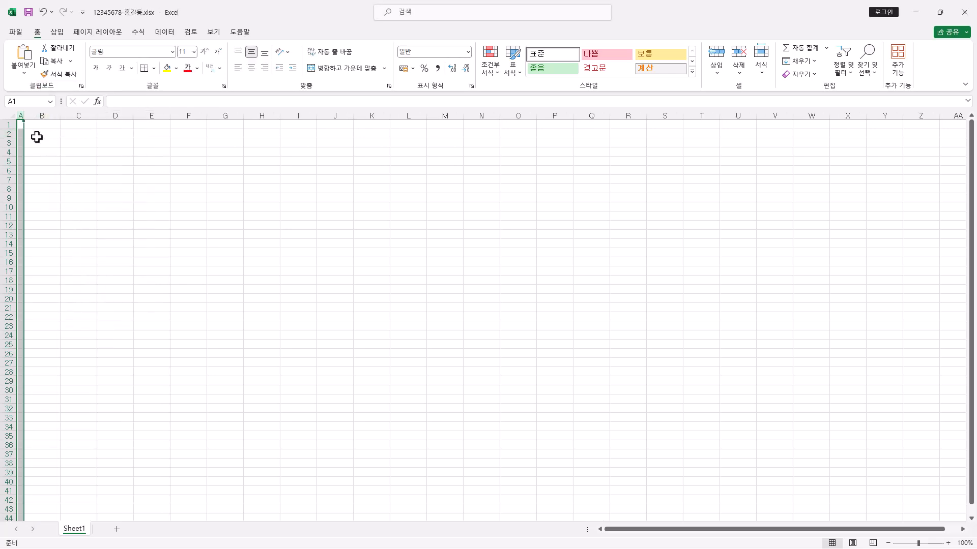
left_click(88, 154)
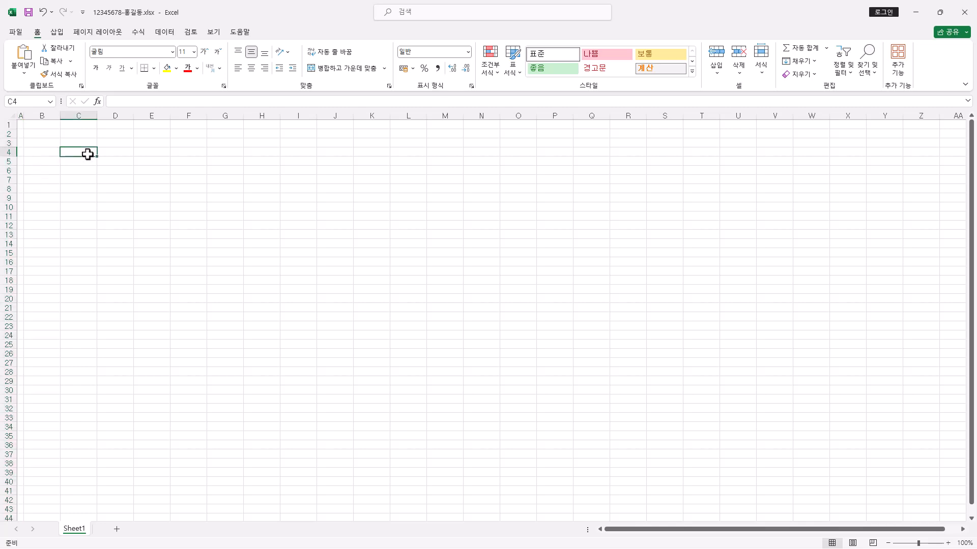
left_click(83, 179)
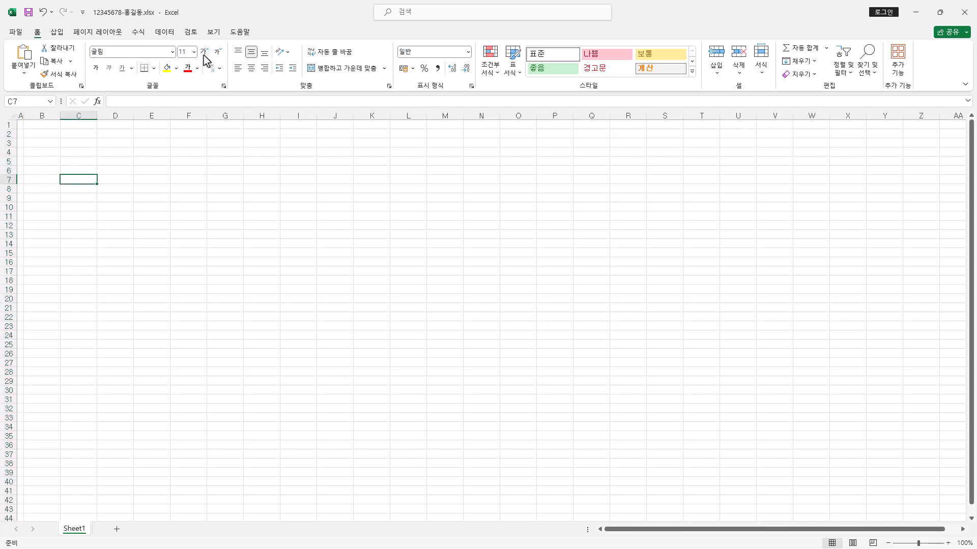
key("alt+Tab")
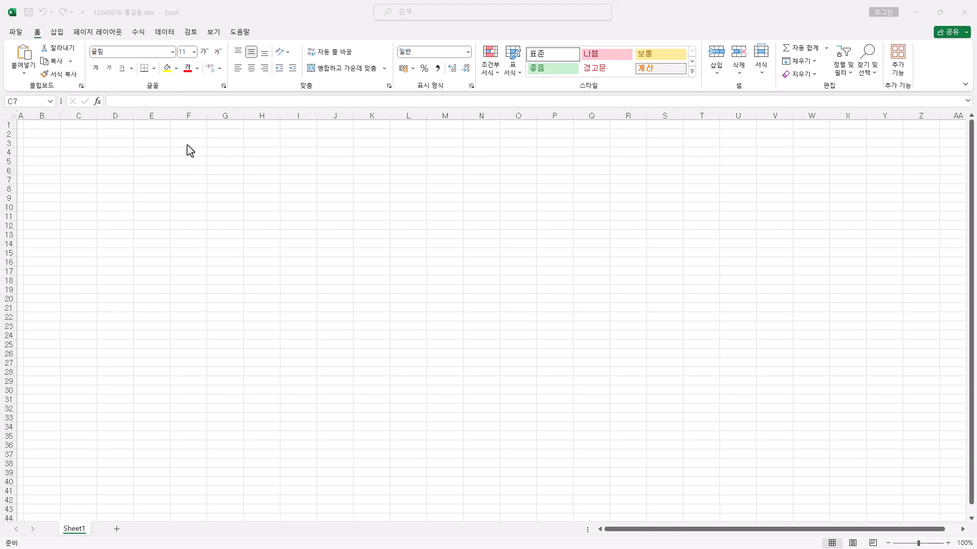
key("alt+Tab")
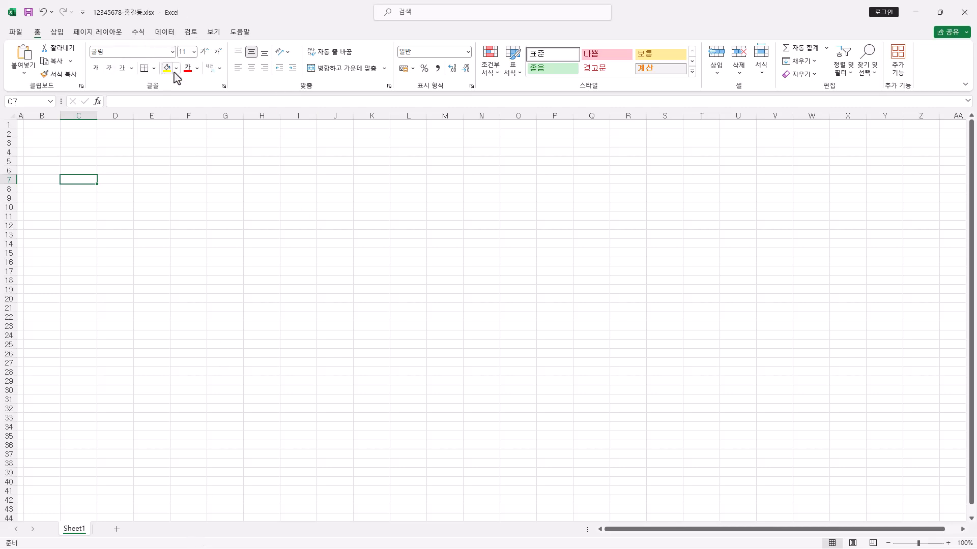
Select the entire sheet and check its font setting
left_click(8, 113)
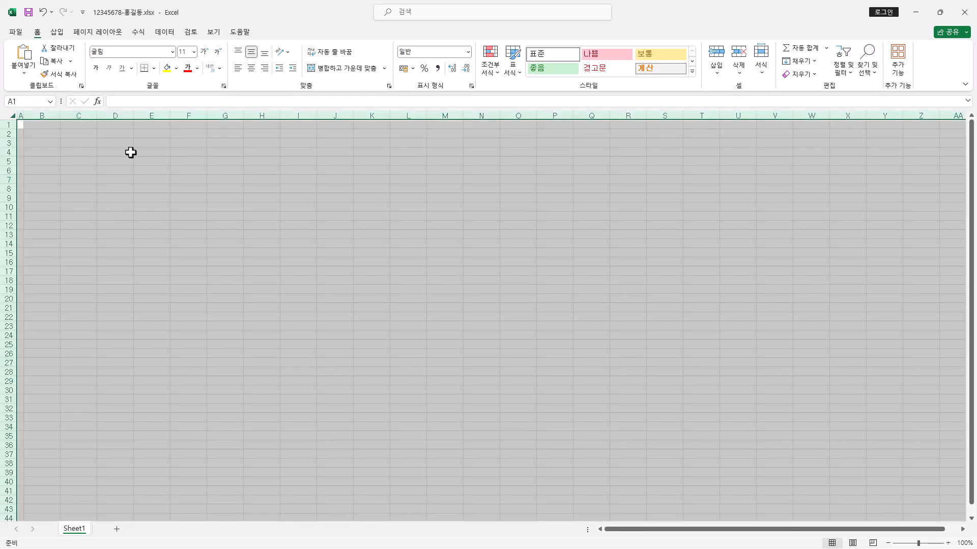
left_click(137, 53)
left_click(41, 134)
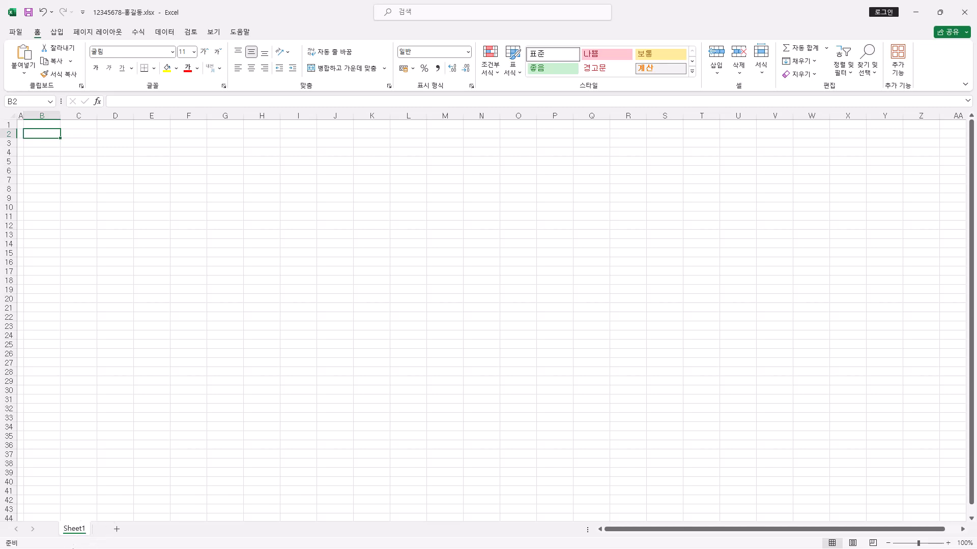
Duplicate Sheet1 twice and rename the three sheets 제1작업, 제2작업 and 제3작업 in order
left_click_drag(73, 534, 174, 529)
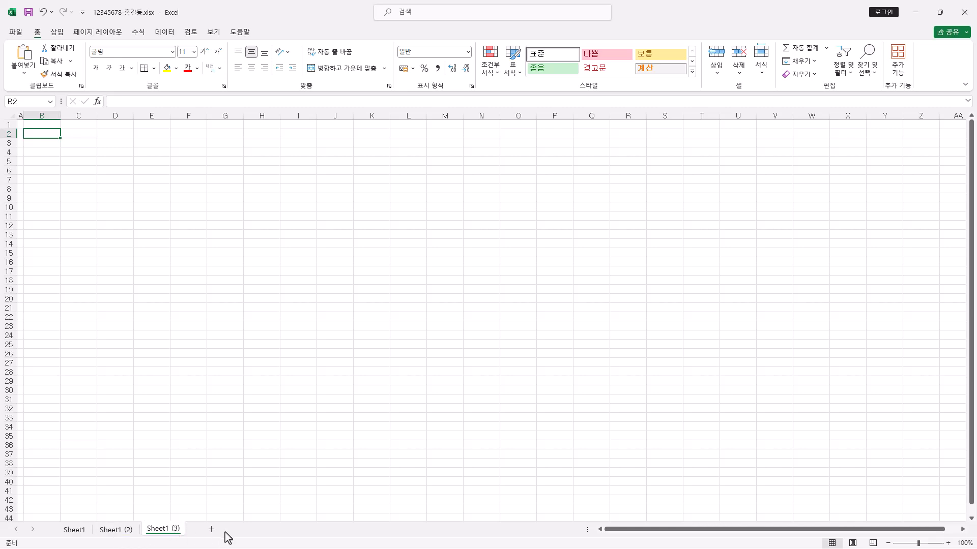
double_click(72, 530)
type("제1작업")
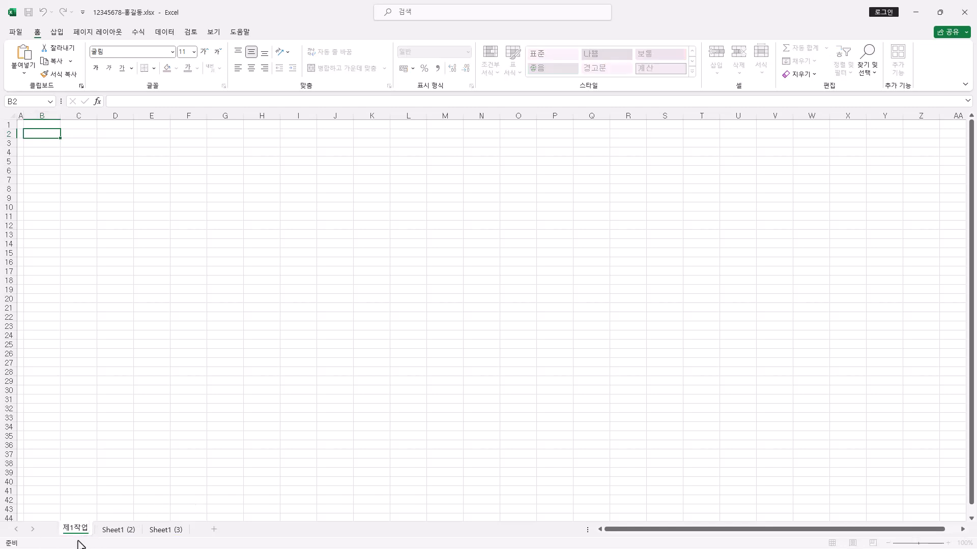
double_click(113, 530)
type("제2작업")
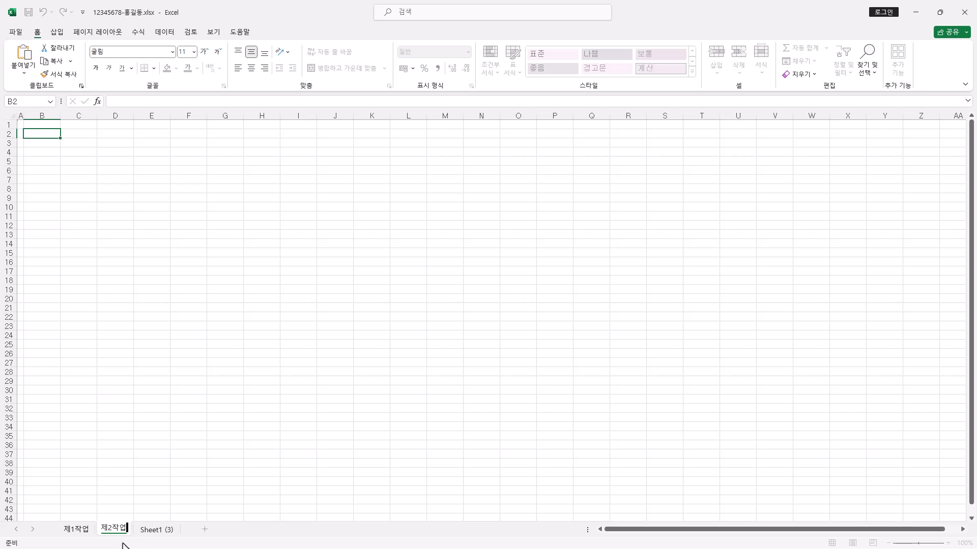
double_click(162, 531)
type("제3작업")
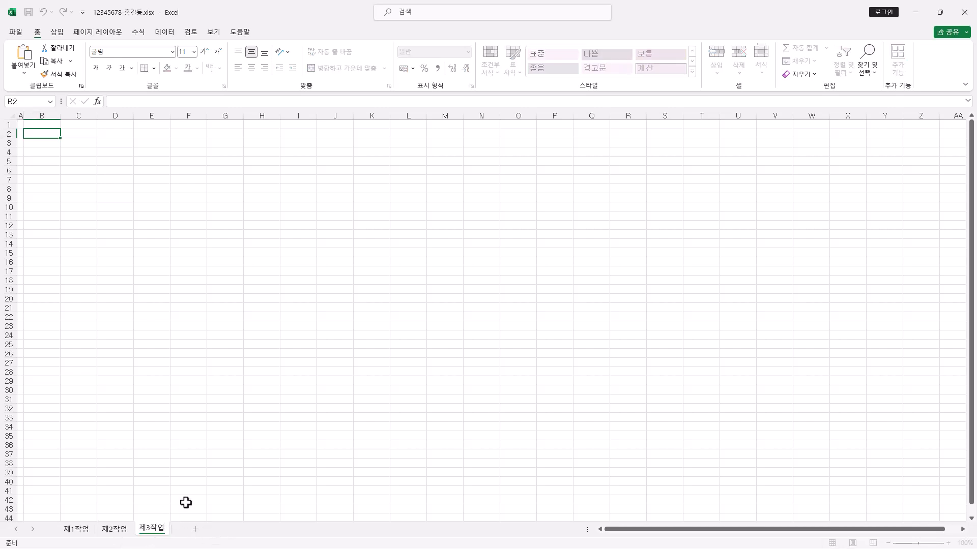
Select the table range B4:J14 on the 제1작업 sheet and enlarge the view to 130%
left_click(87, 530)
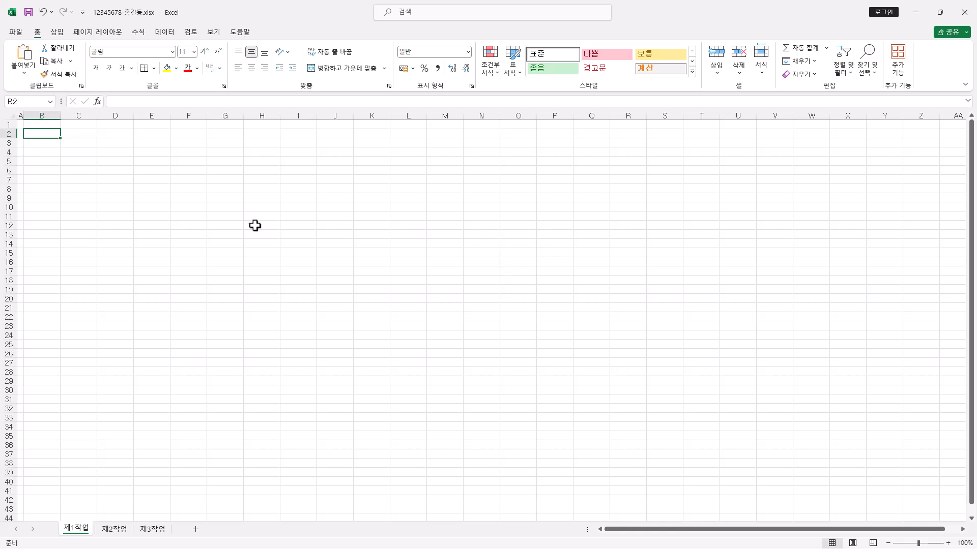
left_click_drag(49, 155, 336, 240)
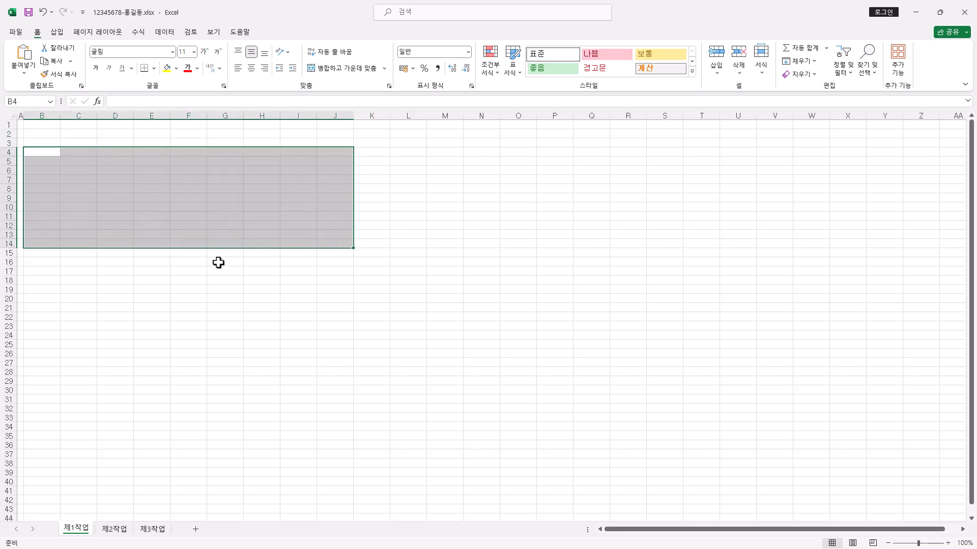
scroll(218, 262, "up", 2, "ctrl")
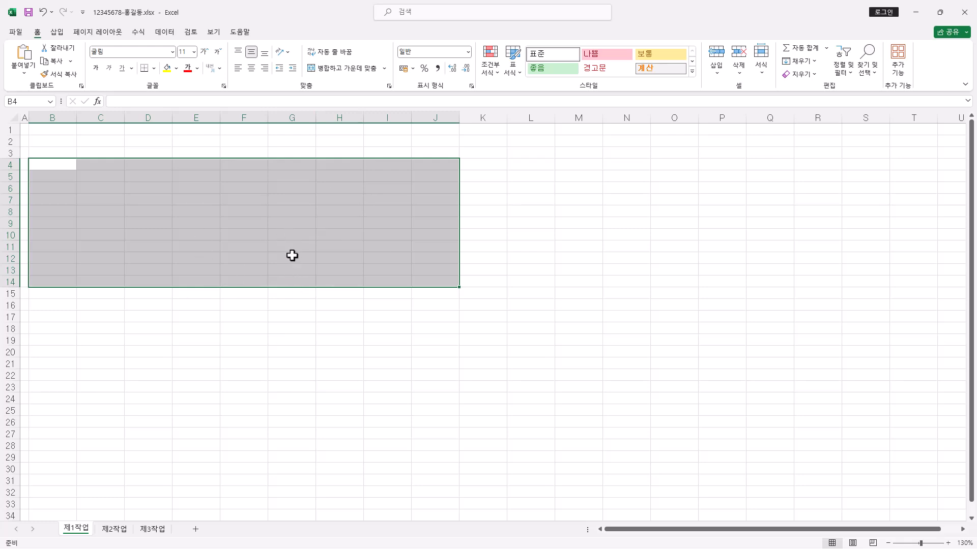
Review the start dates, budget figures, two-line headings and summary labels in the table alongside the input notes in Notepad
key("alt+Tab")
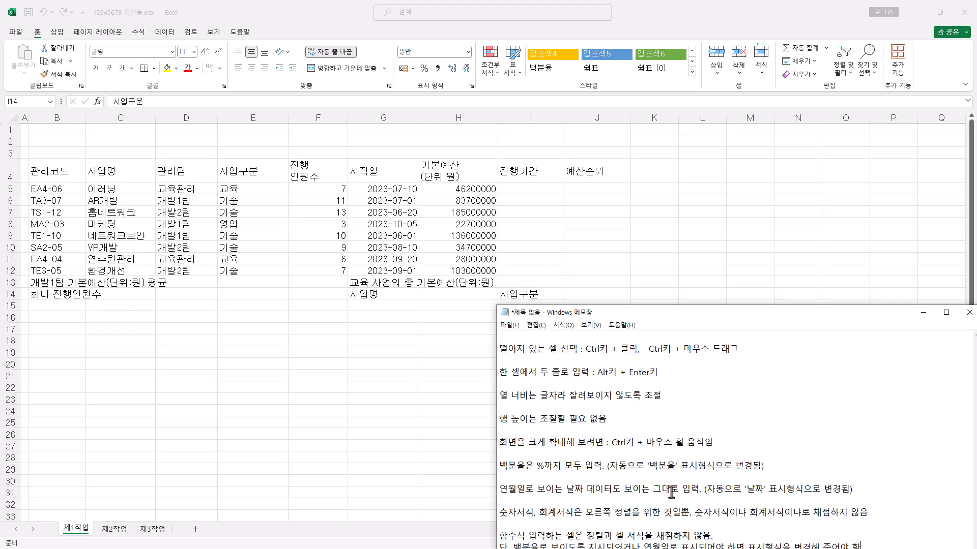
left_click(401, 173)
left_click(395, 188)
left_click_drag(395, 188, 393, 277)
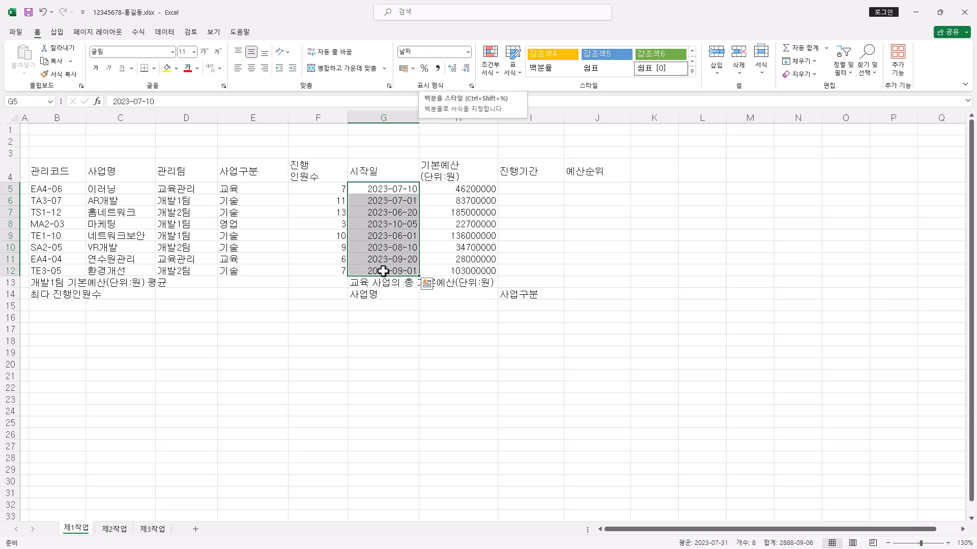
left_click_drag(461, 190, 466, 272)
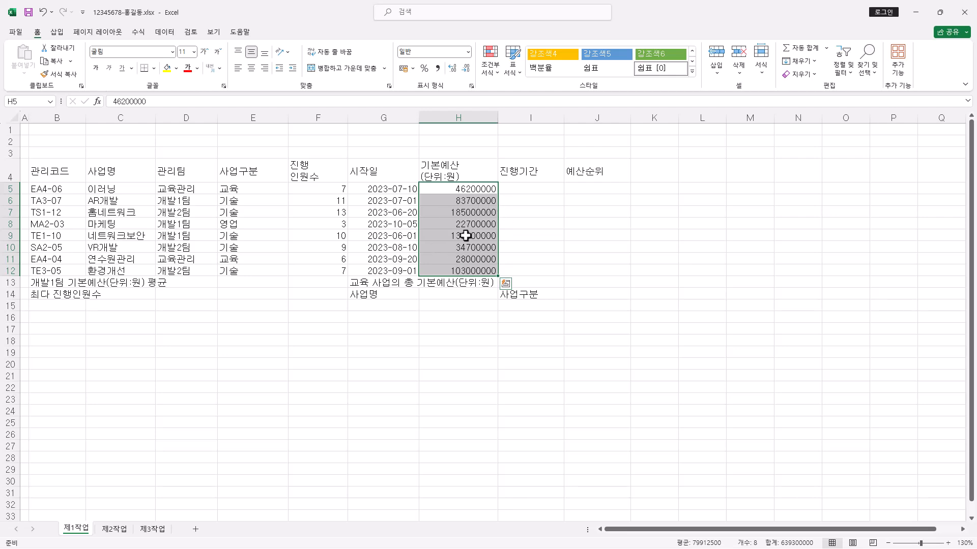
left_click(452, 175)
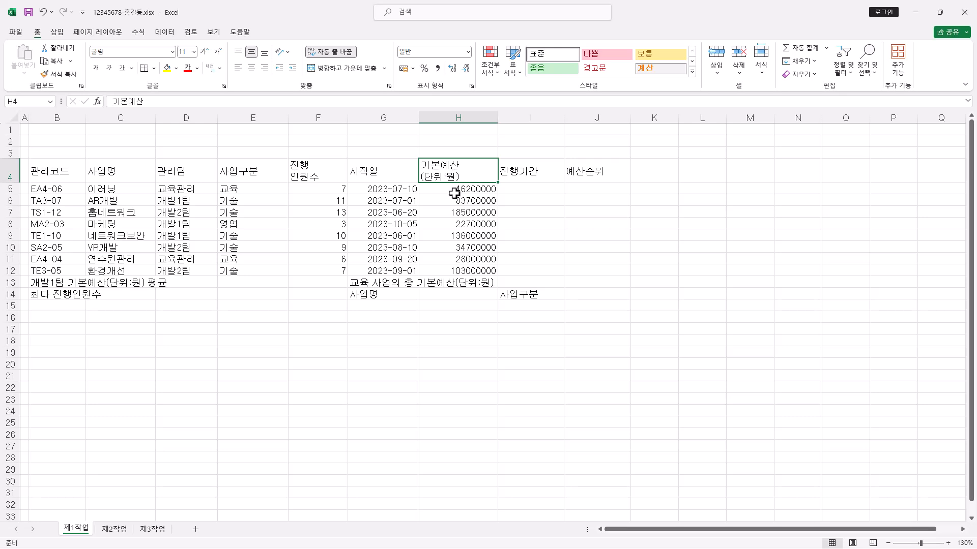
key("alt+Tab")
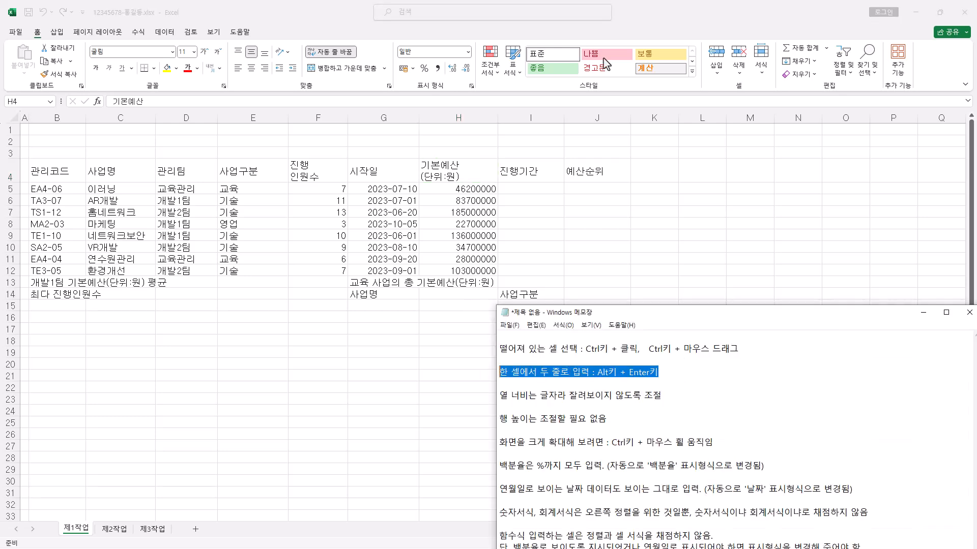
key("alt+Tab")
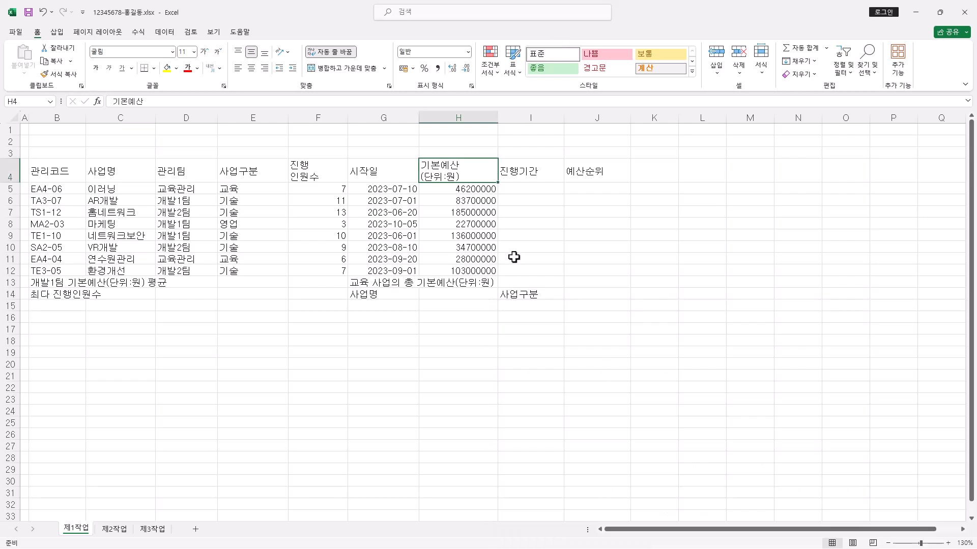
left_click(79, 296)
left_click(64, 283)
left_click(68, 295)
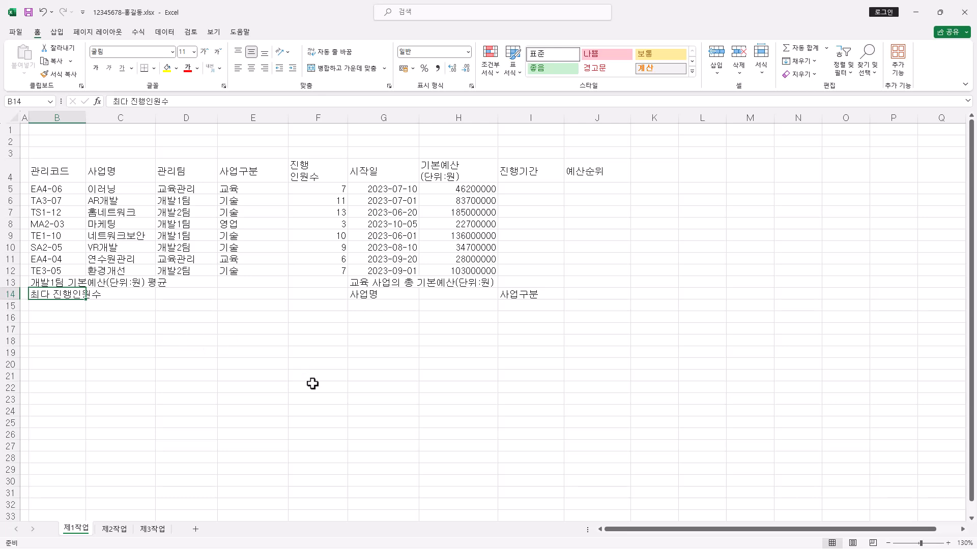
Center the contents of the whole table B4:J14 horizontally
left_click_drag(72, 174, 582, 291)
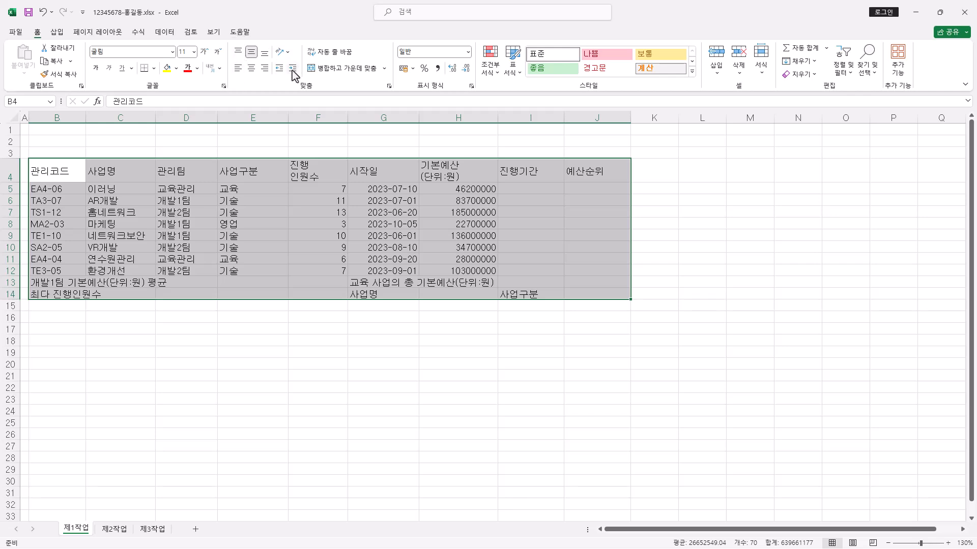
left_click(251, 68)
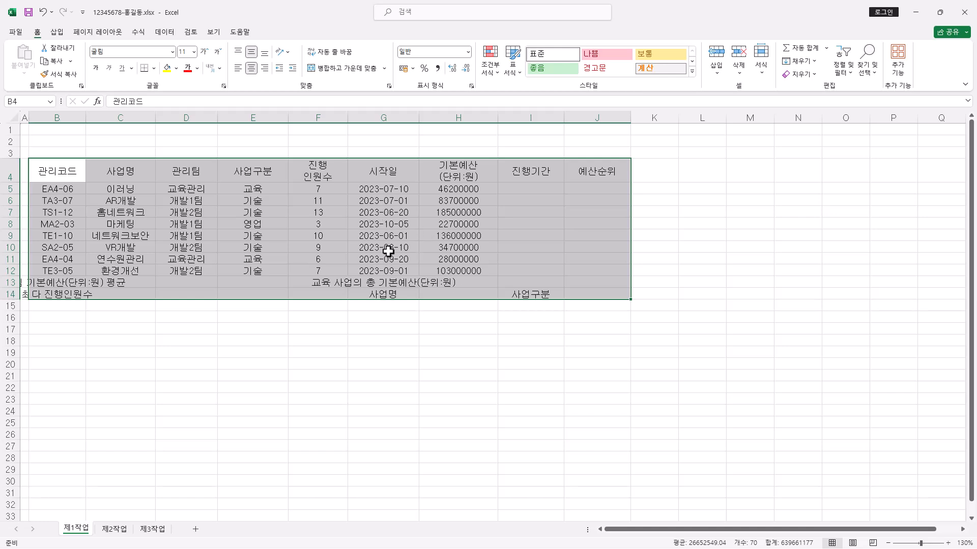
Right-align the headcount values in F5:F12 and the basic budget values in H5:H12
left_click(328, 188)
left_click_drag(328, 188, 330, 268)
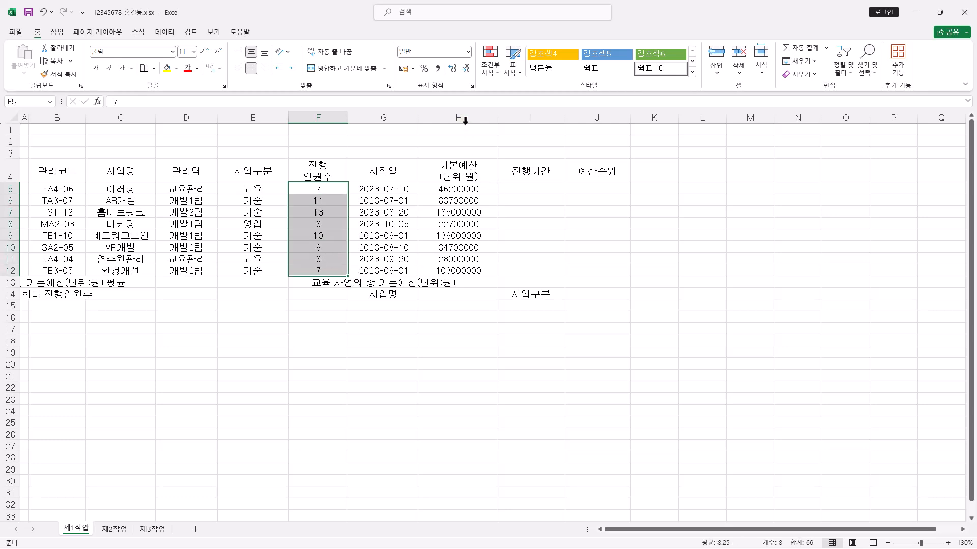
left_click_drag(470, 190, 469, 268, "ctrl")
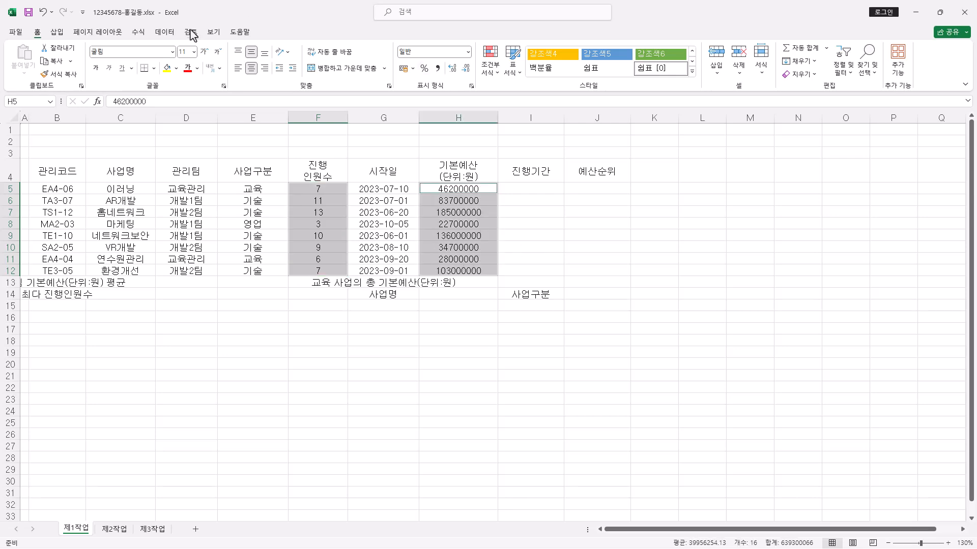
left_click(265, 69)
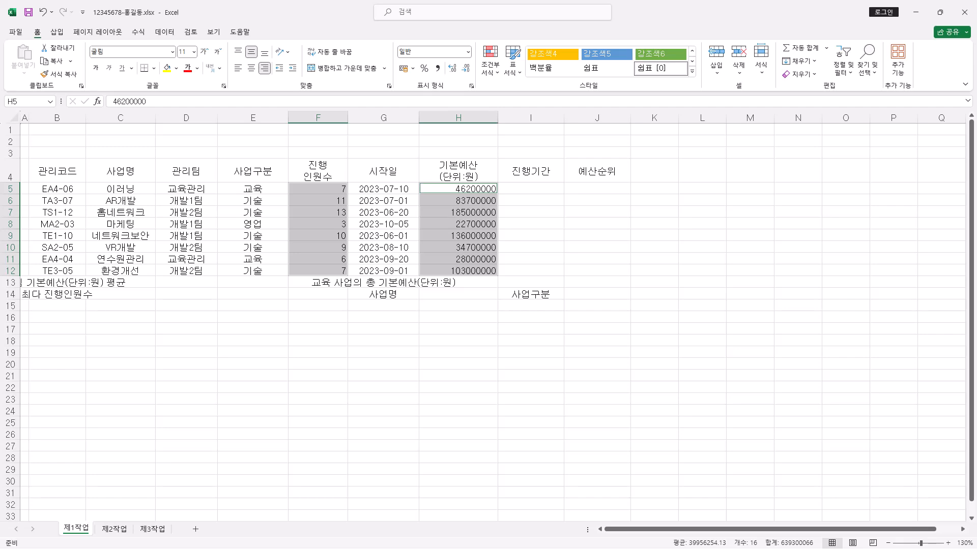
Switch to Notepad and review the notes on number and accounting formats and on formatting of formula cells, then return to Excel
key("alt+Tab")
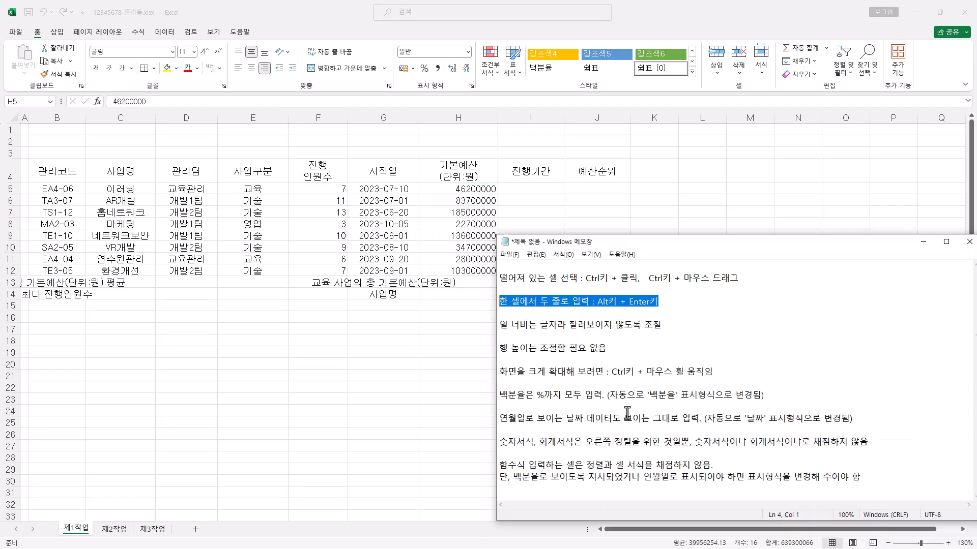
left_click_drag(913, 441, 450, 445)
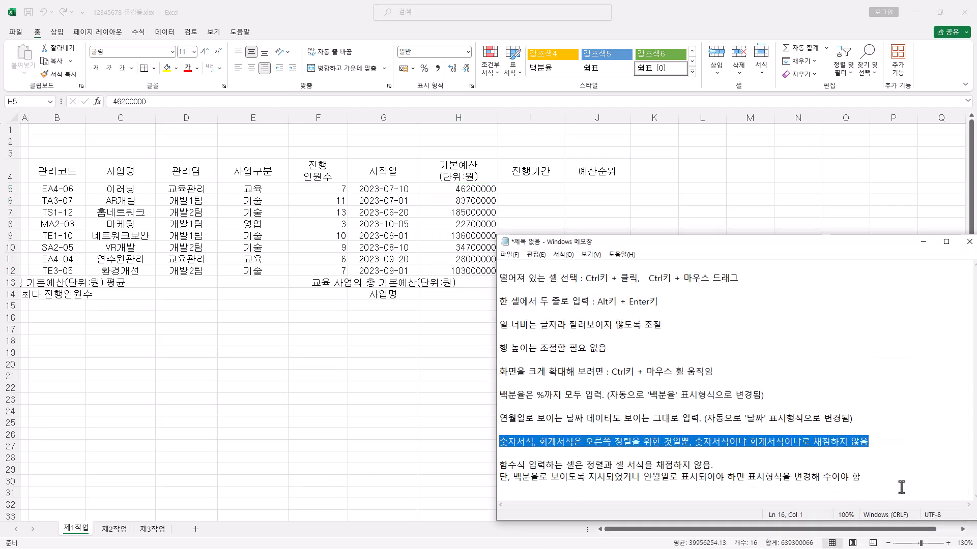
left_click_drag(916, 492, 802, 453)
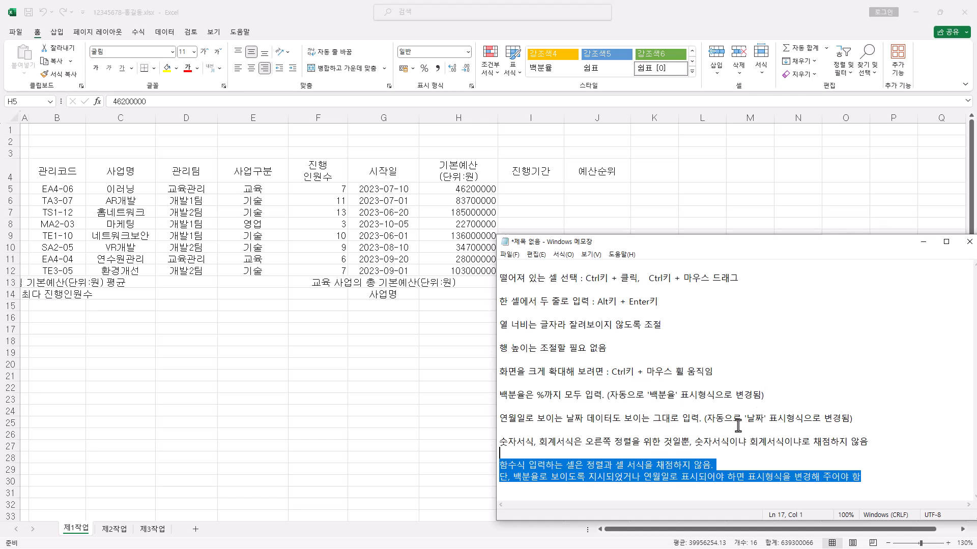
left_click(529, 74)
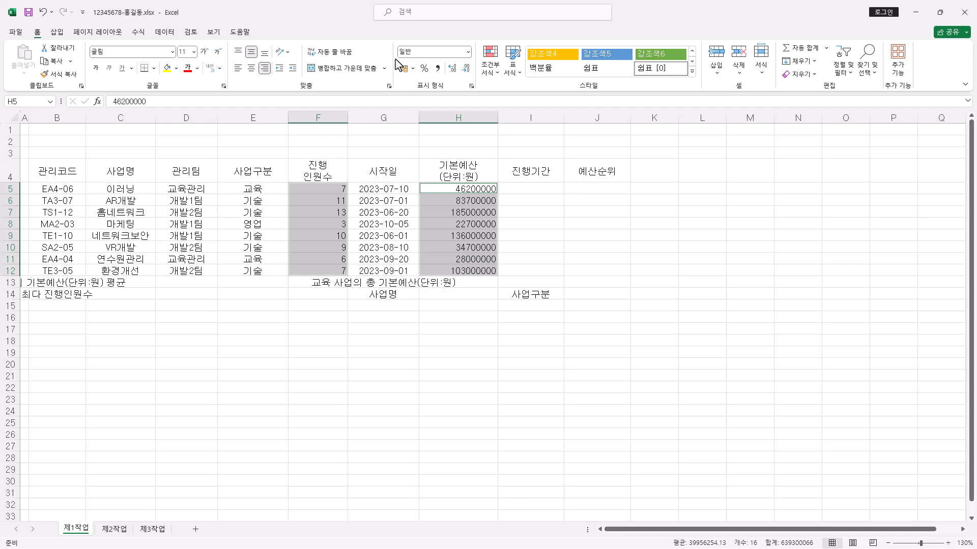
Apply the comma style to F5:F12 and H5:H12, try the other horizontal alignments and finish with right alignment
left_click(438, 70)
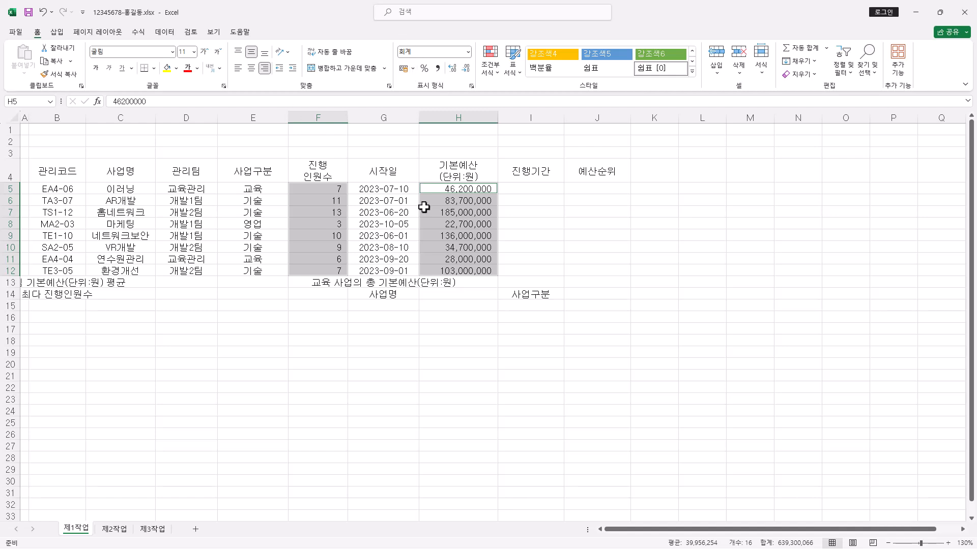
left_click(253, 67)
left_click(239, 70)
left_click(264, 71)
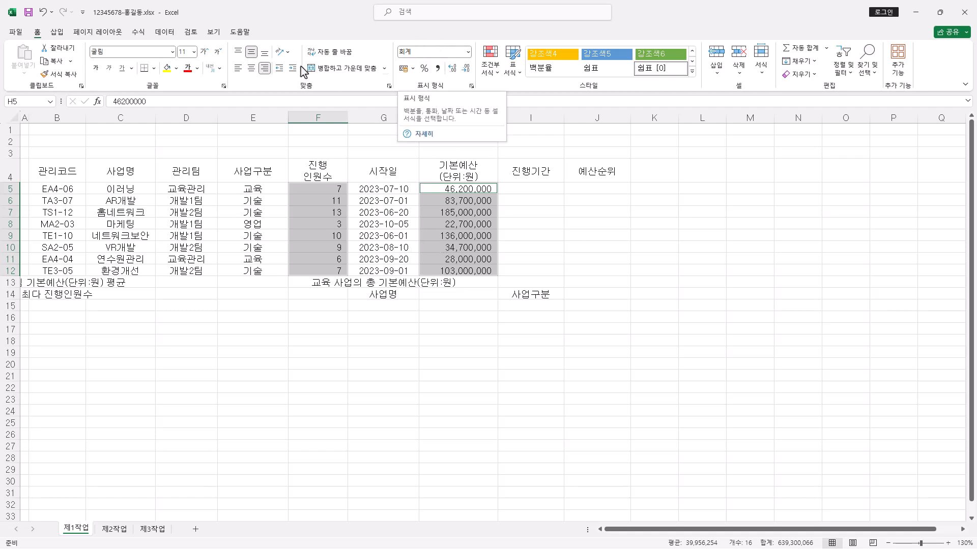
left_click(238, 71)
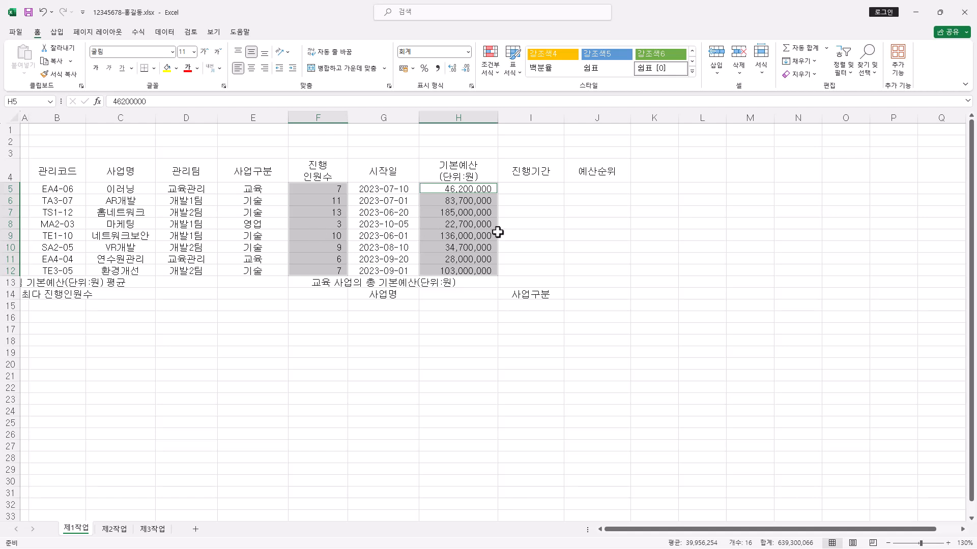
left_click(265, 67)
Merge and center each of the ranges B13:D13, B14:D14, F13:F14 and G13:I13 in the summary rows
left_click(461, 294)
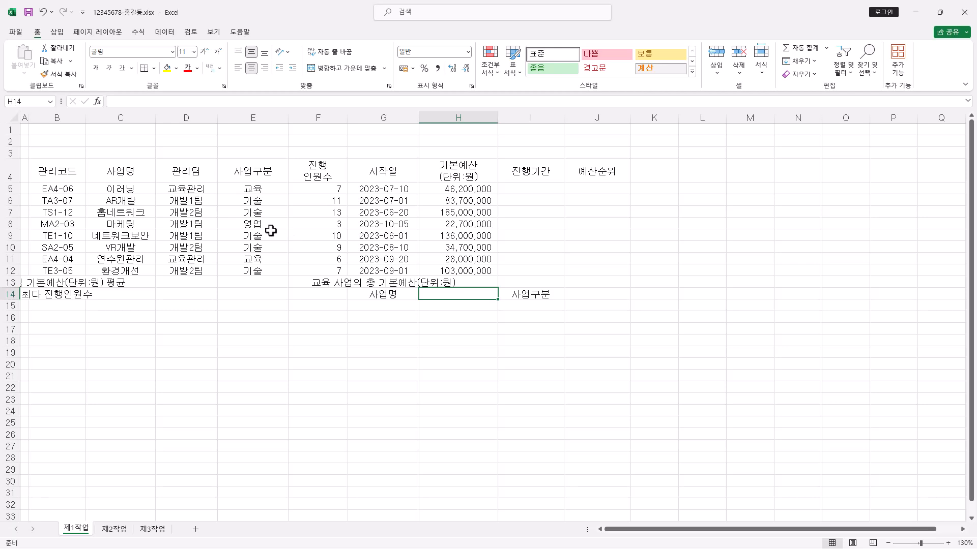
left_click_drag(71, 282, 170, 283)
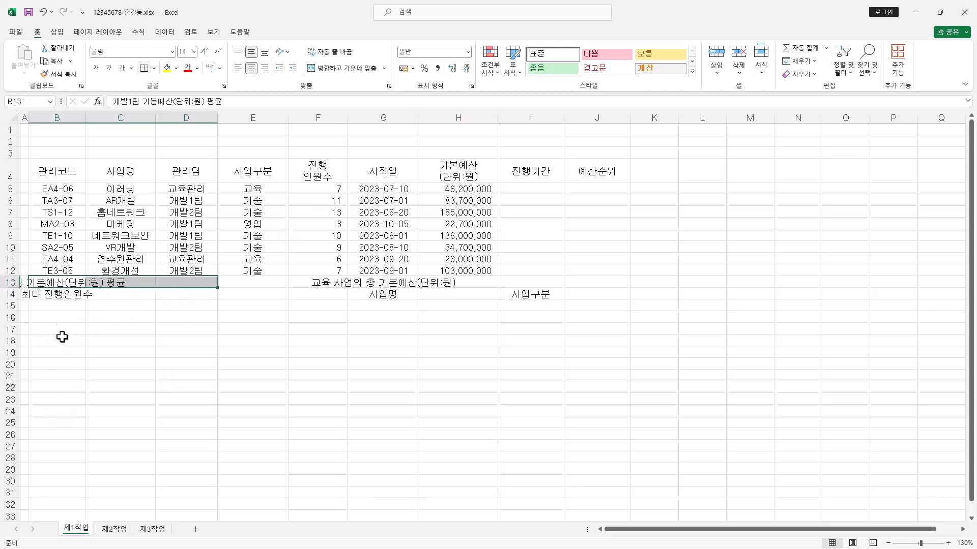
left_click_drag(55, 299, 170, 296, "ctrl")
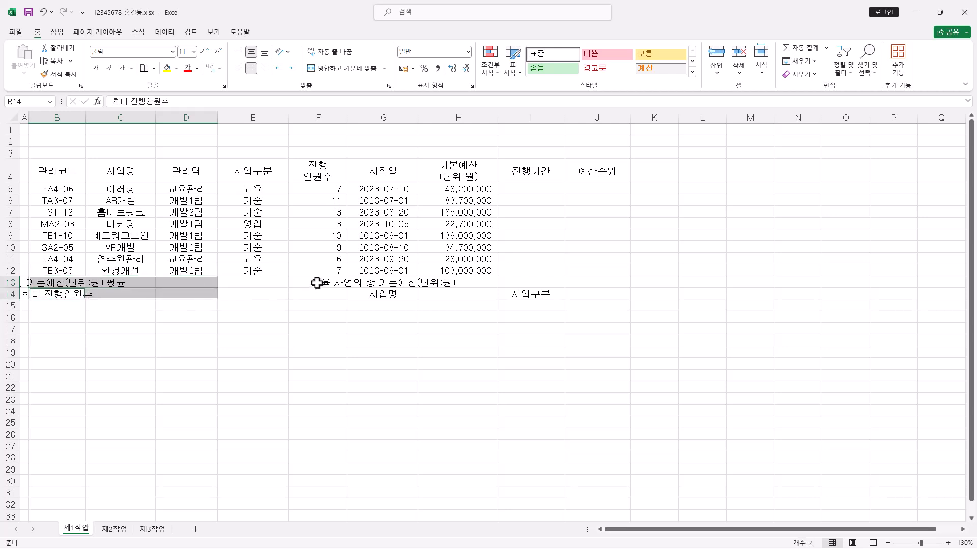
left_click_drag(319, 281, 319, 288, "ctrl")
left_click_drag(410, 283, 528, 285, "ctrl")
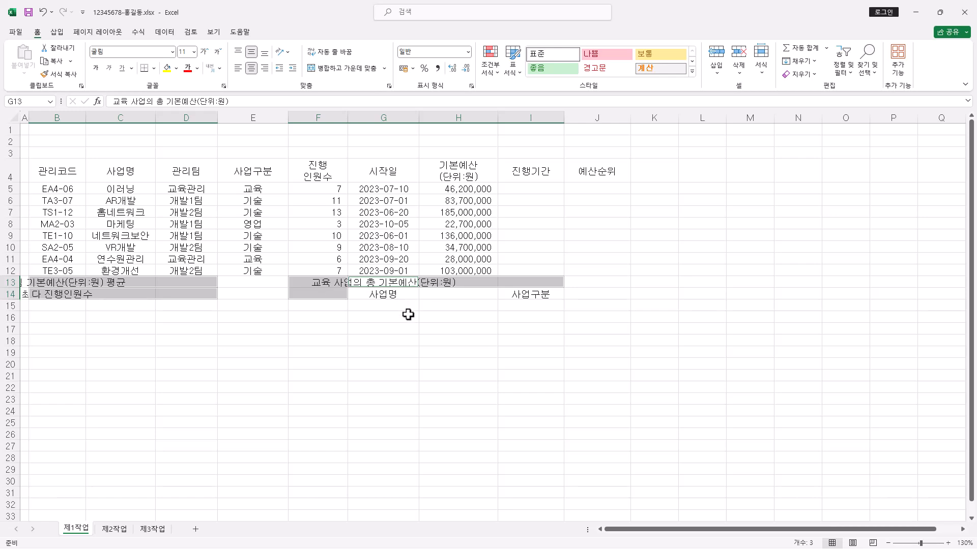
left_click(349, 69)
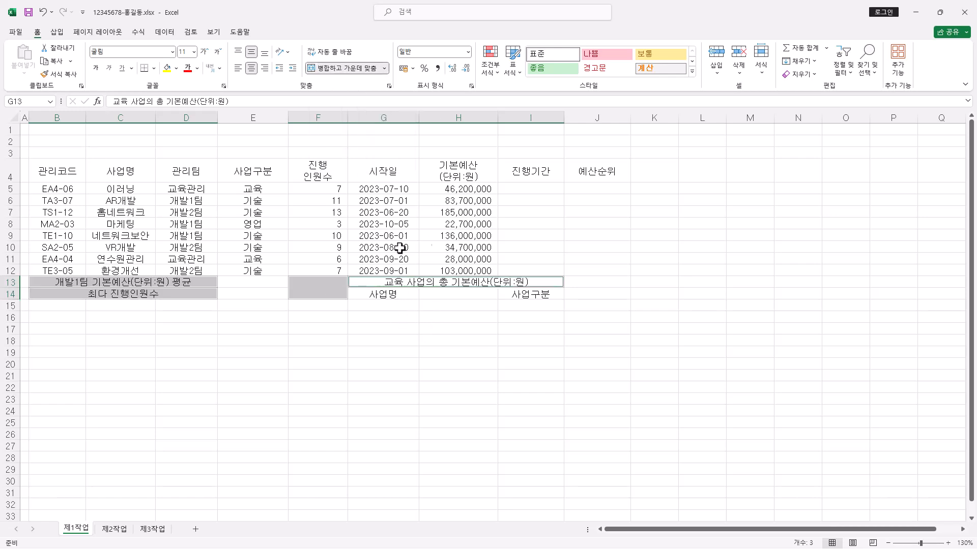
left_click(205, 281)
left_click(309, 290)
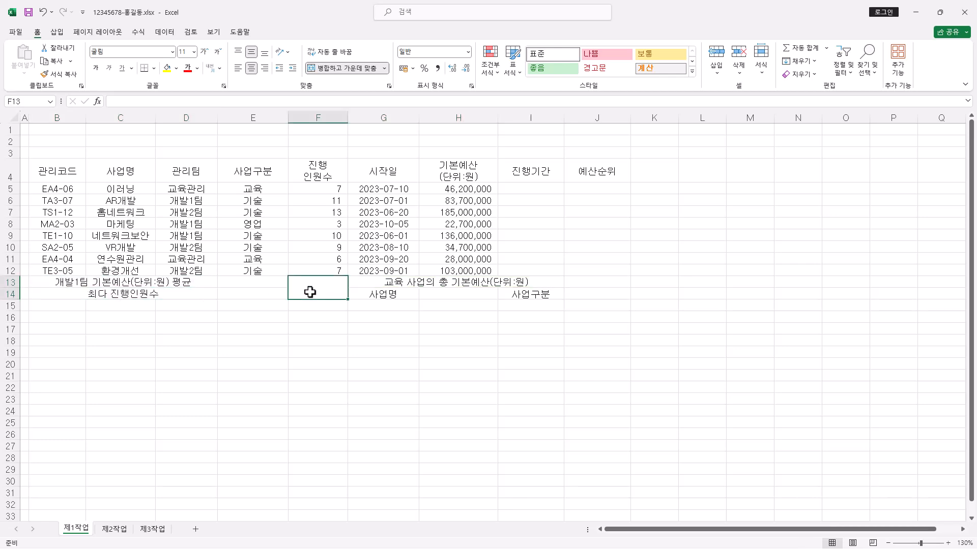
left_click(187, 298)
left_click(190, 282)
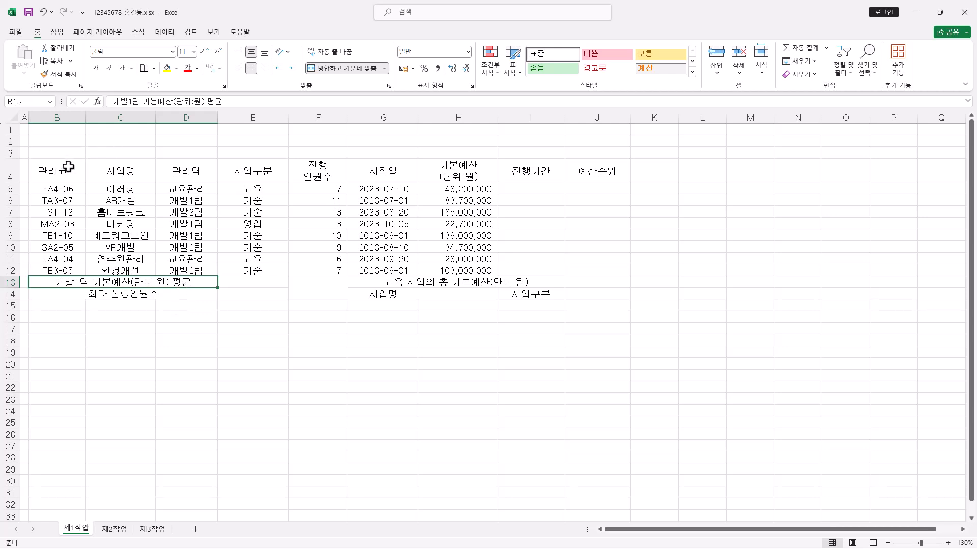
Apply all borders plus thick outside borders to the header B4:J4, the data B5:J12 and the summary B13:J14 as separate blocks
left_click_drag(65, 174, 565, 174)
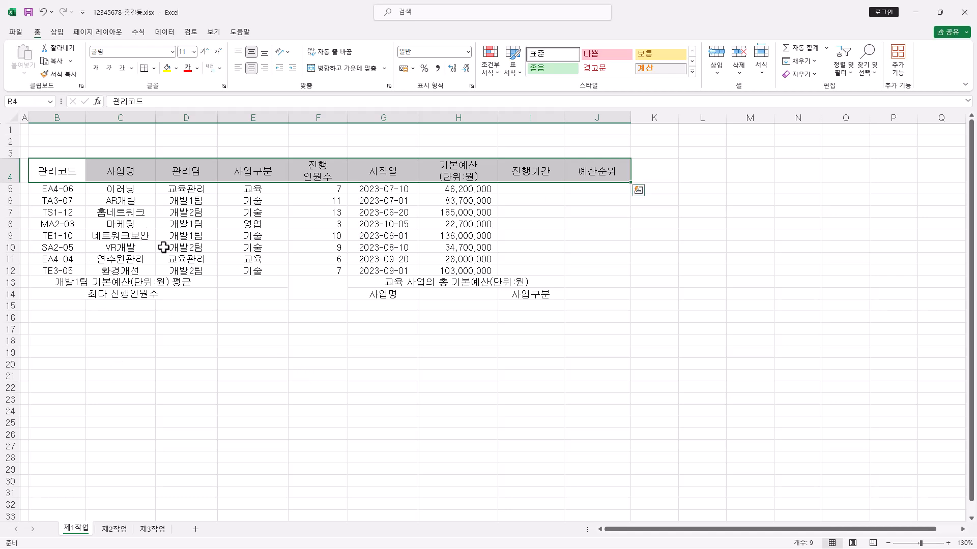
left_click_drag(57, 190, 588, 268)
left_click_drag(62, 276, 620, 293)
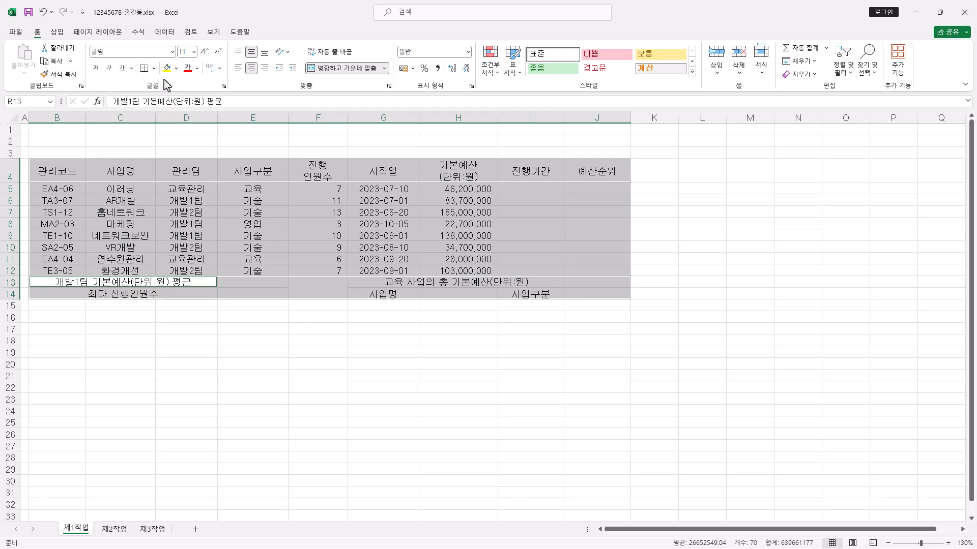
left_click(154, 68)
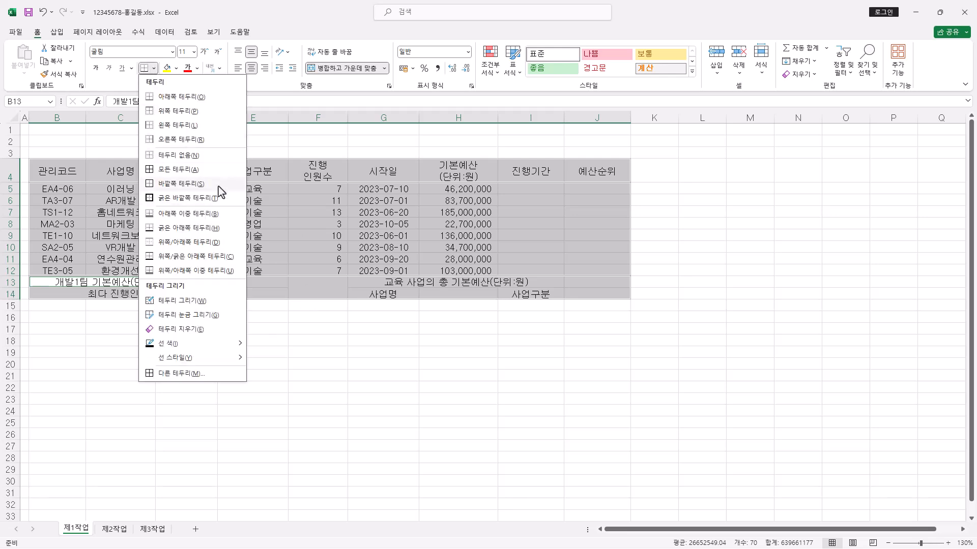
left_click(206, 173)
left_click(155, 69)
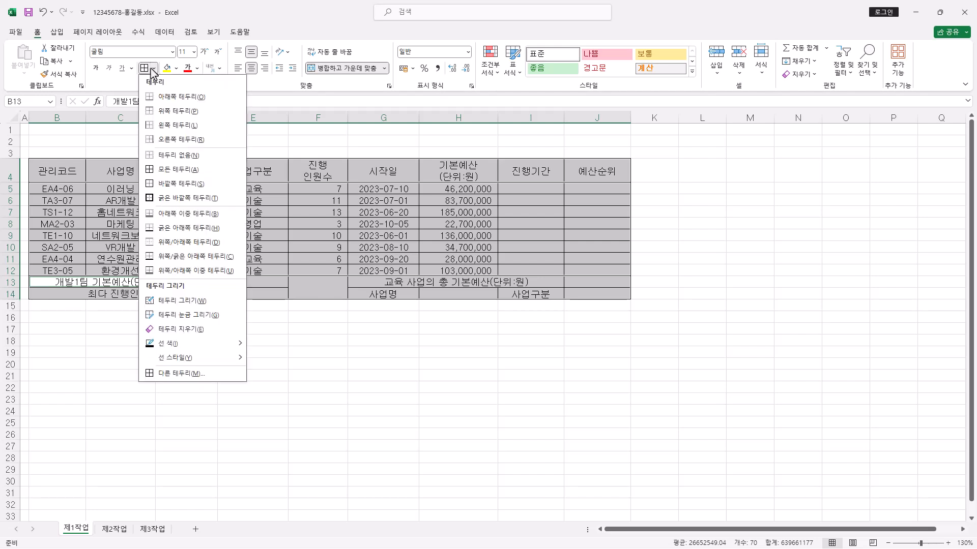
left_click(194, 197)
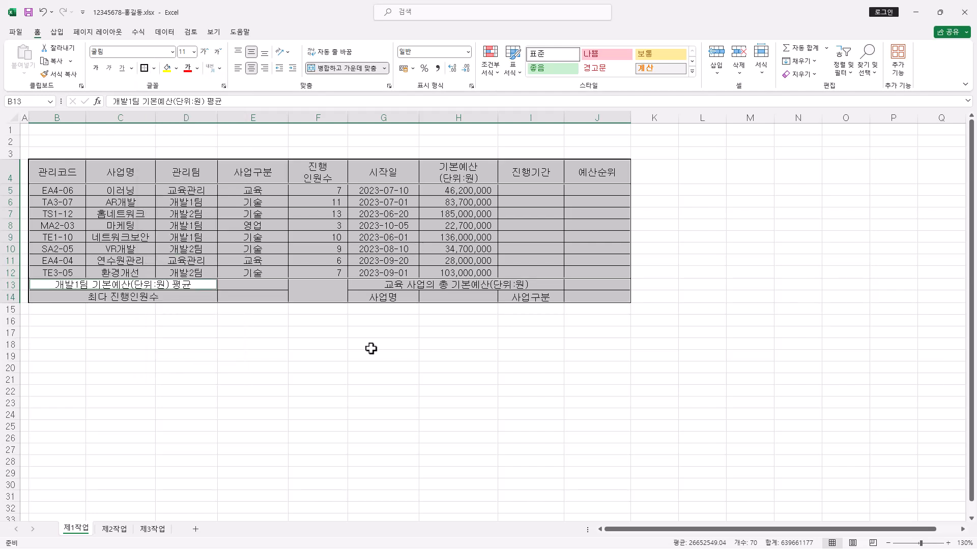
left_click(362, 319)
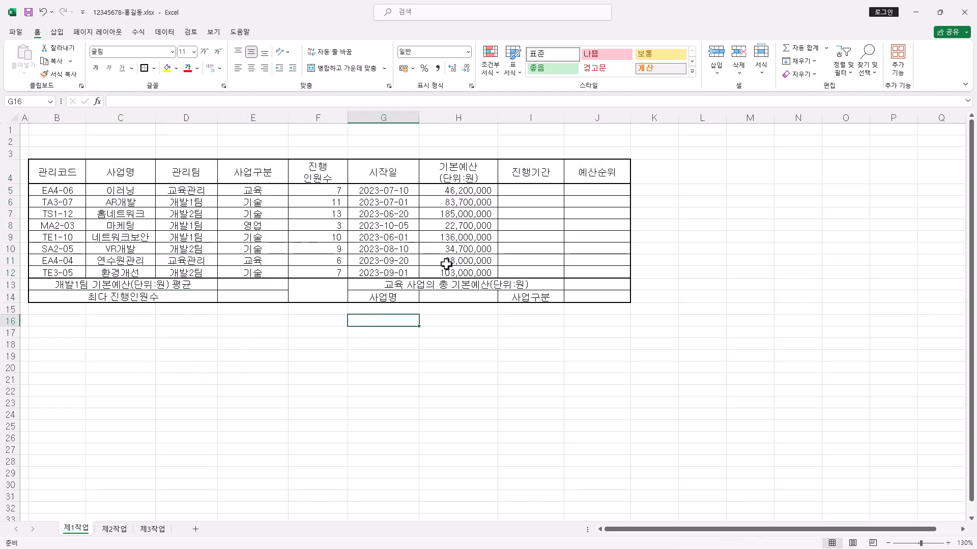
Add both diagonal border lines to the merged blank cell F13:F14 to cross it out
left_click(307, 285)
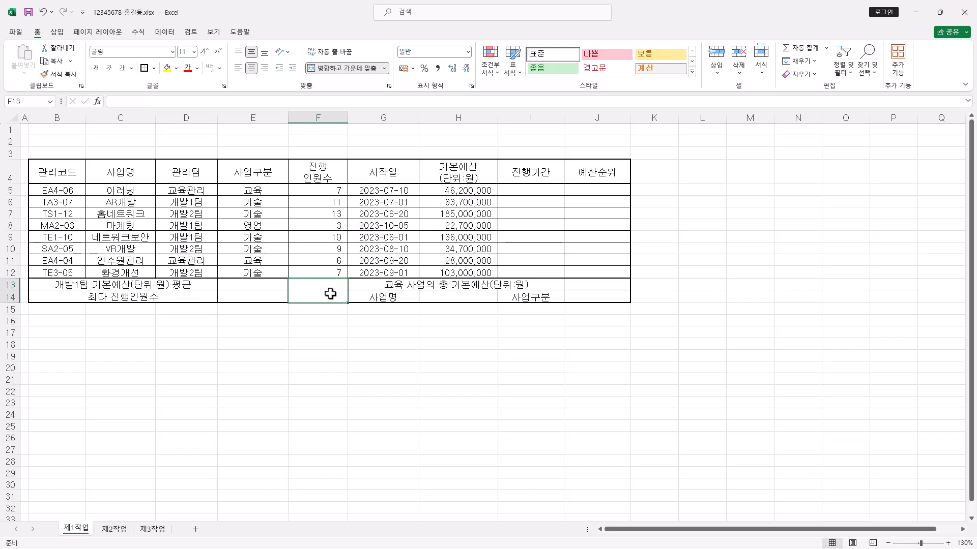
right_click(330, 294)
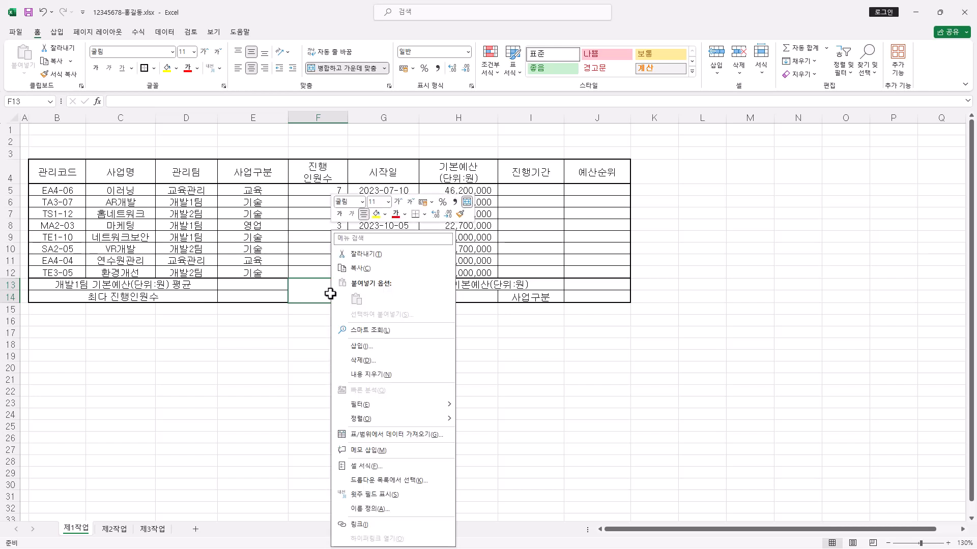
left_click(301, 286)
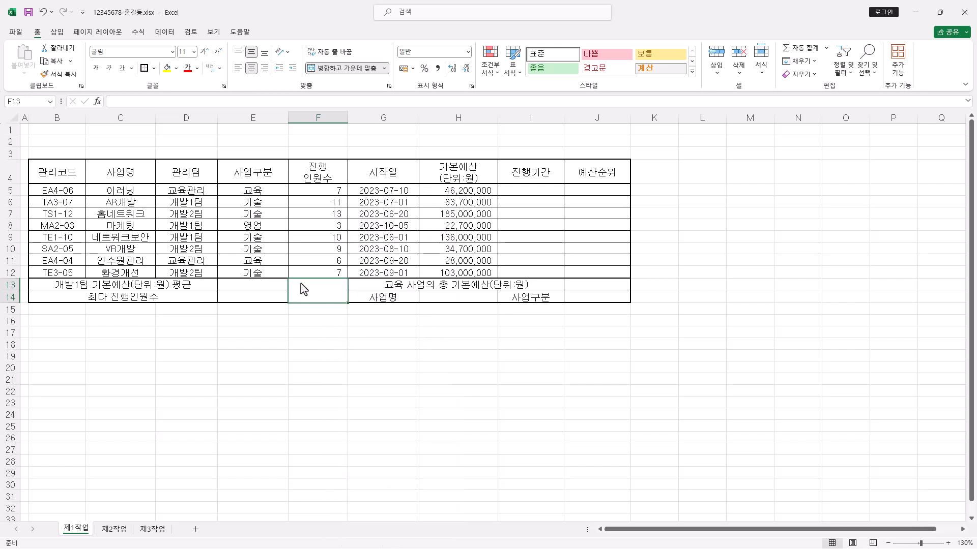
left_click(471, 86)
left_click_drag(449, 145, 545, 145)
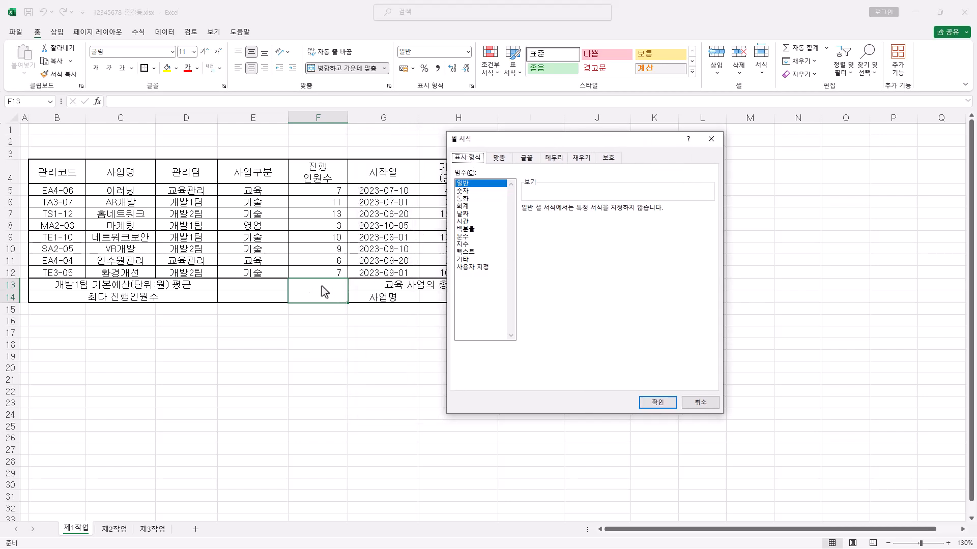
left_click(556, 159)
left_click(533, 296)
left_click(645, 295)
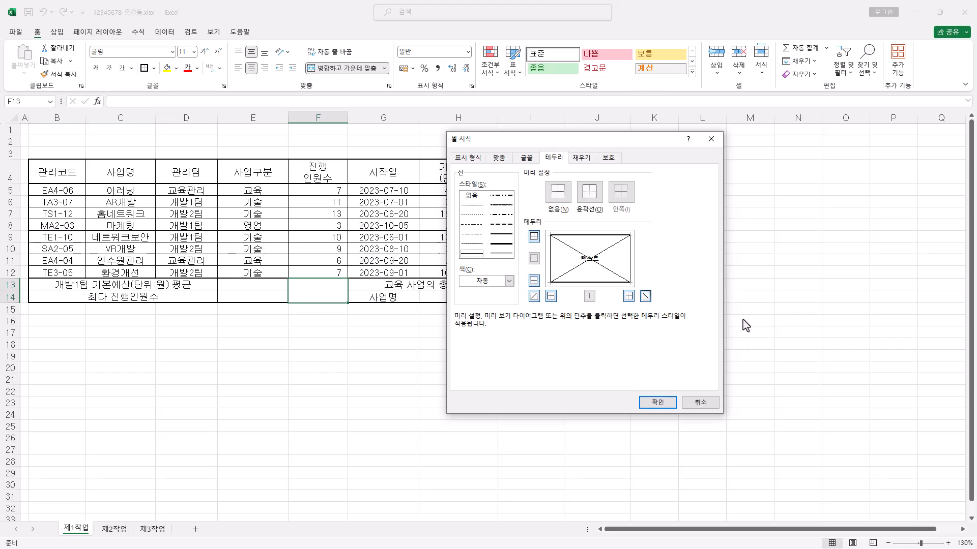
left_click(671, 403)
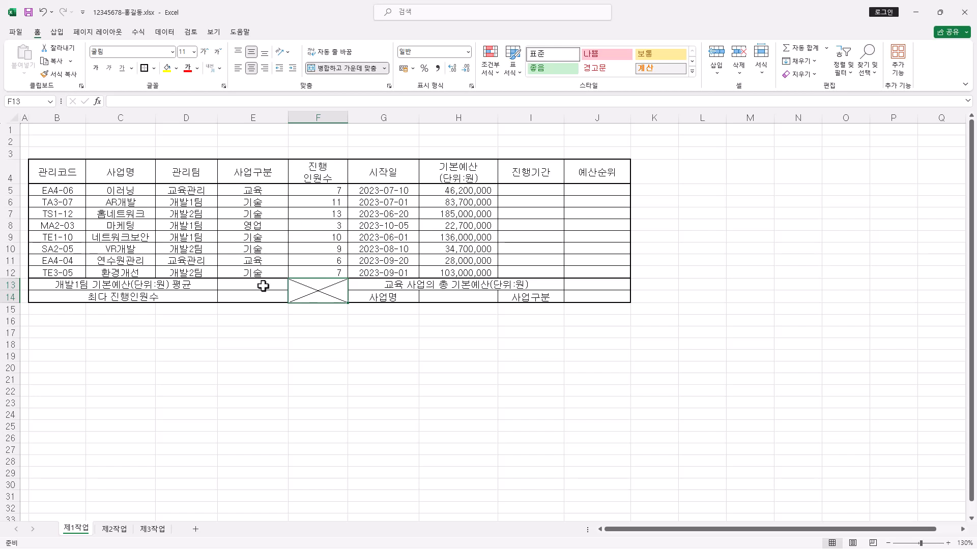
Fill the header row B4:J4 and the label cells G14 (사업명) and I14 (사업구분) with the standard orange color
left_click_drag(57, 175, 583, 174)
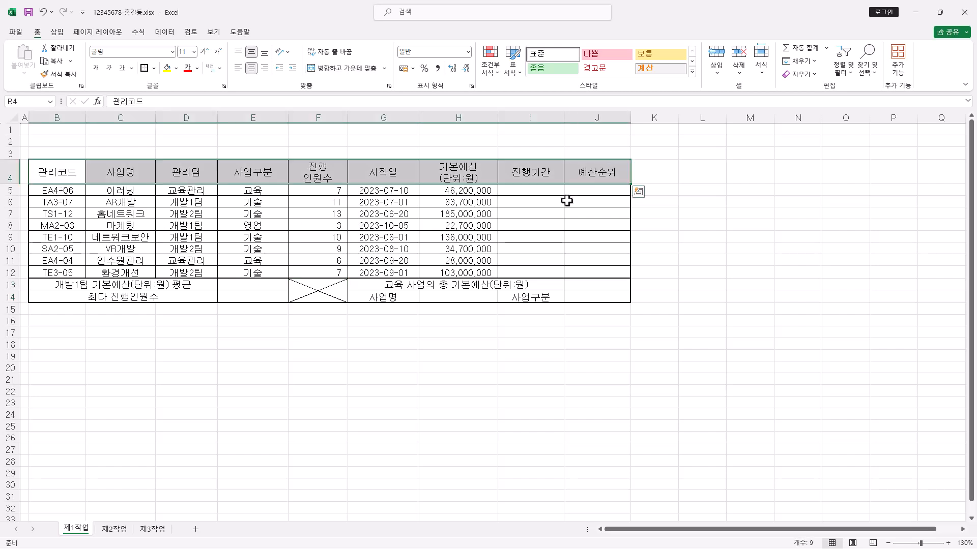
left_click(386, 299, "ctrl")
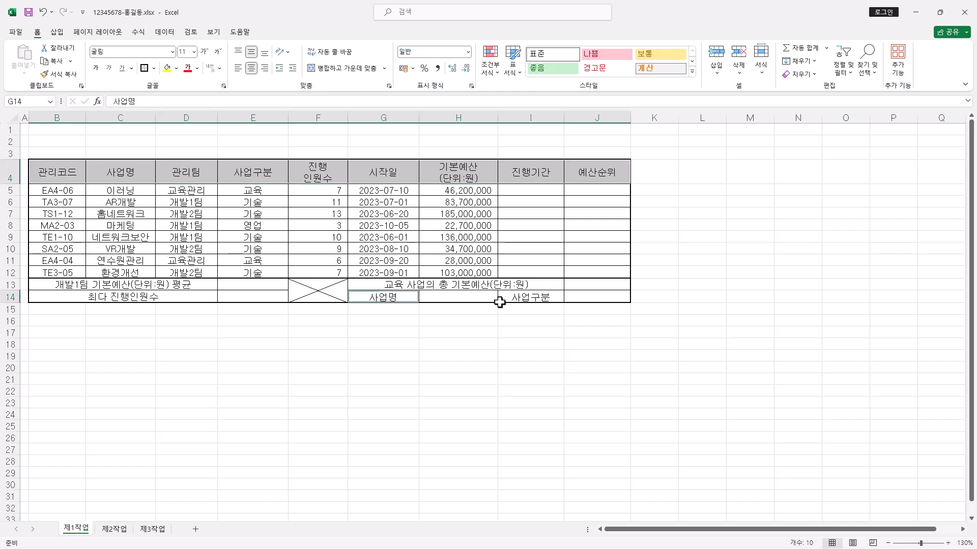
left_click(531, 297, "ctrl")
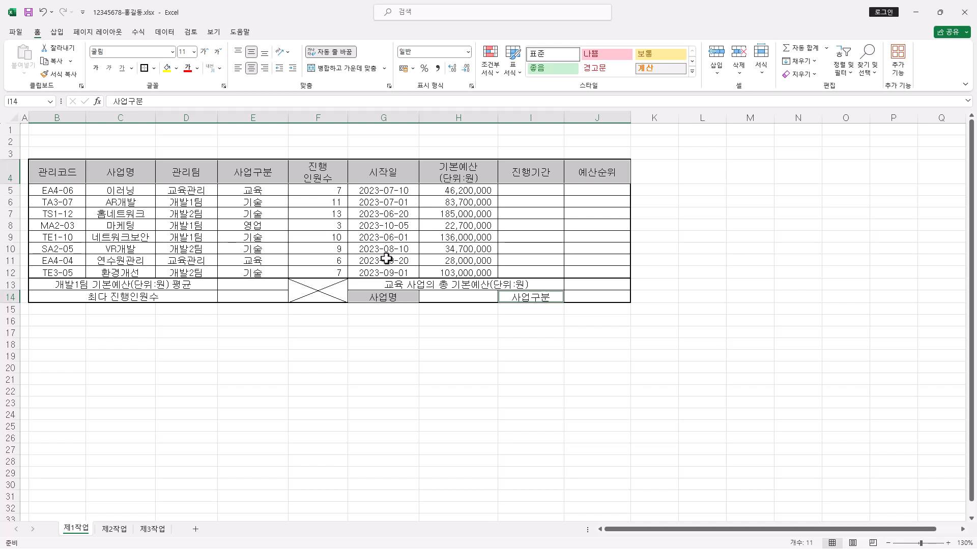
left_click(177, 70)
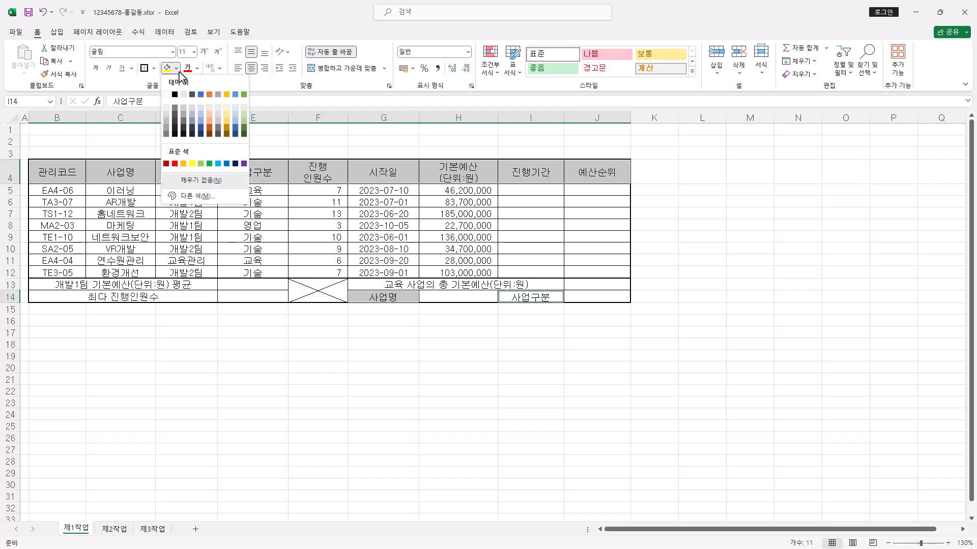
left_click(183, 165)
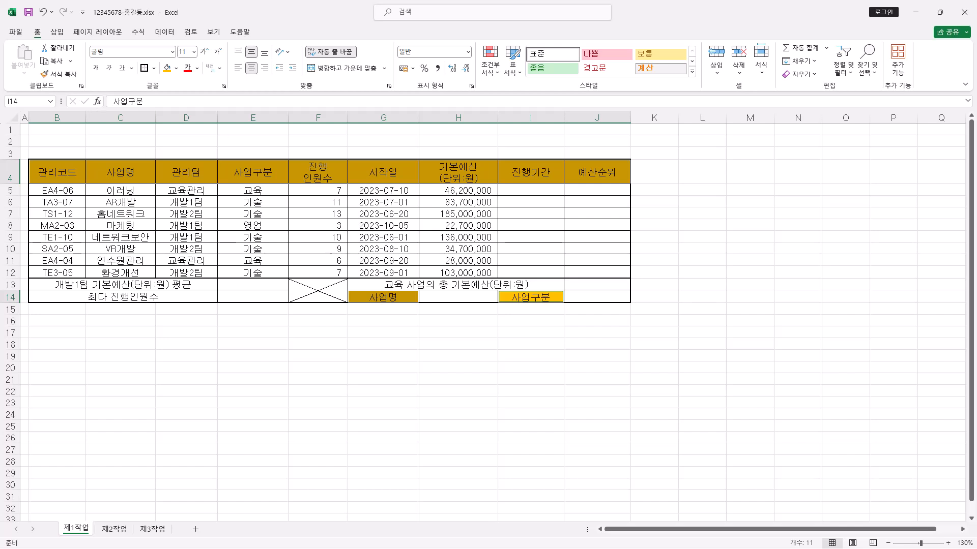
Increase the height of rows 1 to 3 equally and draw a cross shape about 1.81 cm high and 13.8 cm wide over them, from column B
left_click_drag(4, 128, 11, 154)
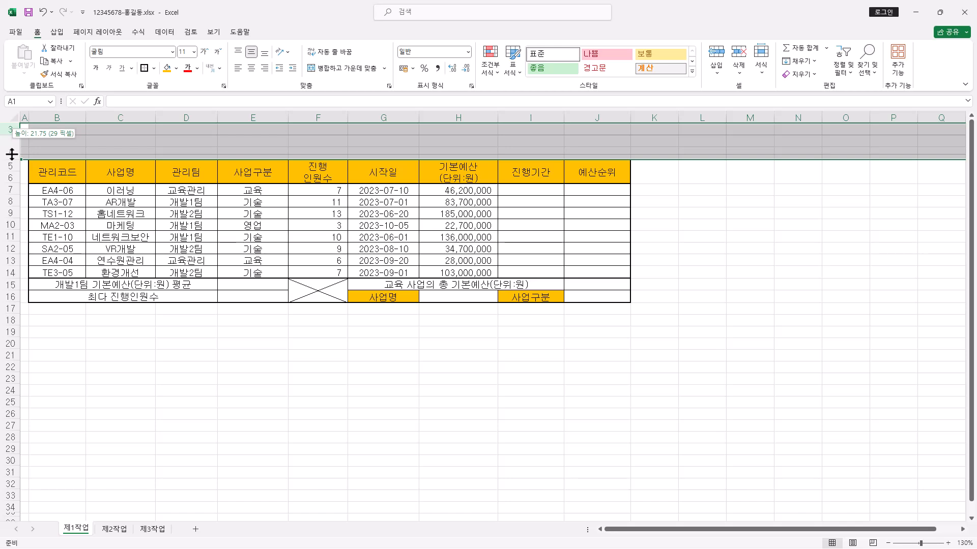
left_click_drag(12, 154, 12, 154)
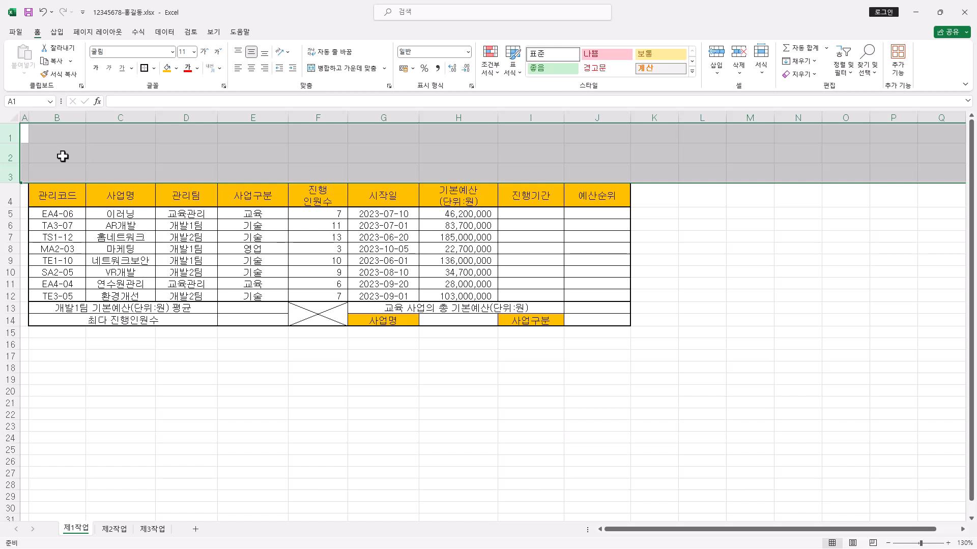
left_click(57, 32)
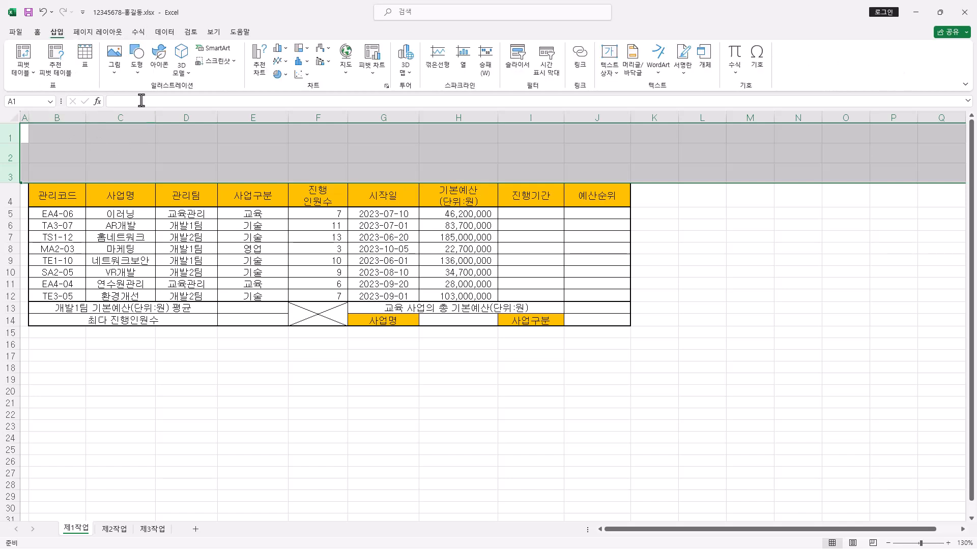
left_click(143, 71)
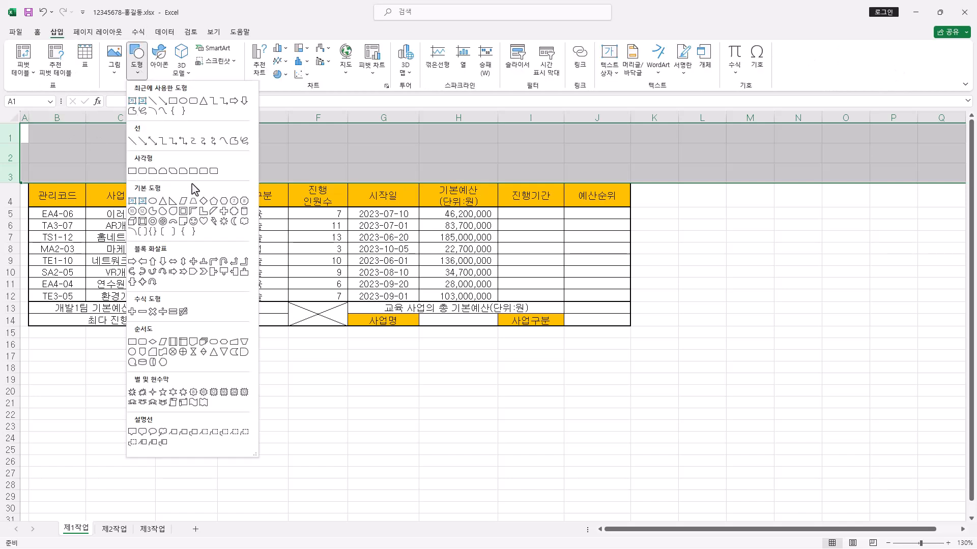
left_click(225, 216)
left_click_drag(30, 131, 374, 176)
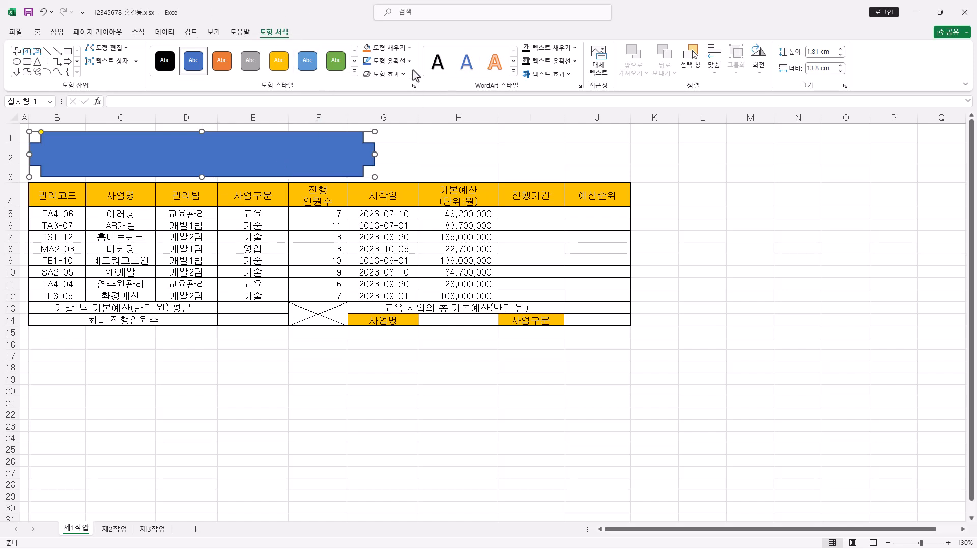
Fill the cross shape with standard yellow and give it an outer shadow offset to the right
left_click(405, 49)
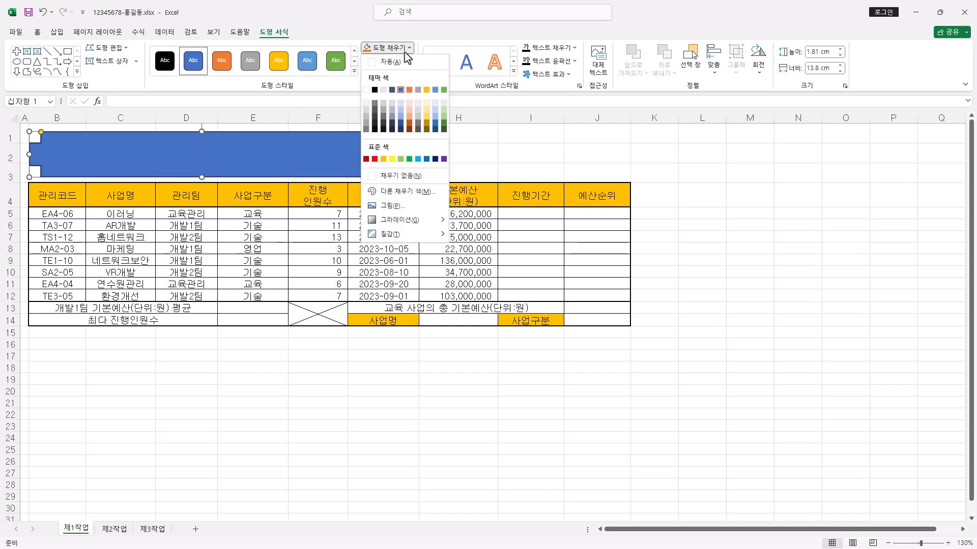
left_click(393, 161)
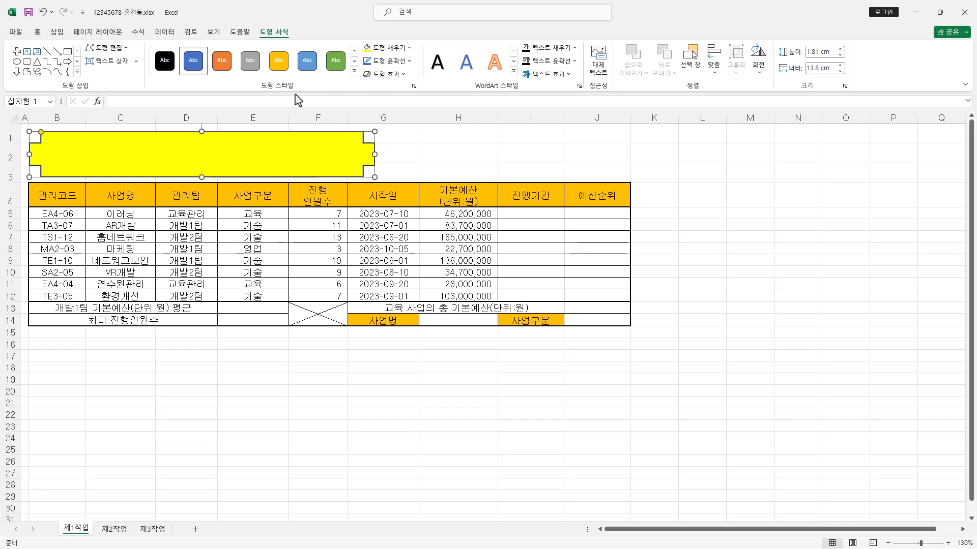
left_click(403, 75)
mouse_move(407, 116)
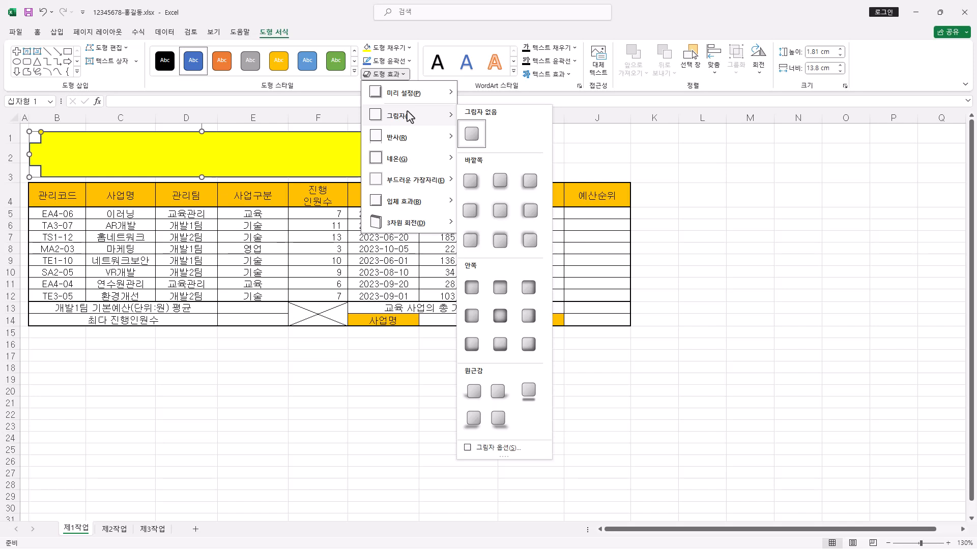
left_click(474, 213)
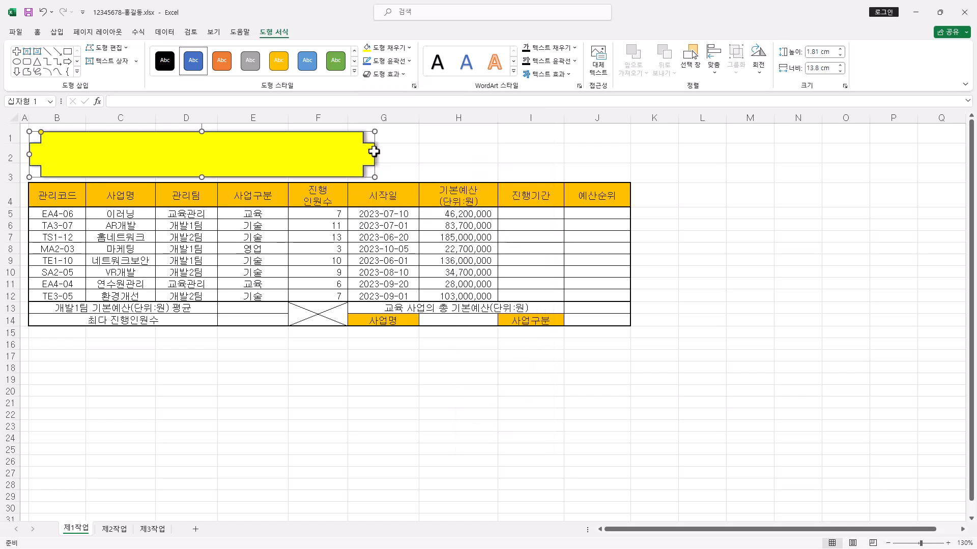
Set the cross shape's text to the 굴림 font, size 24, in black
left_click(37, 31)
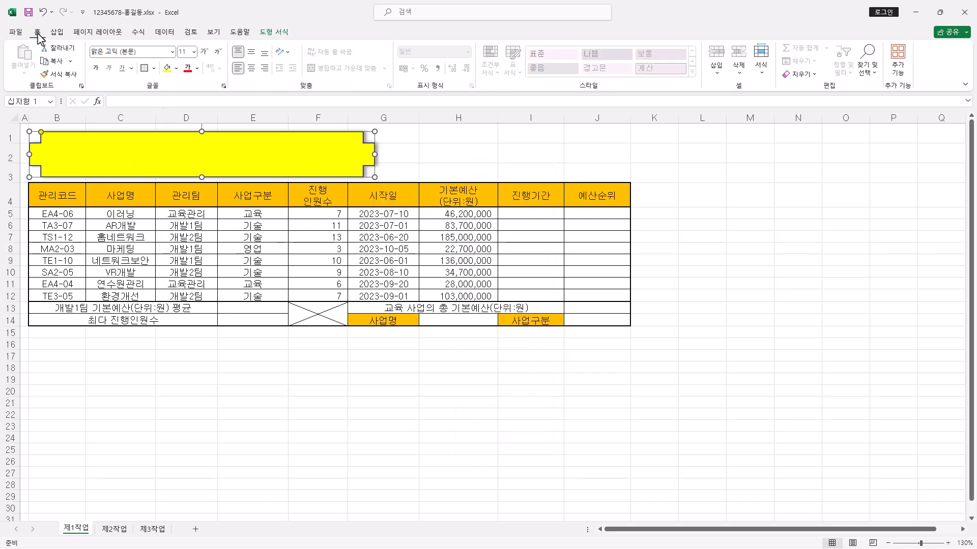
left_click(167, 53)
key("Escape")
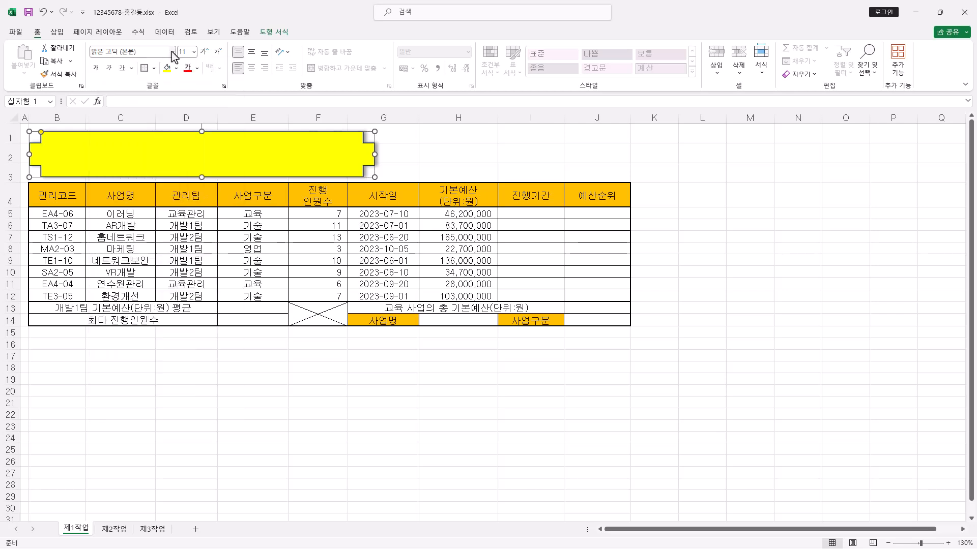
type("ㄱ")
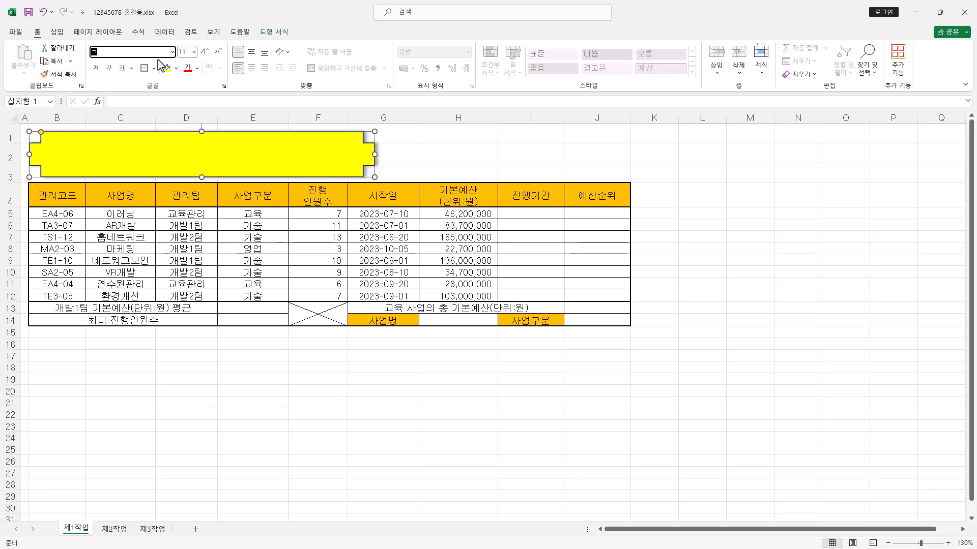
key("Return")
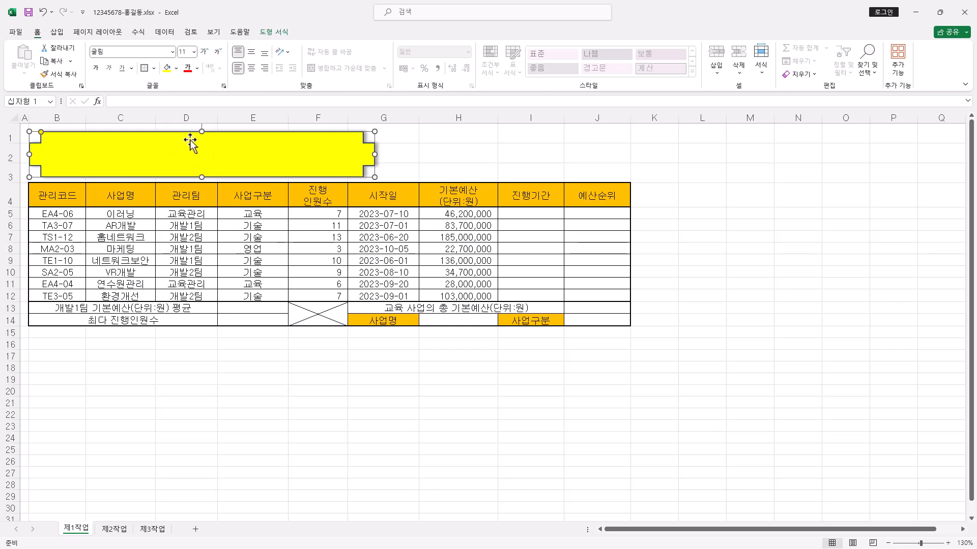
left_click(195, 53)
left_click(190, 182)
left_click(197, 69)
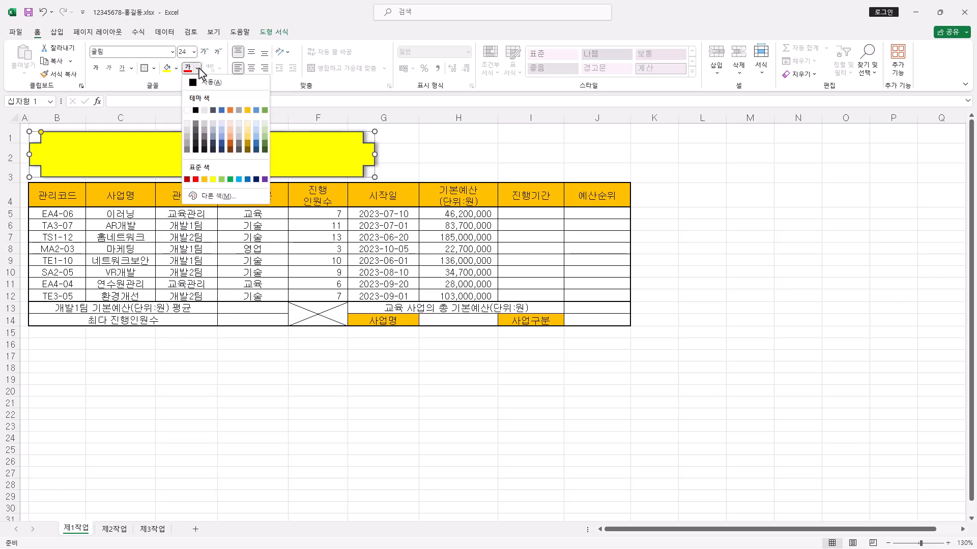
left_click(196, 111)
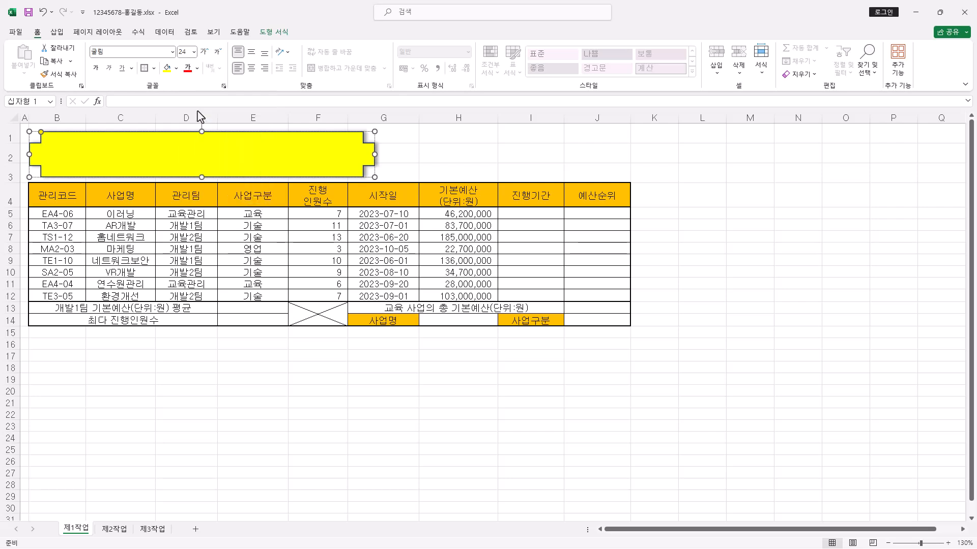
Make the shape's text bold and centered horizontally and vertically, and enter the title 연구사업 진행 현황
left_click(98, 70)
left_click(254, 69)
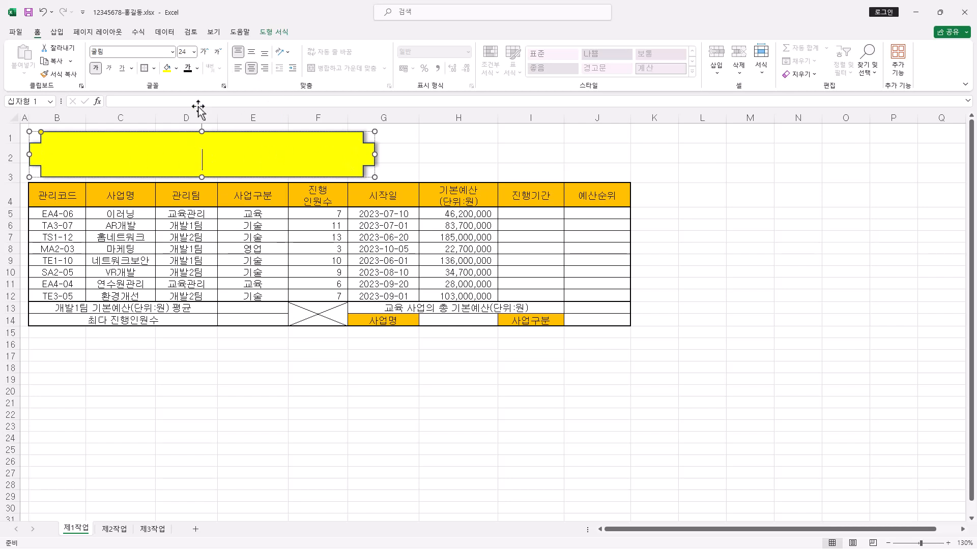
left_click(252, 52)
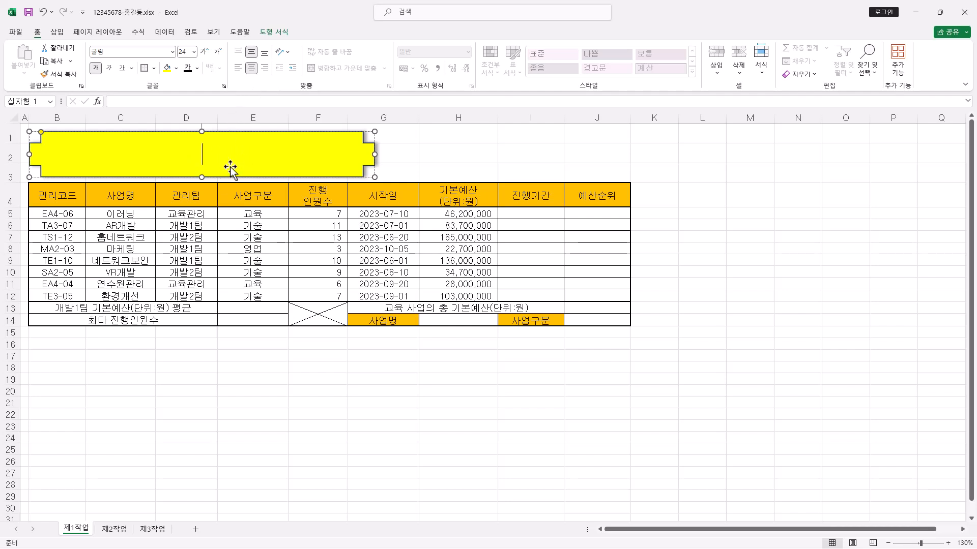
type("연구사업 진행 현황")
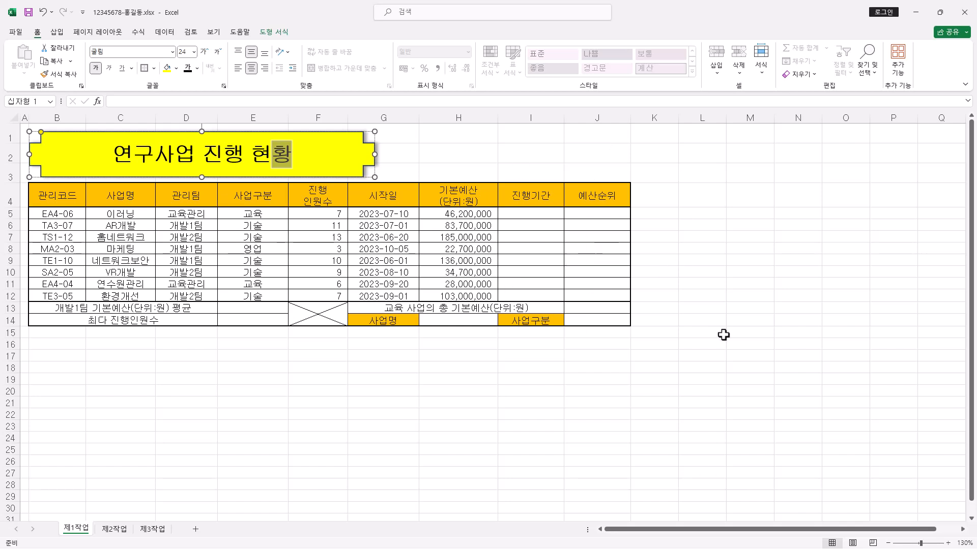
left_click(715, 357)
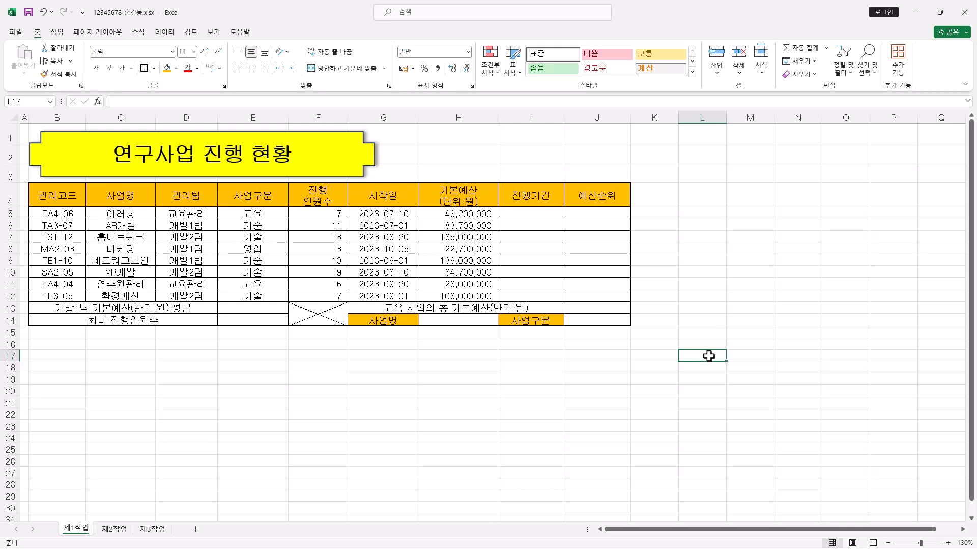
Merge and center L17:L18 for the approval box and increase the height of row 18
left_click_drag(712, 362, 712, 368)
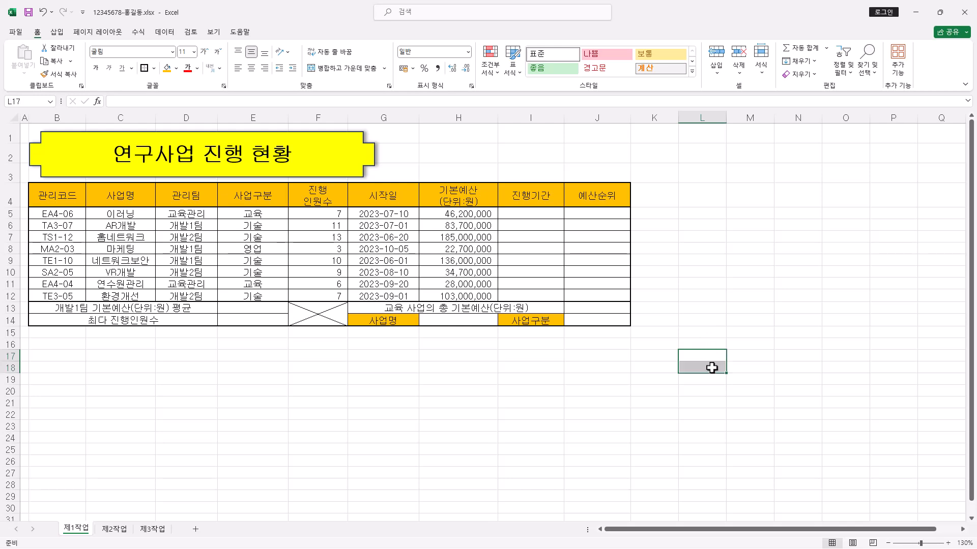
left_click(348, 68)
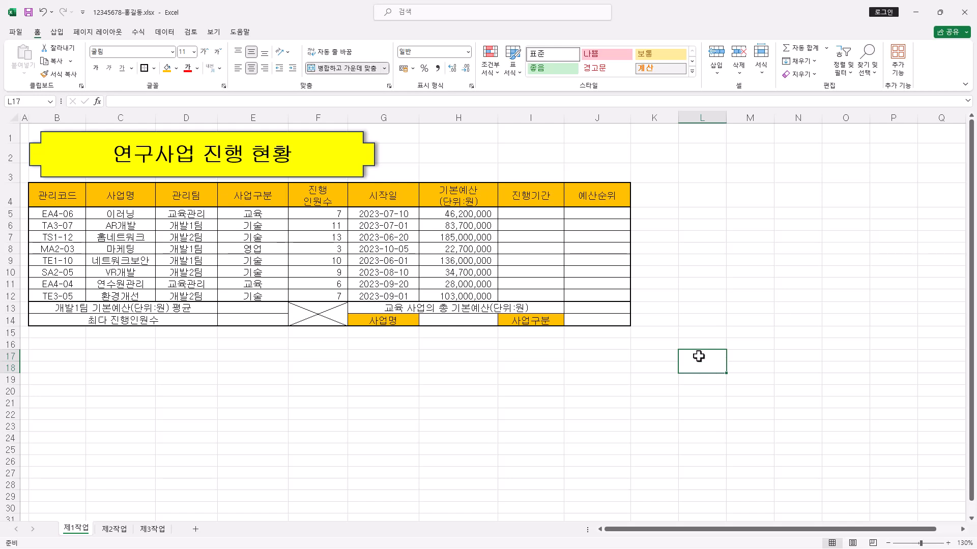
left_click_drag(15, 374, 15, 387)
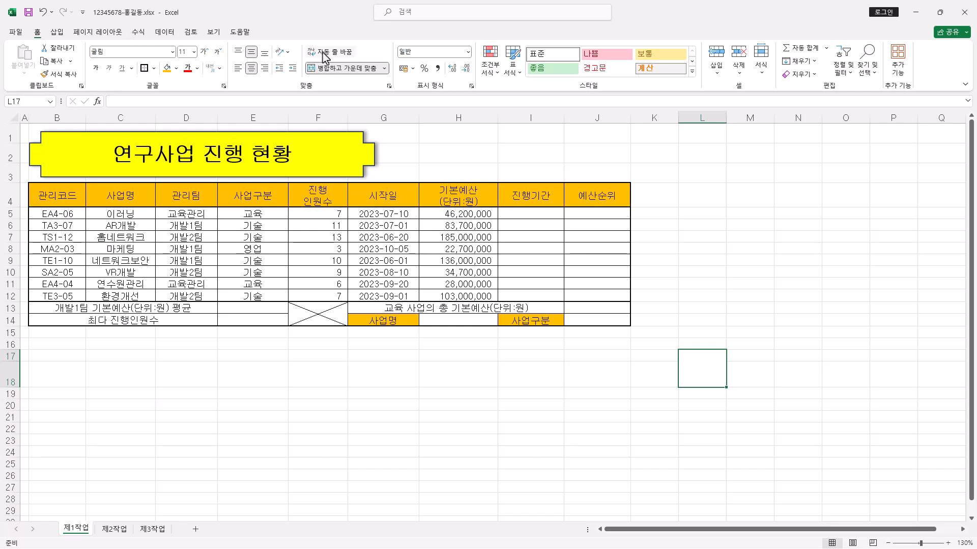
Set the merged cell L17 to stacked vertical text and enter 결재 in it
left_click(289, 52)
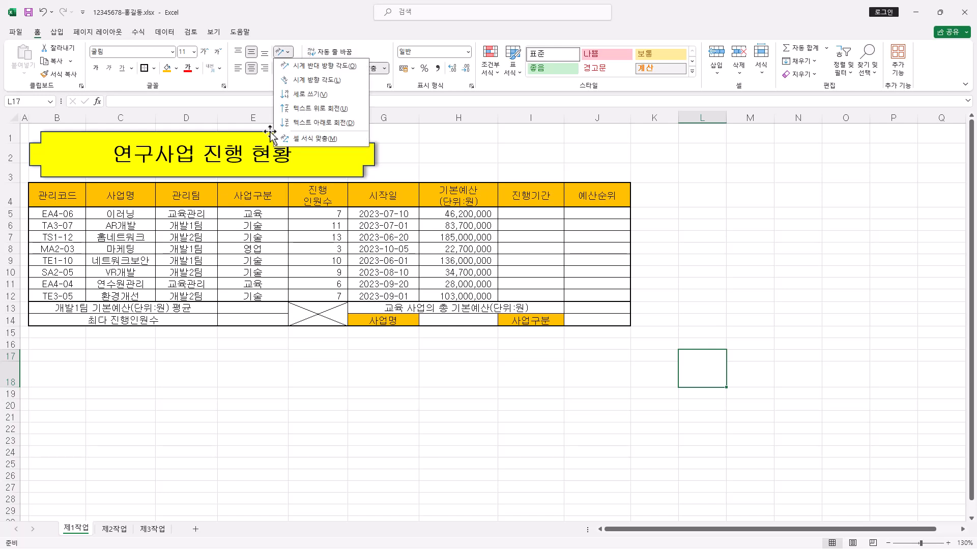
left_click(311, 97)
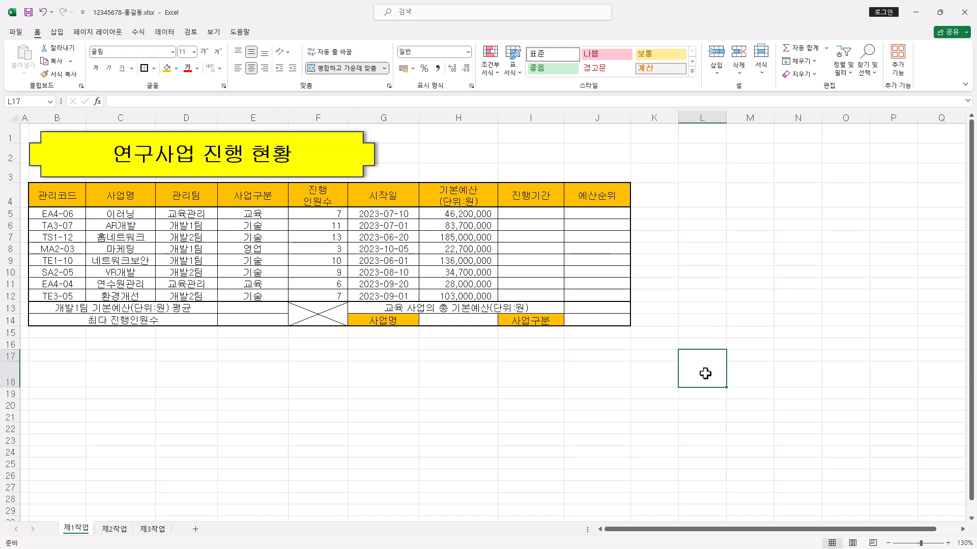
type("결재")
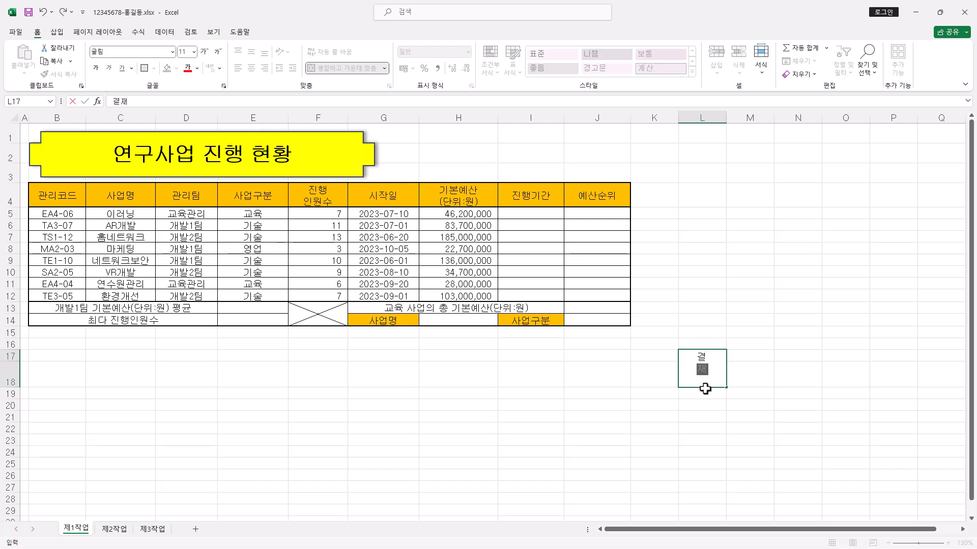
key("ctrl+Return")
Enter 담당, 팀장 and 본부장 across M17:O17, and narrow column L to fit the vertical 결재 label
left_click_drag(745, 354, 842, 353)
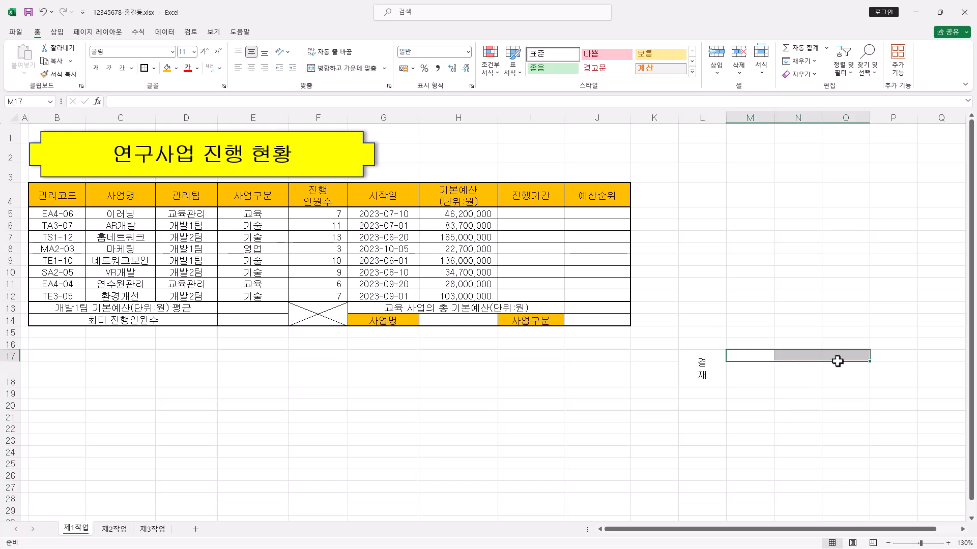
type("담당\t팀장\t본부장")
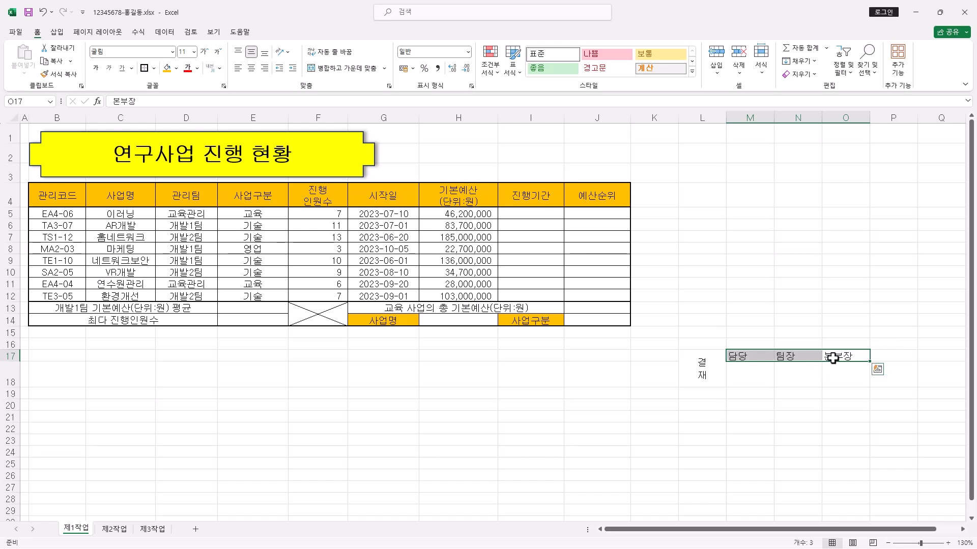
left_click(701, 368)
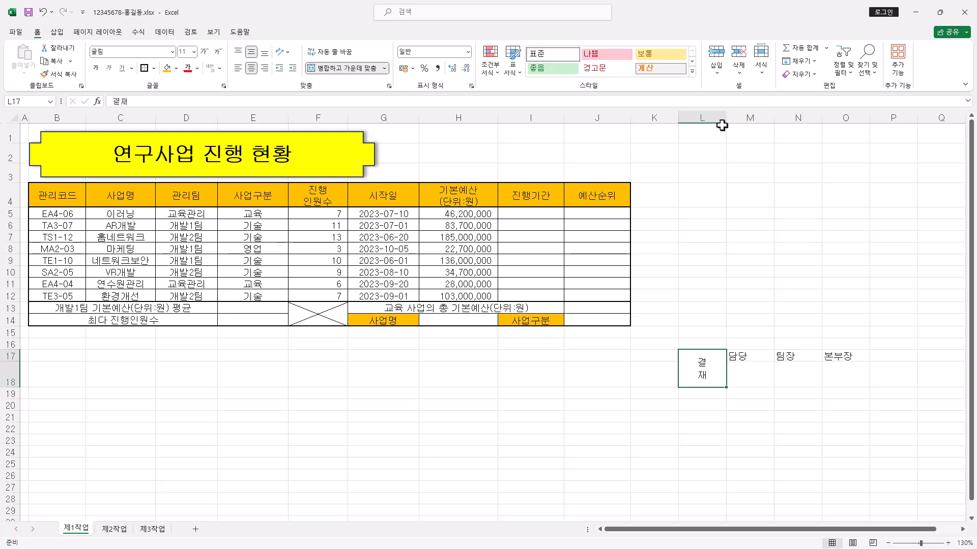
left_click_drag(724, 116, 698, 114)
Center the contents of the approval box L17:O18 horizontally and apply all borders to it
left_click_drag(686, 371, 816, 361)
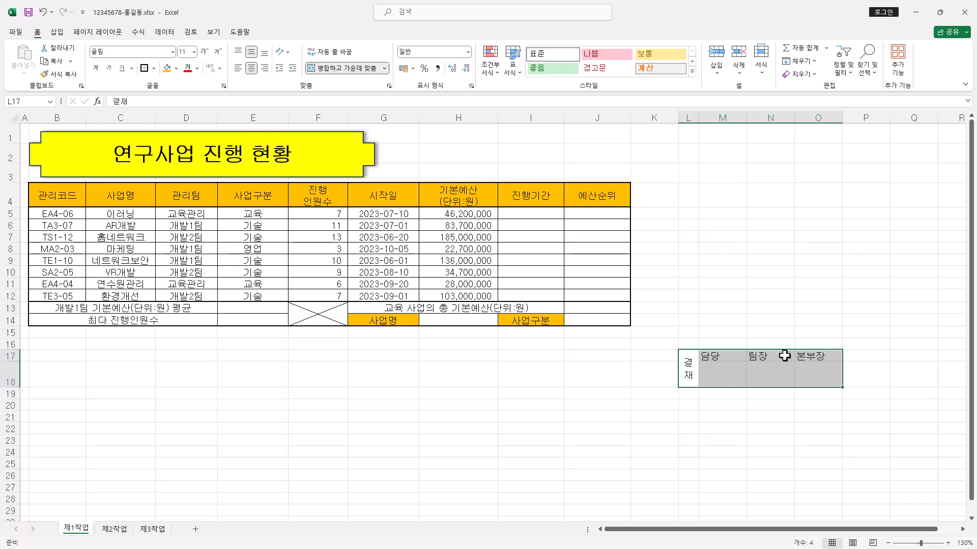
left_click(250, 68)
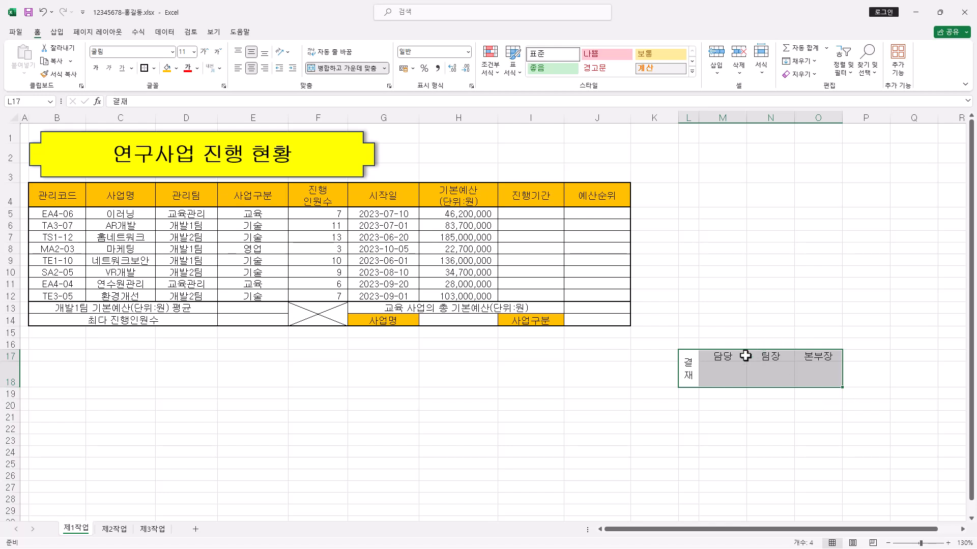
left_click(154, 68)
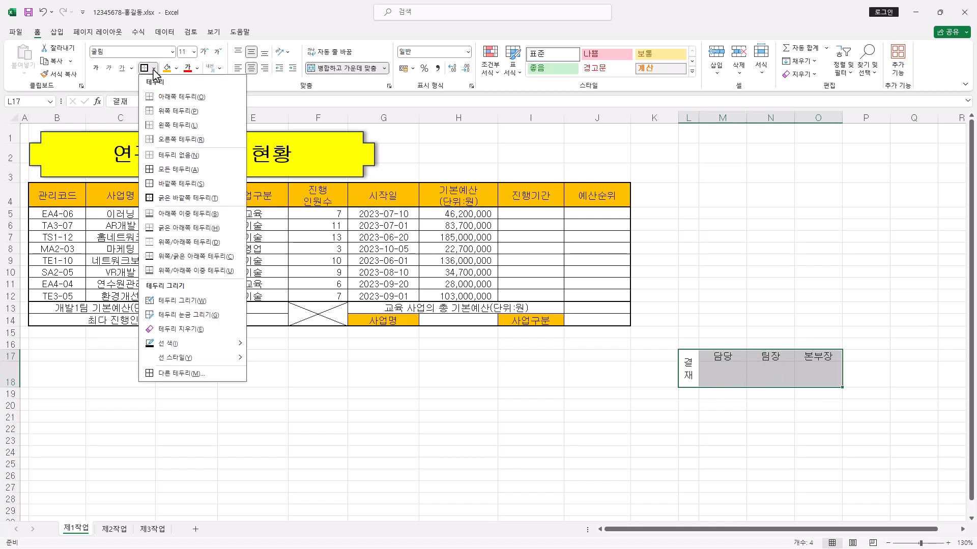
left_click(192, 170)
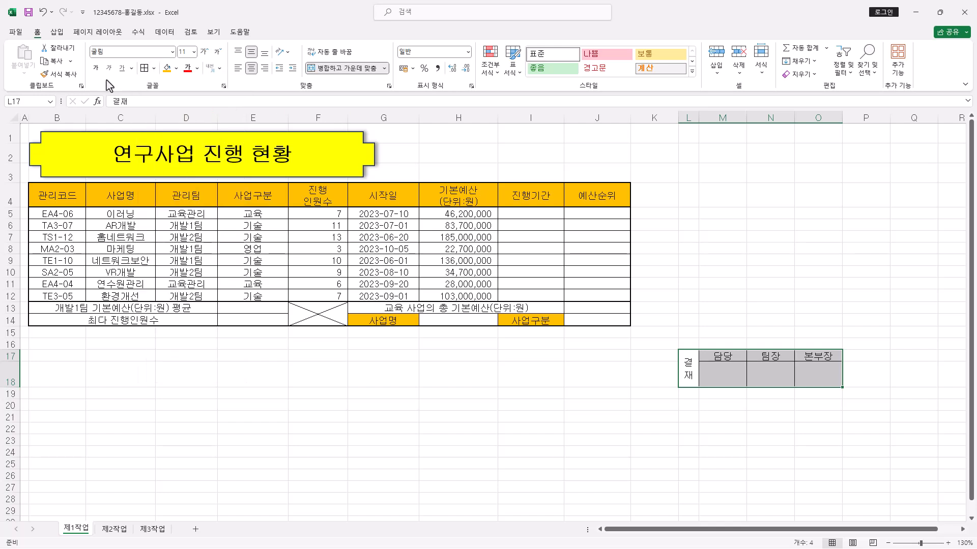
Copy the approval box L17:O18 as a picture, as shown on screen in picture format
left_click(72, 62)
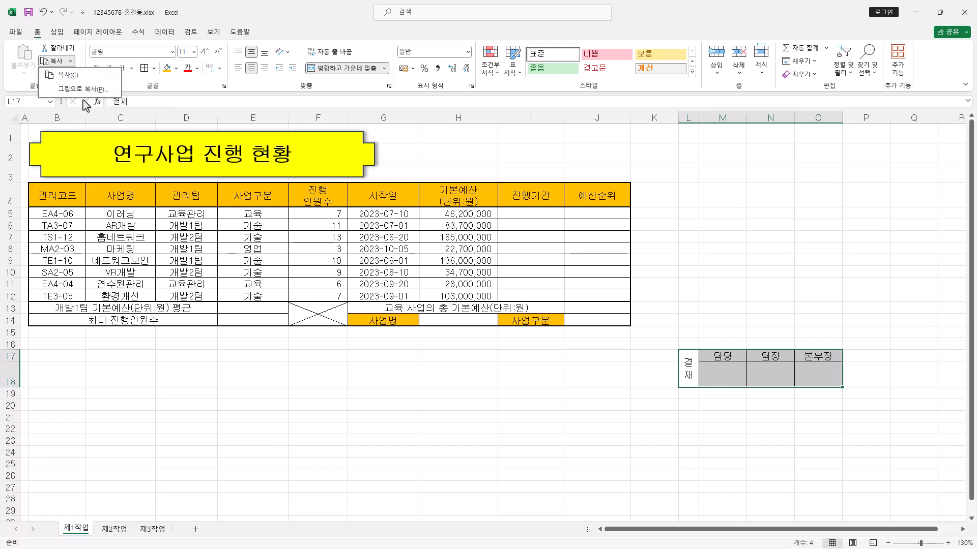
left_click(87, 90)
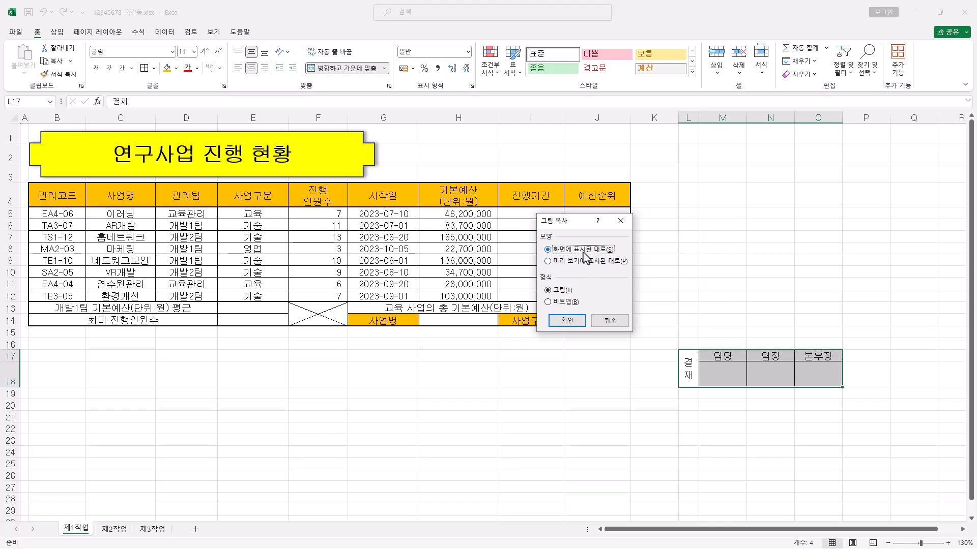
left_click(567, 320)
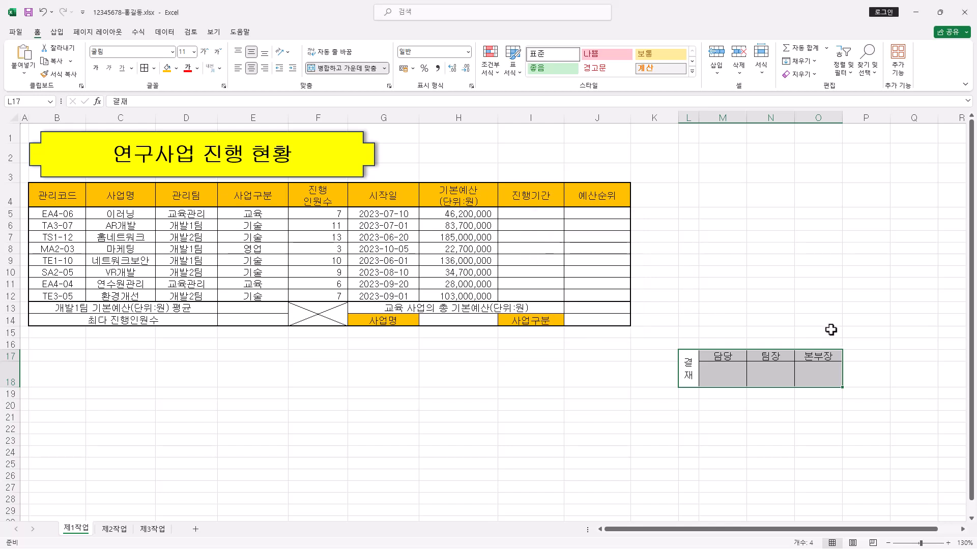
Paste the approval box picture and place it above the table, starting at cell H1
key("ctrl+v")
left_click_drag(760, 389, 503, 191)
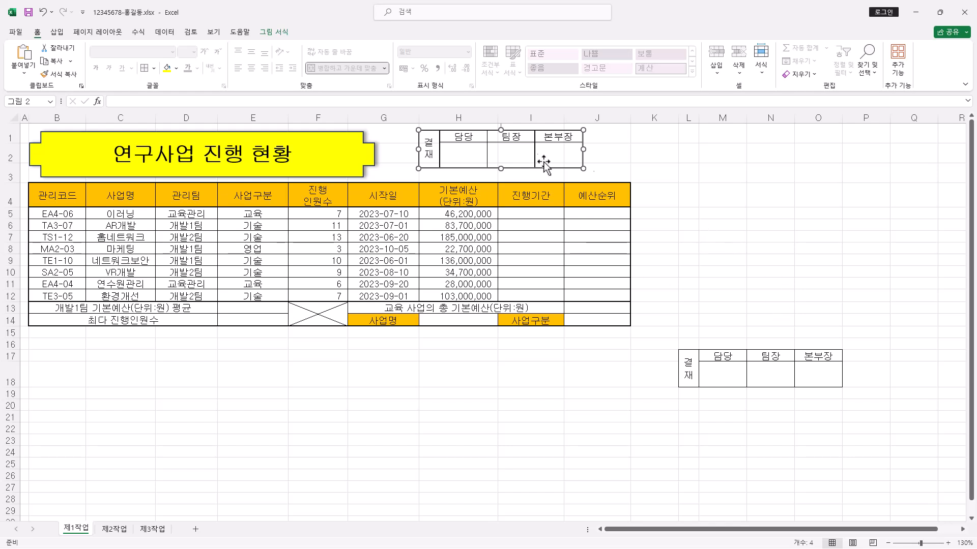
left_click_drag(689, 377, 814, 379)
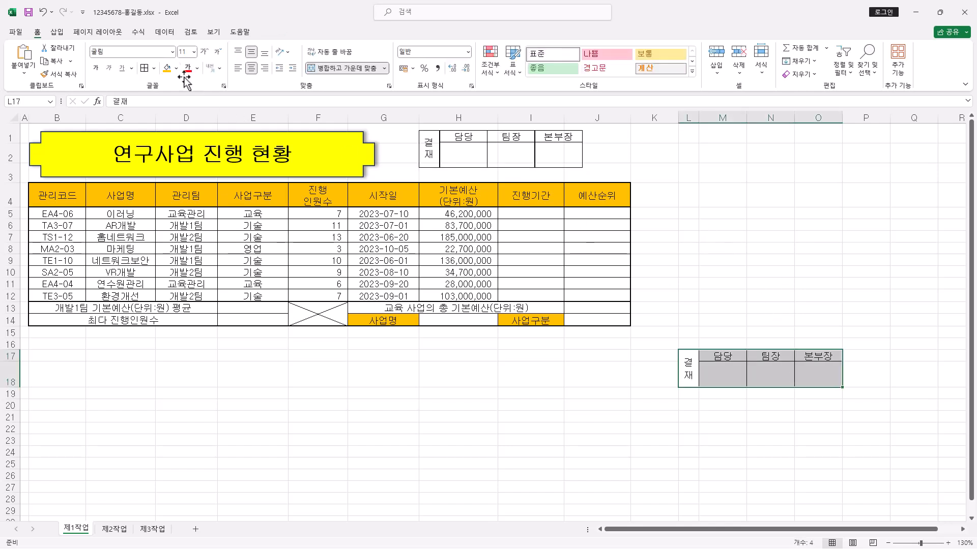
left_click(176, 68)
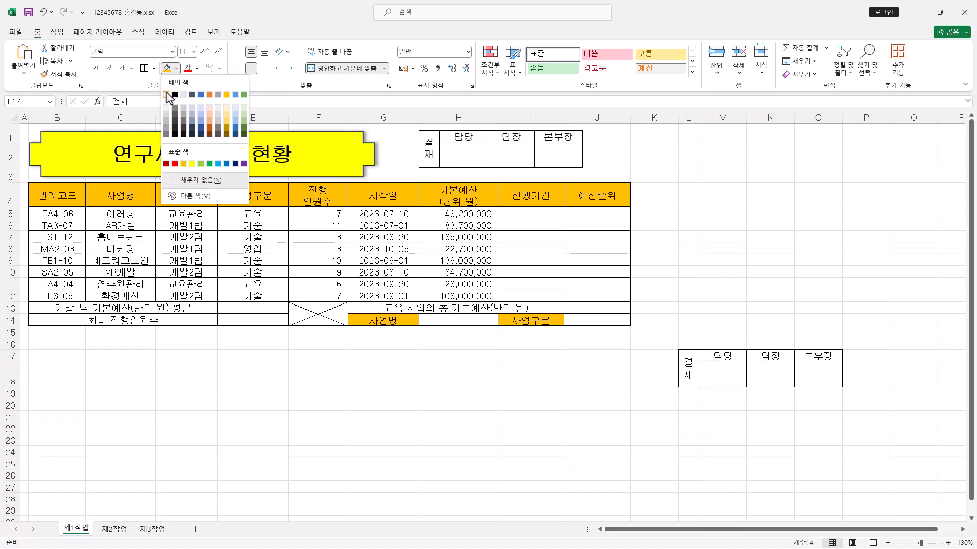
left_click(338, 15)
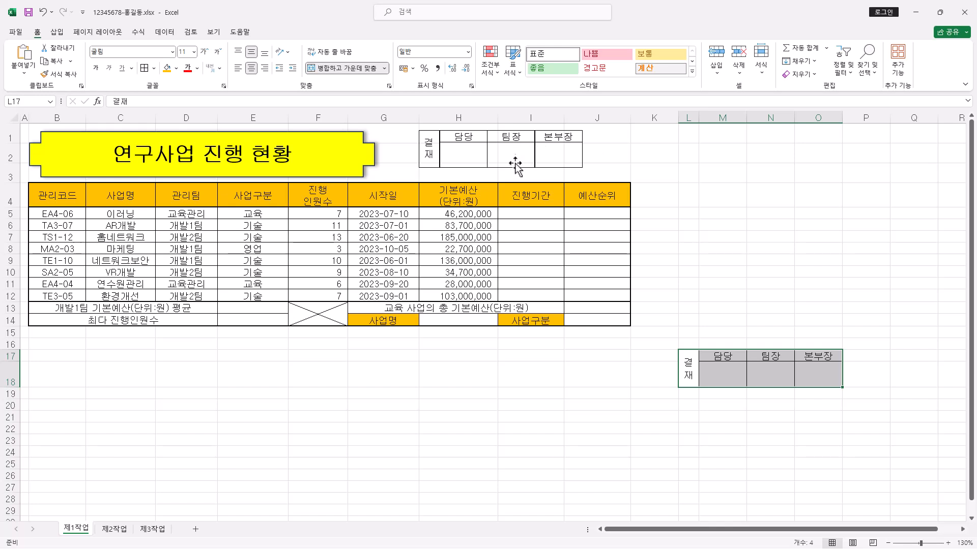
Enlarge the approval box picture so it fills the area above columns H to J
left_click(575, 168)
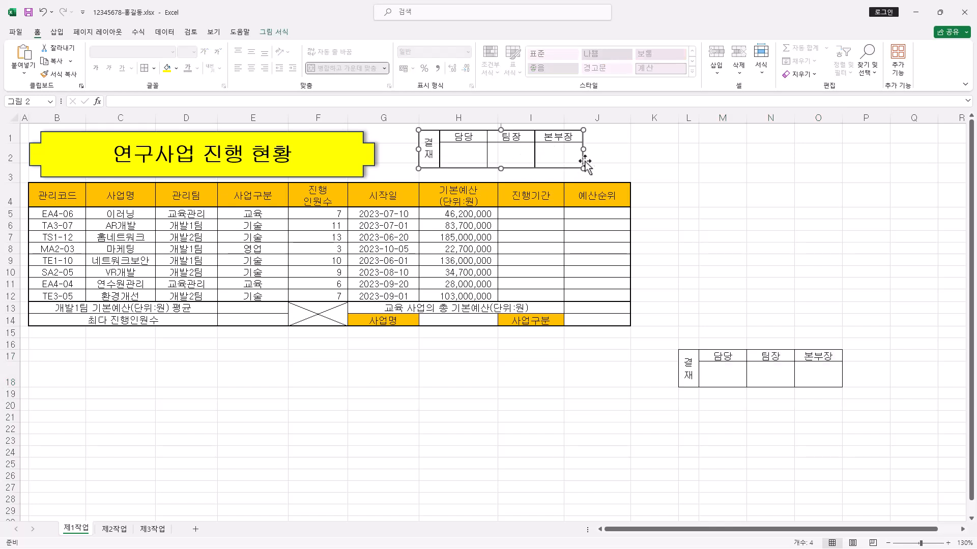
left_click_drag(584, 148, 631, 153)
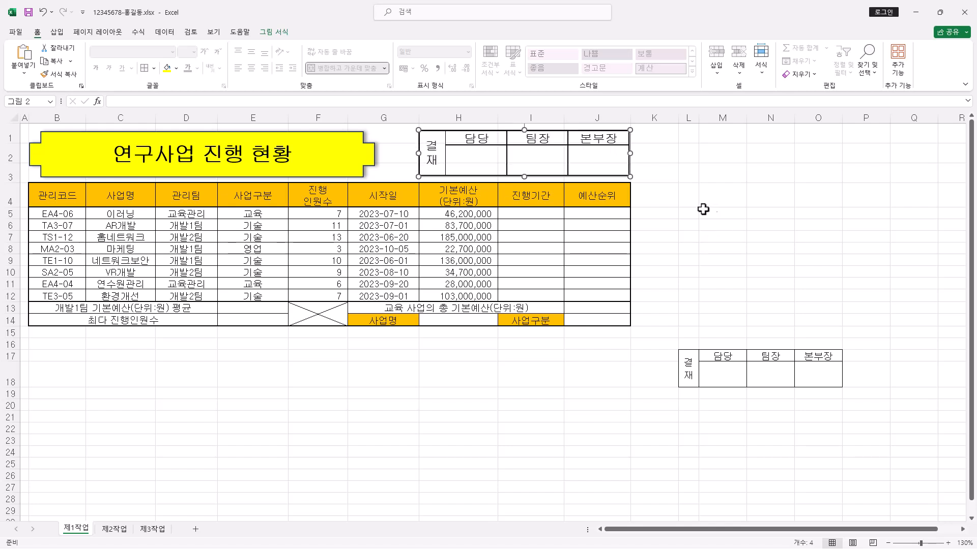
Delete columns L:O containing the original approval box, and delete the tall row 18
left_click_drag(690, 379, 813, 377)
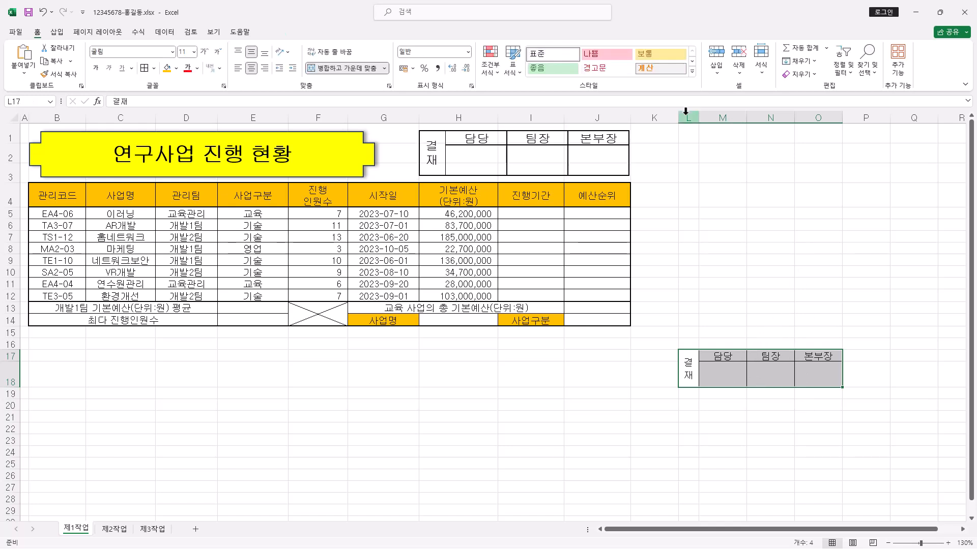
left_click_drag(688, 118, 824, 116)
right_click(824, 116)
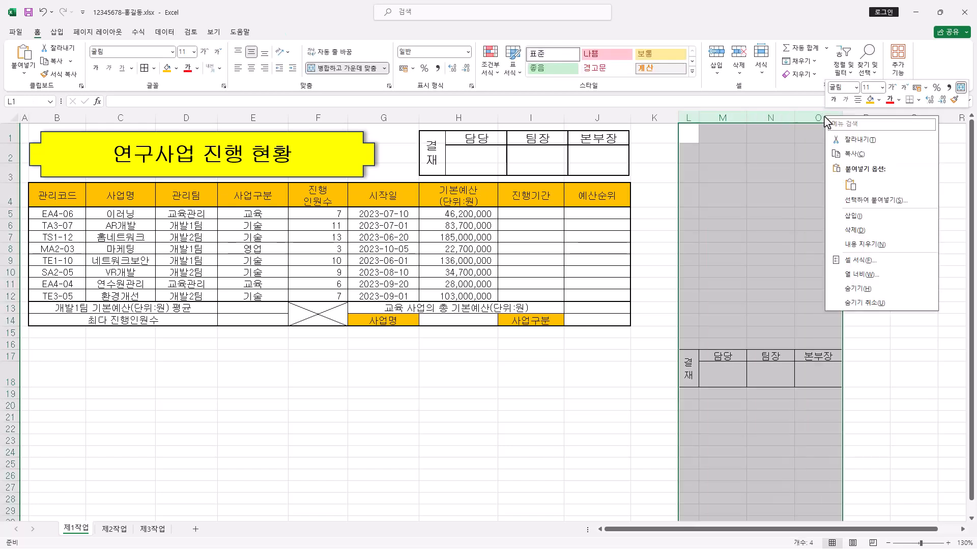
left_click(860, 231)
left_click_drag(691, 377, 833, 377)
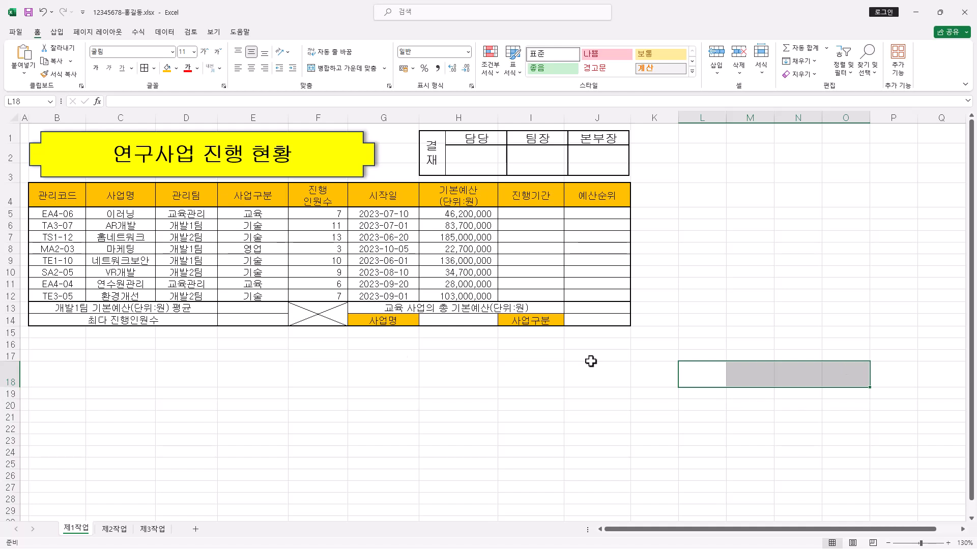
right_click(15, 382)
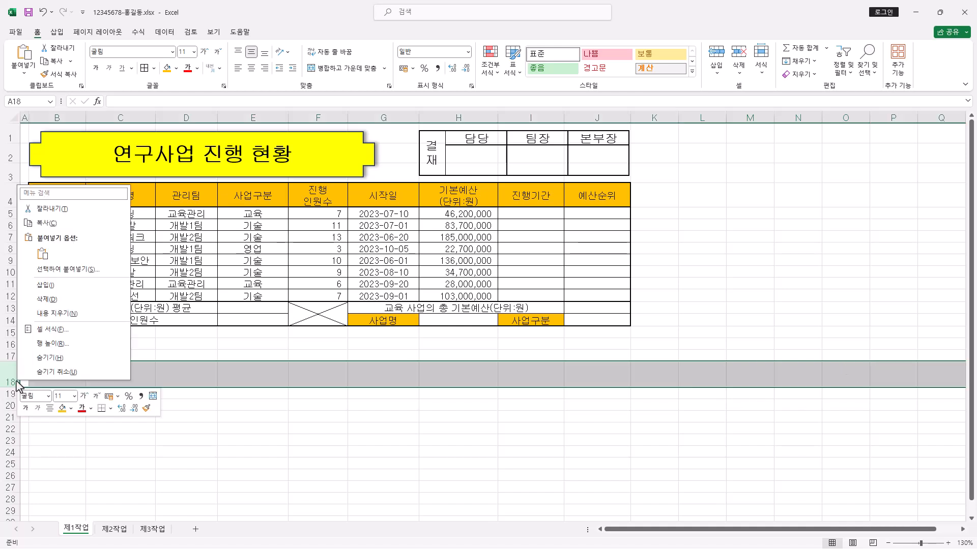
left_click(46, 299)
left_click(654, 391)
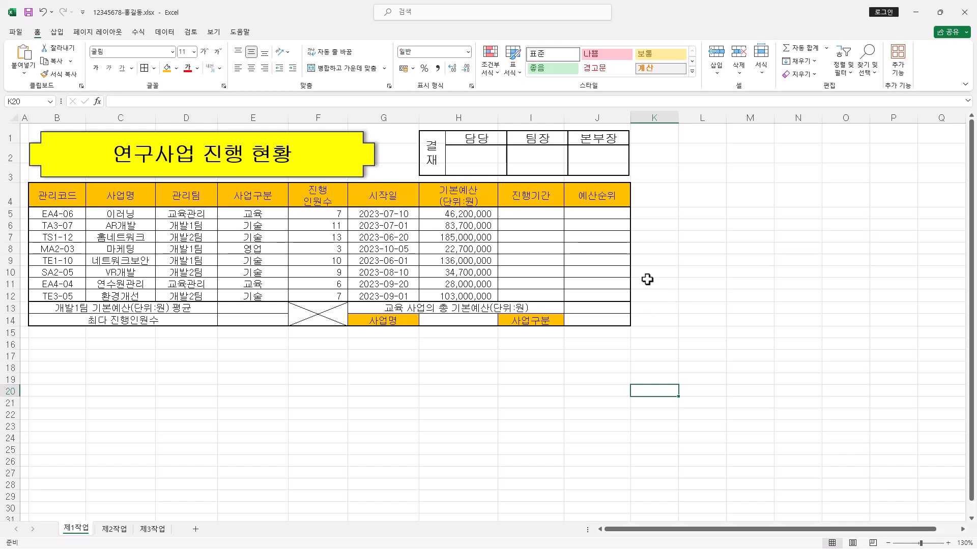
Open data validation for cell H14 and set the allowed values to 목록
left_click(467, 325)
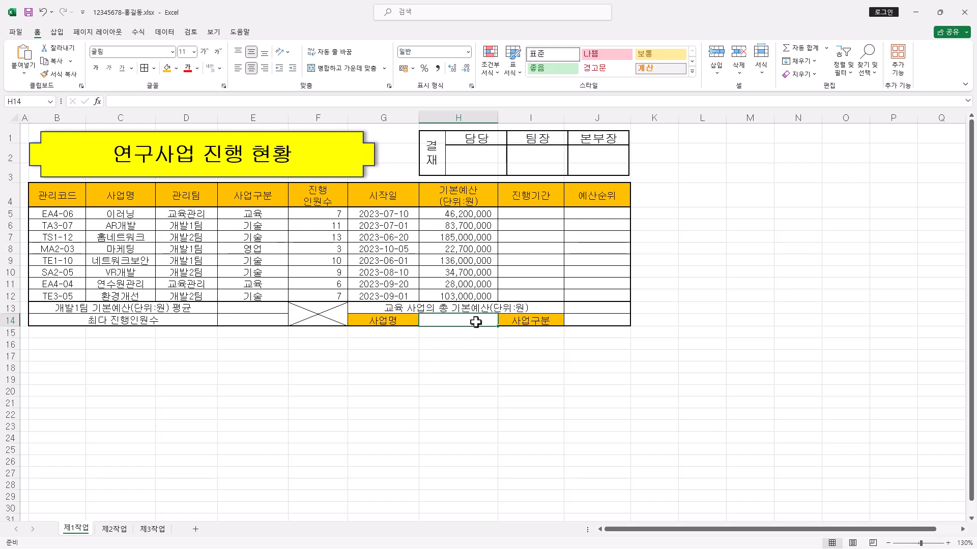
left_click(165, 32)
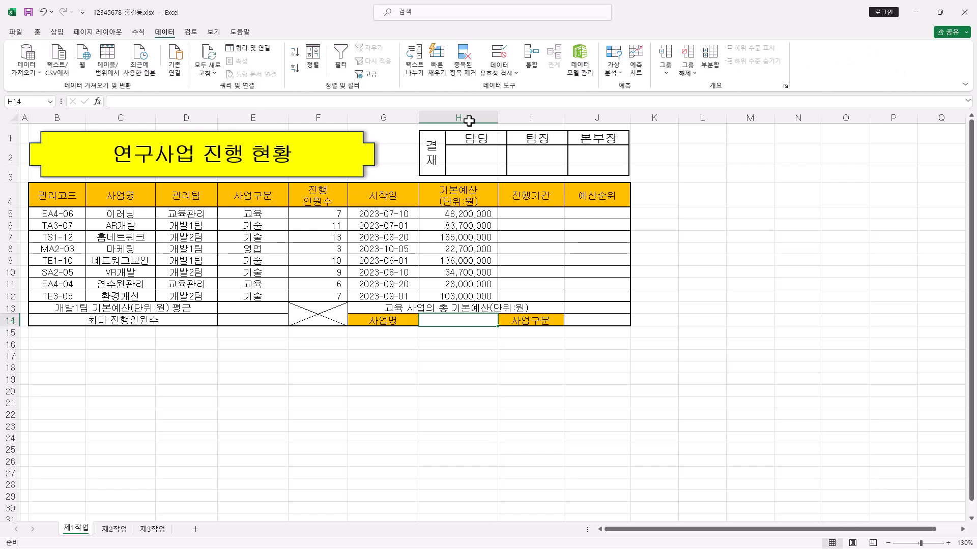
left_click(513, 75)
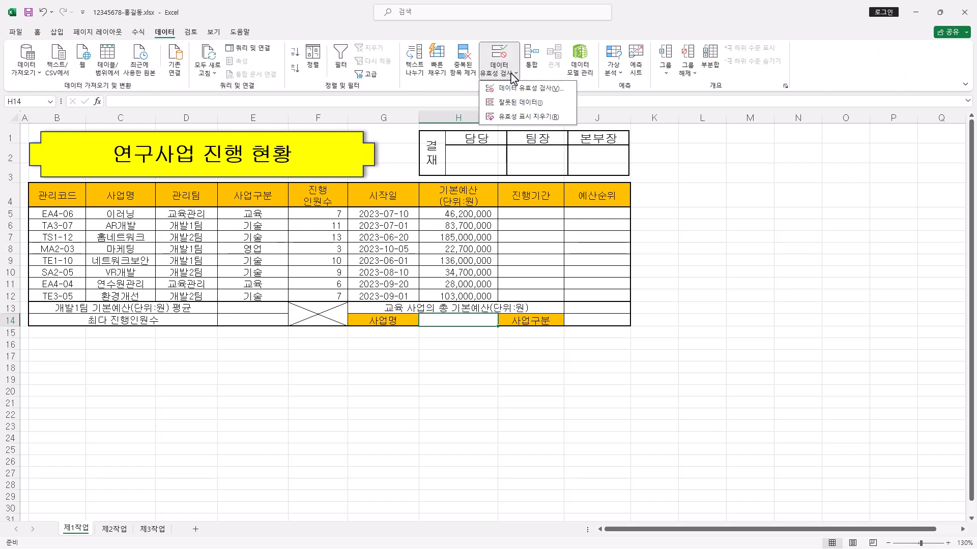
left_click(513, 75)
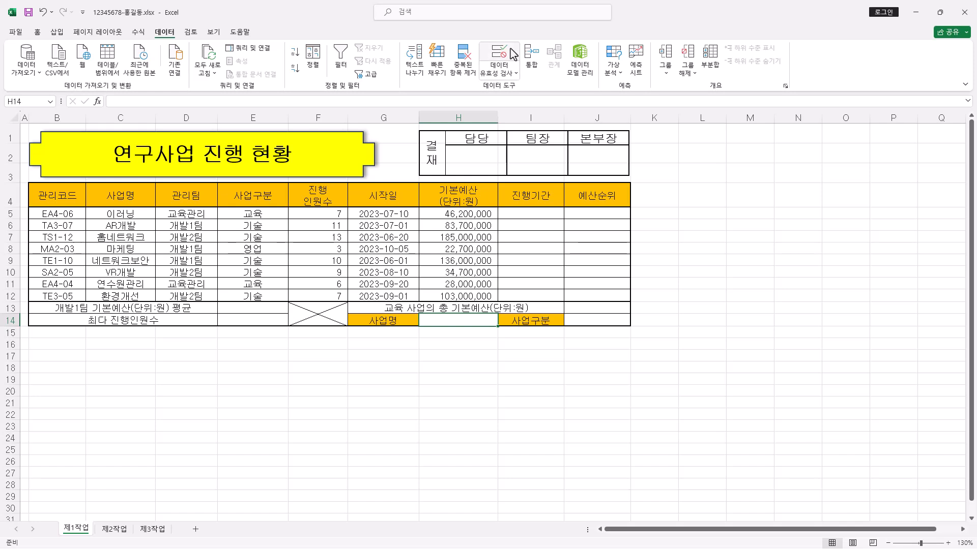
left_click(503, 55)
left_click_drag(592, 197, 722, 169)
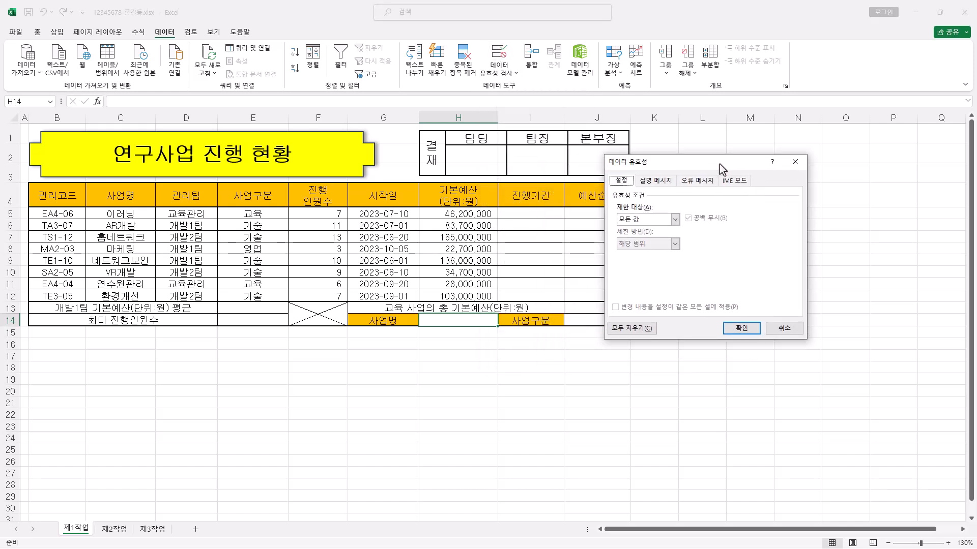
left_click(651, 222)
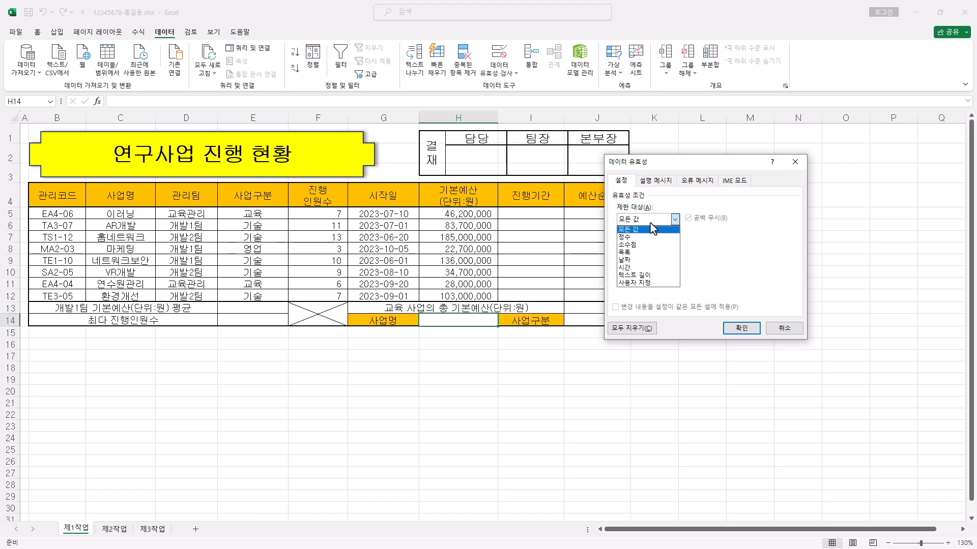
left_click(647, 253)
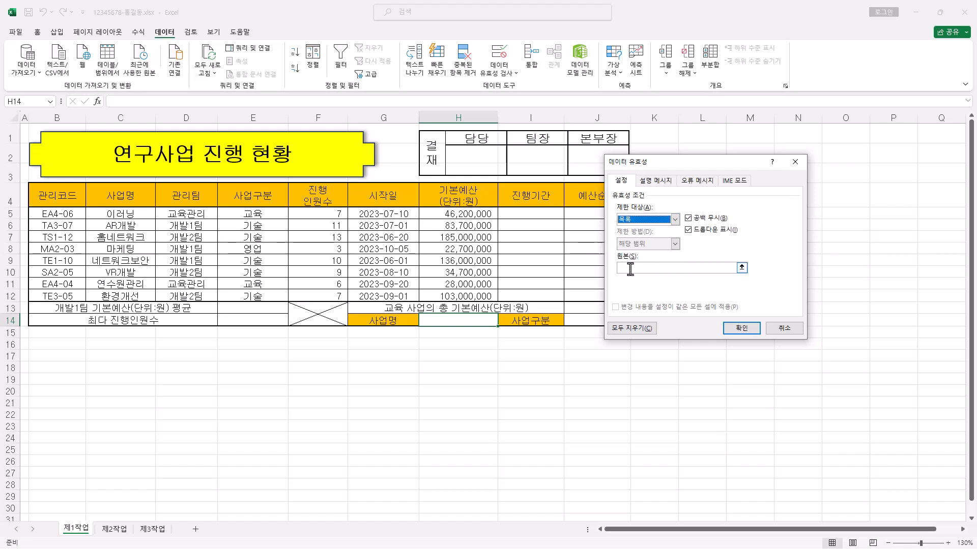
Use the project names in C5:C12 as the validation source and choose 이러닝 in H14
left_click(630, 269)
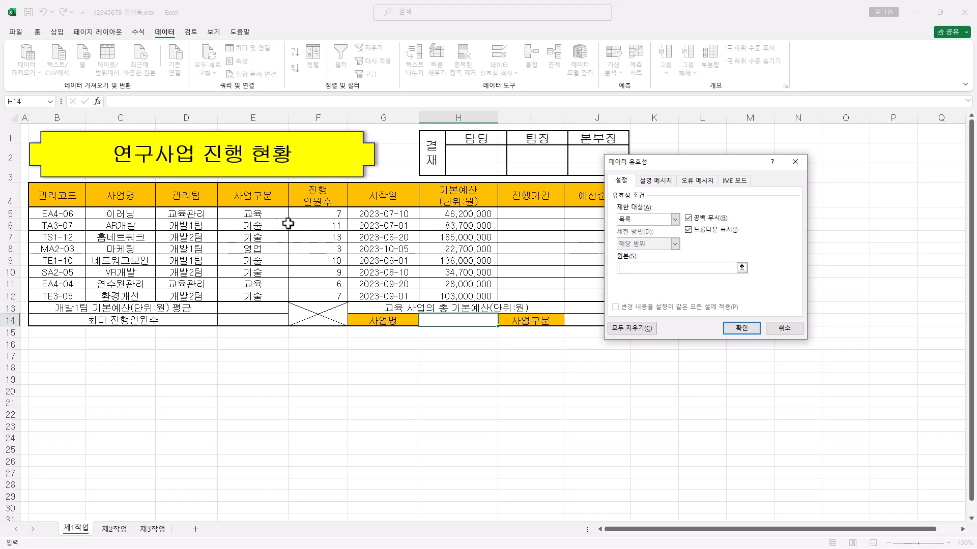
left_click_drag(122, 214, 122, 295)
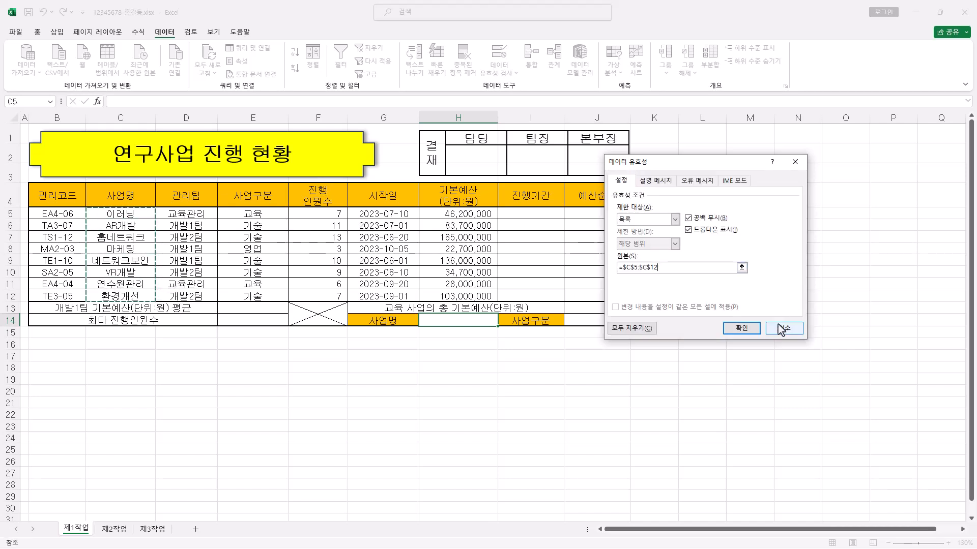
left_click(738, 327)
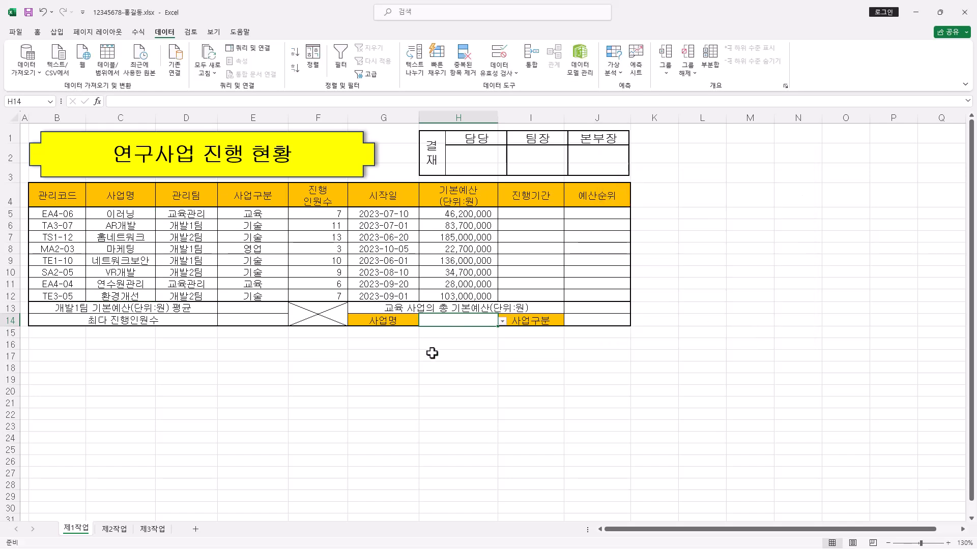
left_click(502, 321)
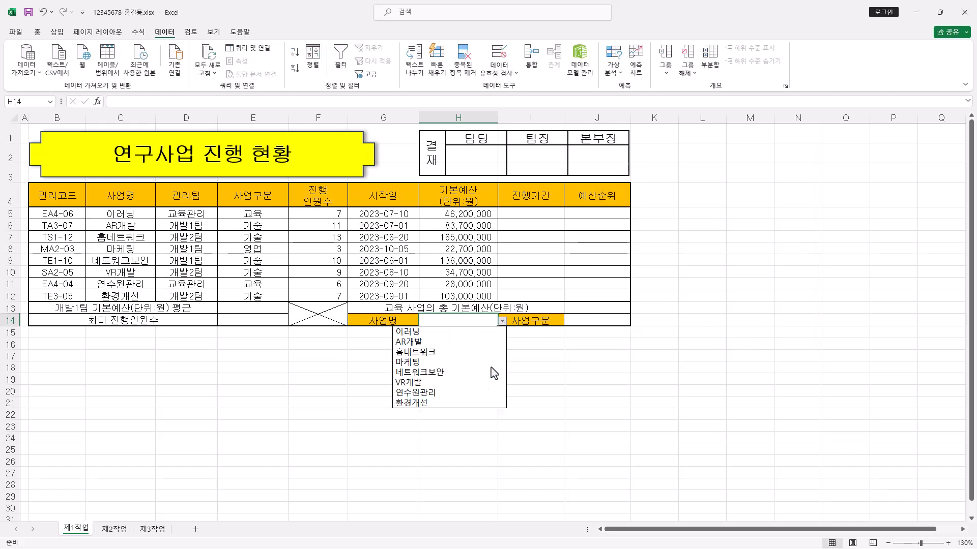
left_click(482, 332)
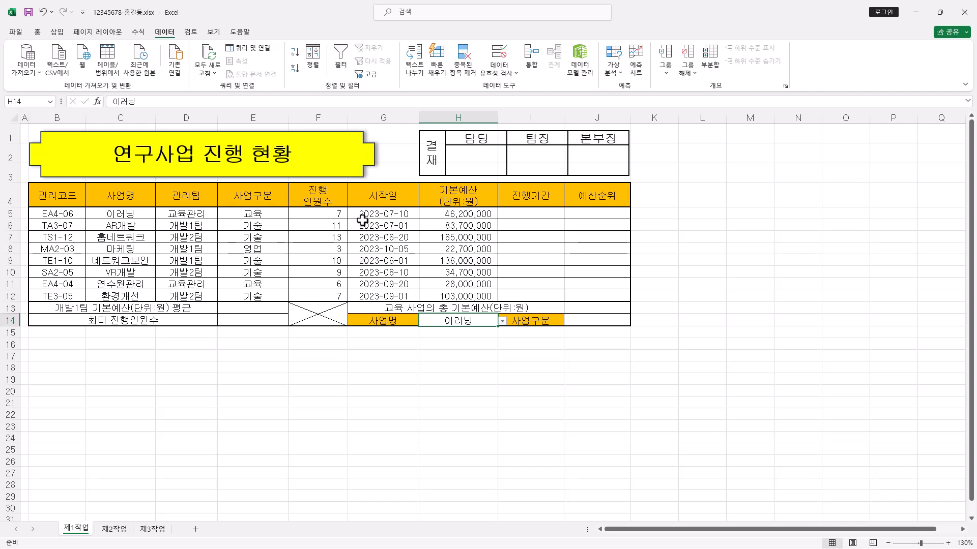
Apply the custom number format #,##0"명" to the 진행인원수 values in F5:F12
left_click_drag(337, 212, 335, 291)
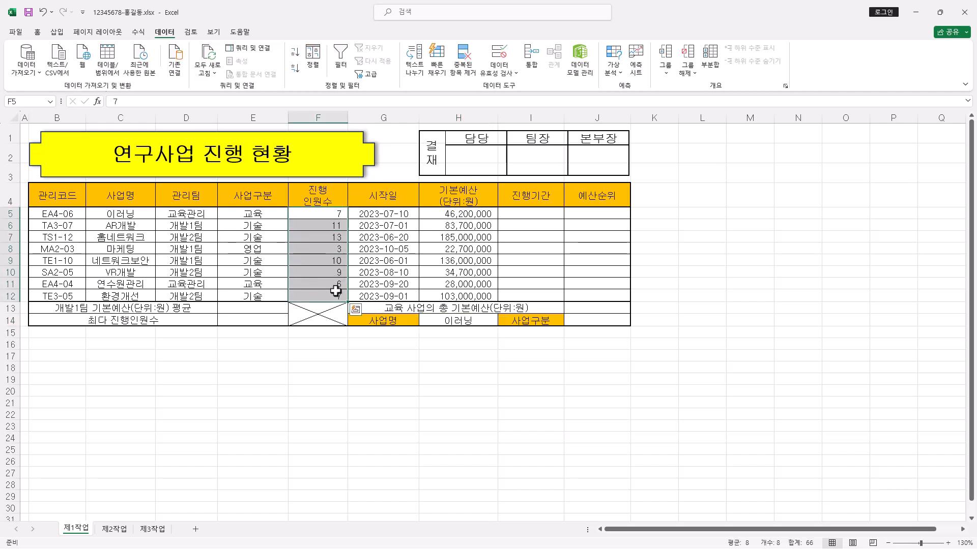
right_click(330, 234)
left_click(384, 473)
left_click_drag(437, 269, 713, 130)
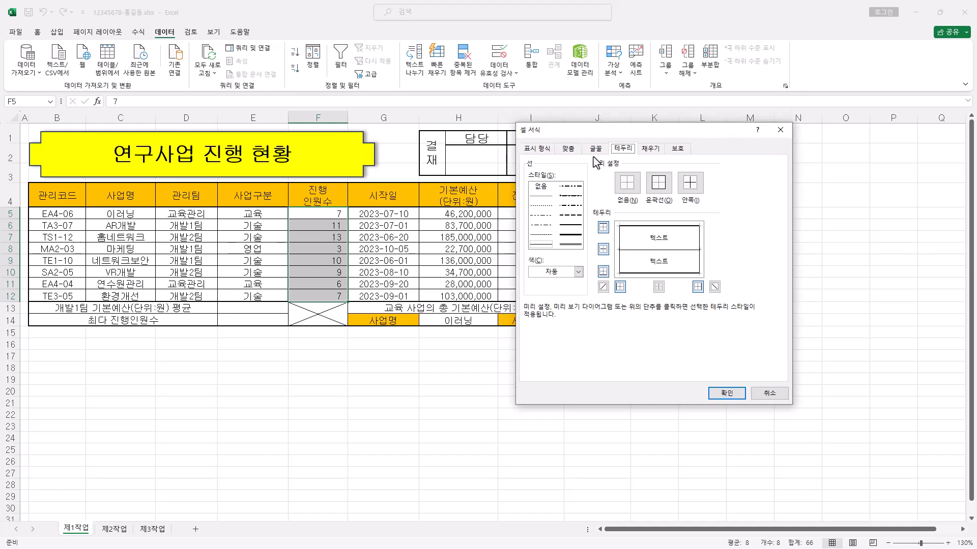
left_click(538, 148)
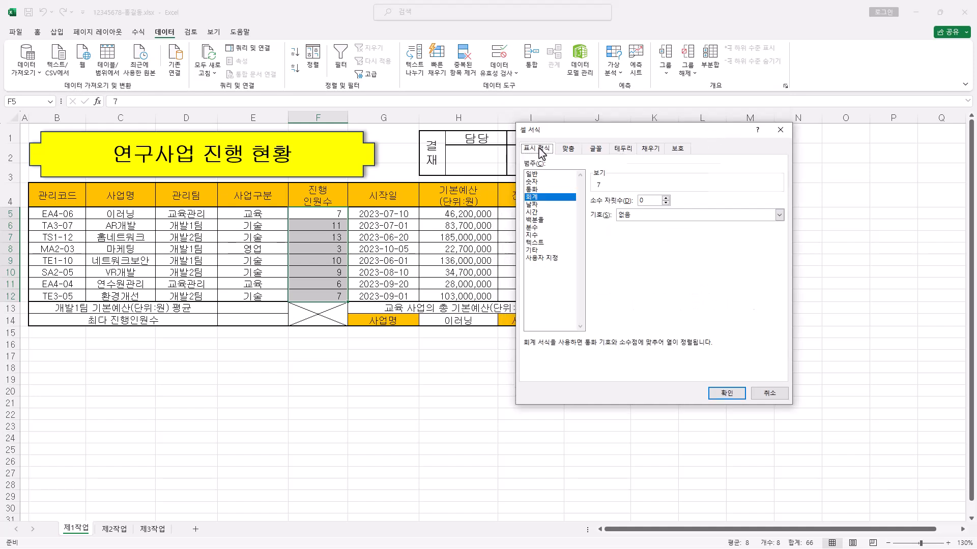
left_click(557, 260)
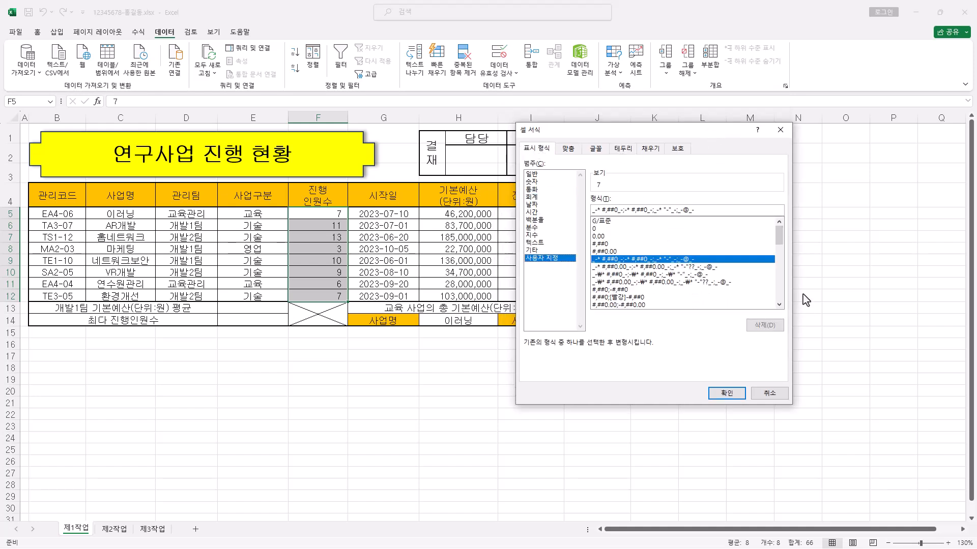
left_click_drag(779, 235, 779, 204)
left_click(631, 243)
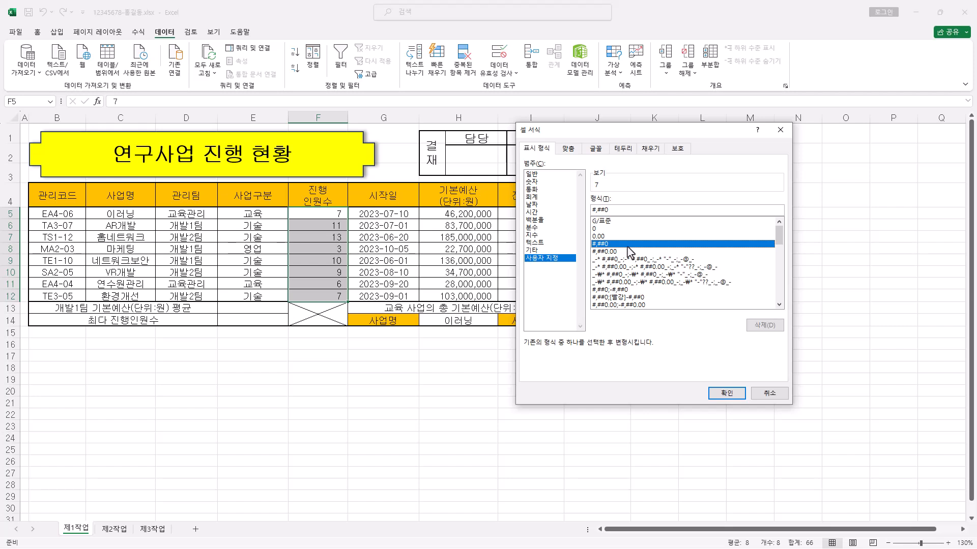
left_click(625, 251)
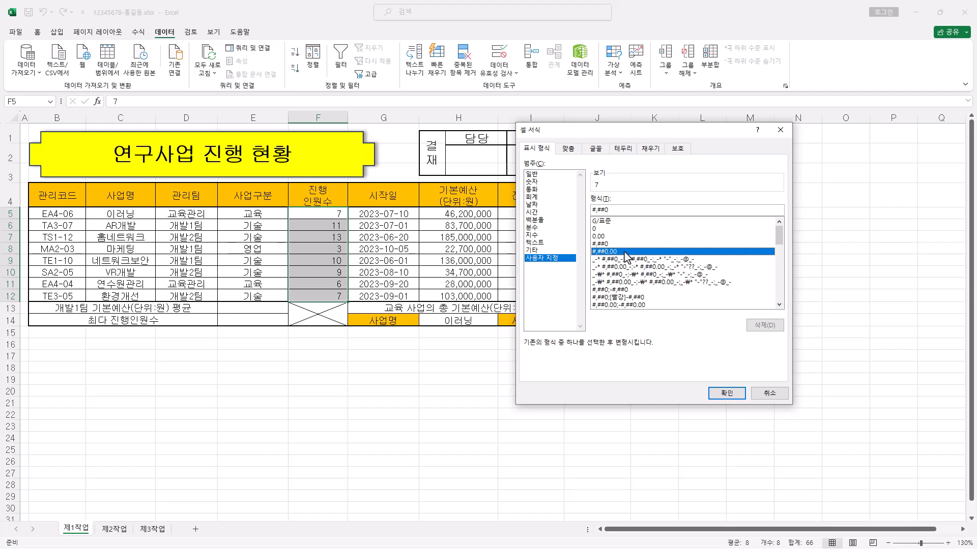
left_click(620, 244)
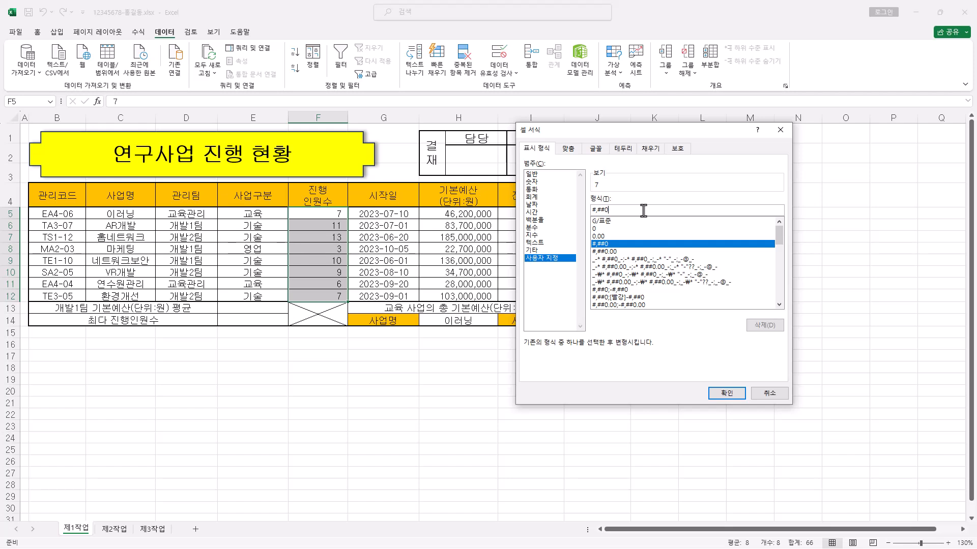
type("\"명")
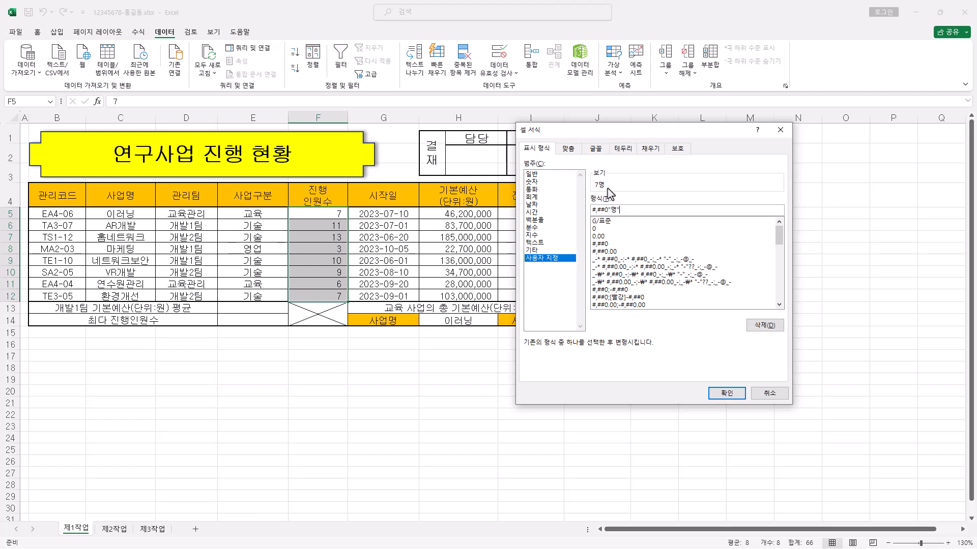
left_click(727, 393)
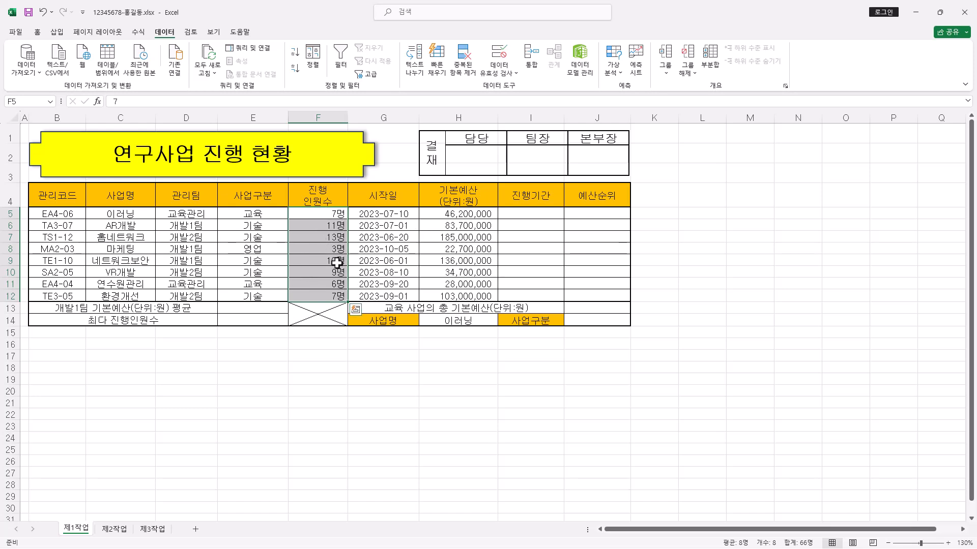
Define the range name 진행인원수 for the values in F5:F12
right_click(326, 225)
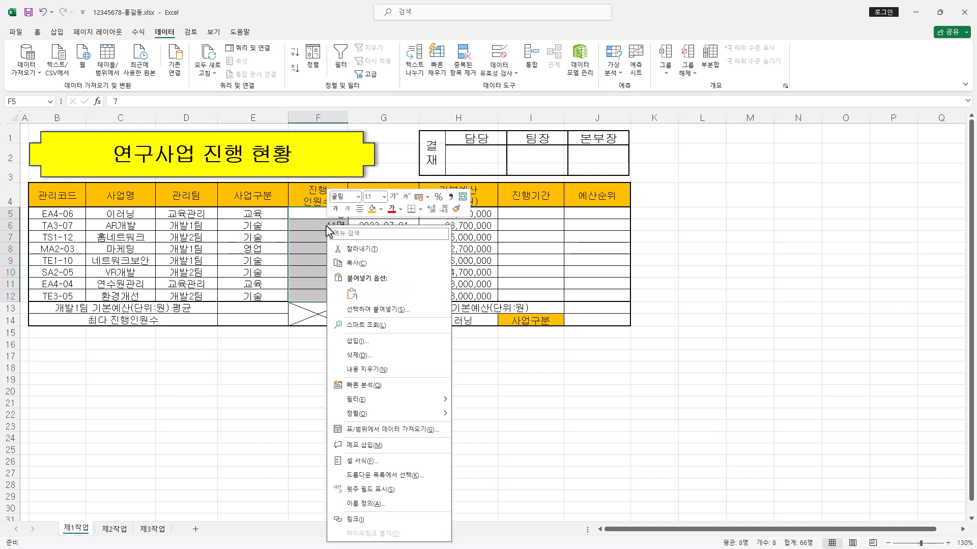
left_click(375, 506)
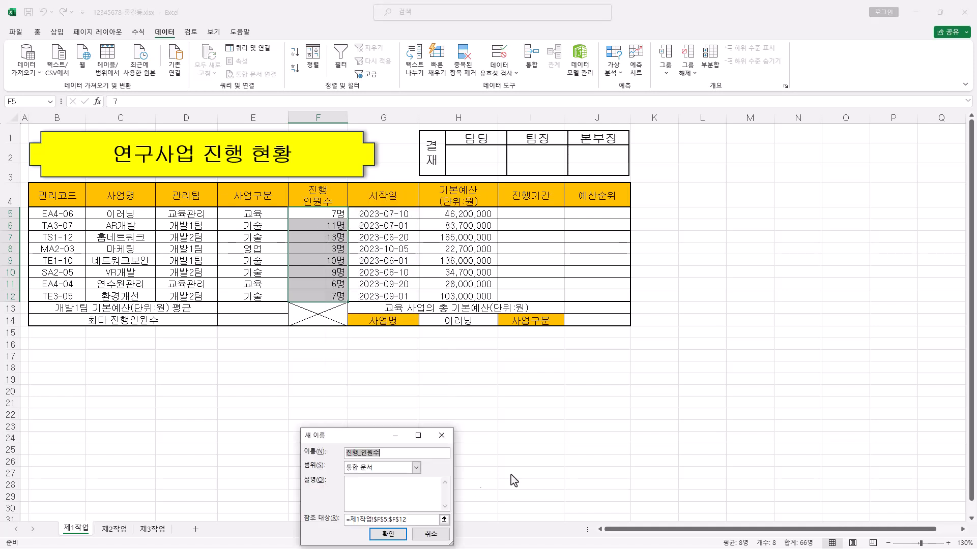
left_click_drag(380, 442, 446, 193)
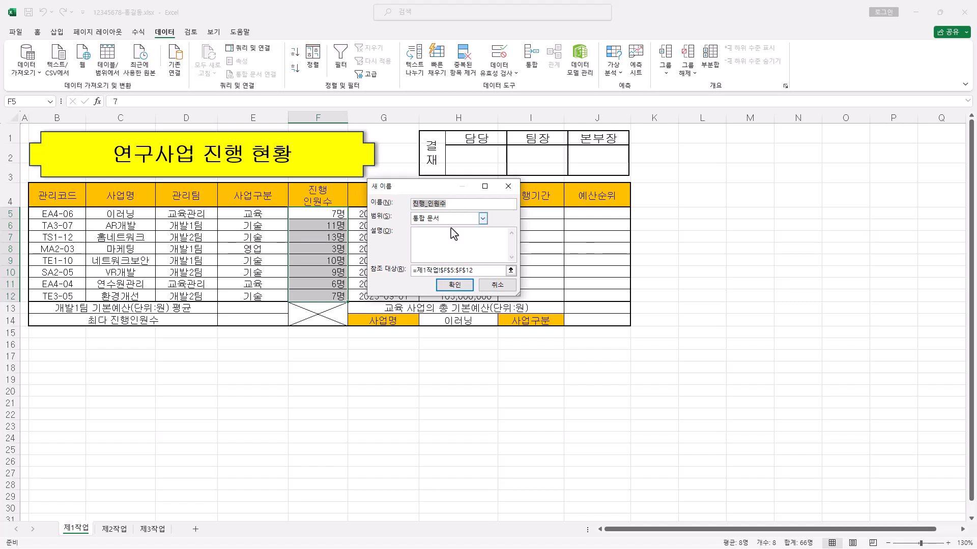
type("진행인원수")
left_click(461, 286)
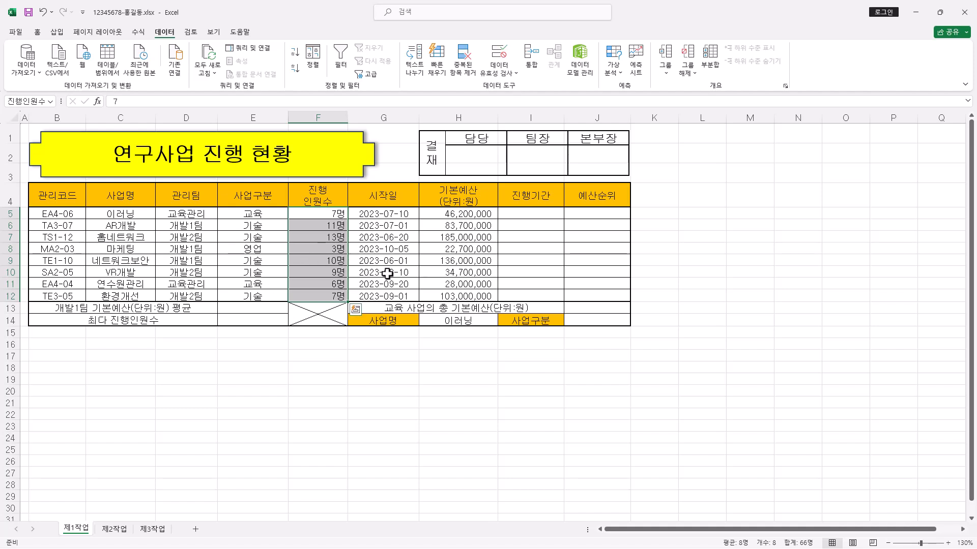
Check the 진행인원수 range name and its reference in the Name Manager
left_click(138, 33)
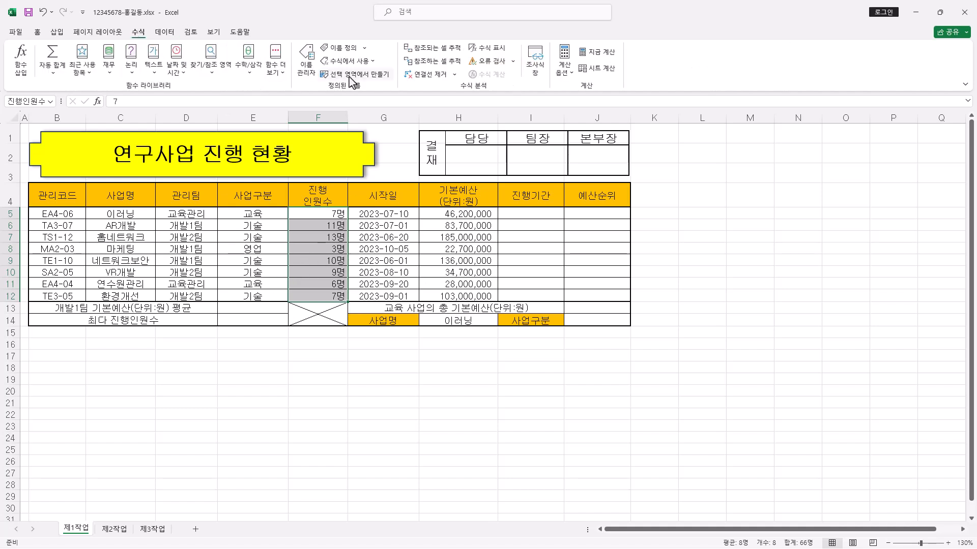
left_click(308, 59)
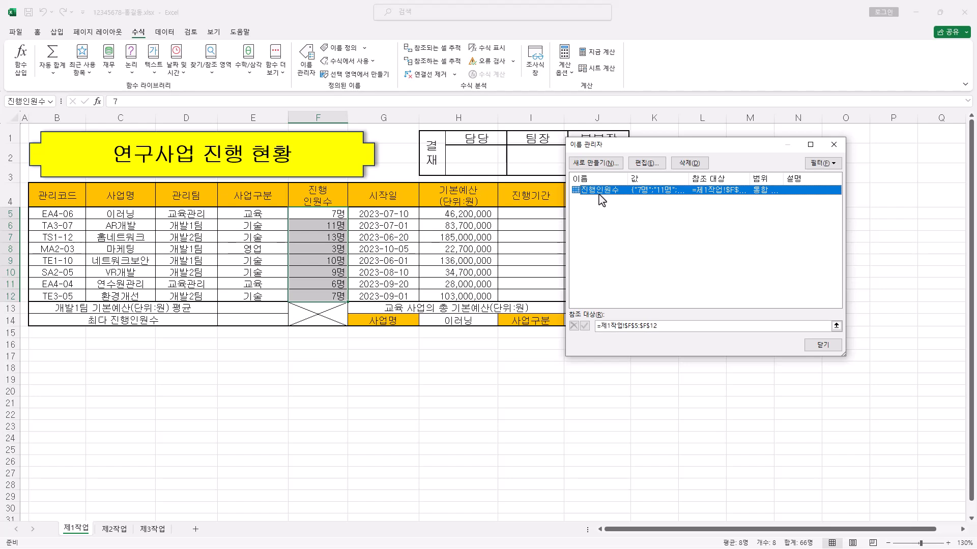
left_click(646, 162)
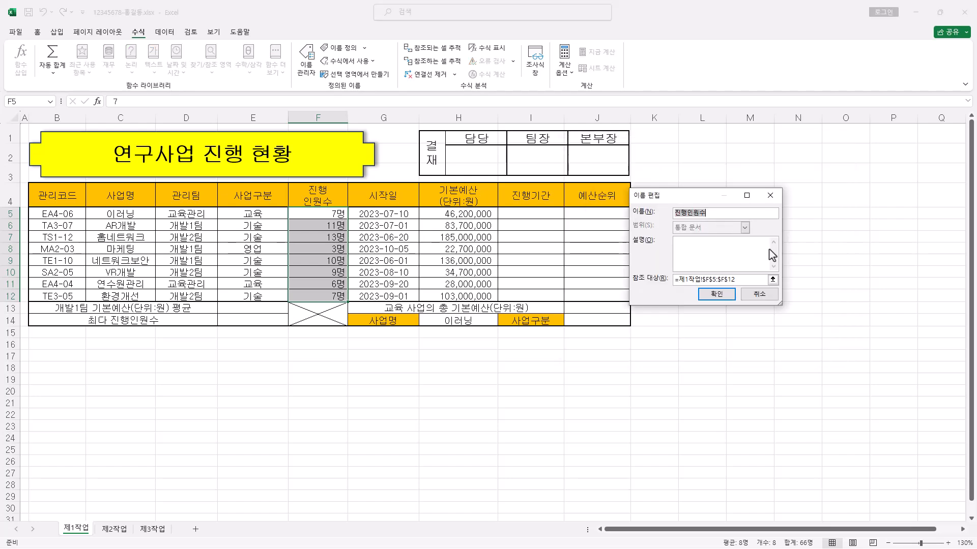
left_click(717, 294)
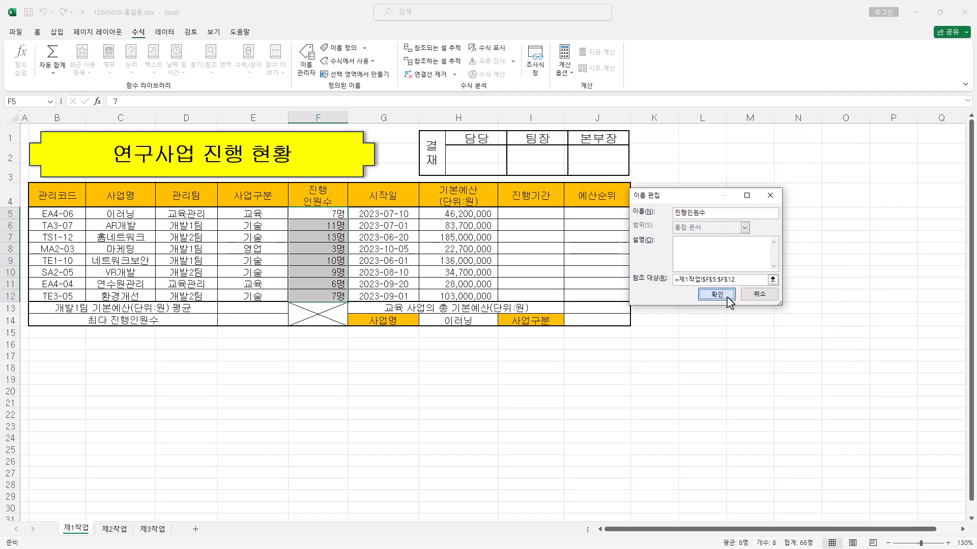
left_click(820, 342)
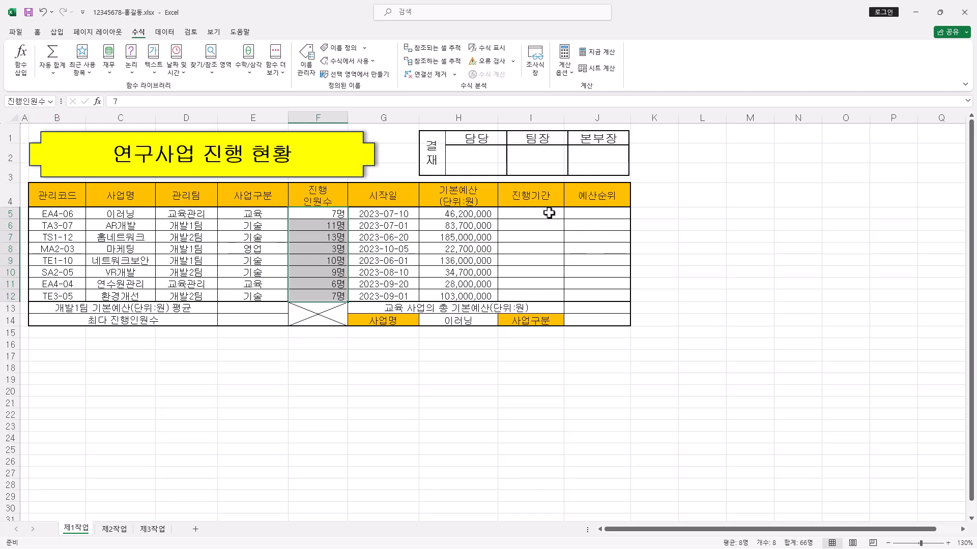
left_click_drag(549, 213, 538, 294)
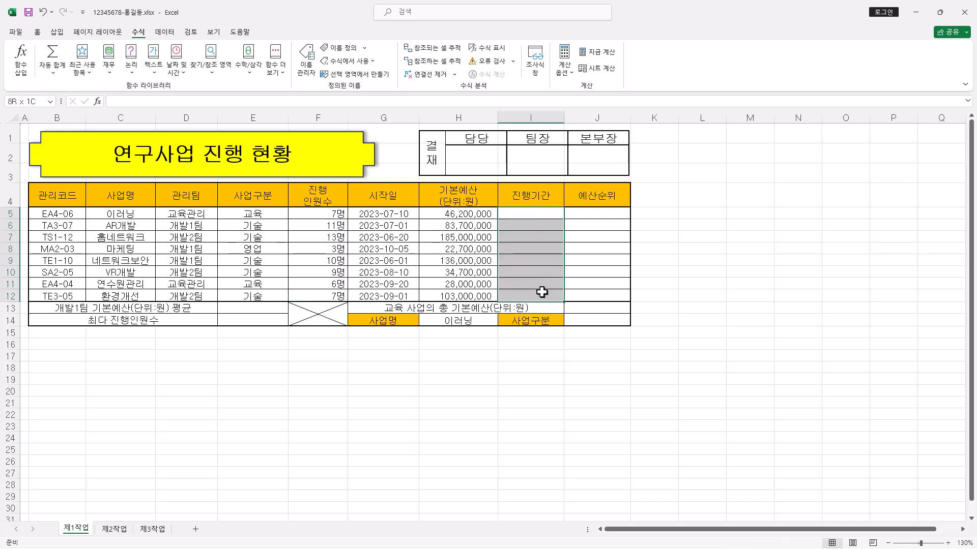
left_click_drag(575, 214, 577, 291)
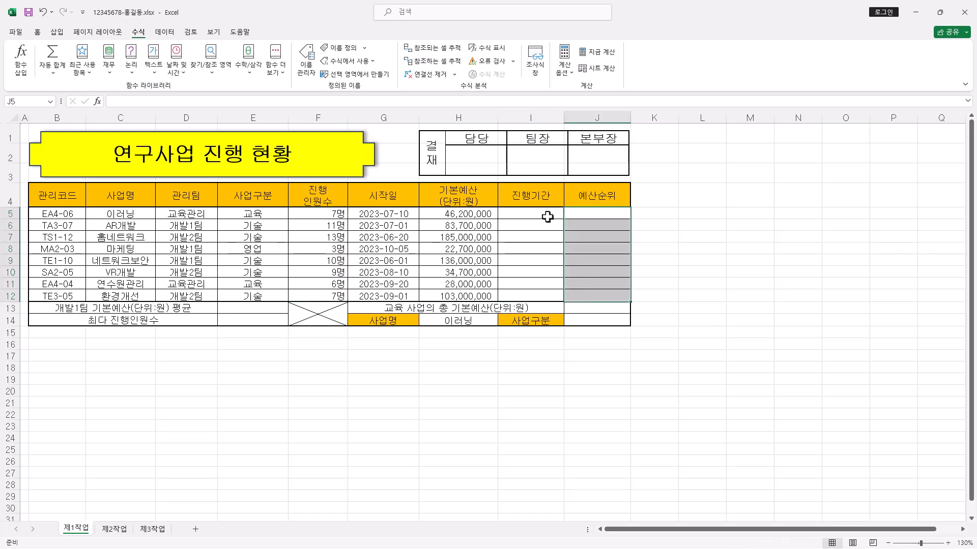
left_click_drag(547, 217, 543, 295)
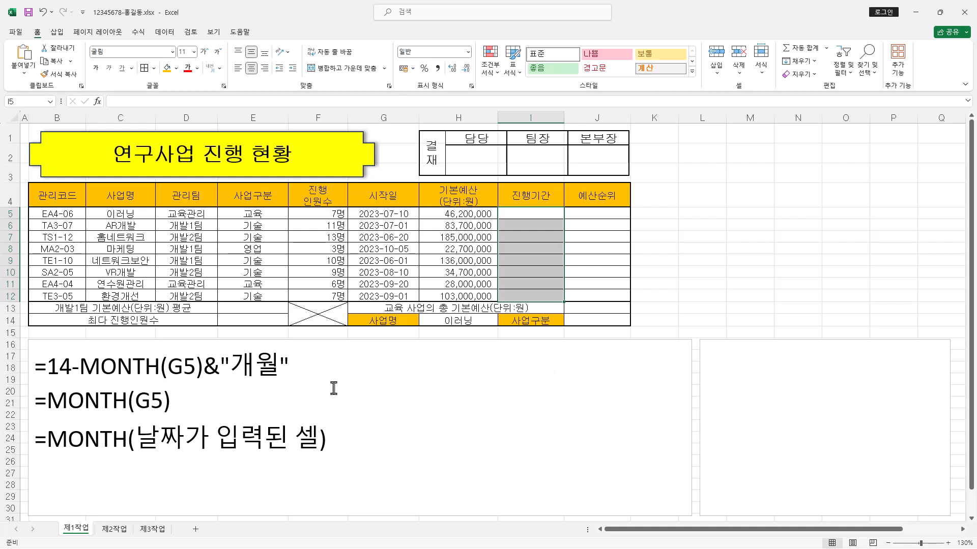
left_click_drag(326, 370, 36, 369)
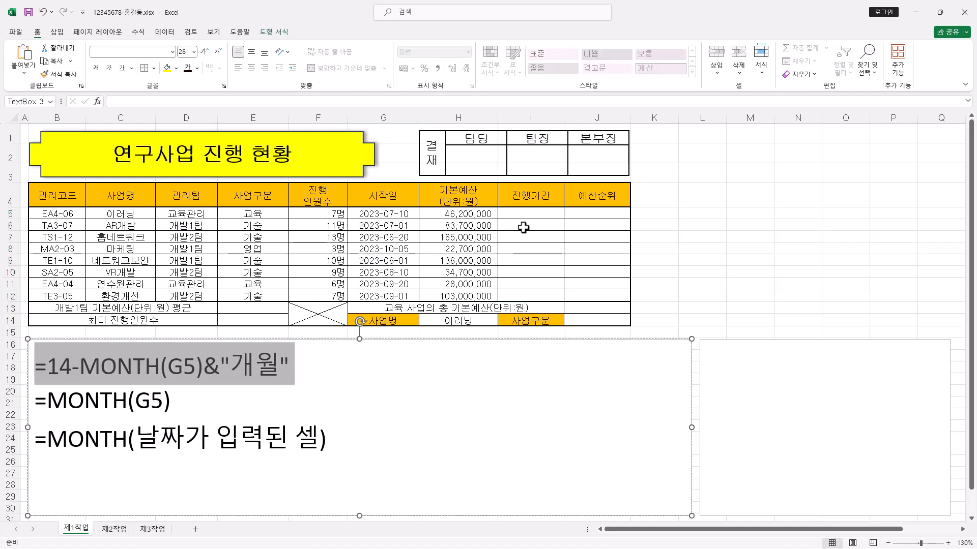
Fill the 진행기간 cells I5:I12 with the formula =14-MONTH(G5)
left_click_drag(533, 216, 531, 299)
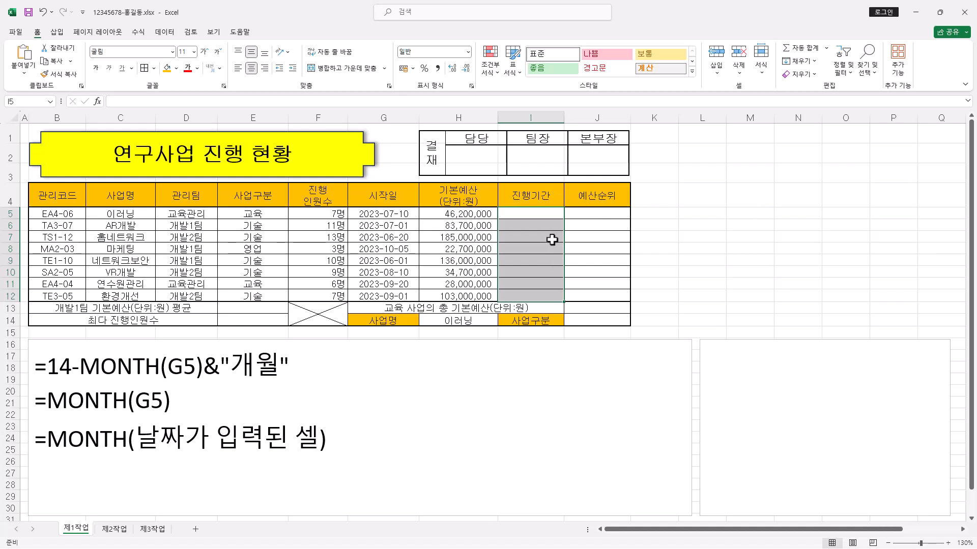
left_click(131, 101)
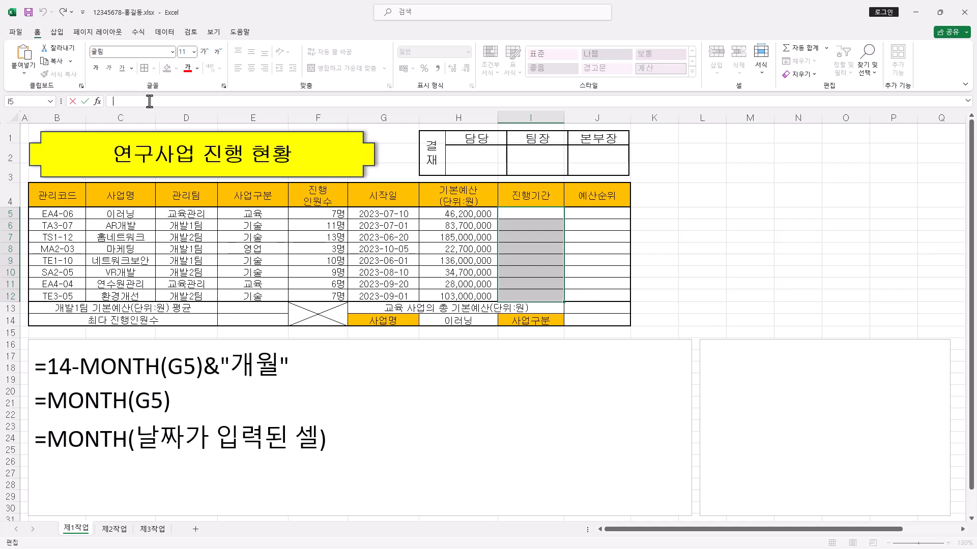
type("=14-")
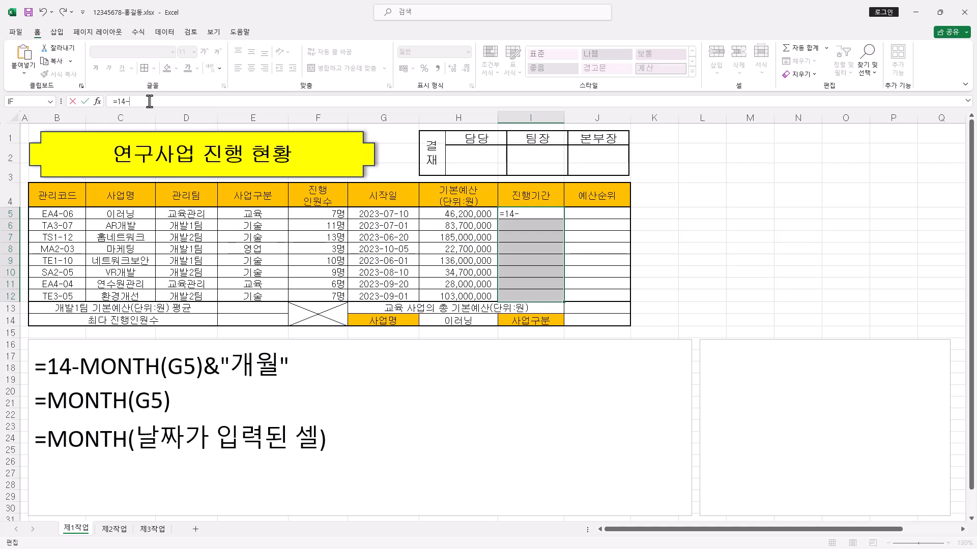
type("mon")
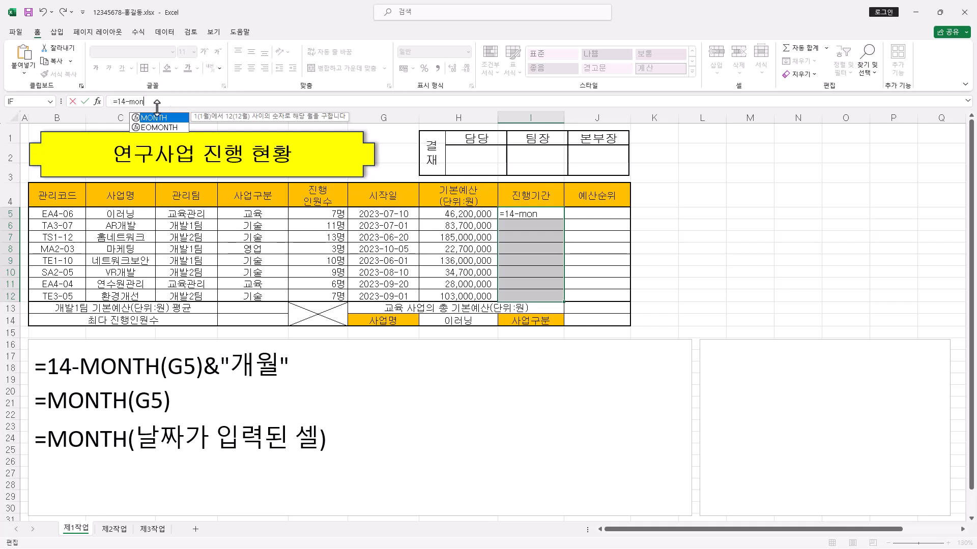
double_click(186, 118)
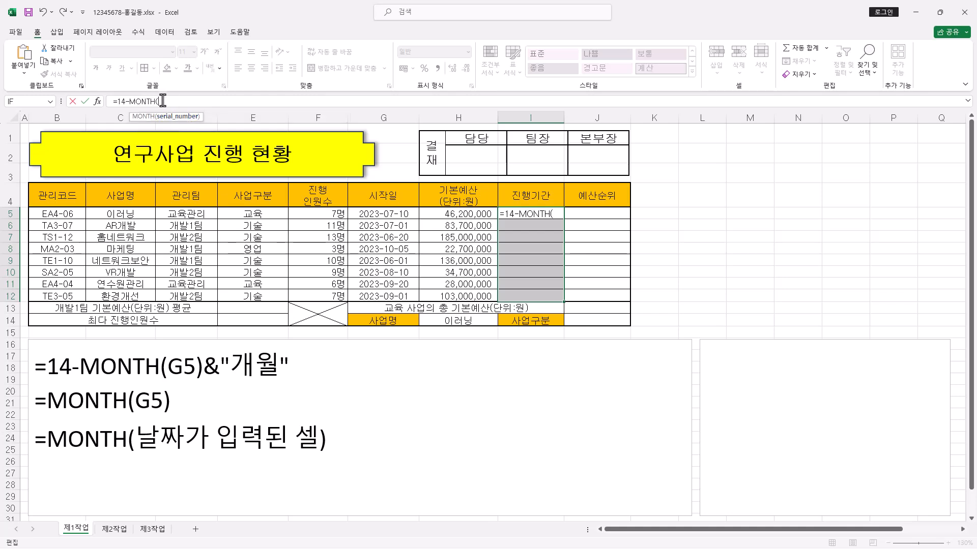
left_click(97, 101)
left_click_drag(661, 196, 699, 172)
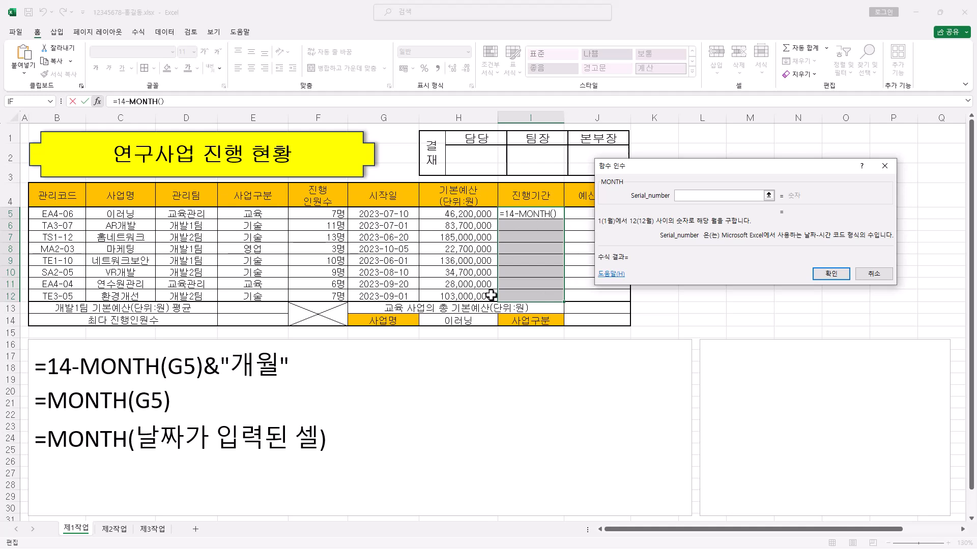
left_click(392, 216)
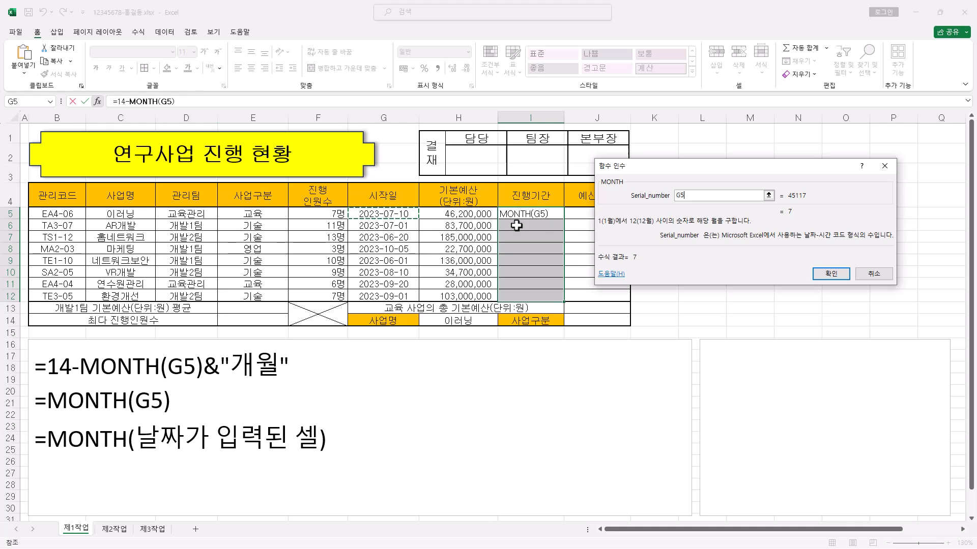
left_click(839, 279)
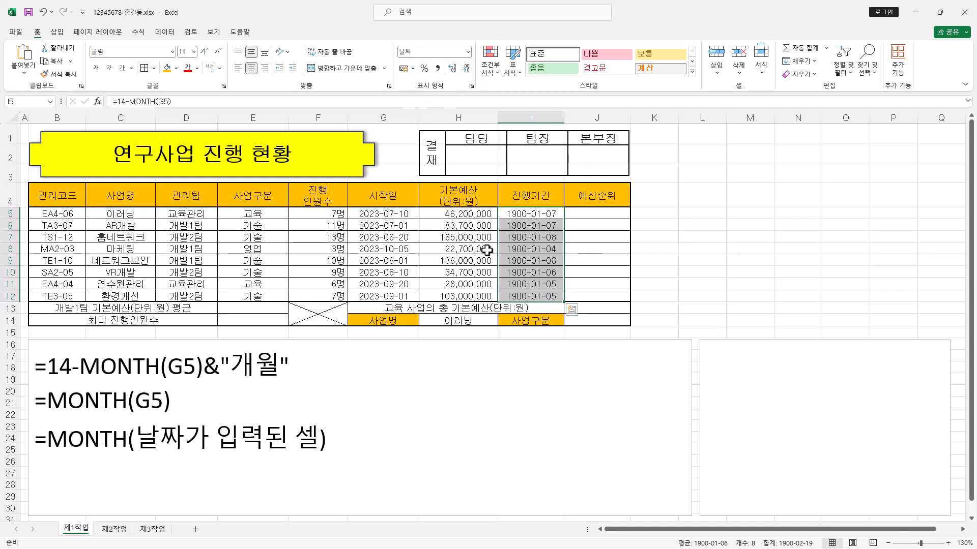
Set the number format of I5:I12 to 일반 and extend the formula to =14-MONTH(G5)&"개월"
left_click(467, 52)
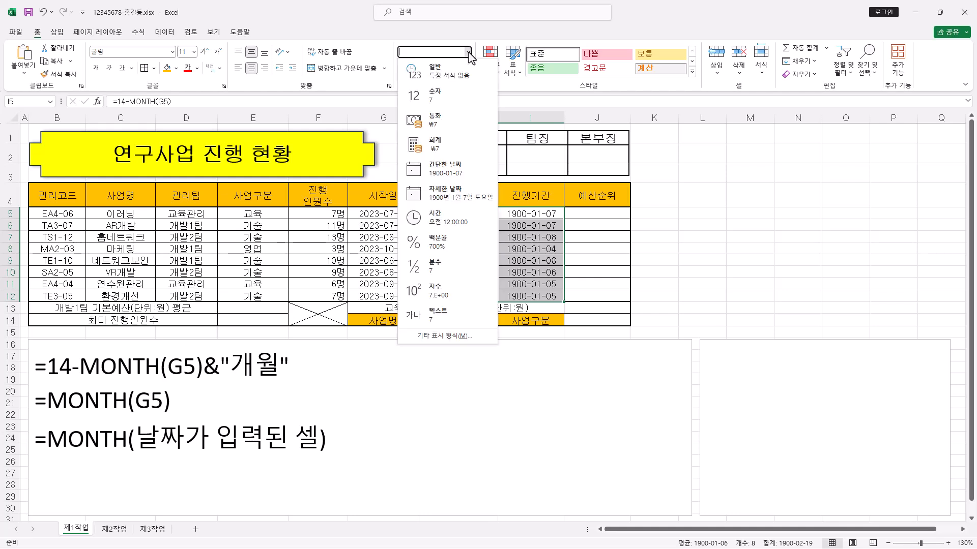
left_click(440, 70)
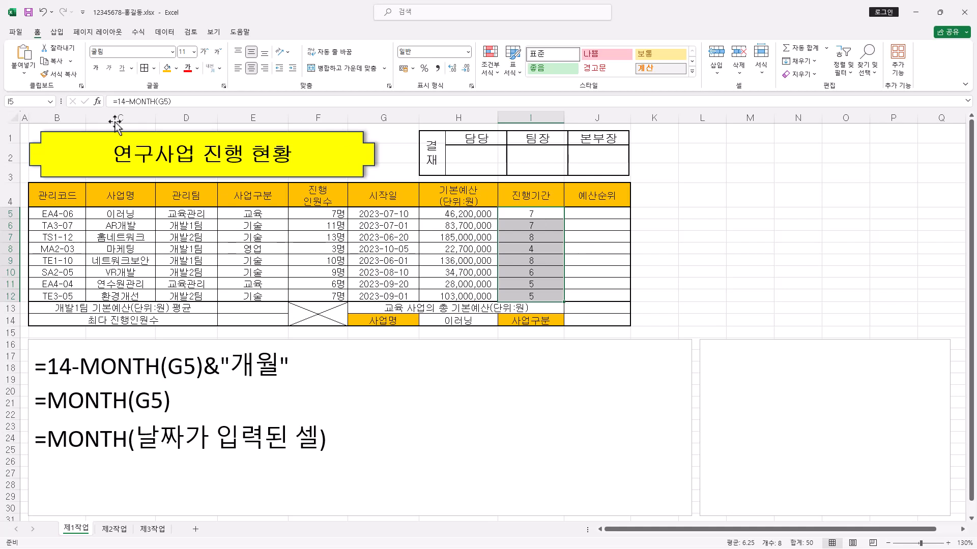
left_click(207, 101)
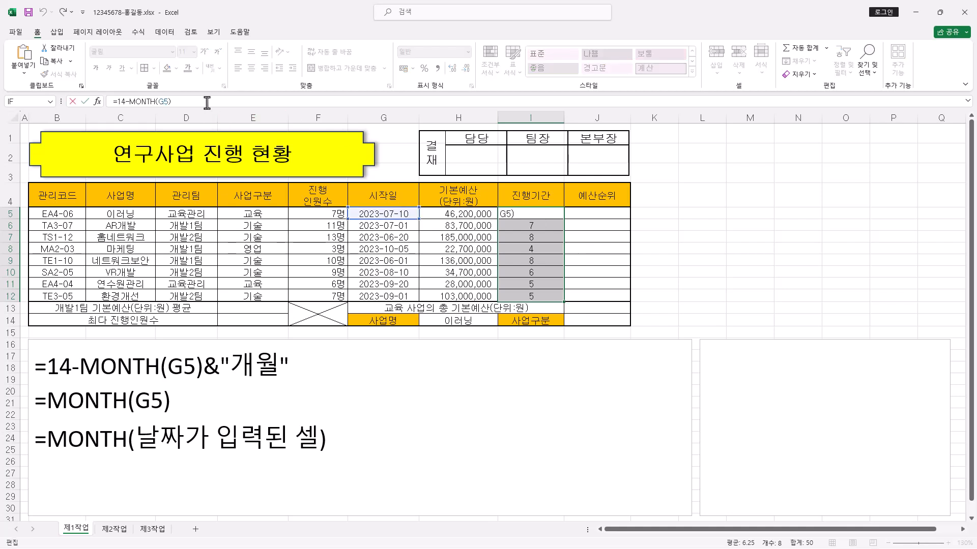
type("\"개월\"")
left_click(170, 102)
type("&")
key("ctrl+Return")
Try right alignment on the 진행기간 values in I5:I12, and return them to centre alignment
left_click_drag(543, 214, 543, 291)
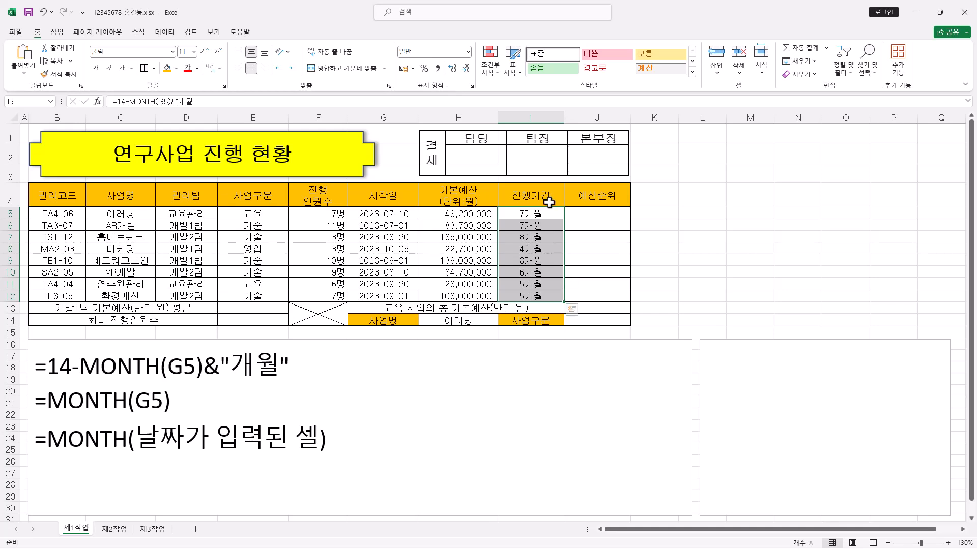
left_click(264, 70)
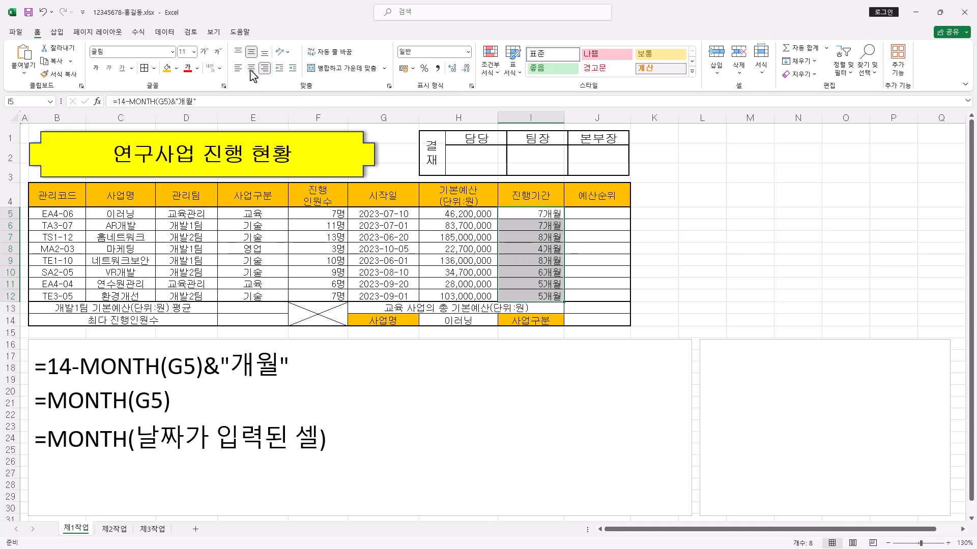
left_click(251, 71)
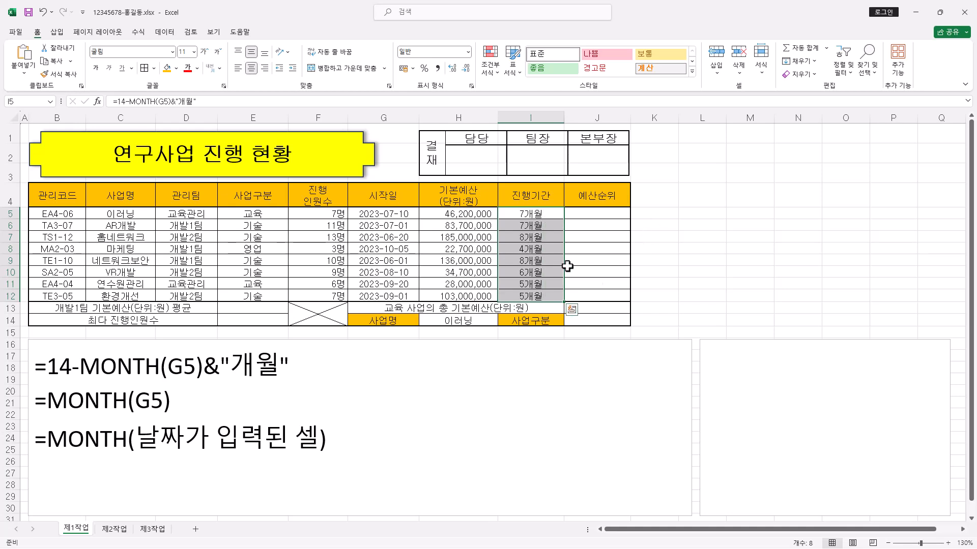
left_click_drag(611, 211, 605, 292)
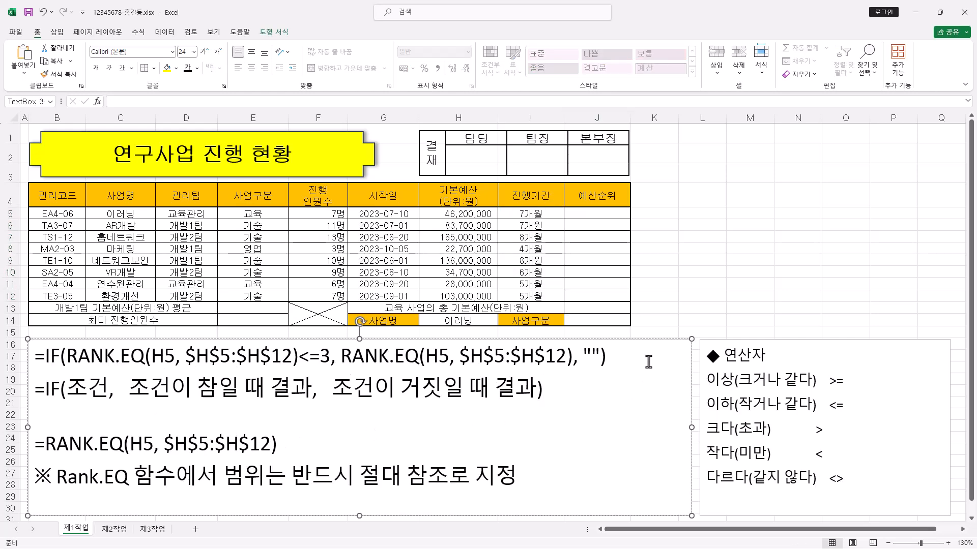
left_click_drag(610, 356, 4, 351)
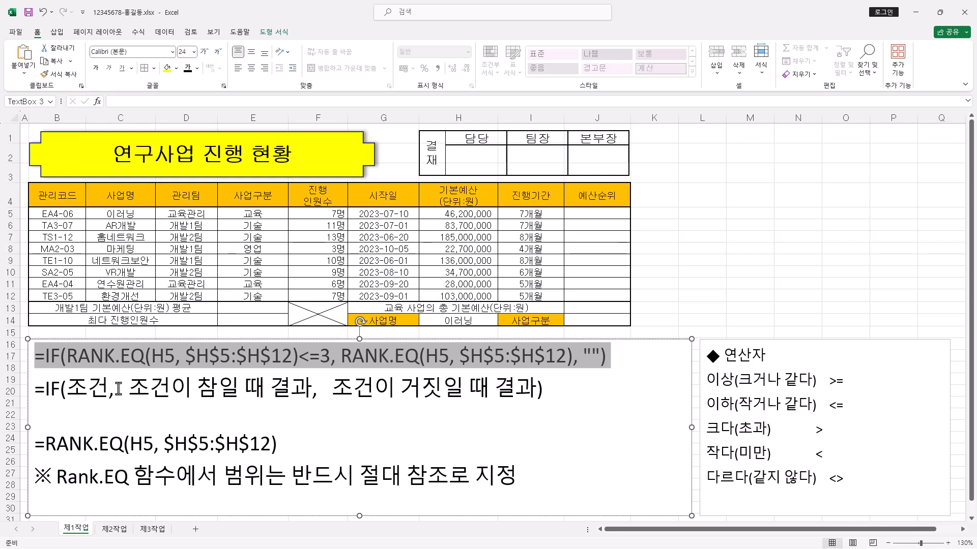
left_click_drag(283, 444, 34, 444)
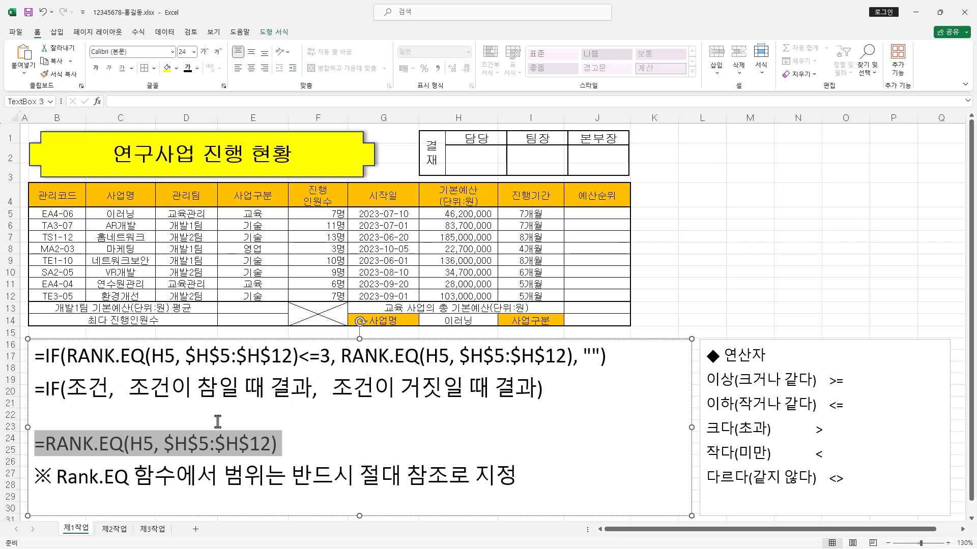
Start a RANK.EQ formula for the 예산순위 cells J5:J12 and open its function arguments
left_click_drag(598, 217, 597, 288)
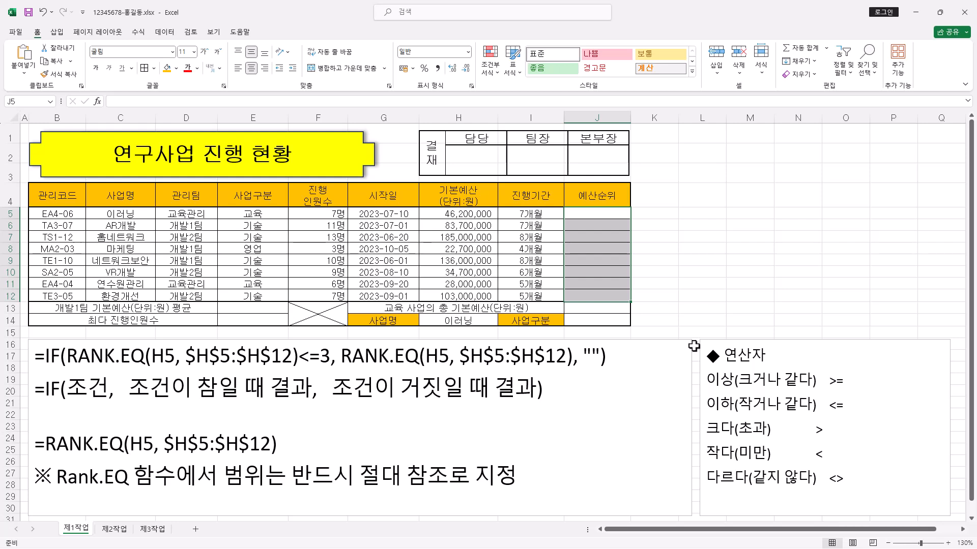
left_click(133, 101)
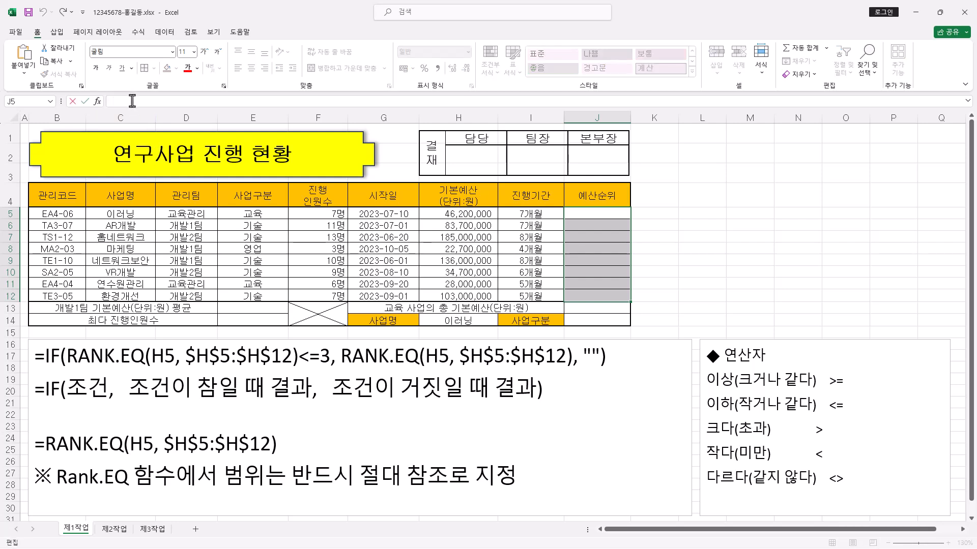
type("=RANK.EQ")
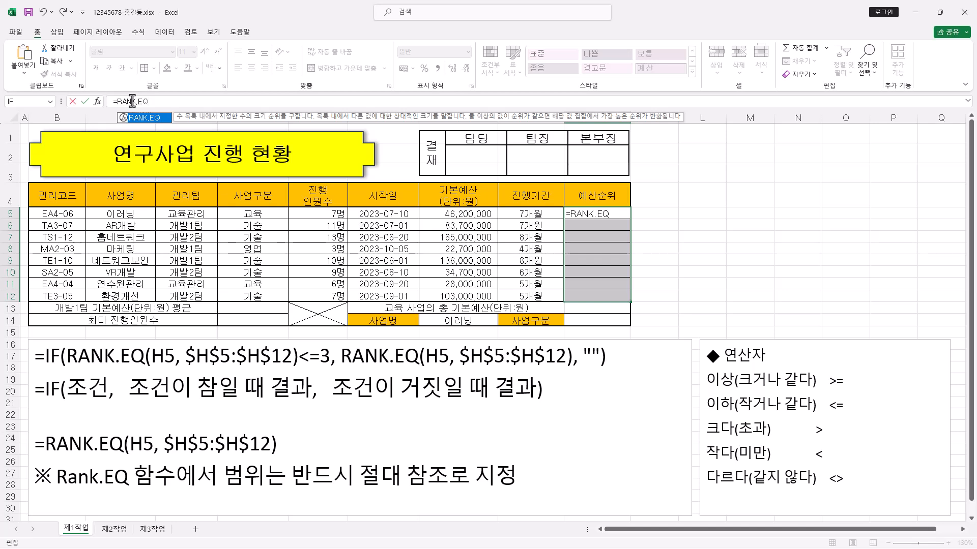
type("(")
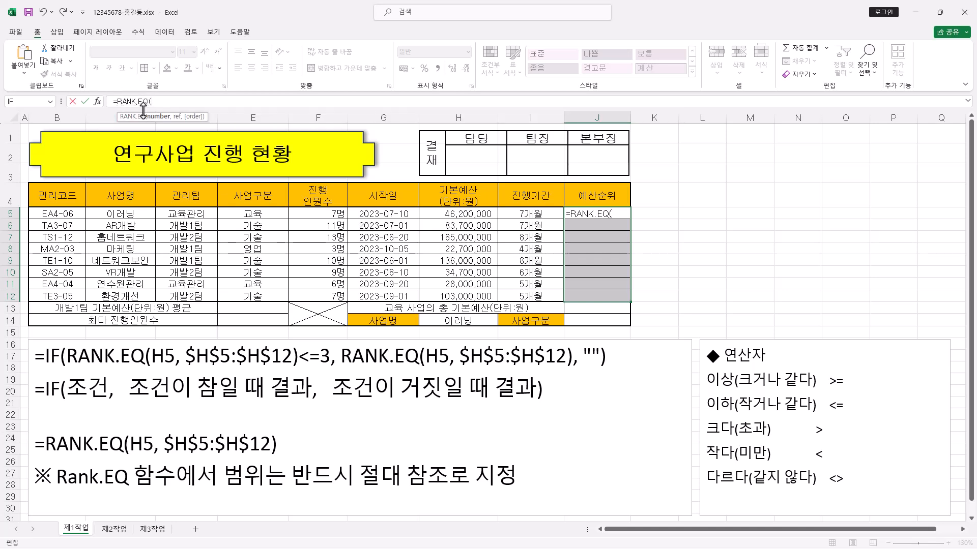
left_click(98, 103)
left_click_drag(787, 147, 829, 148)
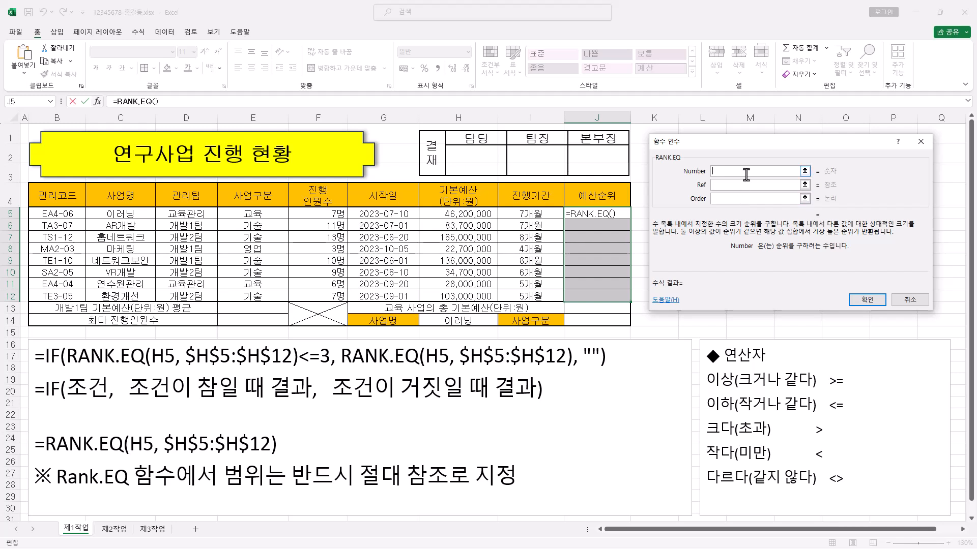
Rank H5 within the absolute range $H$5:$H$12, leave Order empty, and fill J5:J12 with the RANK.EQ formula
left_click(746, 198)
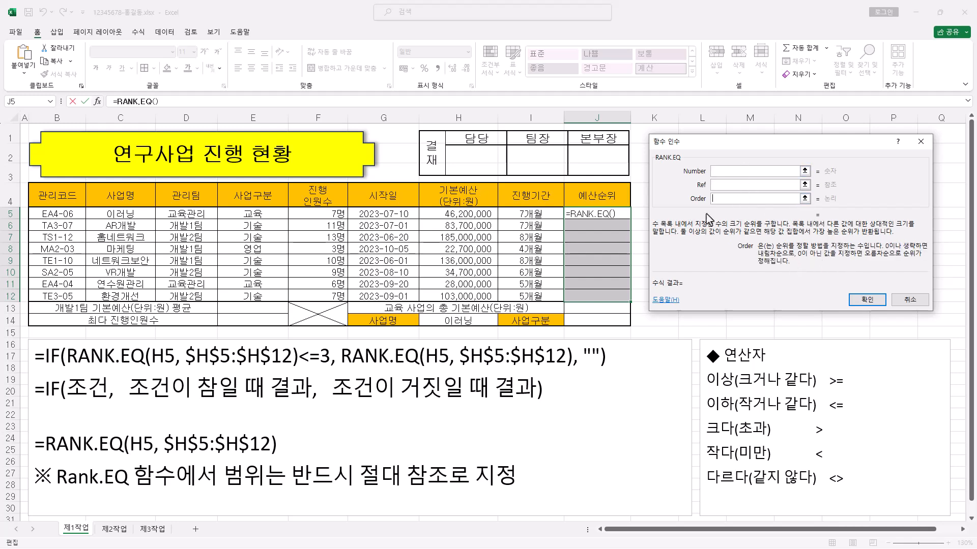
left_click(768, 171)
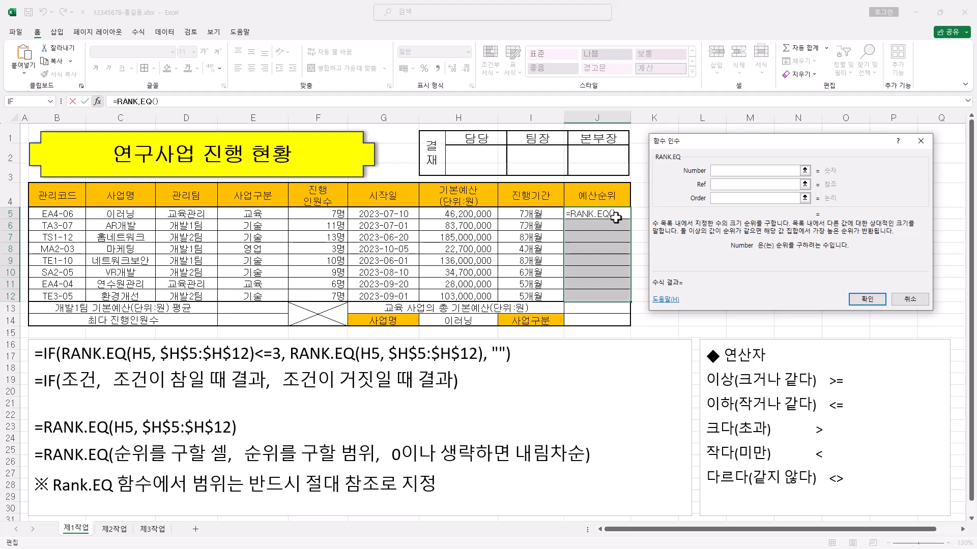
left_click(480, 213)
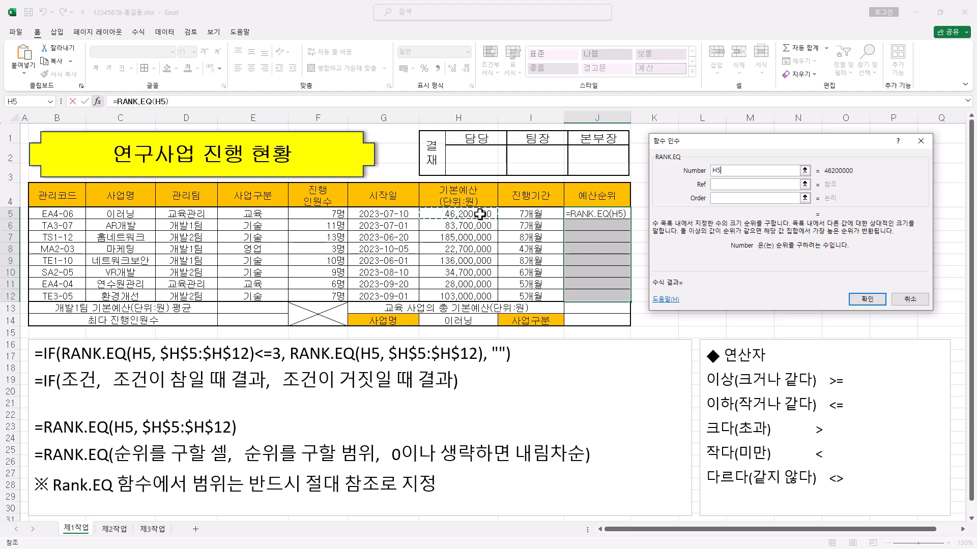
left_click(723, 185)
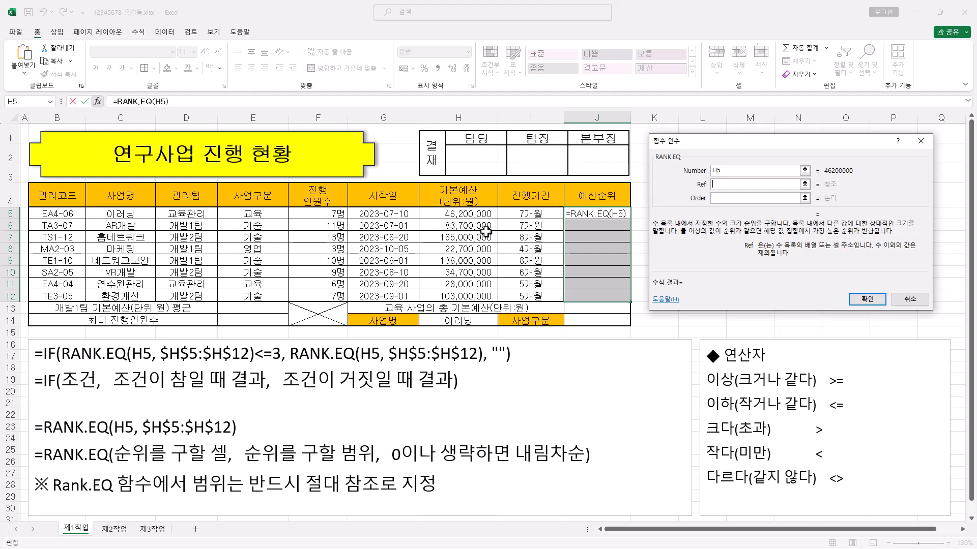
left_click_drag(480, 214, 474, 297)
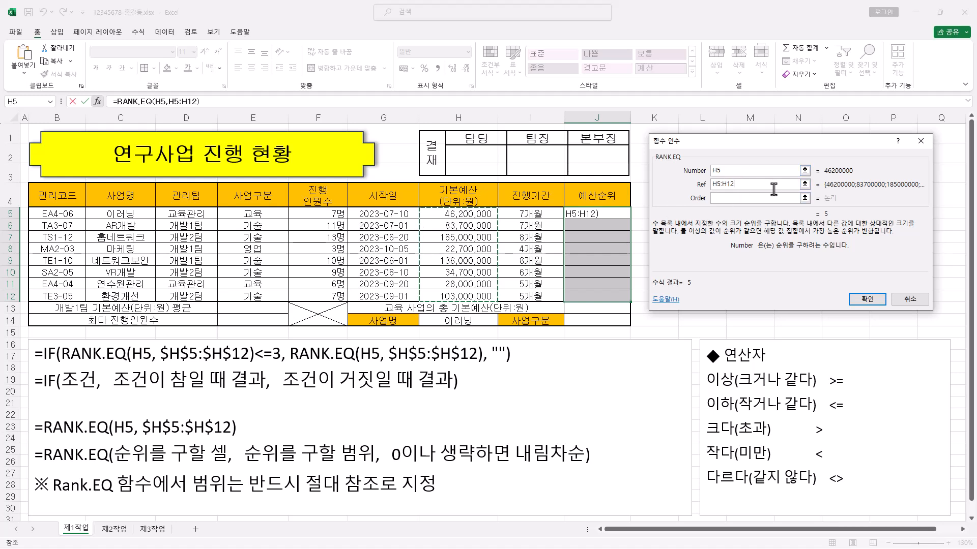
key("F4")
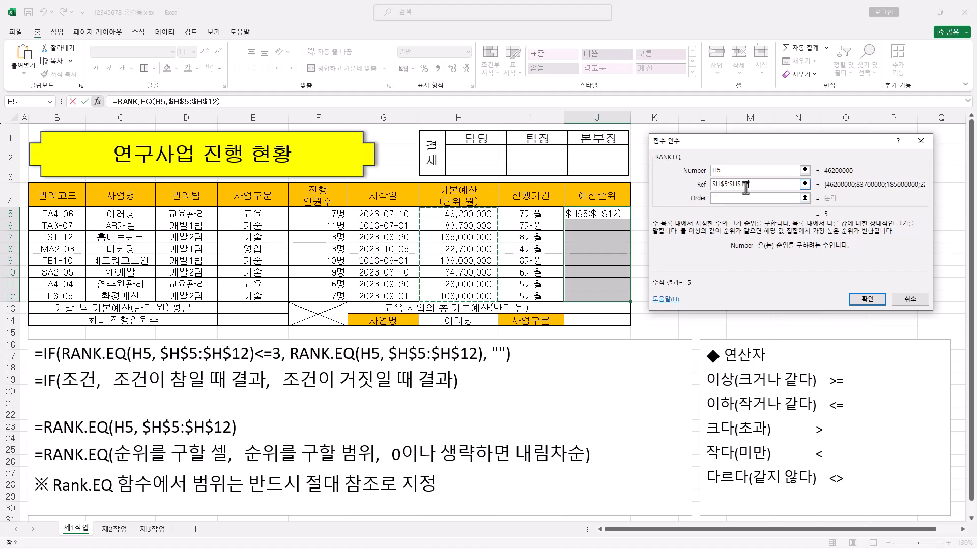
left_click(762, 189)
left_click(760, 194)
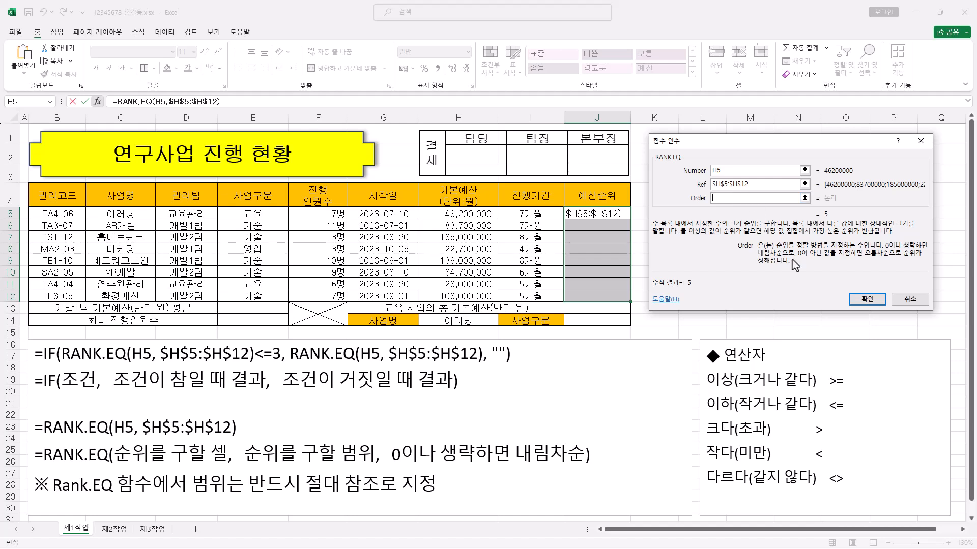
left_click(867, 300)
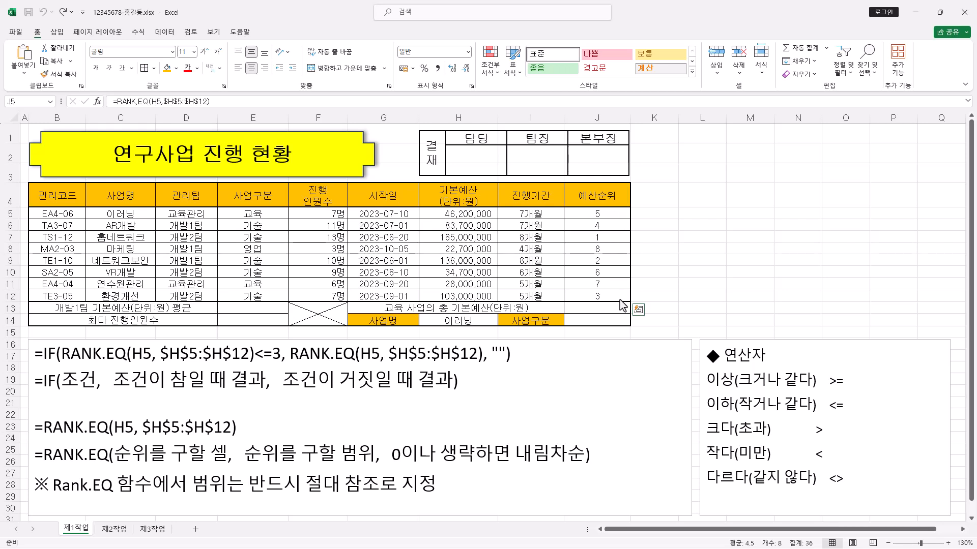
Cut the RANK.EQ expression from the J5 formula and reuse it in an IF function with the logical test RANK.EQ(H5,$H$5:$H$12)<=3
left_click(119, 101)
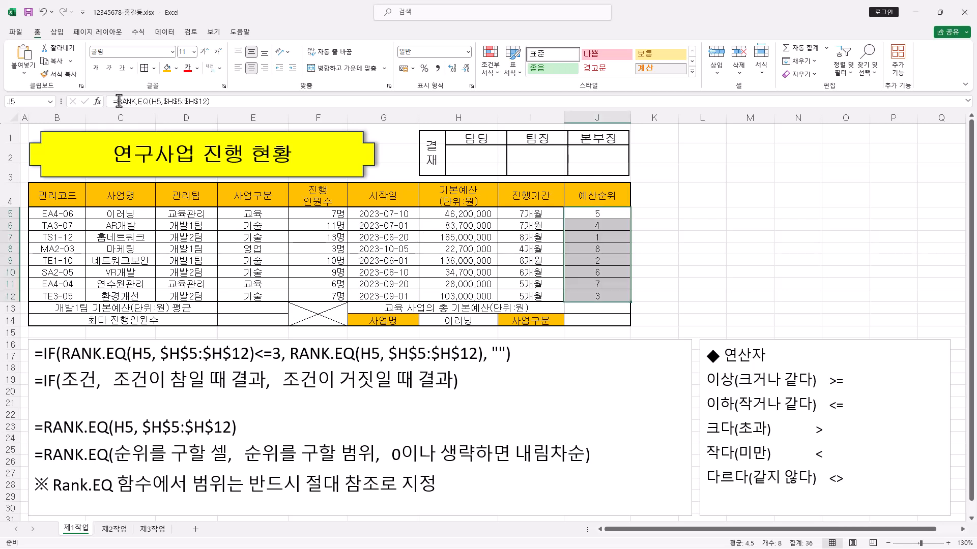
left_click_drag(117, 101, 221, 102)
key("ctrl+c")
key("BackSpace")
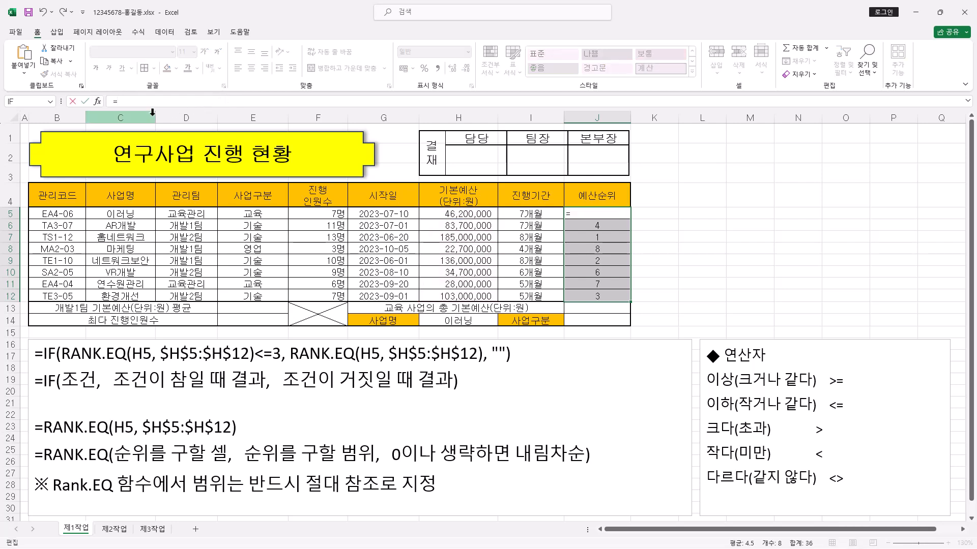
type("IF(")
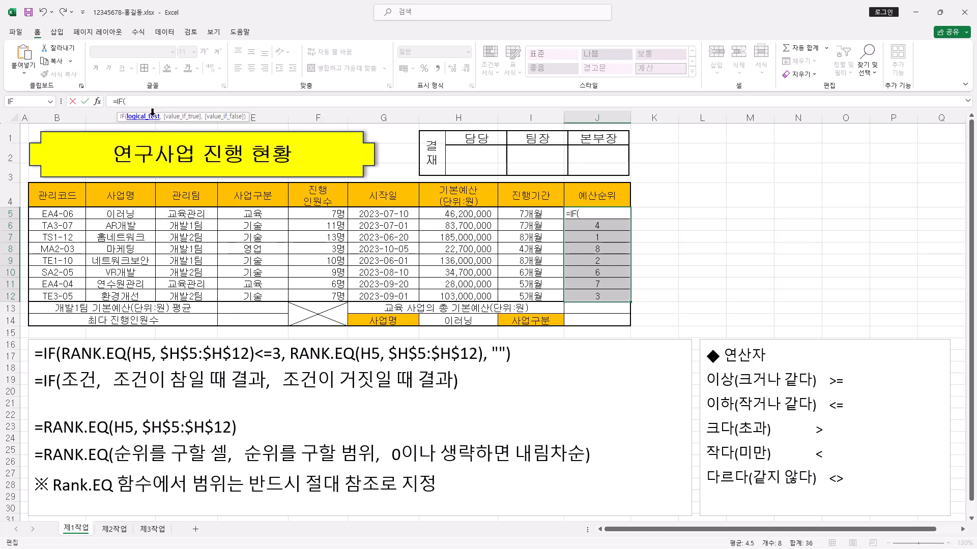
left_click(98, 103)
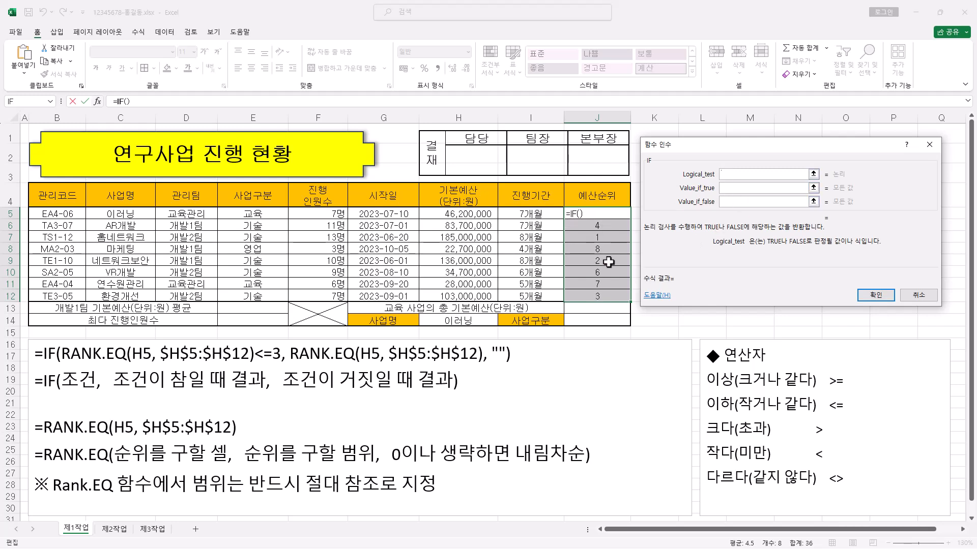
key("ctrl+v")
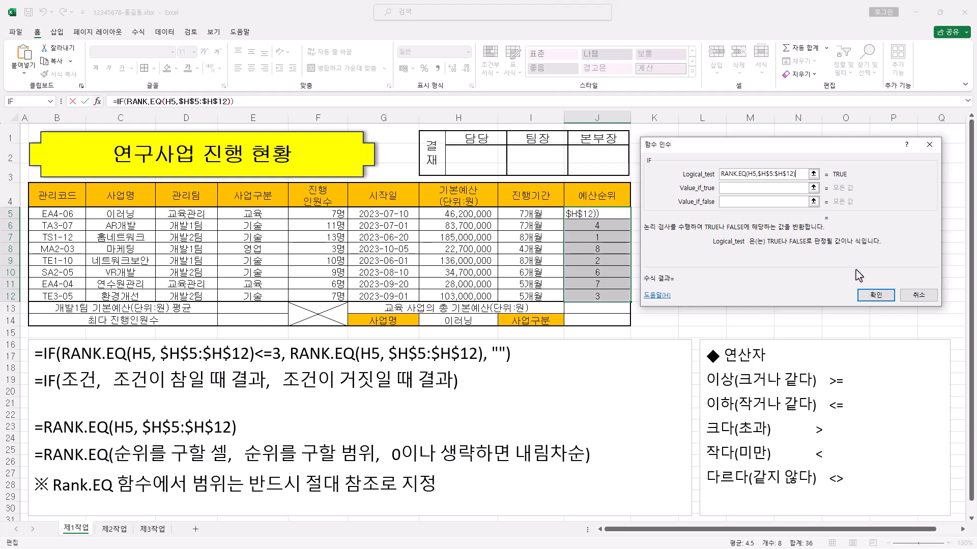
type("<=3")
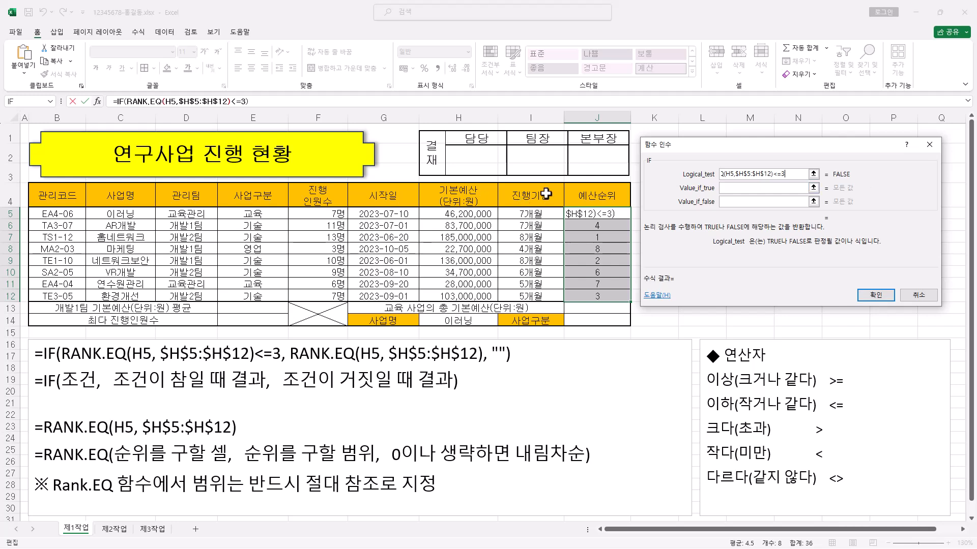
Set the IF true value to RANK.EQ(H5,$H$5:$H$12) and the false value to "", and fill J5:J12 with the formula
left_click(776, 191)
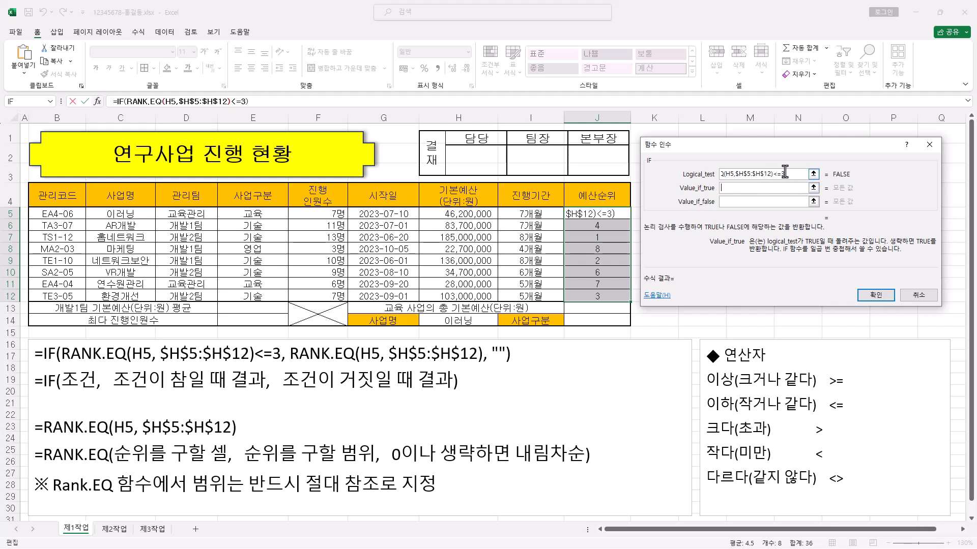
right_click(750, 187)
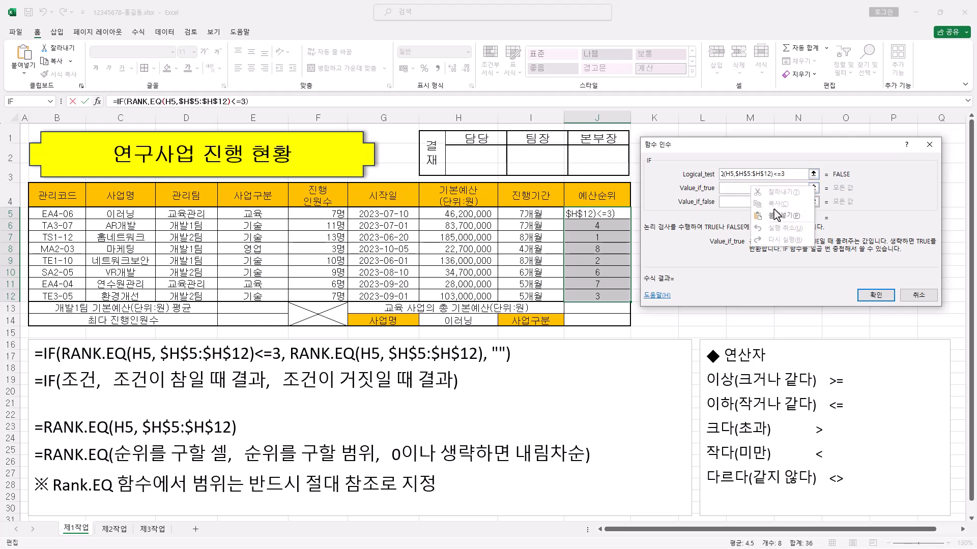
left_click(778, 217)
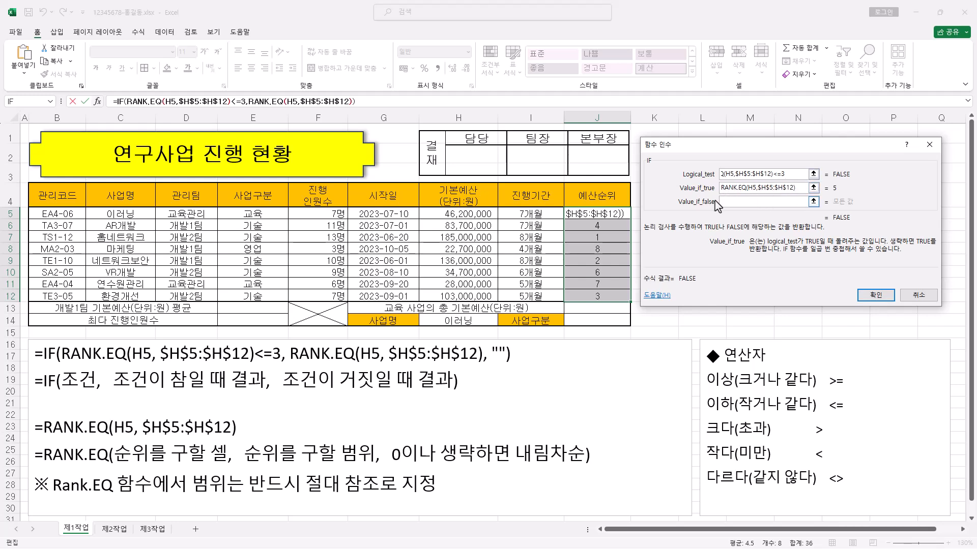
left_click(729, 201)
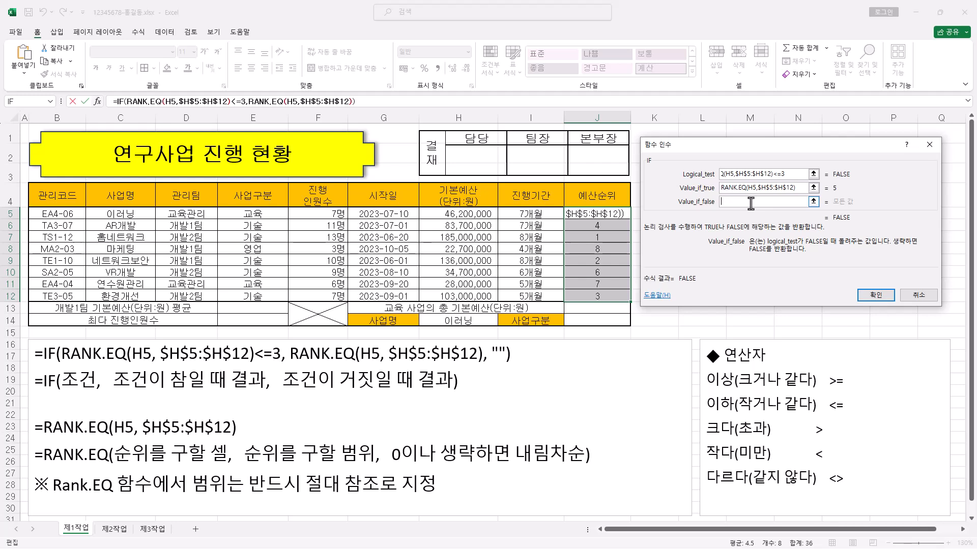
type("\"\"")
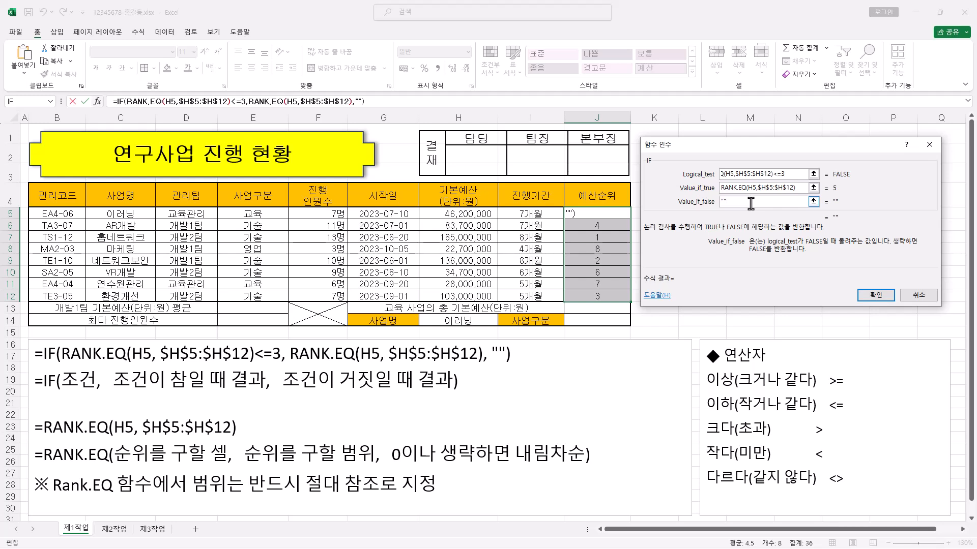
key("BackSpace")
type("\"")
left_click(876, 295)
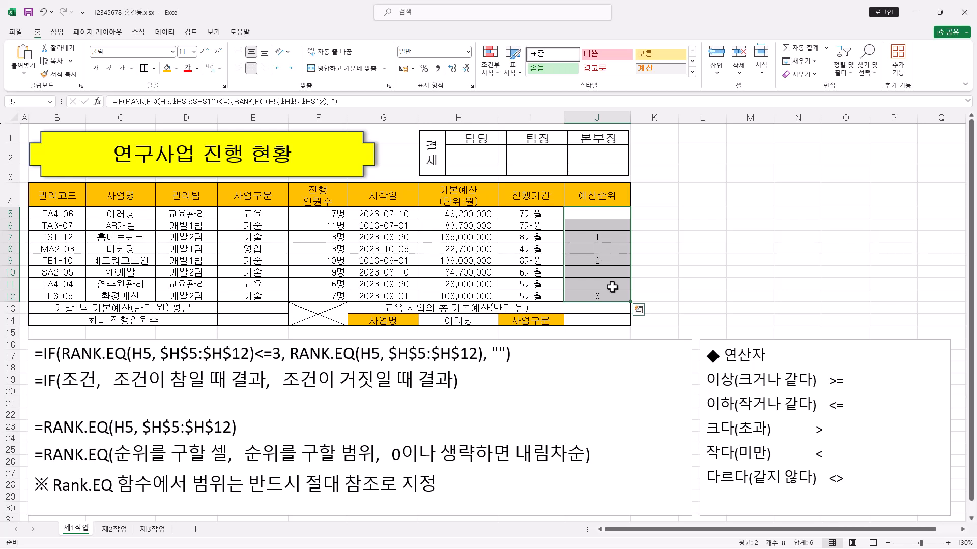
Examine the notes below the table on the SUMIF and COUNTIF parts of the 개발1팀 average formula for E13
left_click(271, 308)
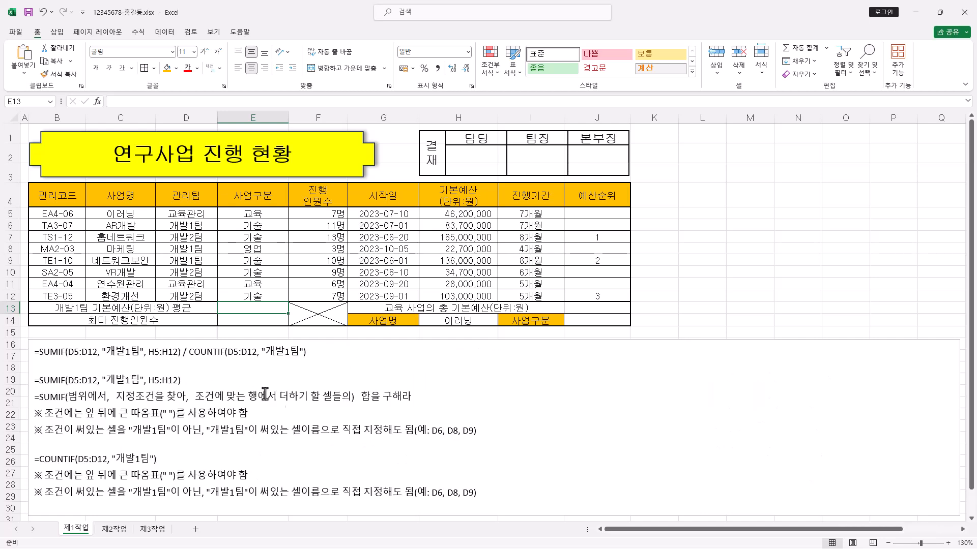
left_click(132, 352)
left_click_drag(39, 352, 61, 359)
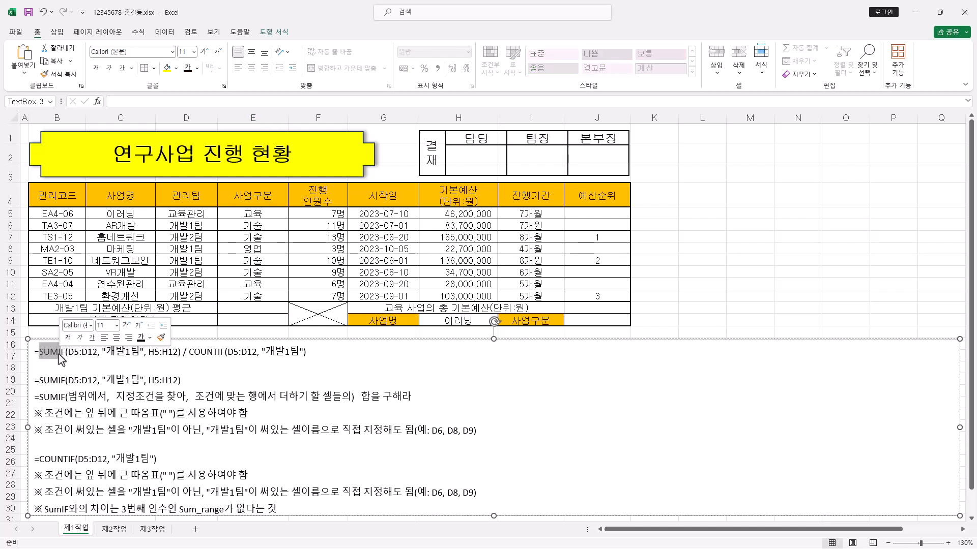
left_click(63, 354)
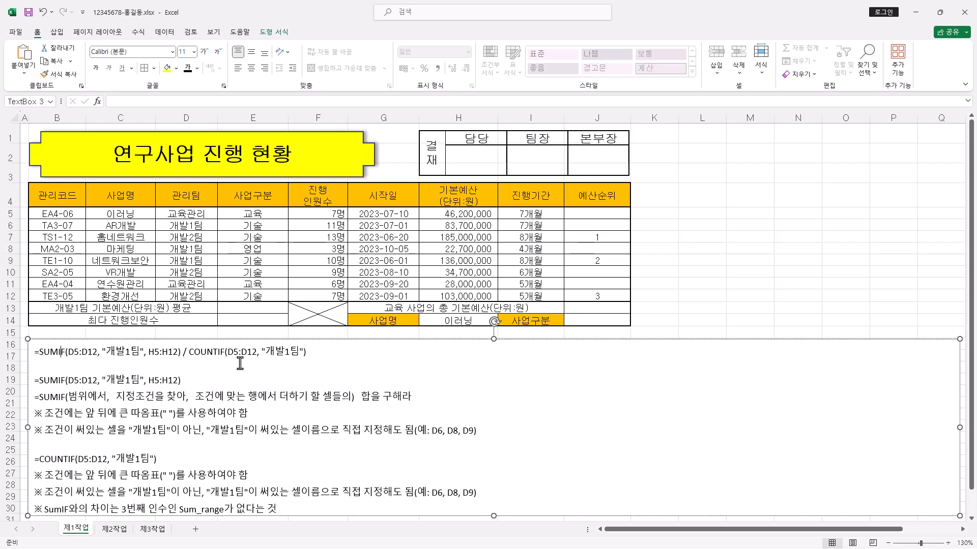
triple_click(172, 380)
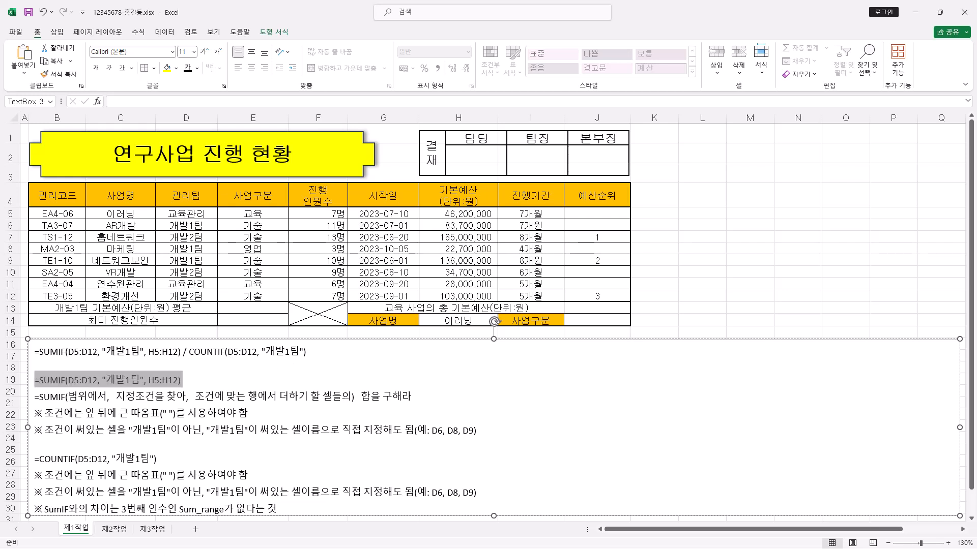
triple_click(171, 463)
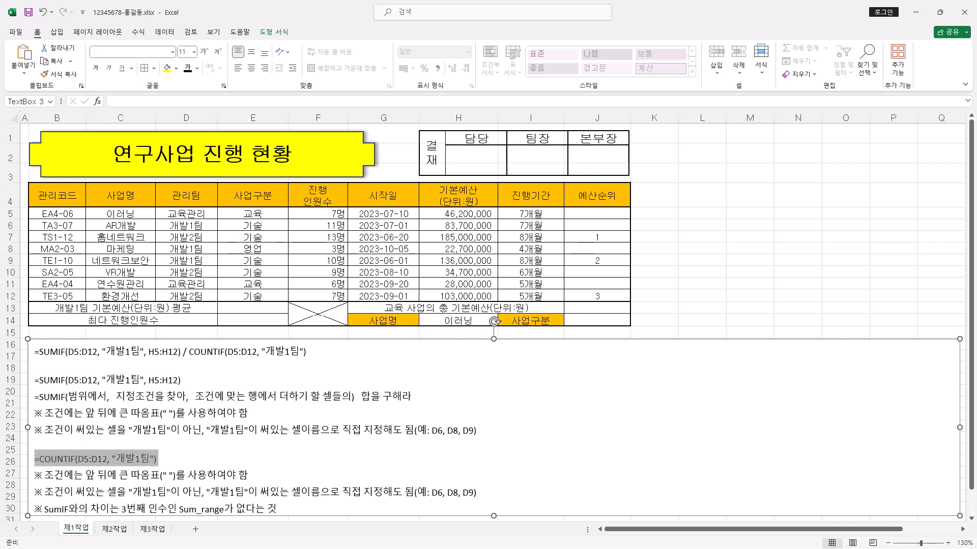
left_click(139, 383)
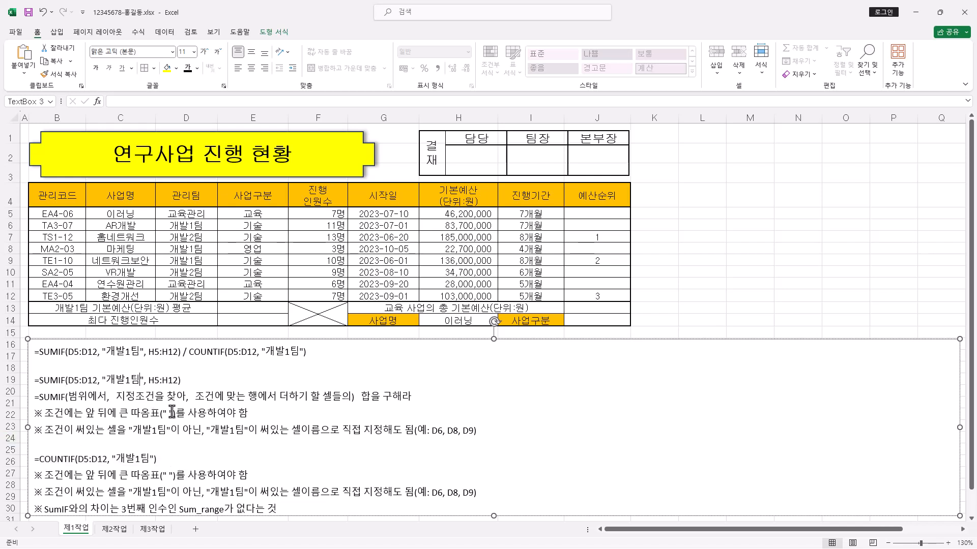
left_click(189, 434)
left_click(193, 399)
left_click(186, 399)
left_click(224, 440)
Enter a SUMIF formula in E13 with range D5:D12, criteria "개발1팀" and sum range H5:H12
left_click(262, 305)
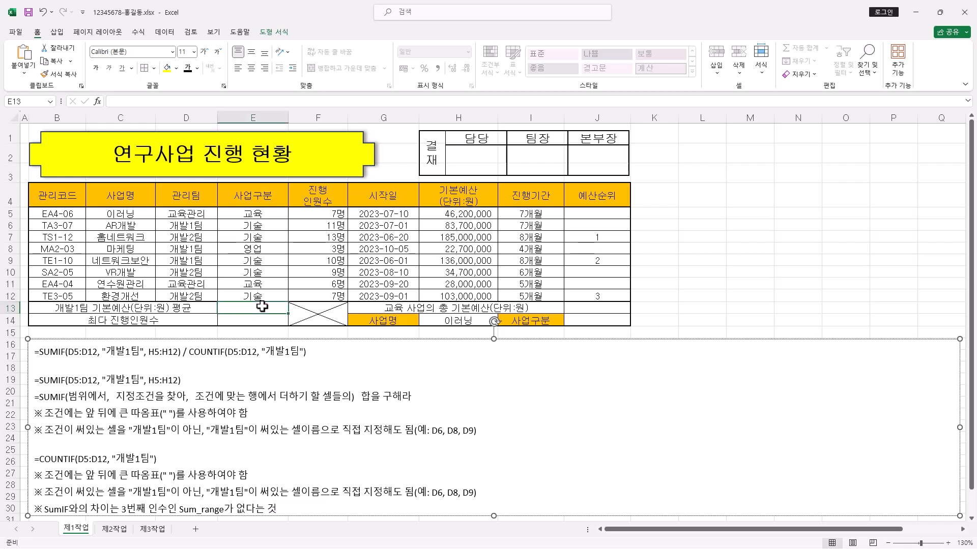
left_click(148, 102)
type("=SUMIF(")
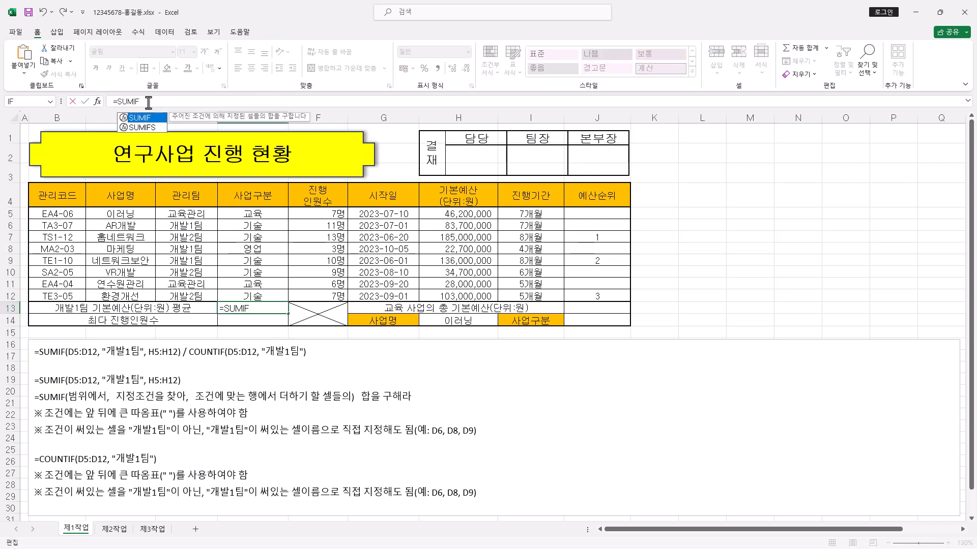
left_click(97, 102)
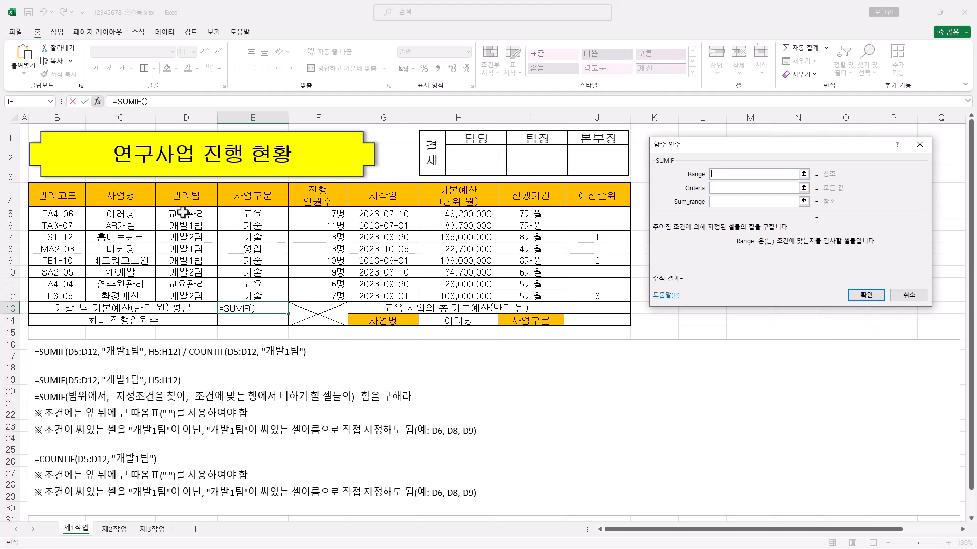
left_click_drag(182, 212, 184, 294)
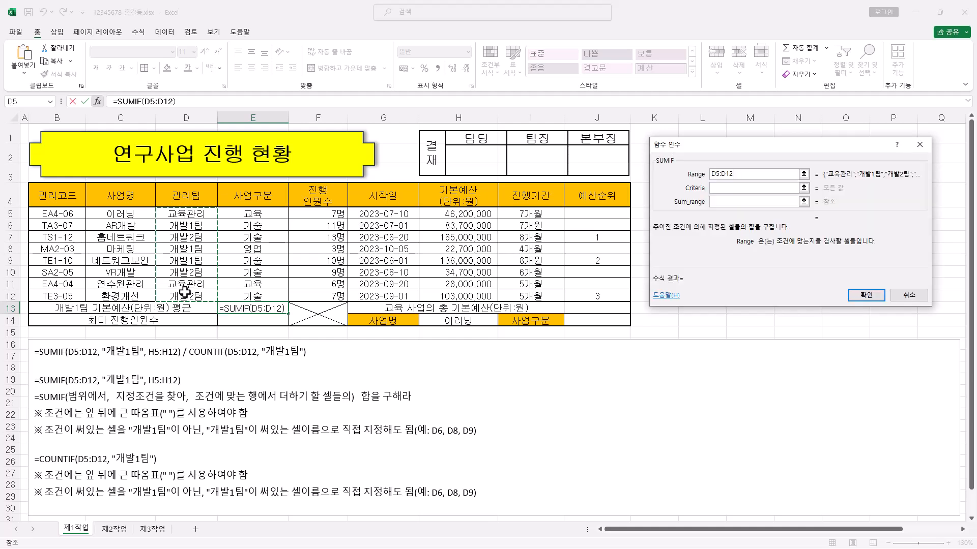
left_click(730, 188)
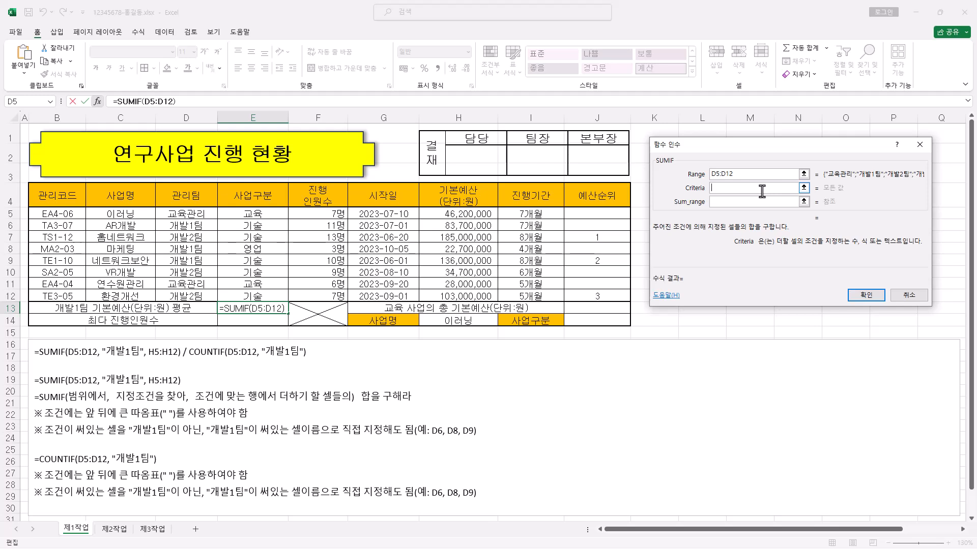
type("개발1팀")
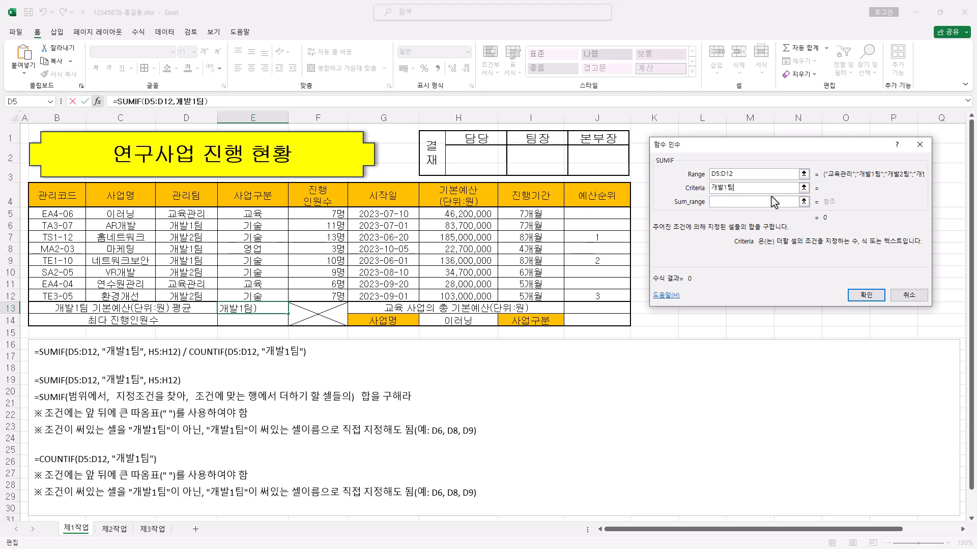
left_click(740, 200)
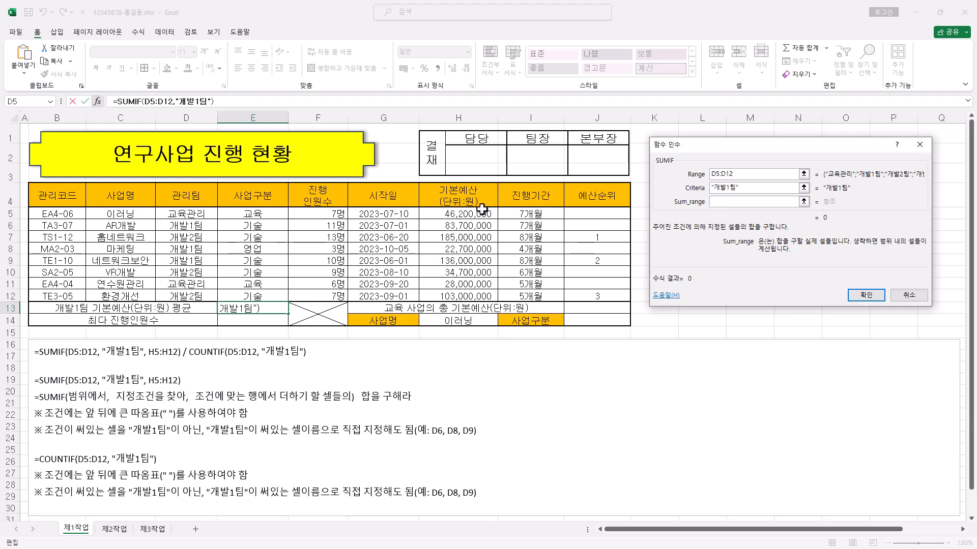
left_click_drag(482, 213, 465, 300)
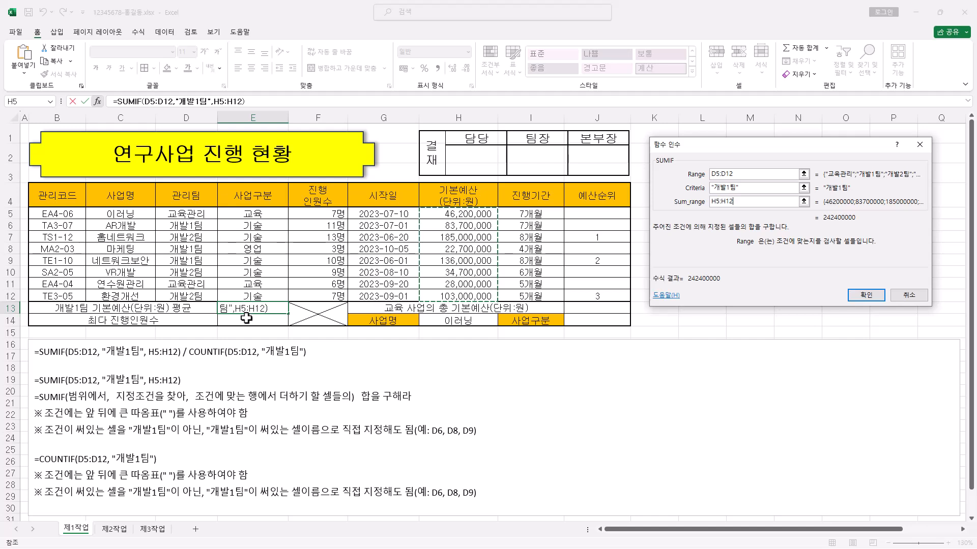
left_click(865, 295)
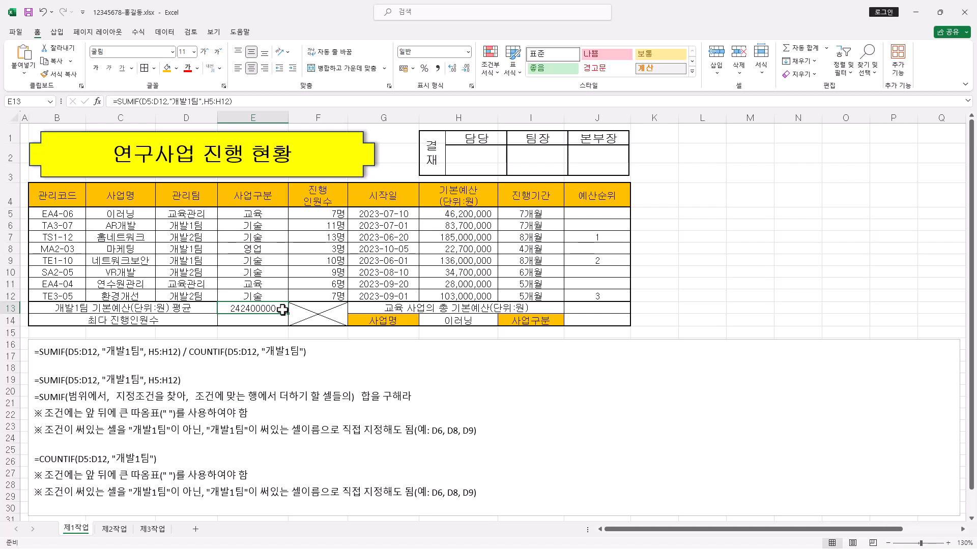
Append a division by COUNTIF to the E13 formula and set the COUNTIF range to D5:D12
left_click(275, 105)
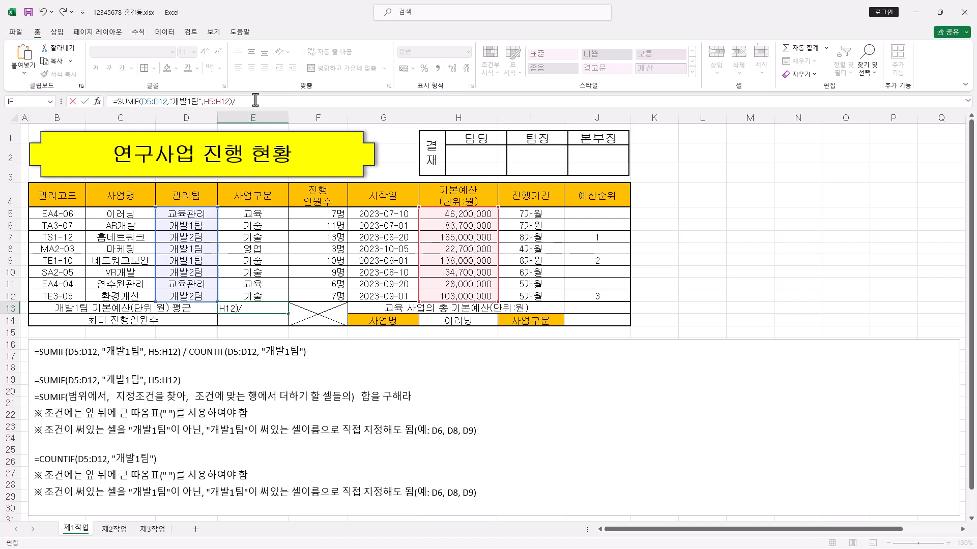
type("counti")
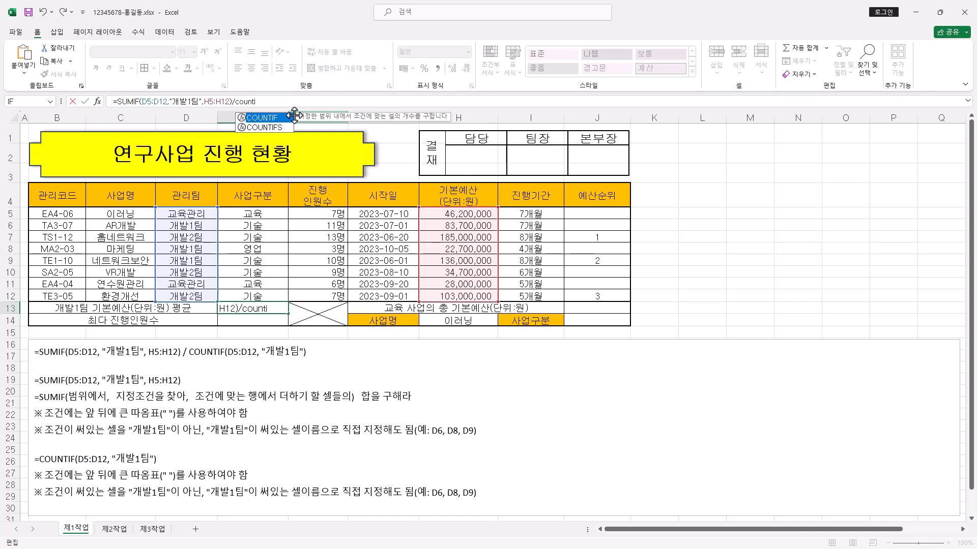
key("Tab")
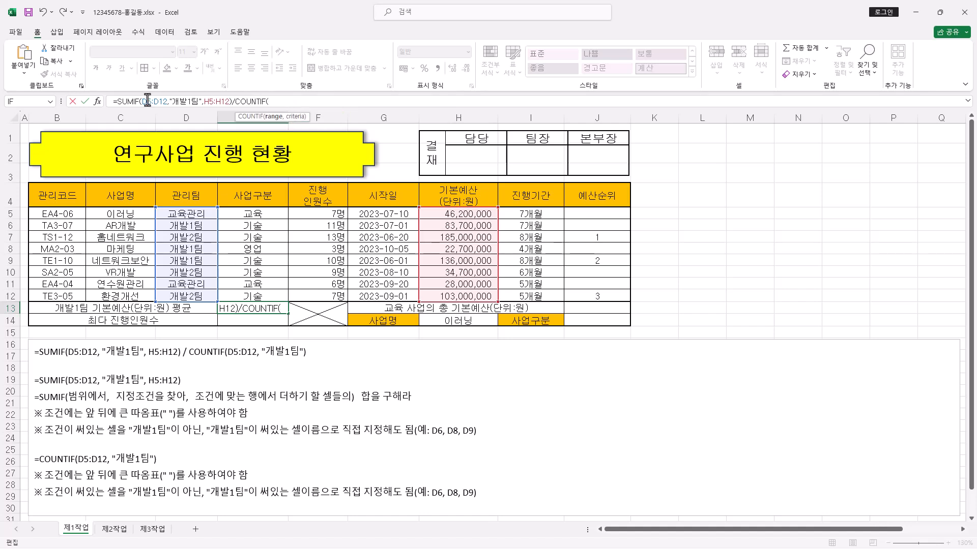
left_click(97, 103)
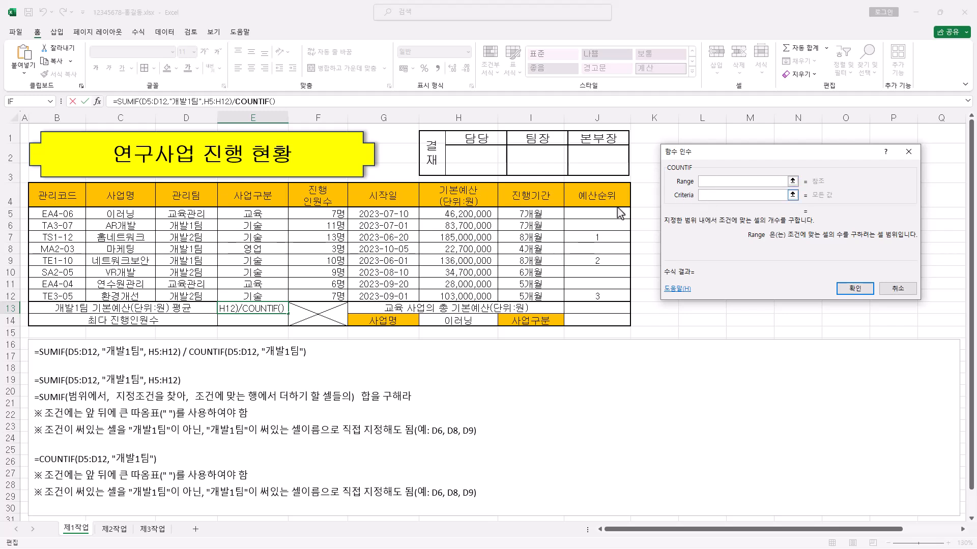
left_click_drag(206, 213, 187, 296)
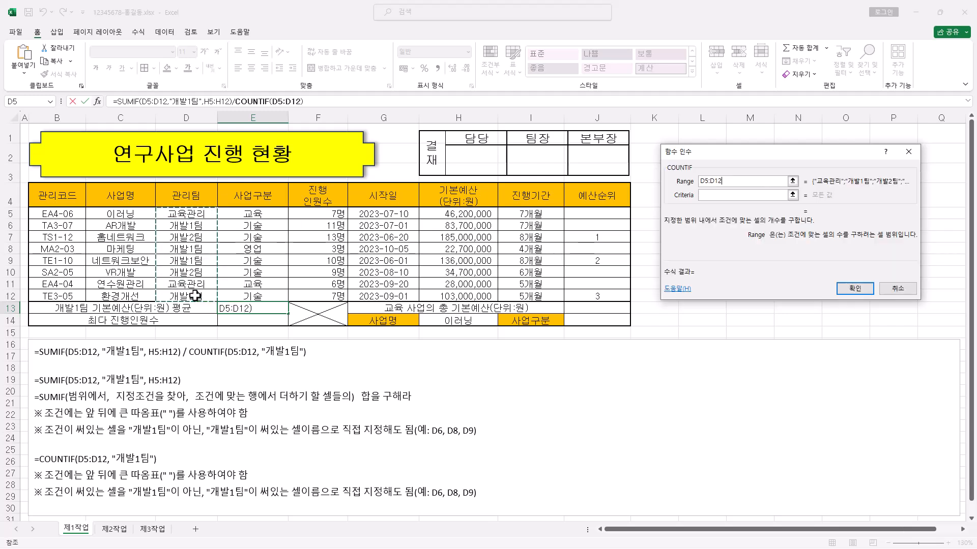
Complete the COUNTIF with the criteria "개발1팀" and apply the comma style to E13
left_click(710, 196)
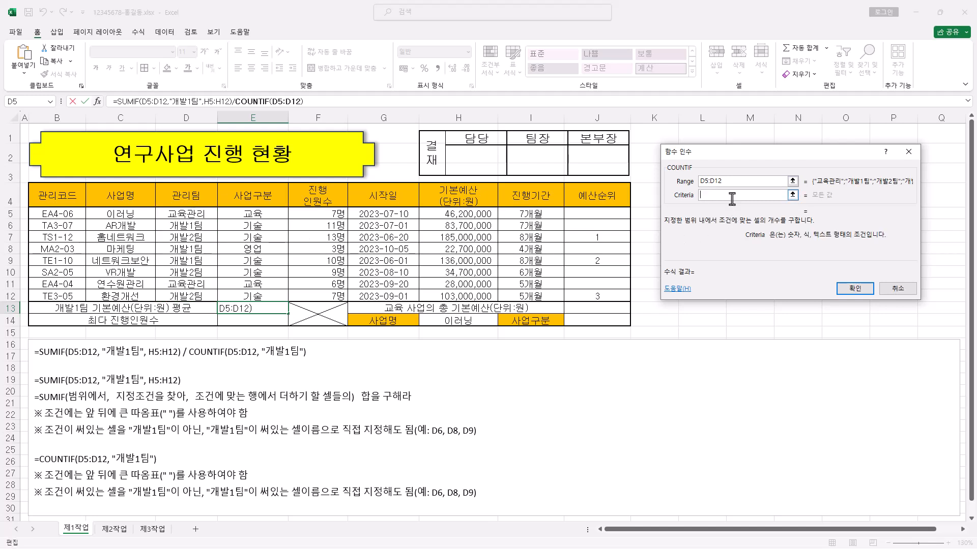
type("개발1팀")
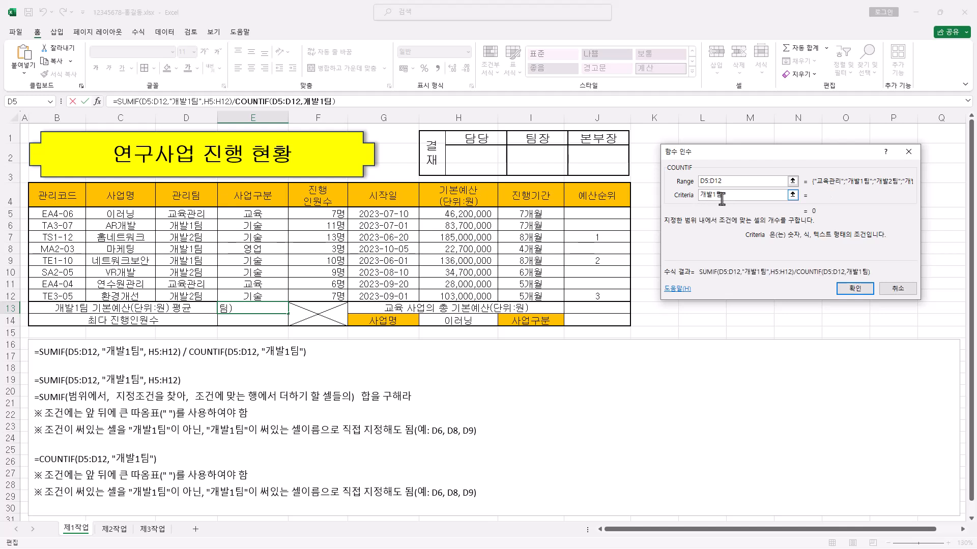
key("Home")
type("\"")
key("End")
type("\"")
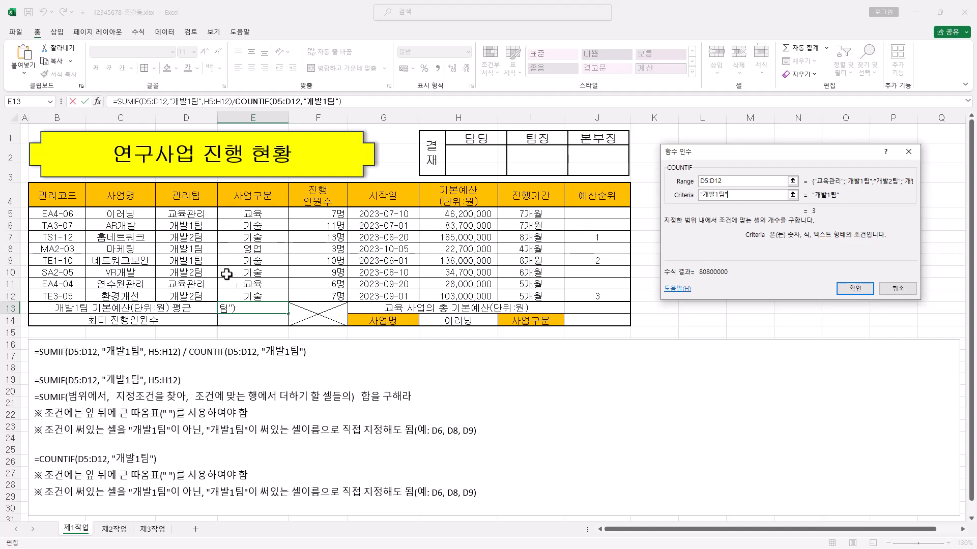
left_click(856, 289)
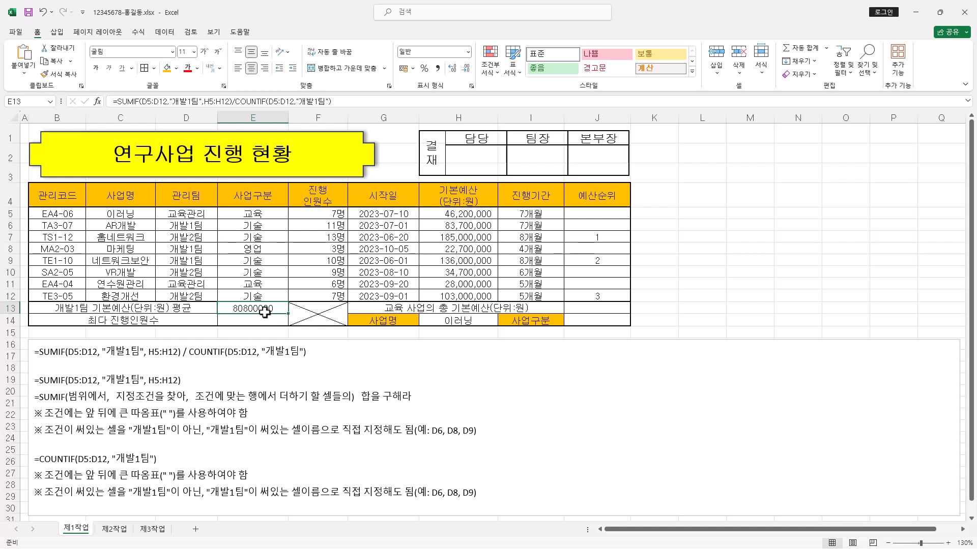
left_click(439, 68)
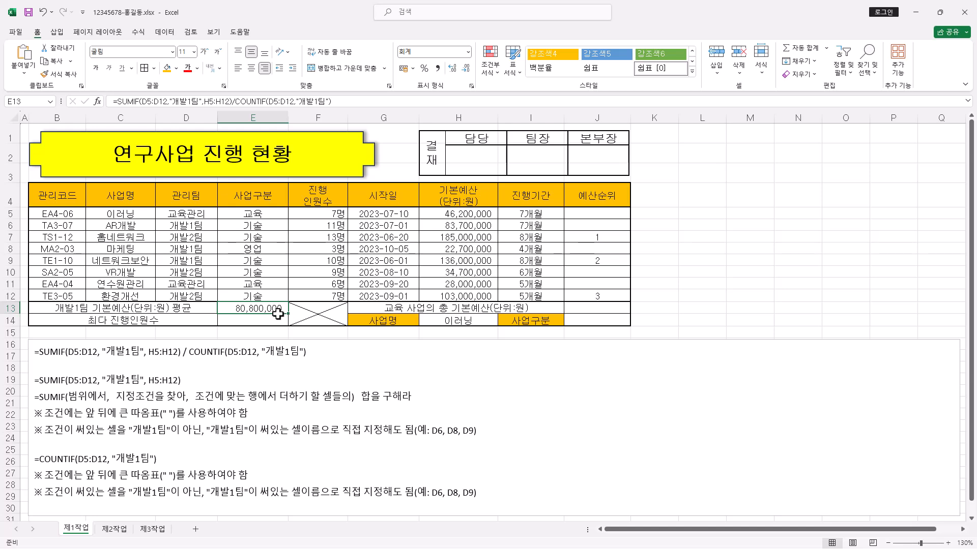
Start a MAX formula in E14 with F5:F12, the defined name 진행인원수, as its argument
left_click(262, 322)
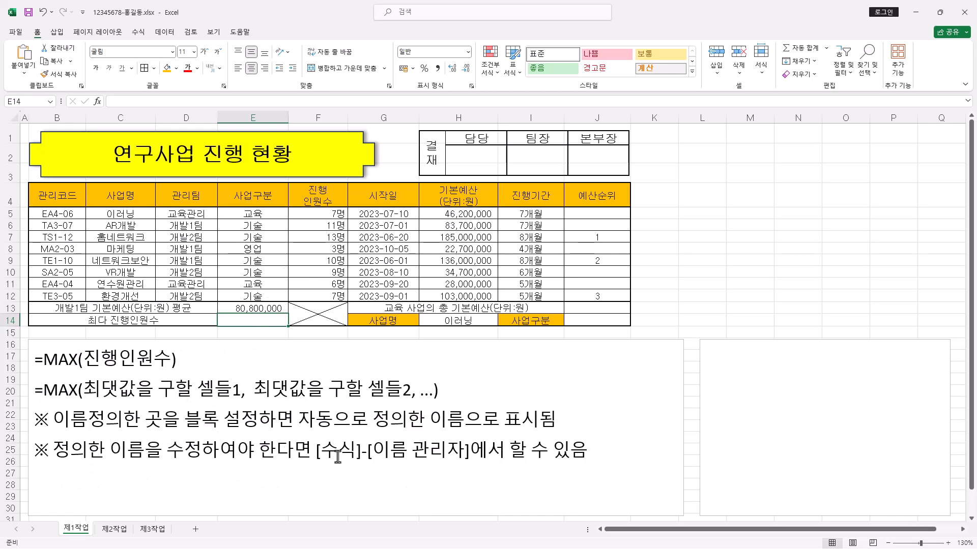
left_click(148, 102)
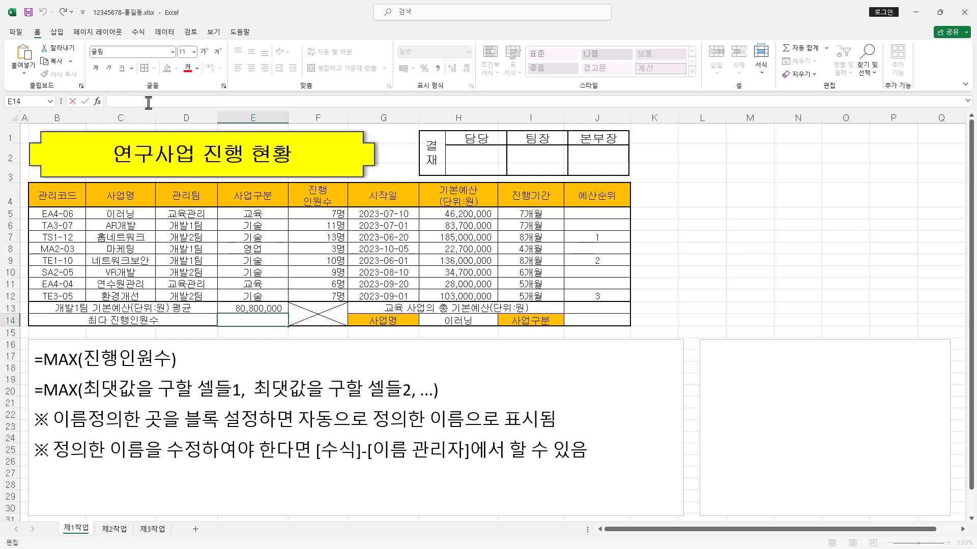
type("=MAX(")
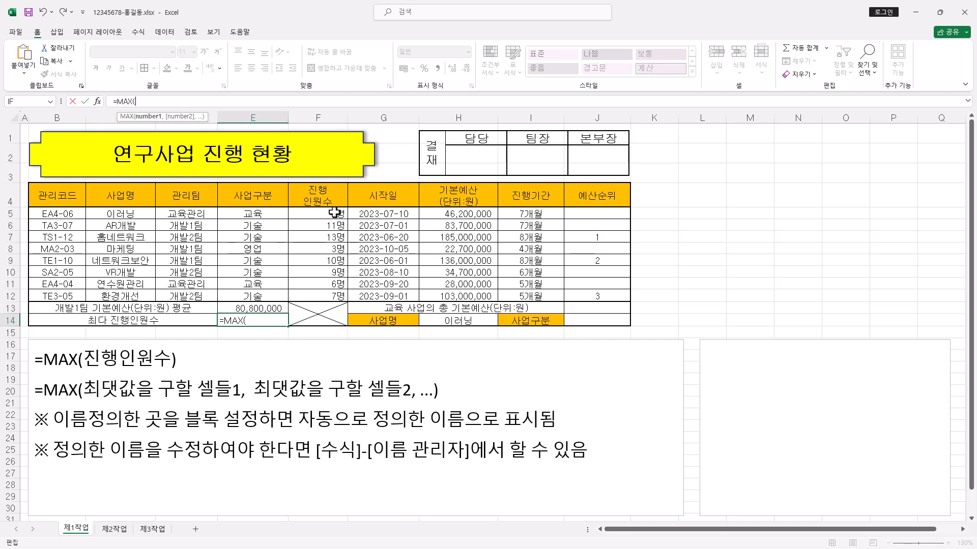
left_click_drag(334, 212, 329, 292)
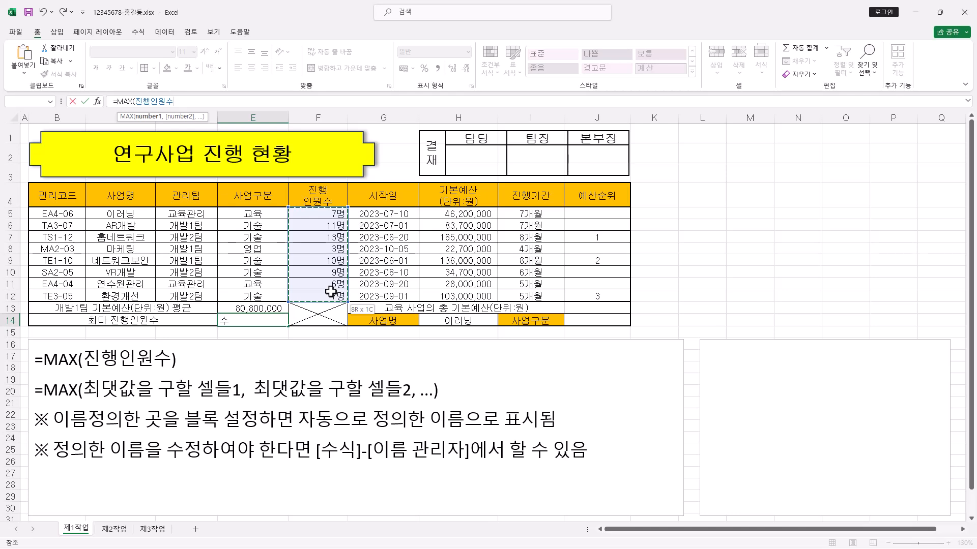
left_click_drag(331, 291, 331, 292)
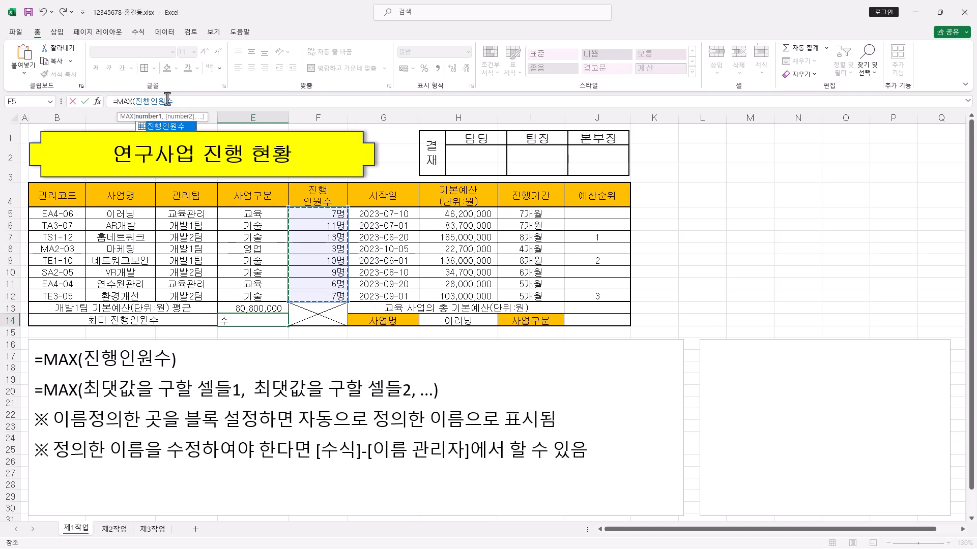
left_click_drag(135, 102, 174, 111)
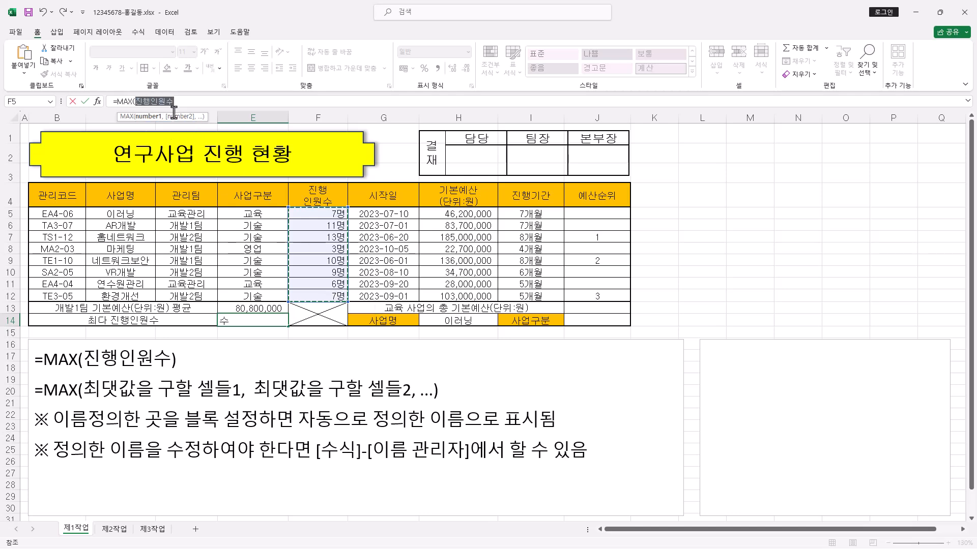
left_click(175, 101)
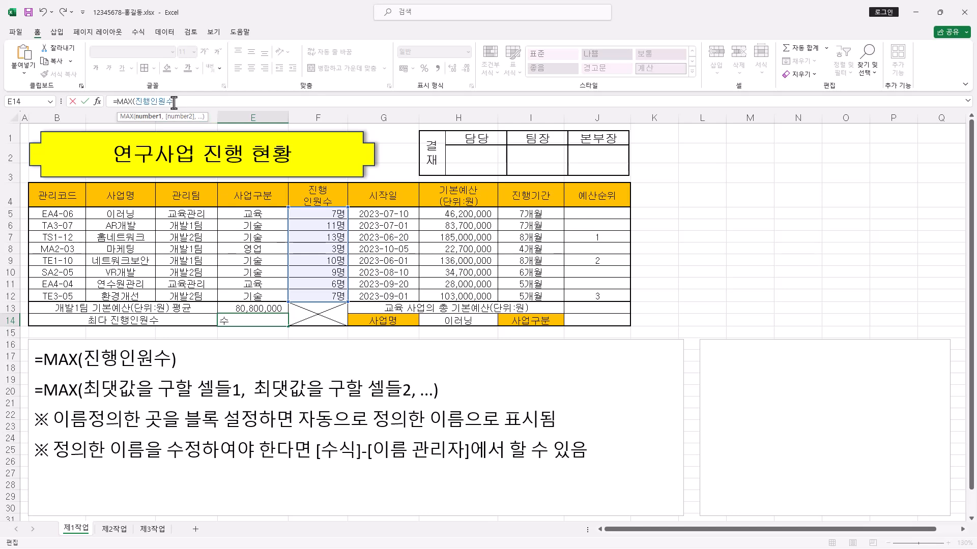
Clear the Number1 argument of MAX and select F5:F12 for it again
left_click(97, 102)
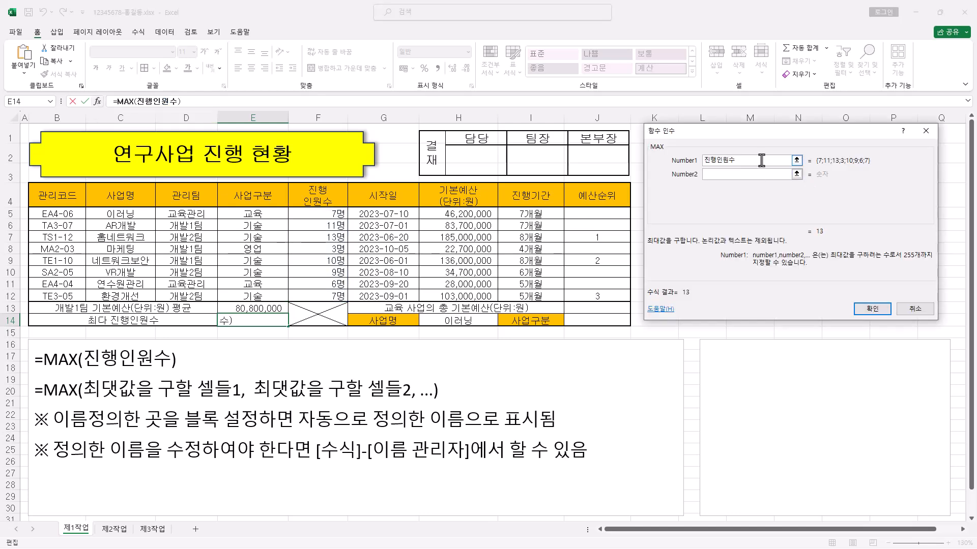
left_click_drag(740, 161, 506, 153)
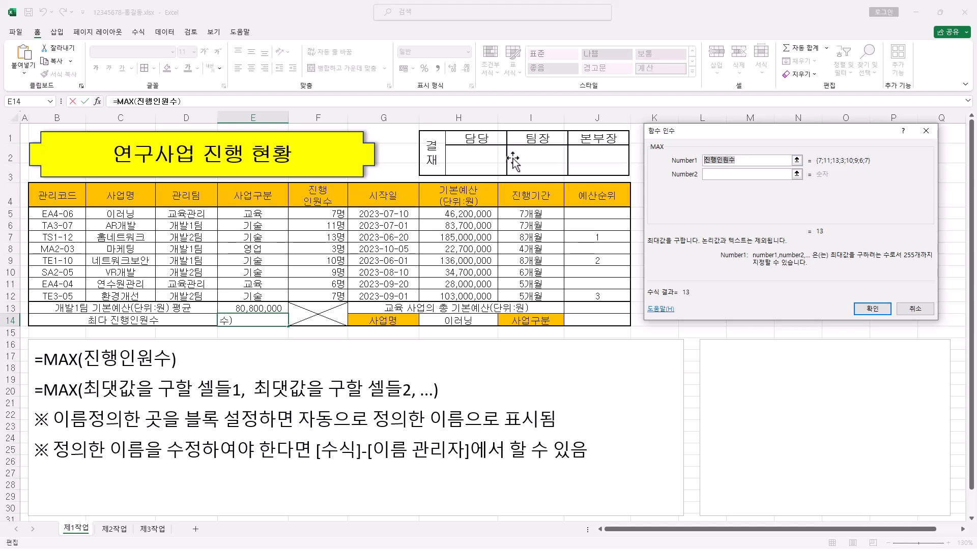
key("BackSpace")
left_click_drag(316, 214, 325, 307)
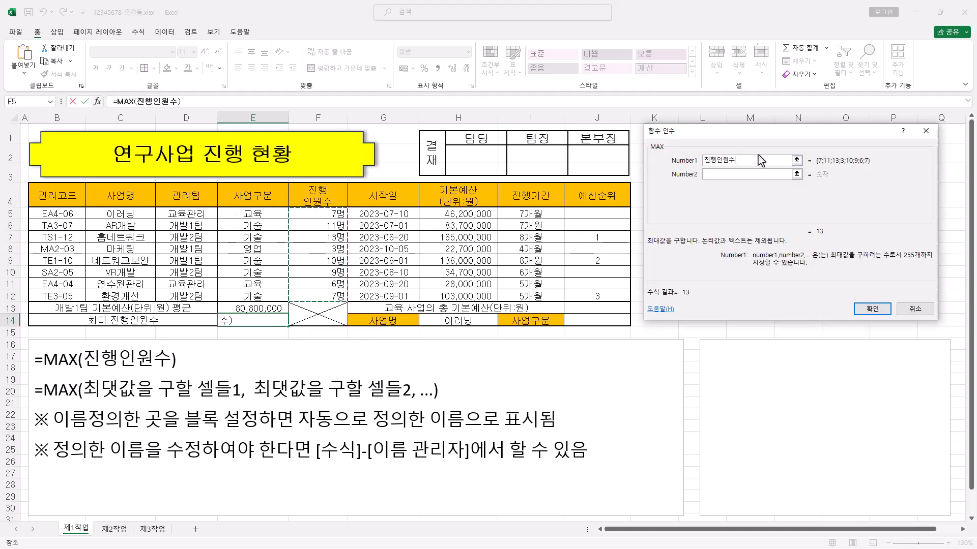
Leave the remaining MAX arguments empty, complete the E14 formula, and format the cell with right alignment and comma style
left_click(738, 175)
left_click(744, 188)
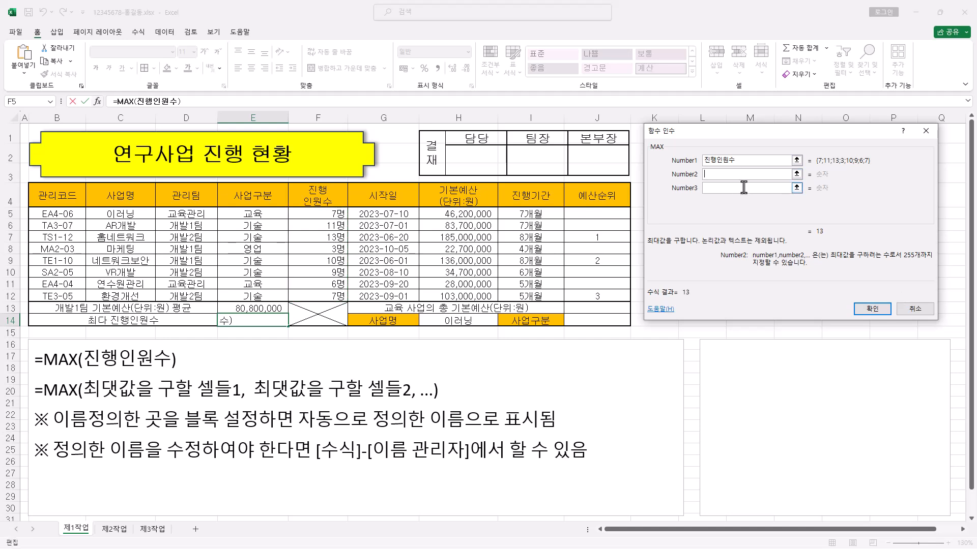
left_click(727, 202)
left_click(728, 190)
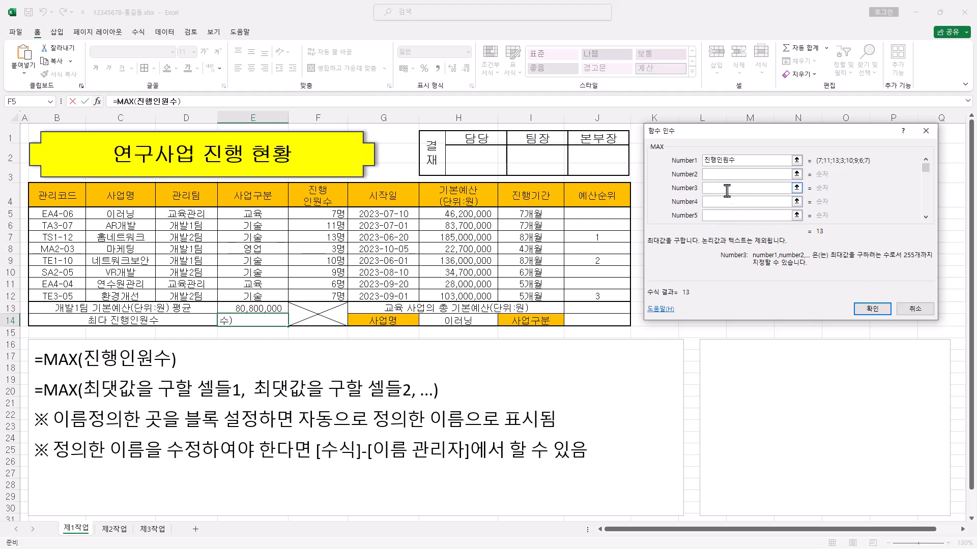
left_click(727, 173)
left_click(872, 309)
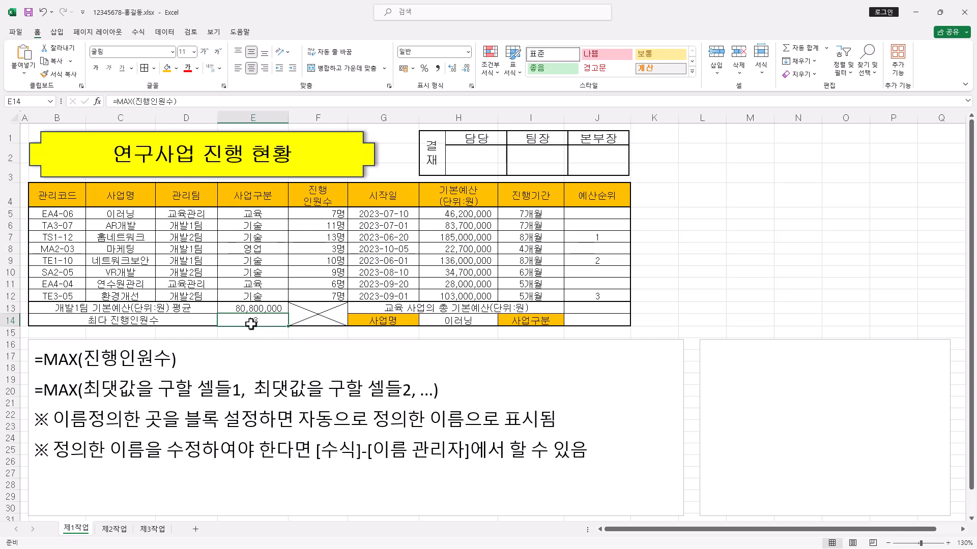
left_click(265, 69)
left_click(437, 69)
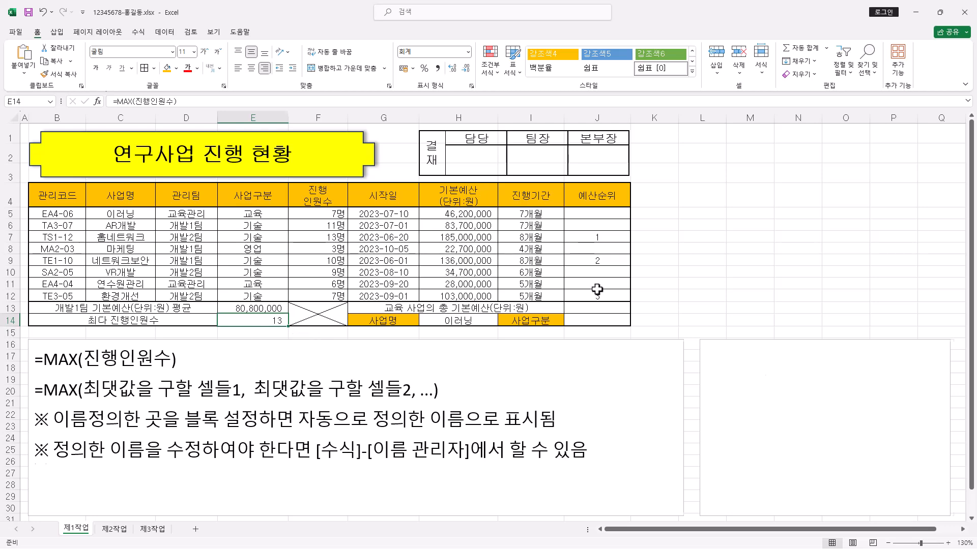
Start a DSUM formula in J13 for the 교육 project budget total and open its function arguments
left_click(618, 309)
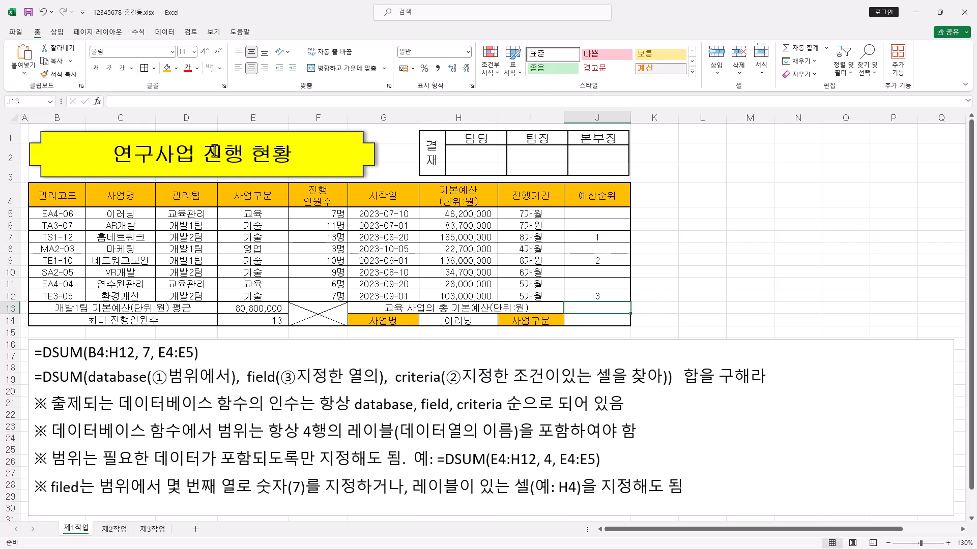
left_click(224, 100)
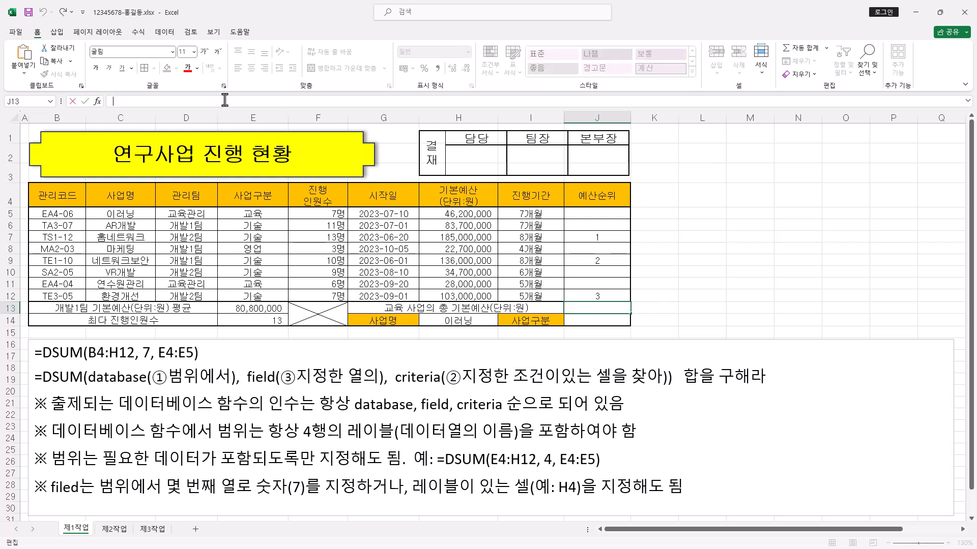
type("=DSUM(")
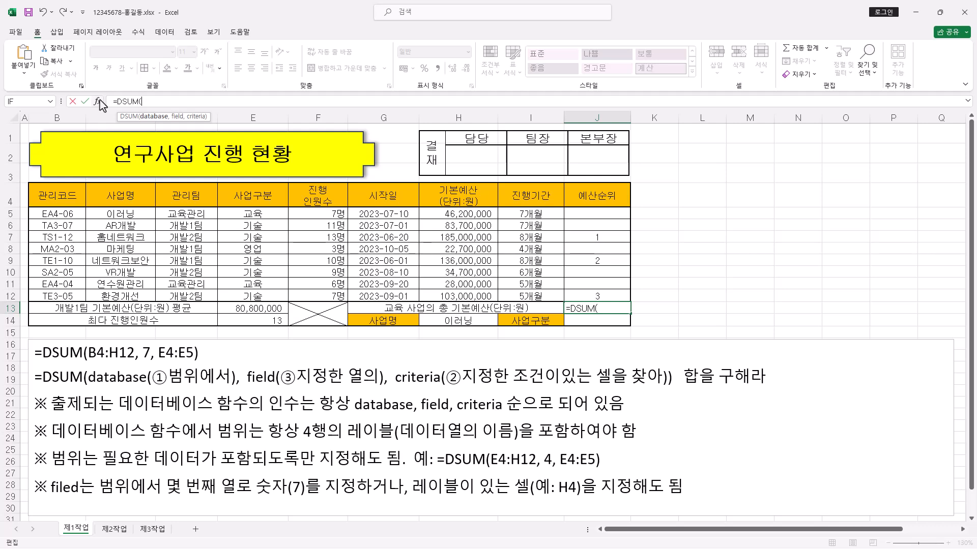
left_click(98, 101)
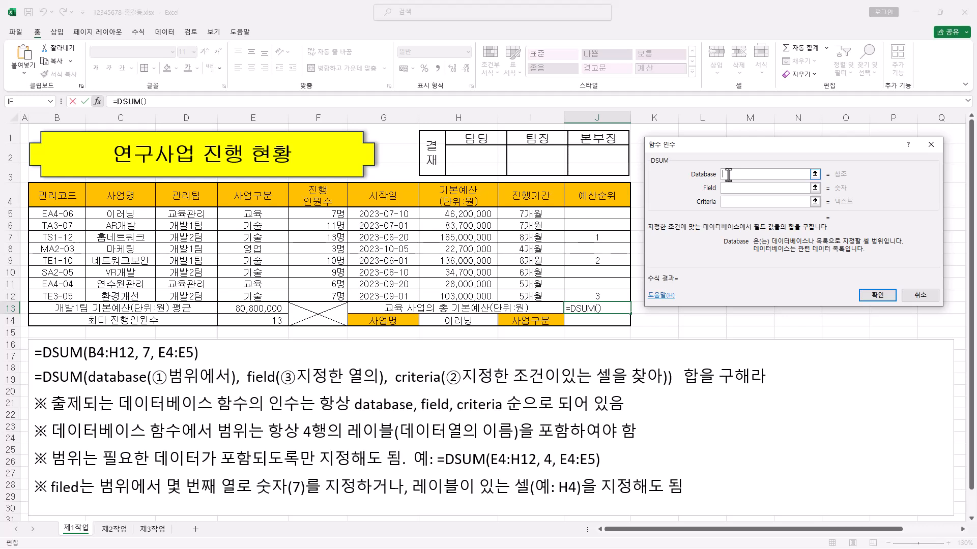
Complete the DSUM in J13 with database B4:H12, field 7 and criteria E4:E5, and format the result with comma style, right-aligned
left_click_drag(57, 199, 458, 294)
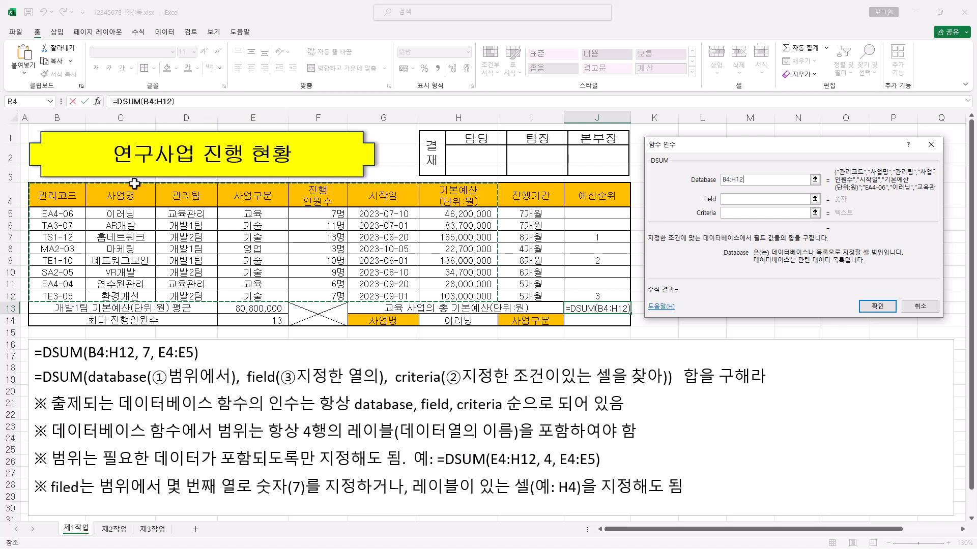
left_click(729, 201)
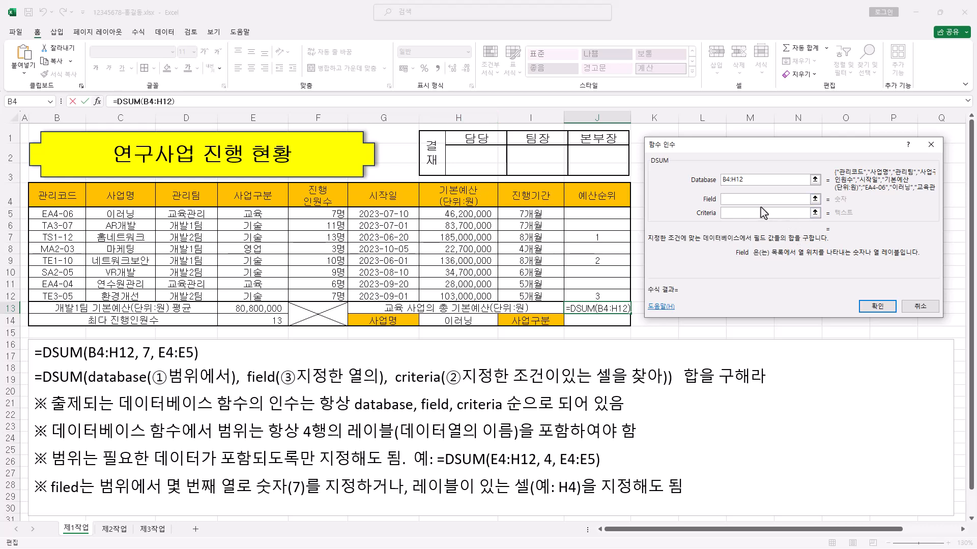
type("7")
left_click(736, 213)
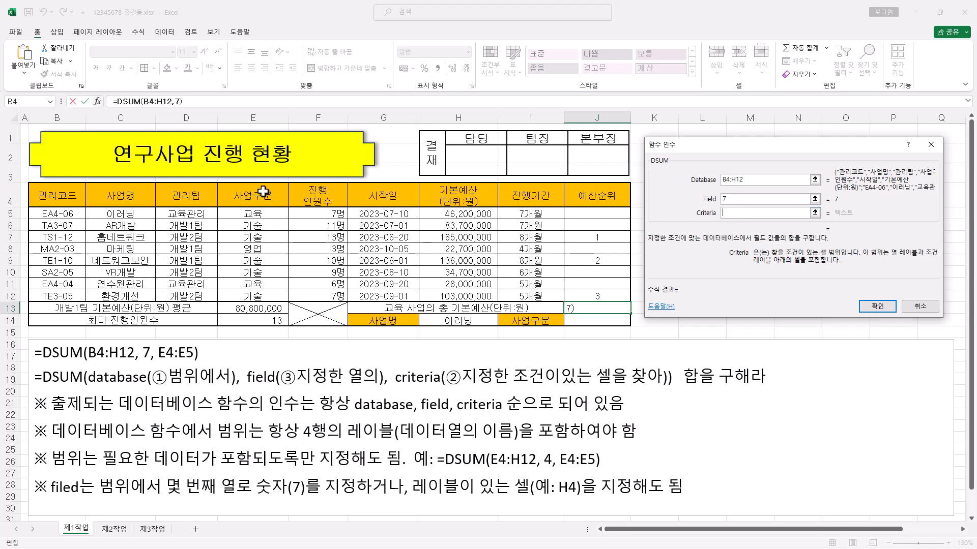
left_click_drag(263, 191, 263, 211)
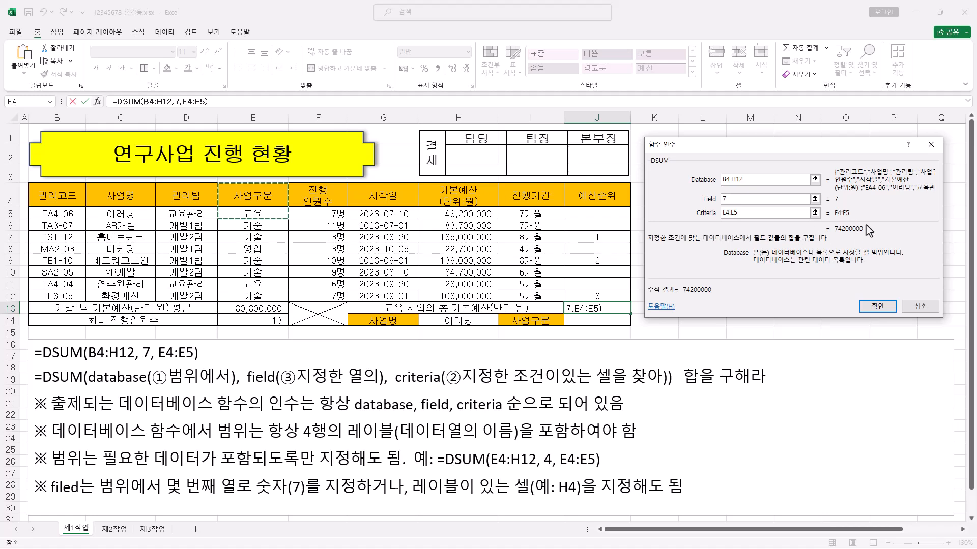
left_click(876, 304)
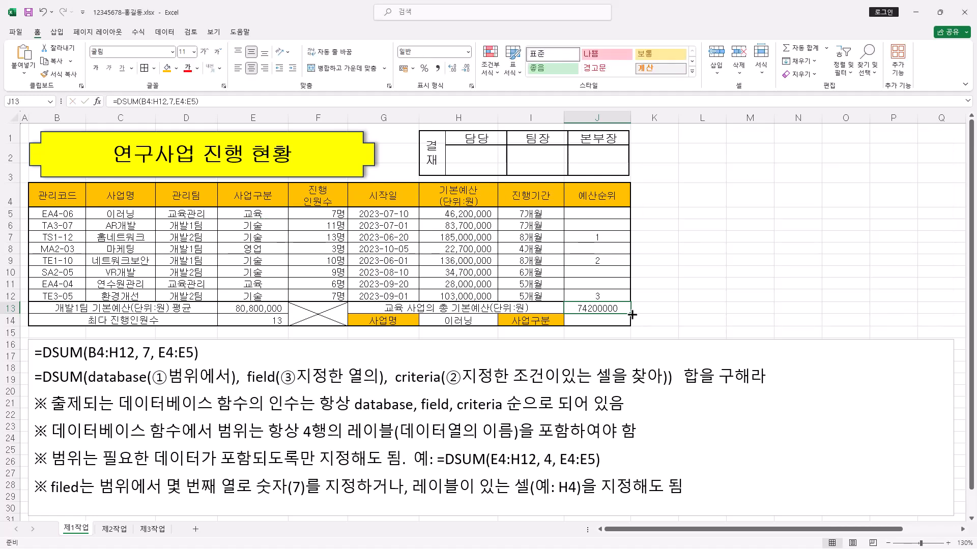
left_click(438, 69)
left_click(263, 70)
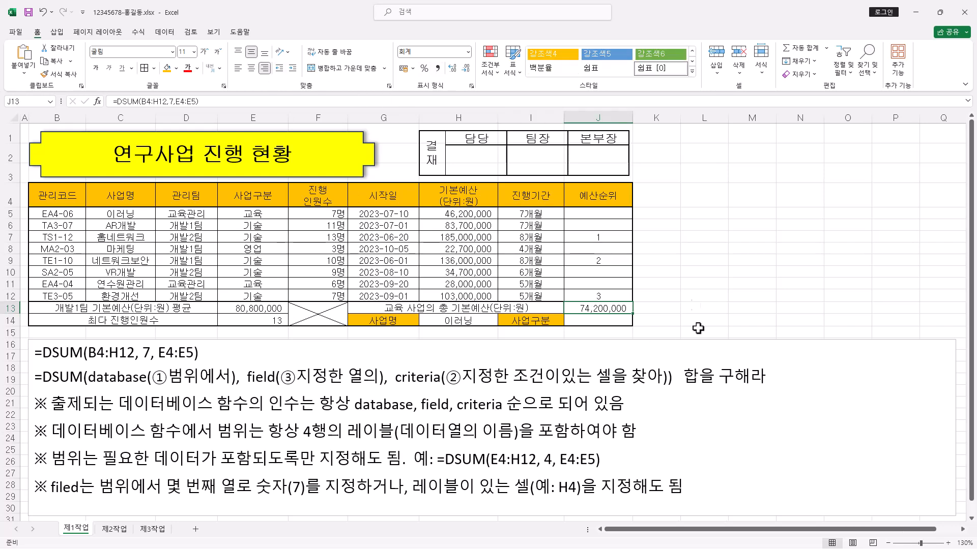
Start a VLOOKUP function in cell J14 with H14 as the lookup value
left_click(617, 321)
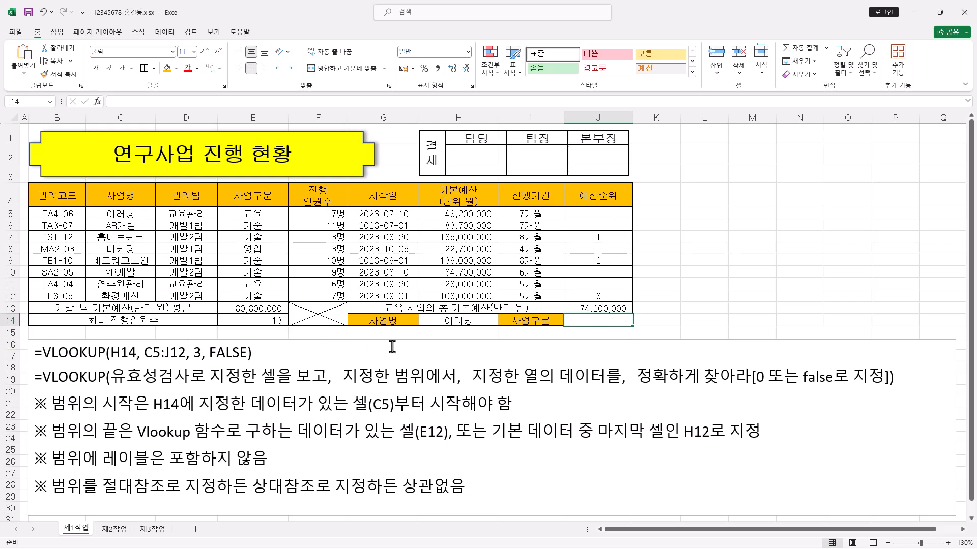
left_click(228, 102)
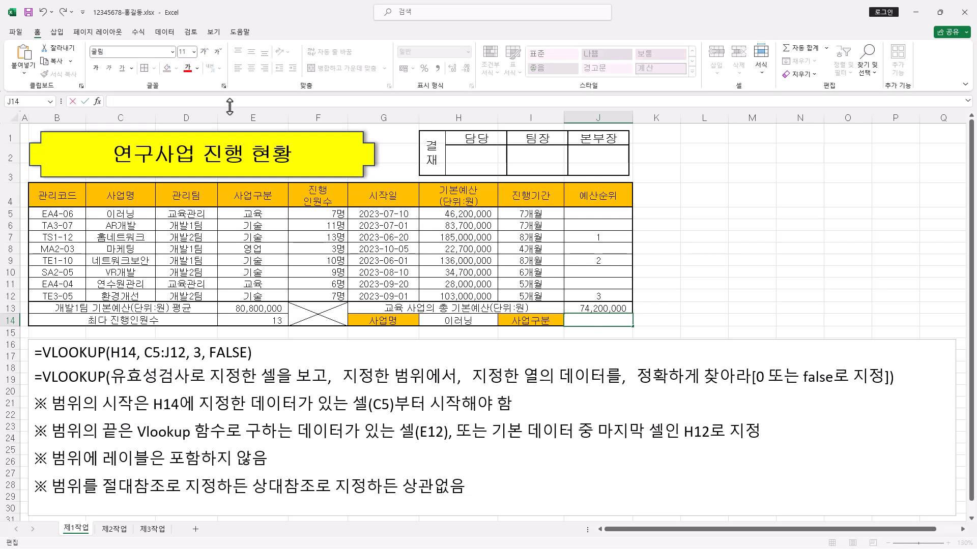
type("=VLOOKUP(")
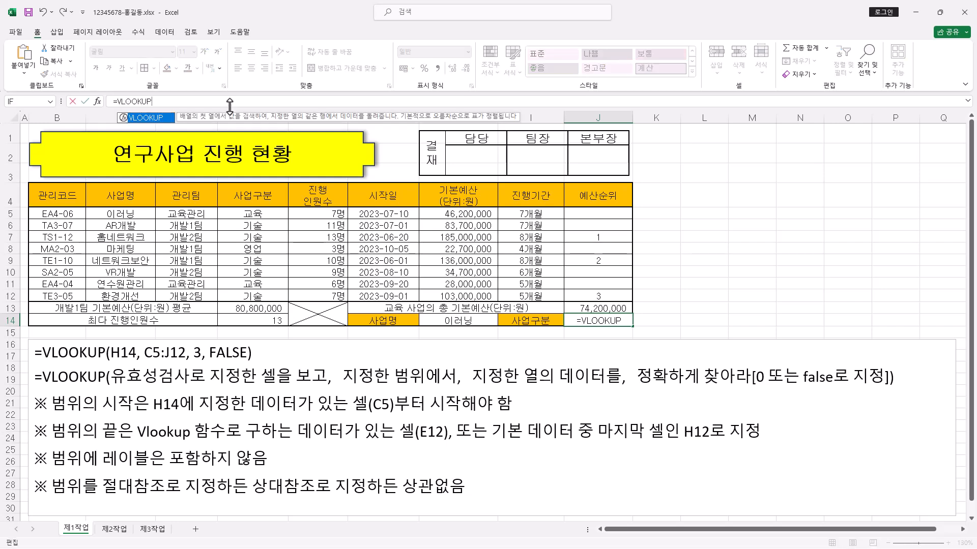
left_click(96, 102)
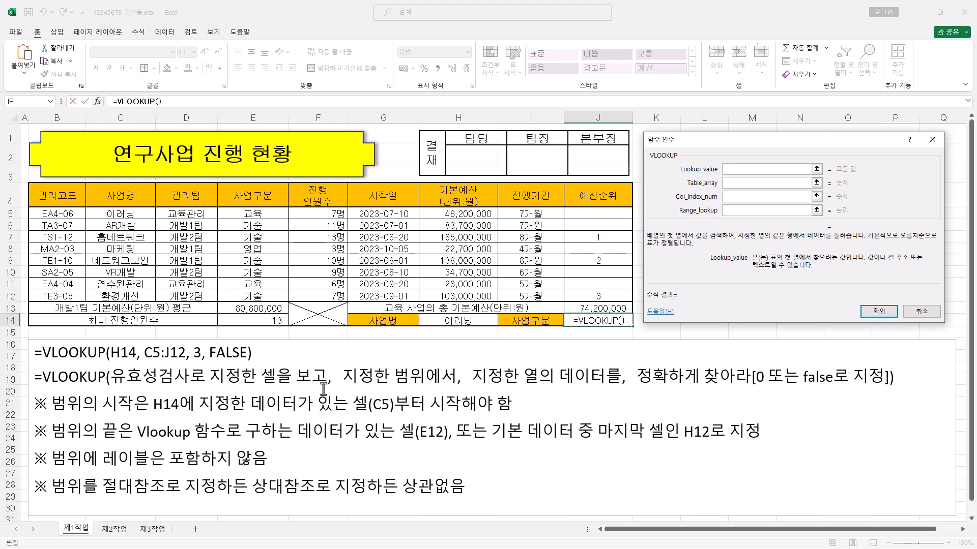
left_click(469, 325)
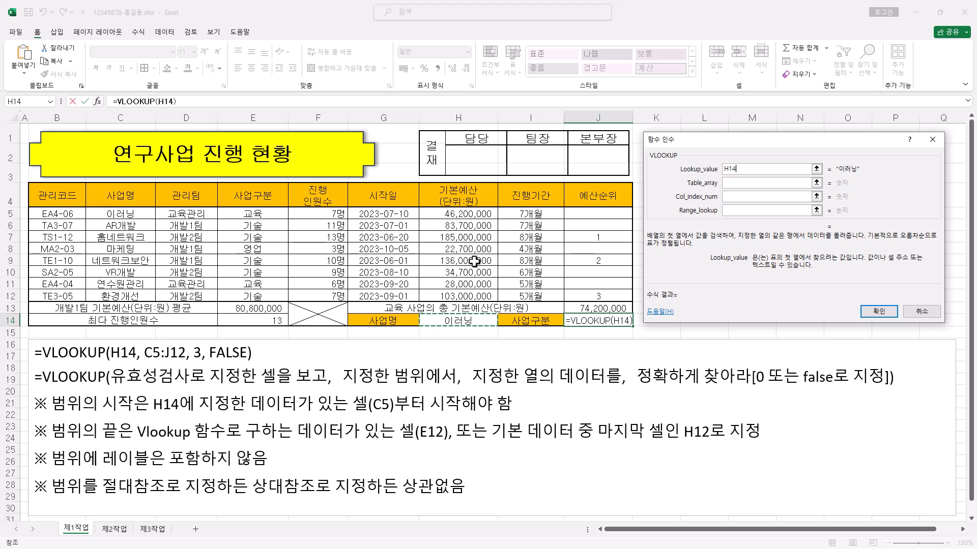
Set the VLOOKUP table array to C5:H12
left_click(750, 184)
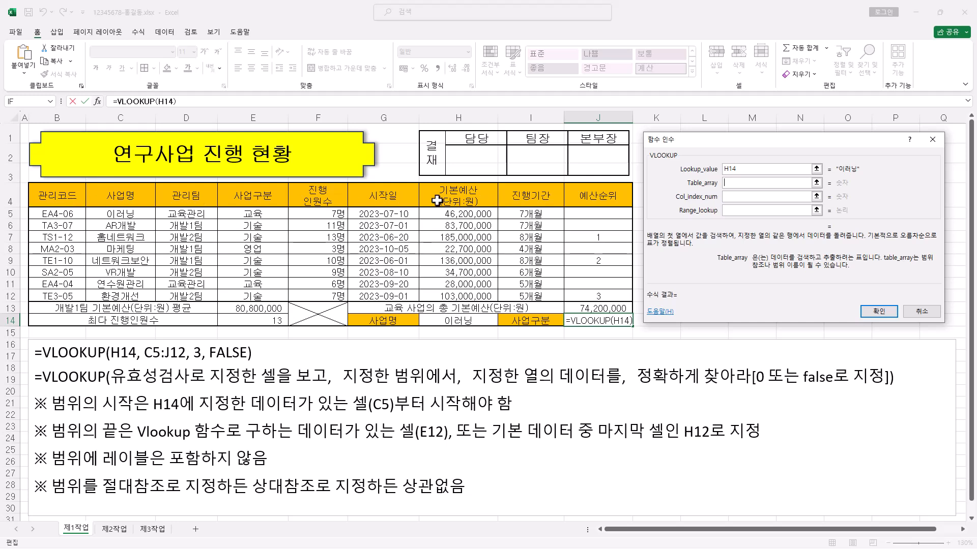
left_click_drag(127, 214, 127, 292)
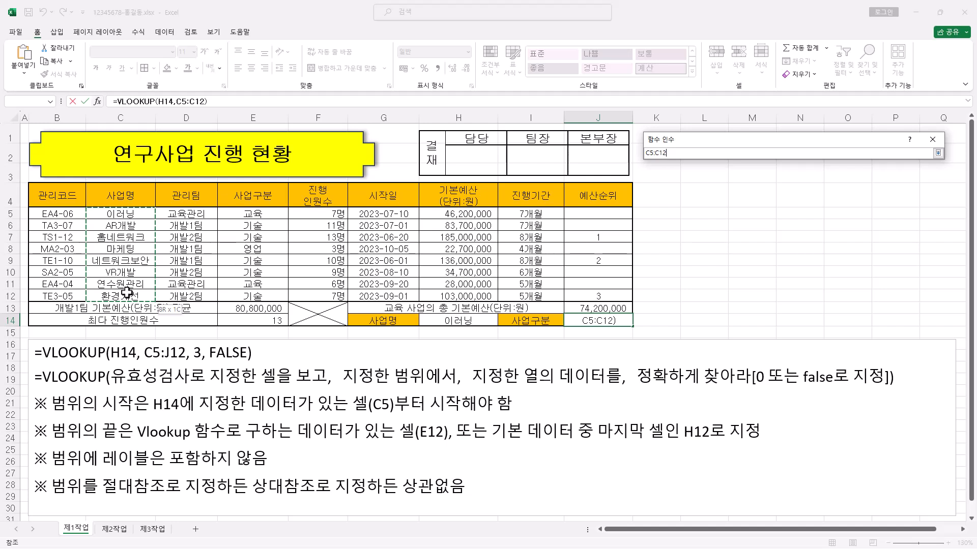
left_click_drag(128, 292, 255, 293)
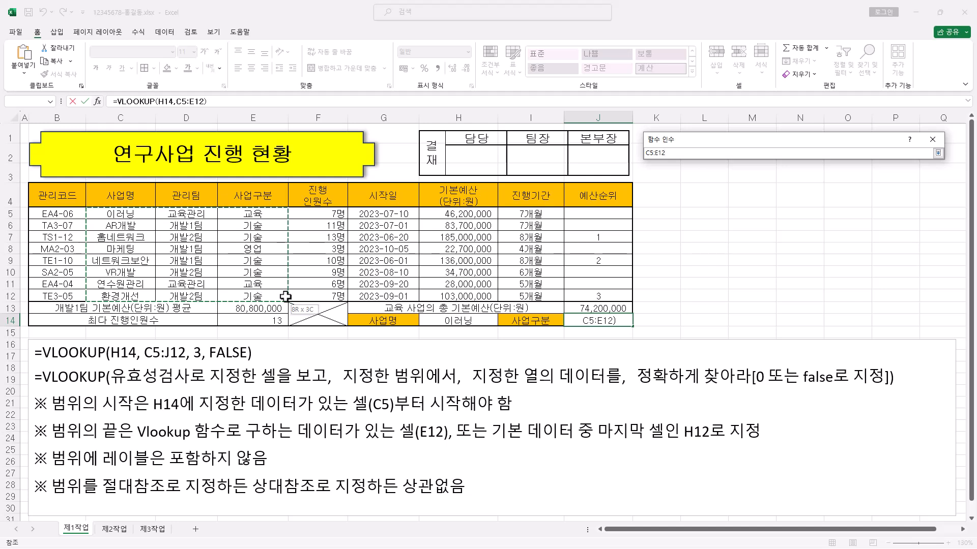
left_click_drag(285, 296, 457, 297)
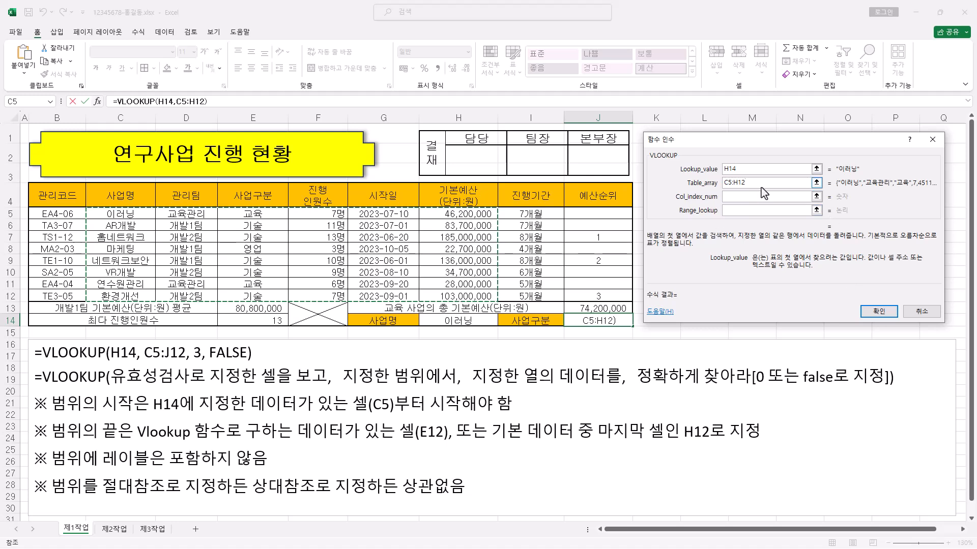
Set the VLOOKUP column index to 3 and the range lookup to 0, and enter the formula
left_click(772, 197)
left_click(742, 197)
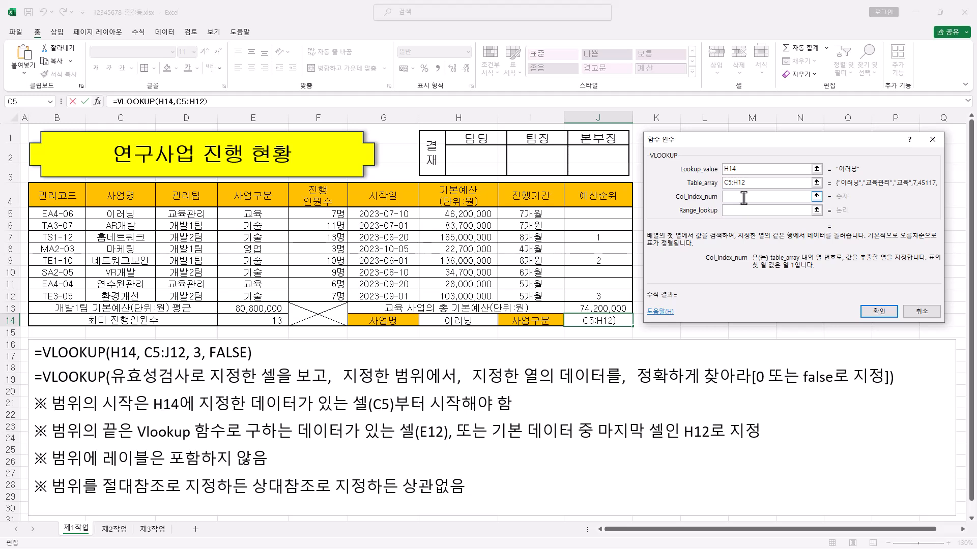
type("3")
left_click(768, 212)
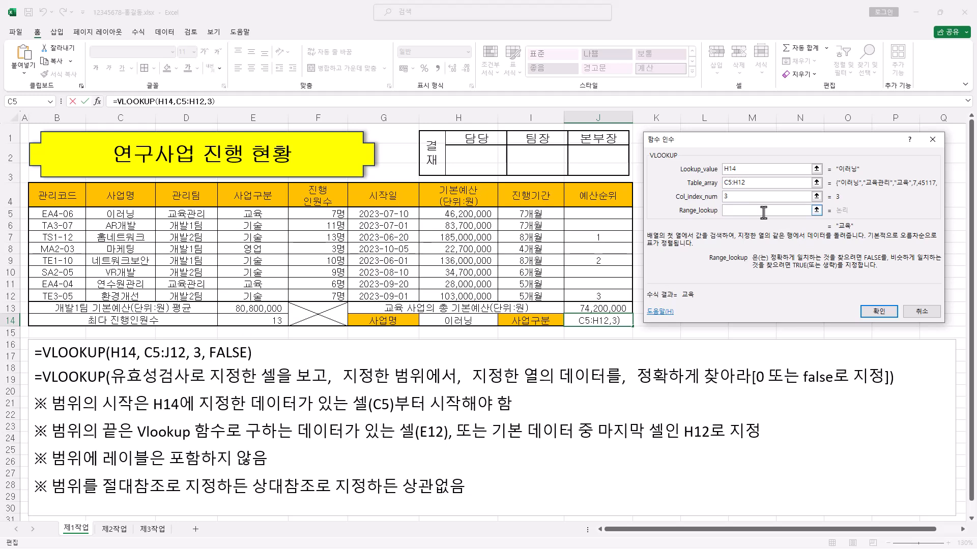
type("0")
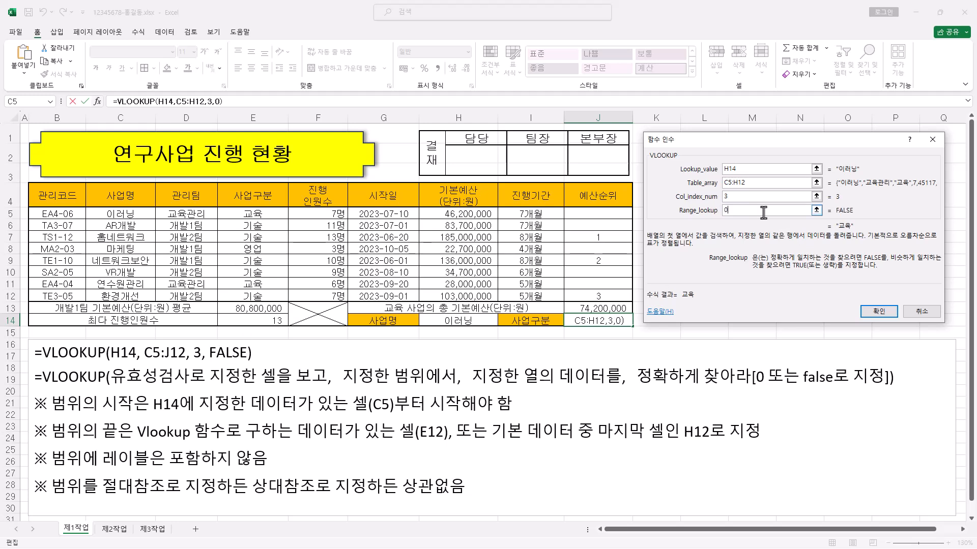
left_click(878, 311)
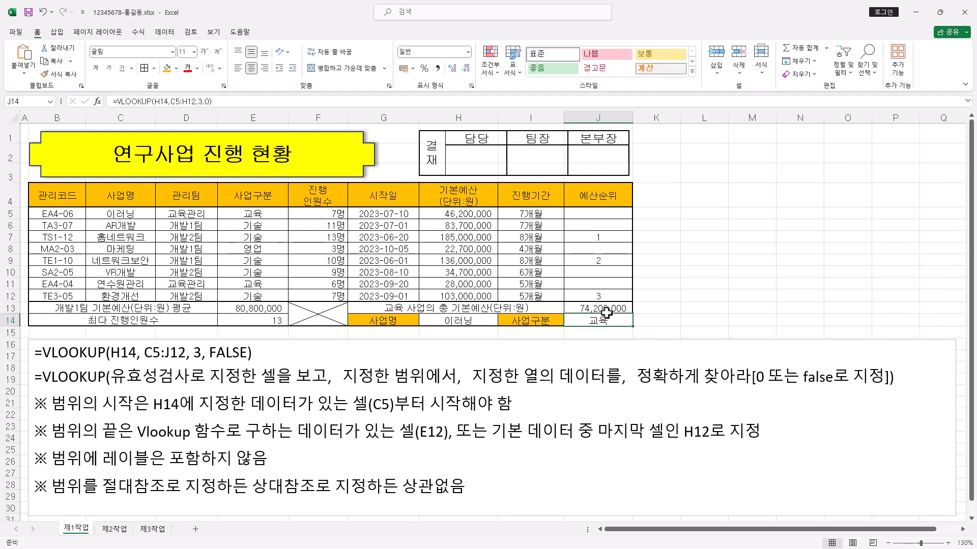
Test the lookup by choosing 환경개선 as the project name in H14, and set it back to 이러닝
left_click(495, 324)
left_click(501, 322)
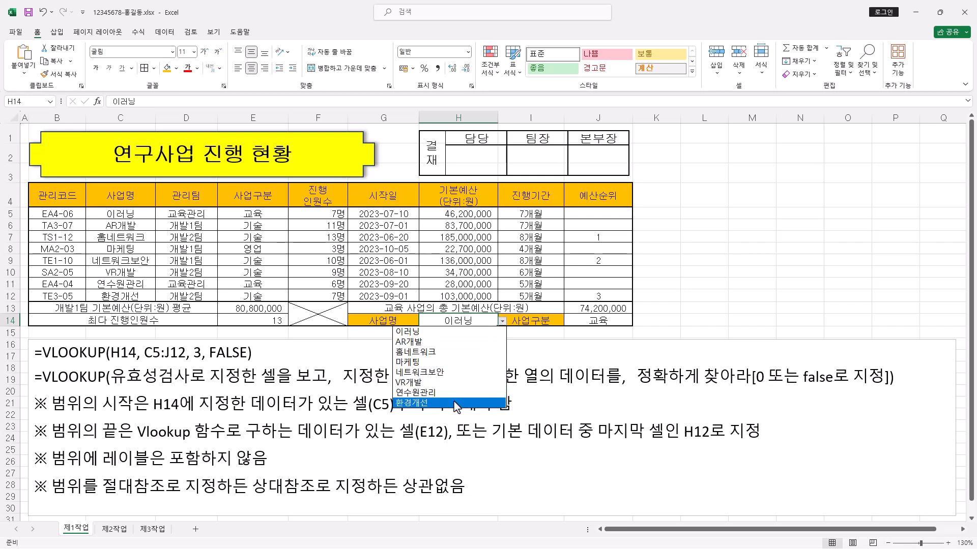
left_click(456, 405)
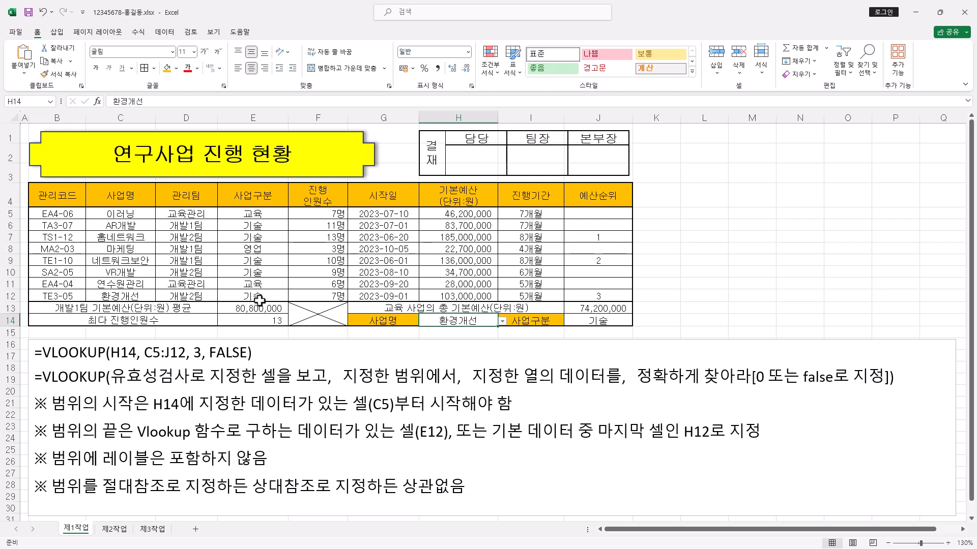
left_click(502, 321)
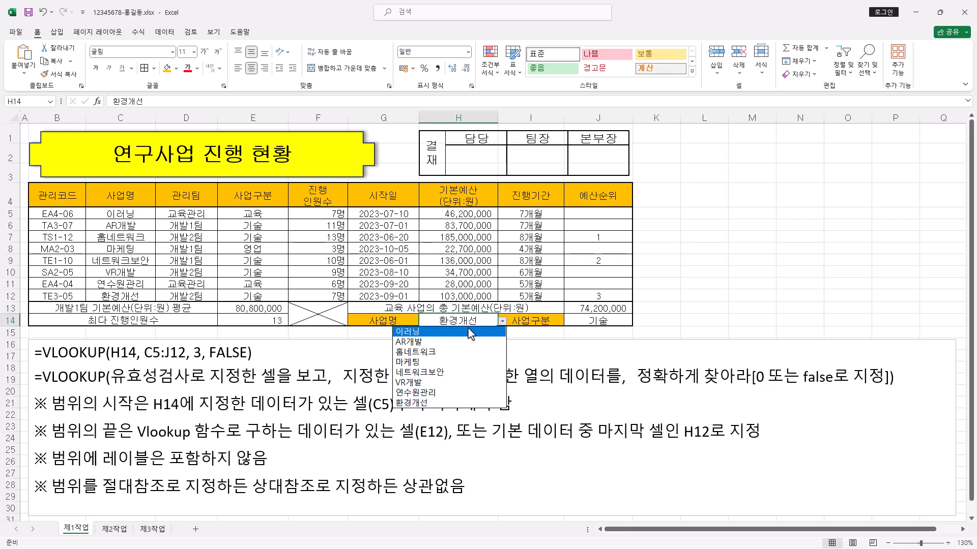
left_click(470, 332)
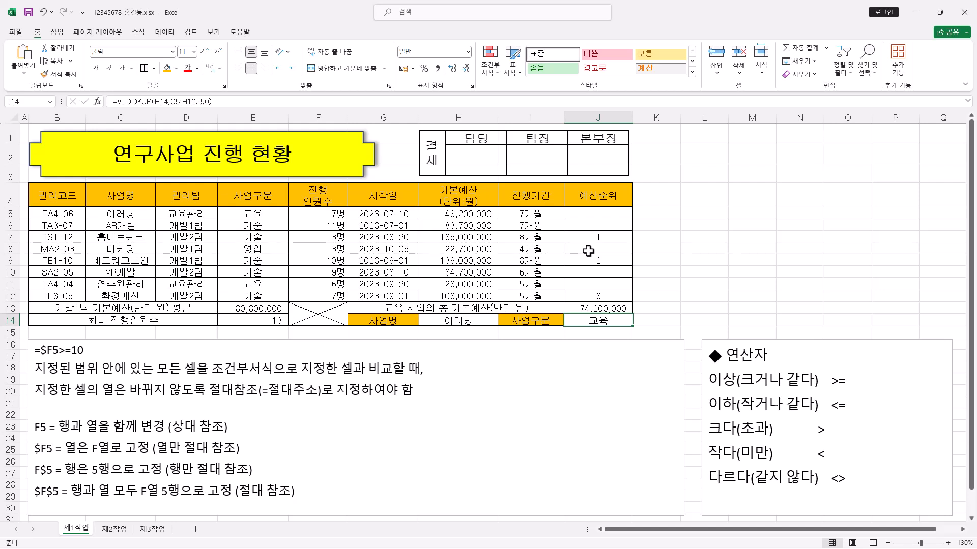
Create a new conditional formatting rule for B5:J12 that uses a formula to determine which cells to format
left_click_drag(57, 213, 580, 295)
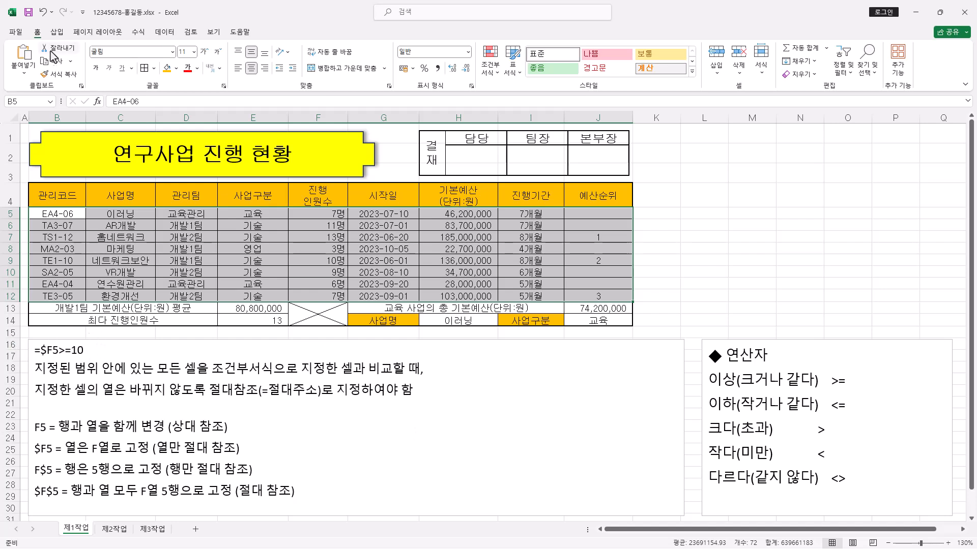
left_click(488, 74)
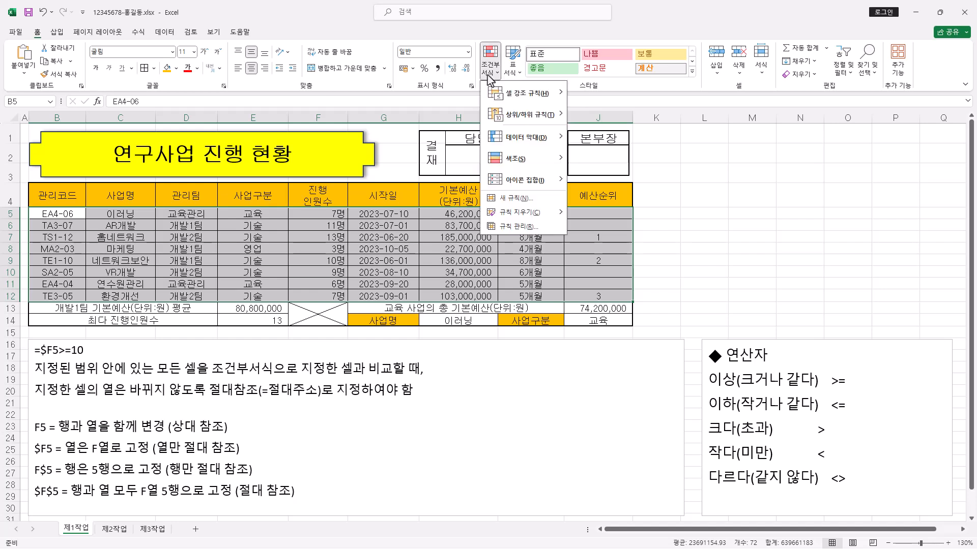
left_click(516, 198)
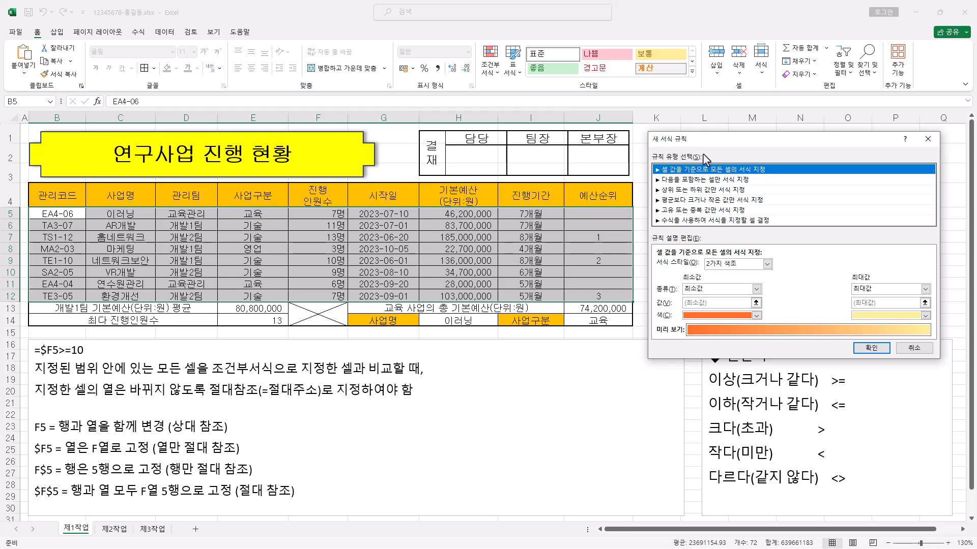
left_click(674, 222)
left_click(678, 266)
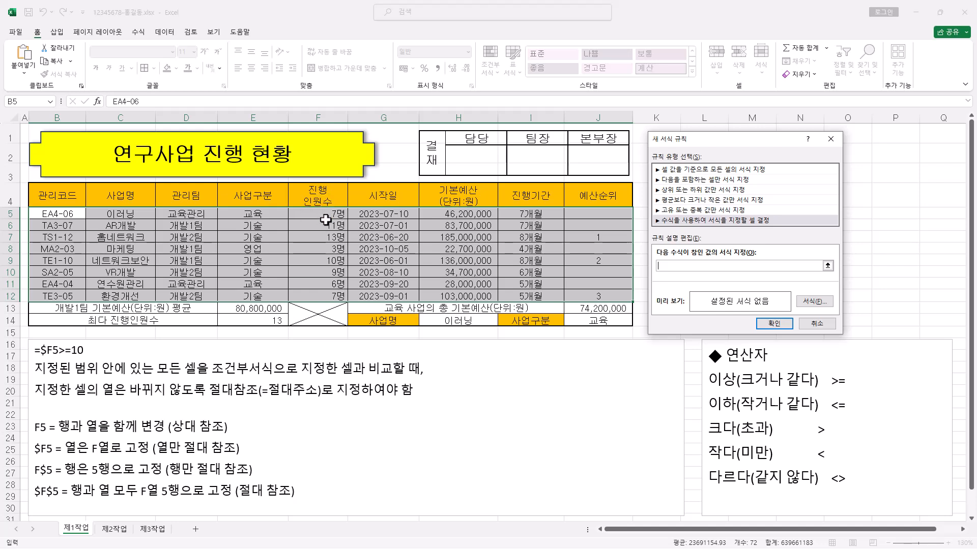
Enter the rule formula =$F5>=10, fixing only the column of the F5 reference
left_click(340, 210)
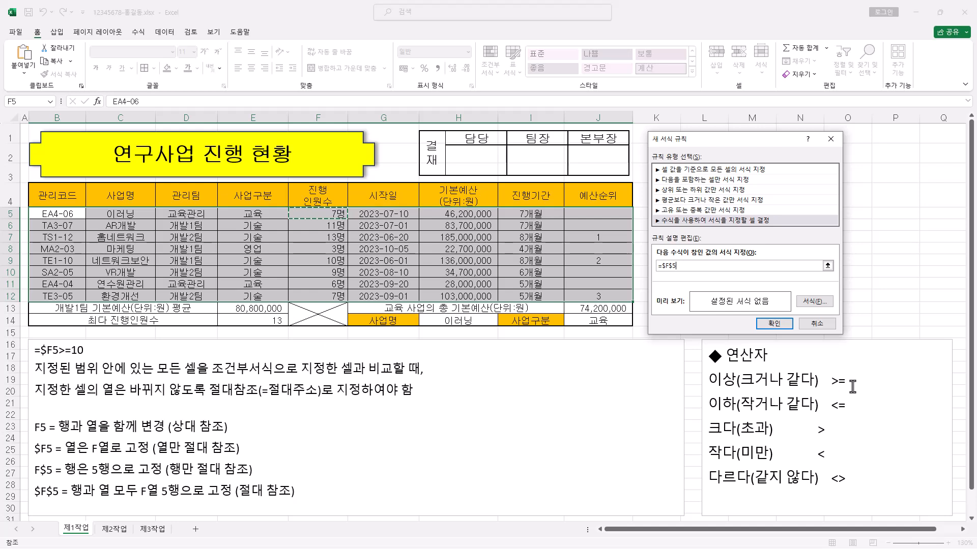
type(">=10")
left_click_drag(676, 268, 662, 268)
left_click(674, 268)
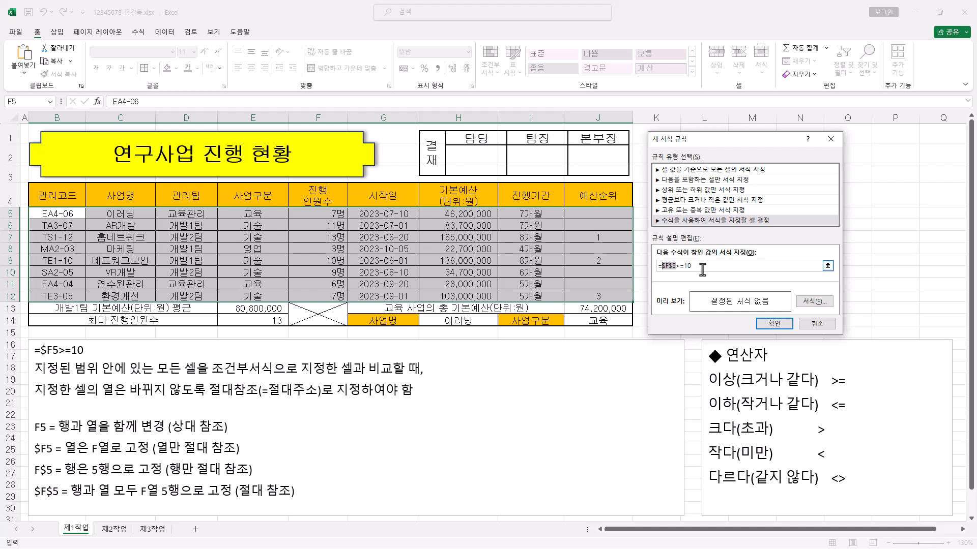
key("F4")
key("F4")
key("F4")
key("F4")
key("F4")
key("F4")
left_click(693, 268)
Give the rule a bold (굵게) font in standard blue and apply it to the table
left_click(814, 301)
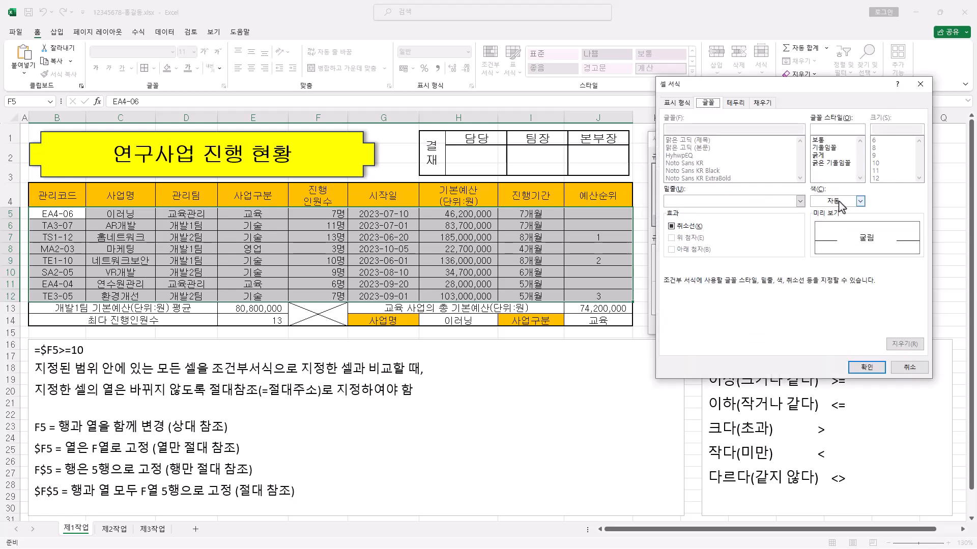
left_click(860, 201)
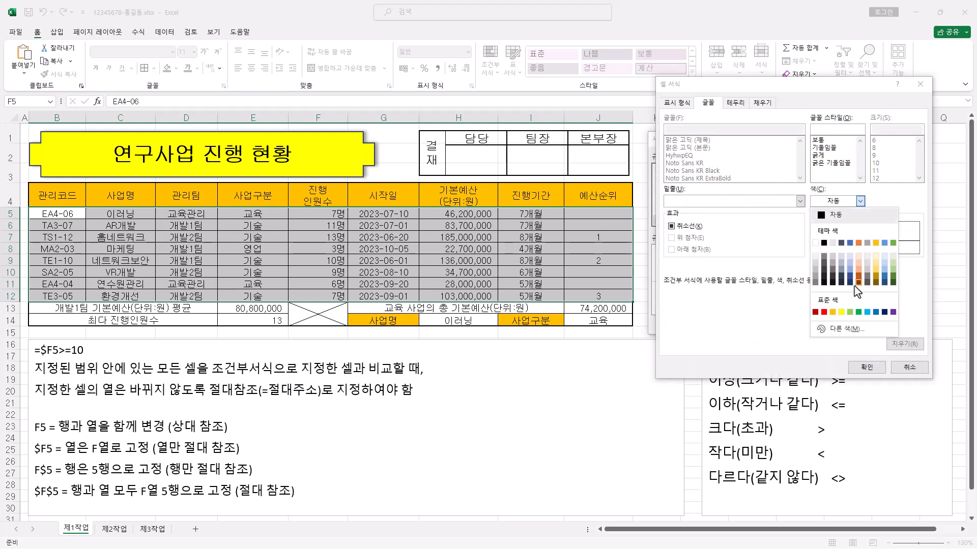
left_click(877, 313)
left_click(820, 156)
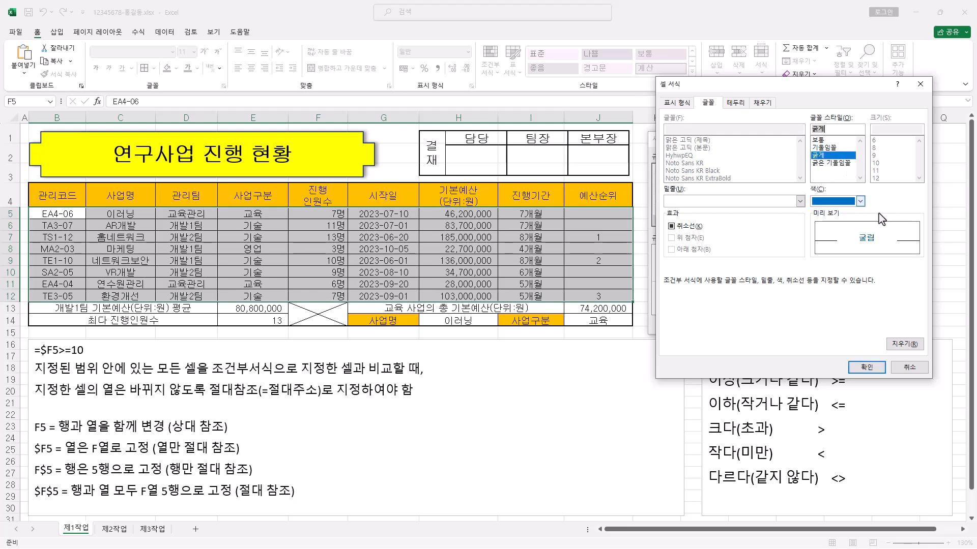
left_click(871, 367)
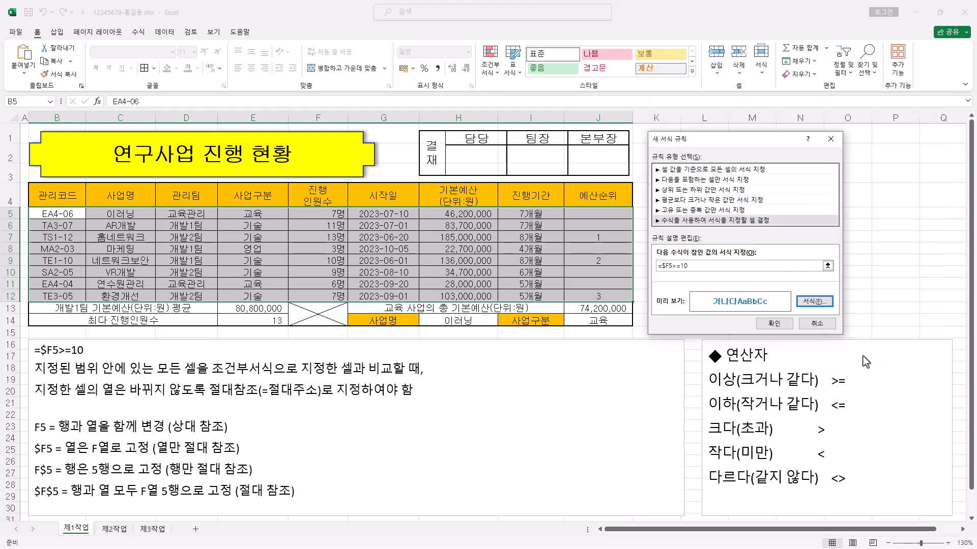
left_click(774, 324)
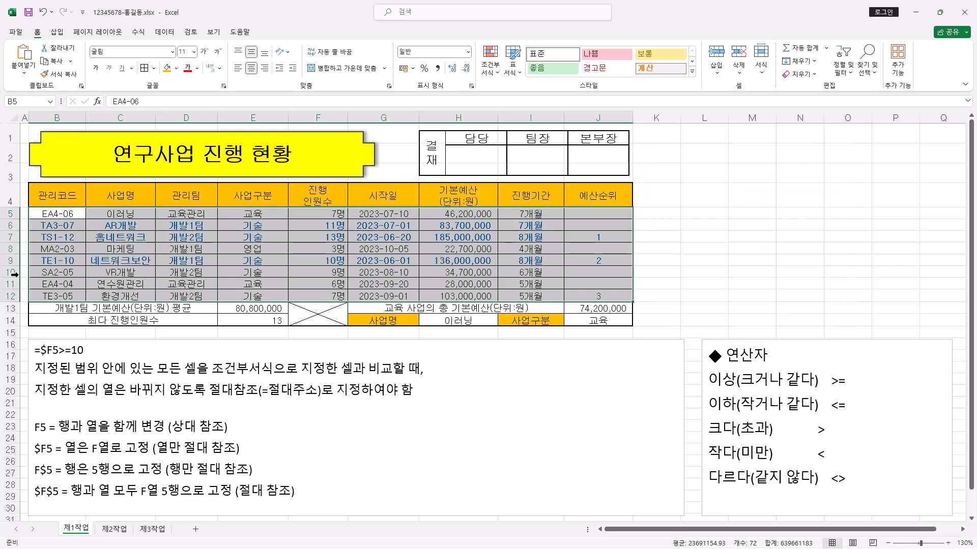
left_click(381, 261)
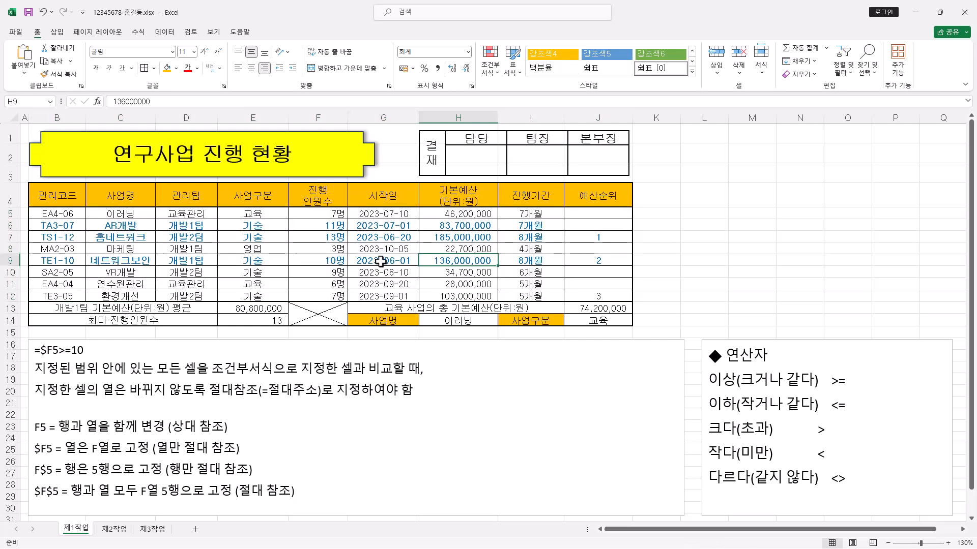
left_click(559, 262)
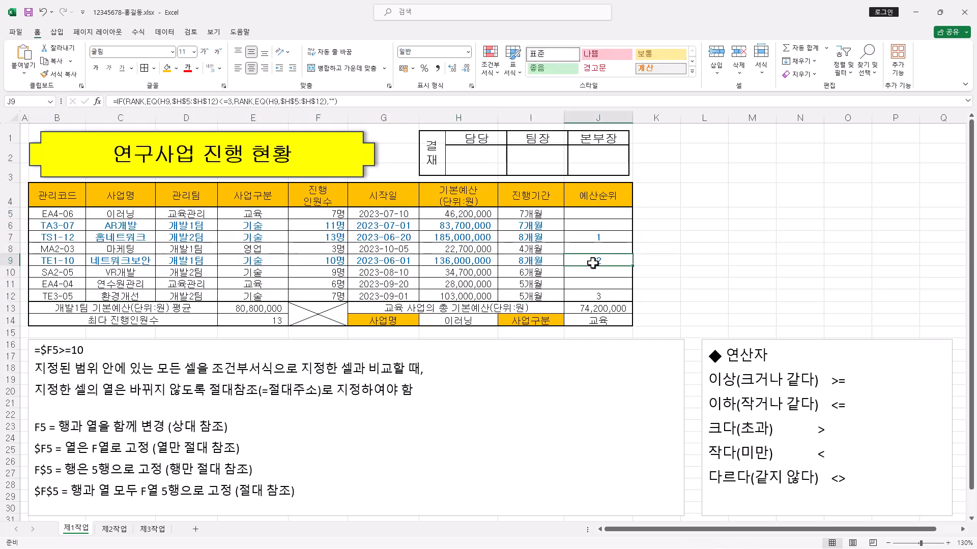
left_click(600, 241)
left_click(554, 239)
left_click(555, 227)
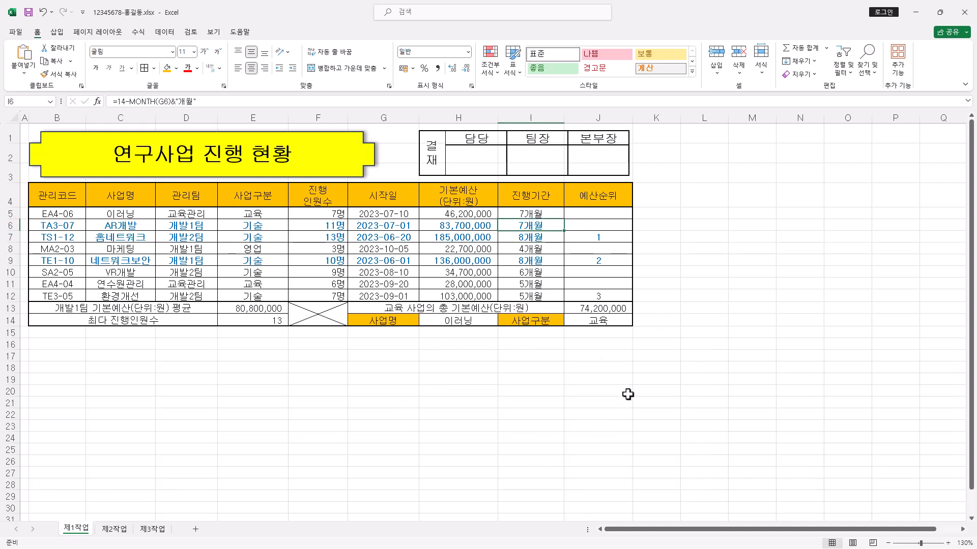
scroll(498, 393, "up", 2)
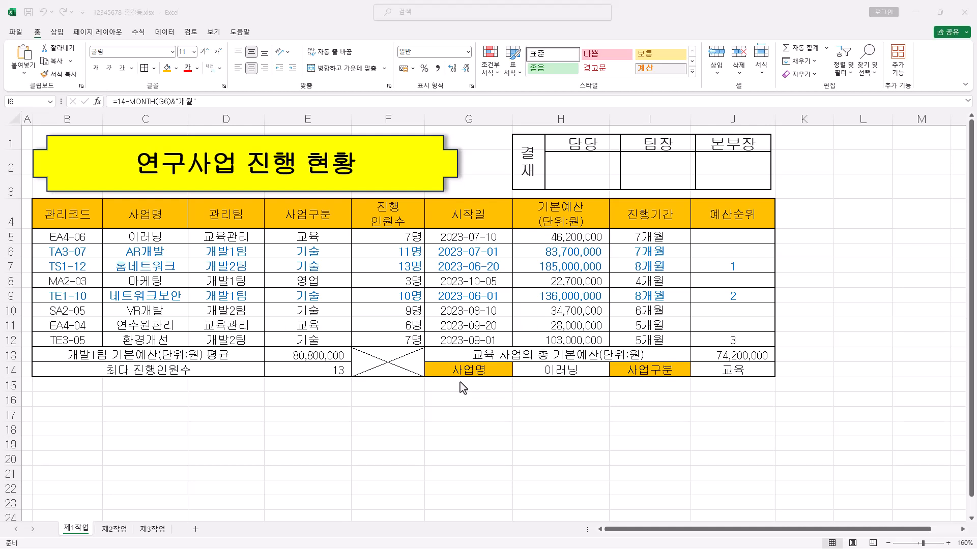
Copy B4:H12 from the 제1작업 sheet and paste it at B2 of the 제2작업 sheet, keeping the source column widths
left_click(340, 8)
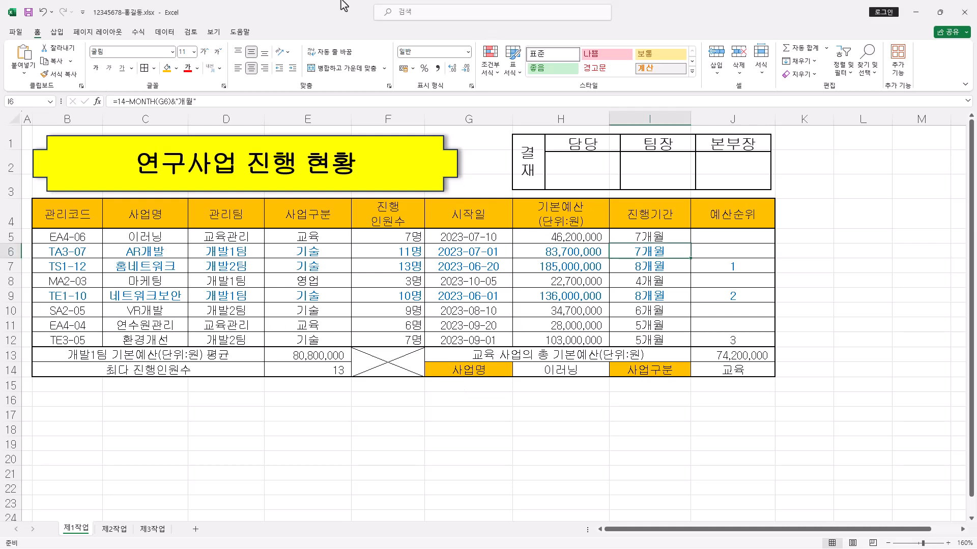
left_click(63, 218)
left_click_drag(63, 218, 566, 344)
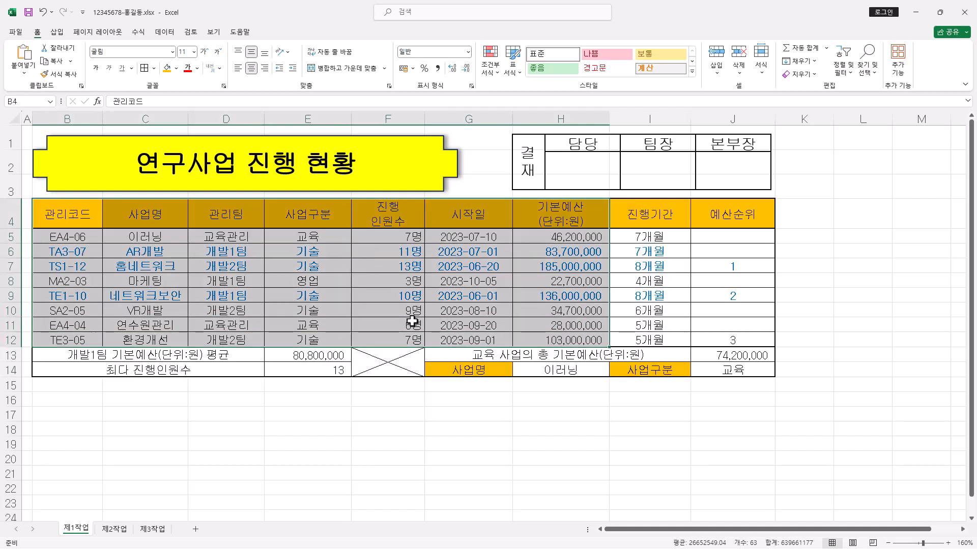
key("ctrl+c")
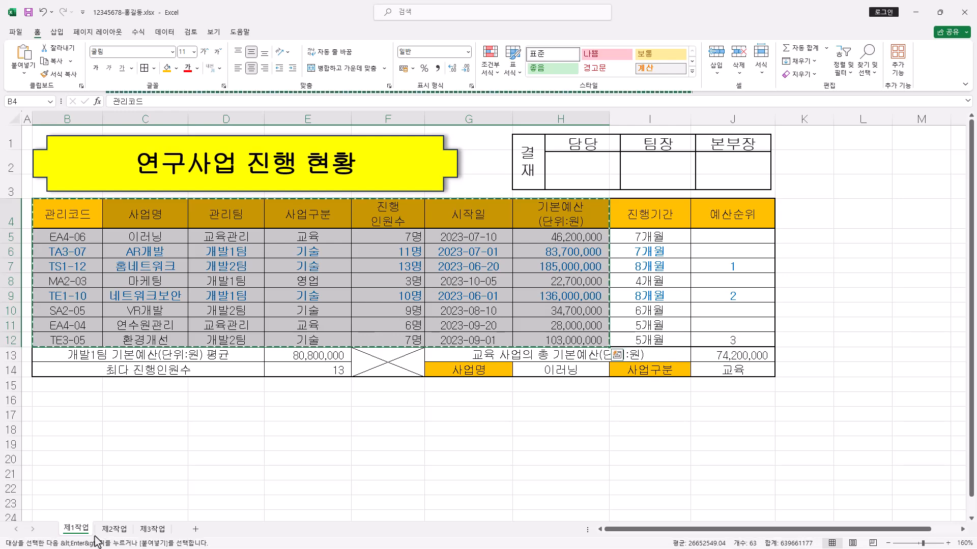
left_click(115, 530)
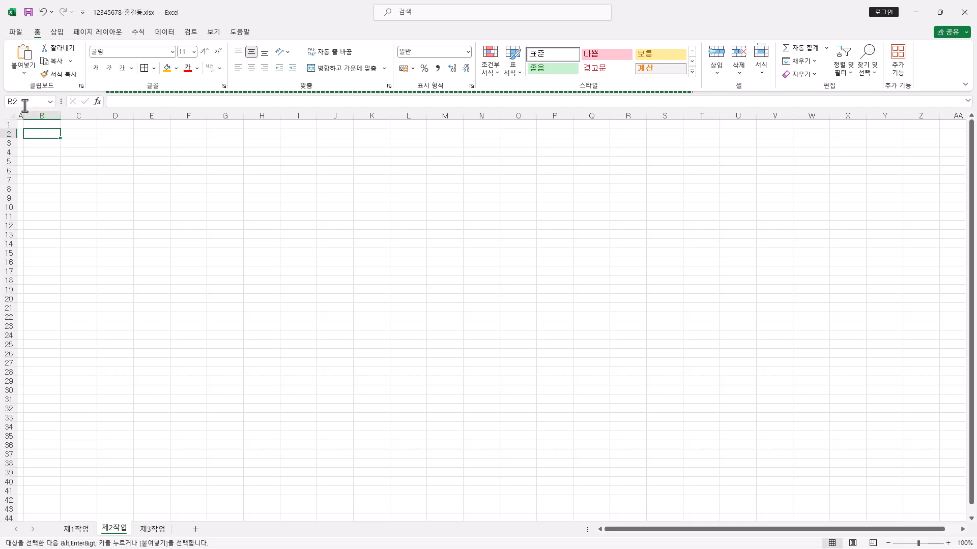
left_click(25, 74)
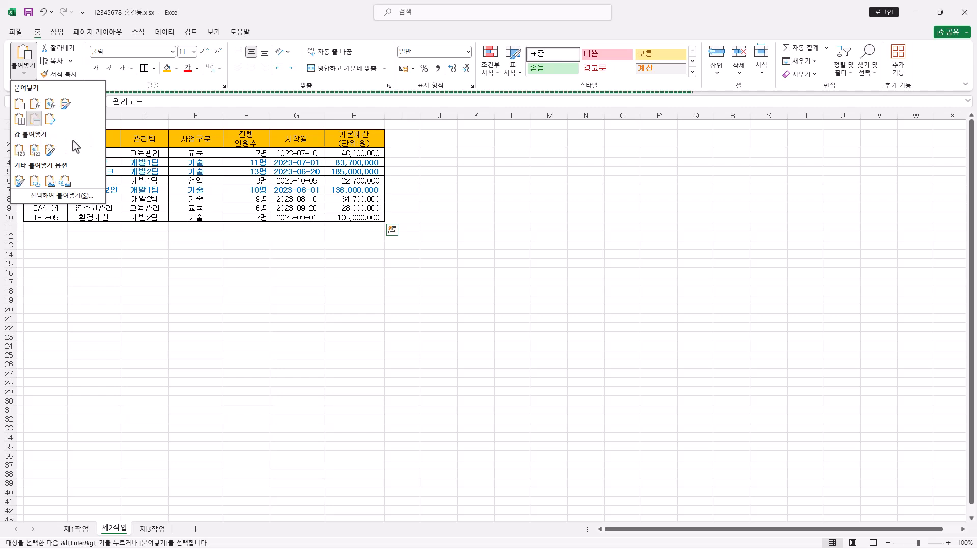
left_click(35, 121)
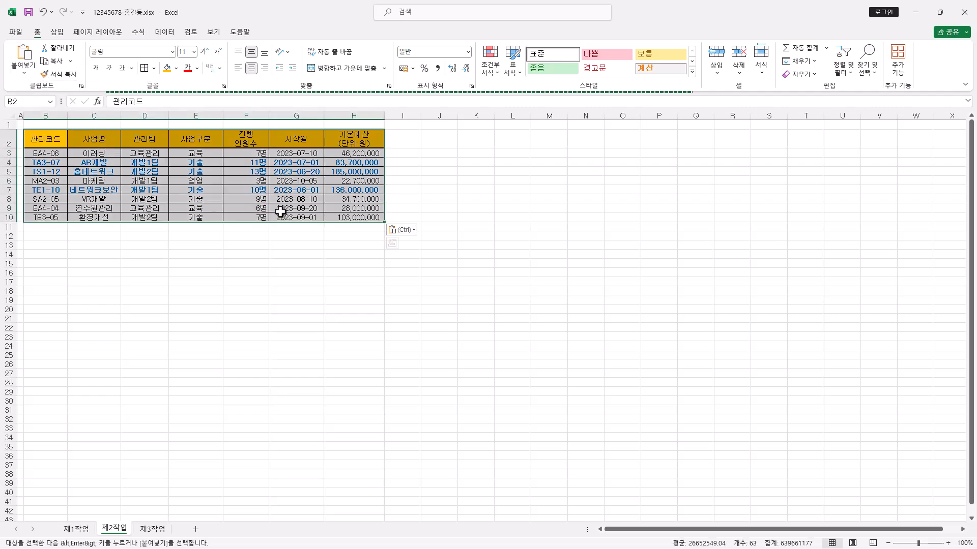
scroll(281, 210, "up", 2, "ctrl")
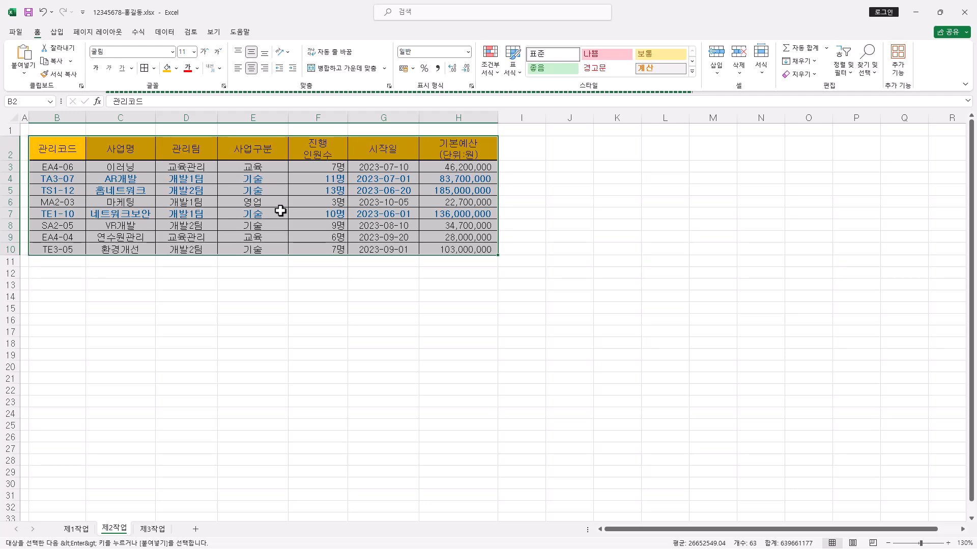
scroll(334, 224, "up", 1, "ctrl")
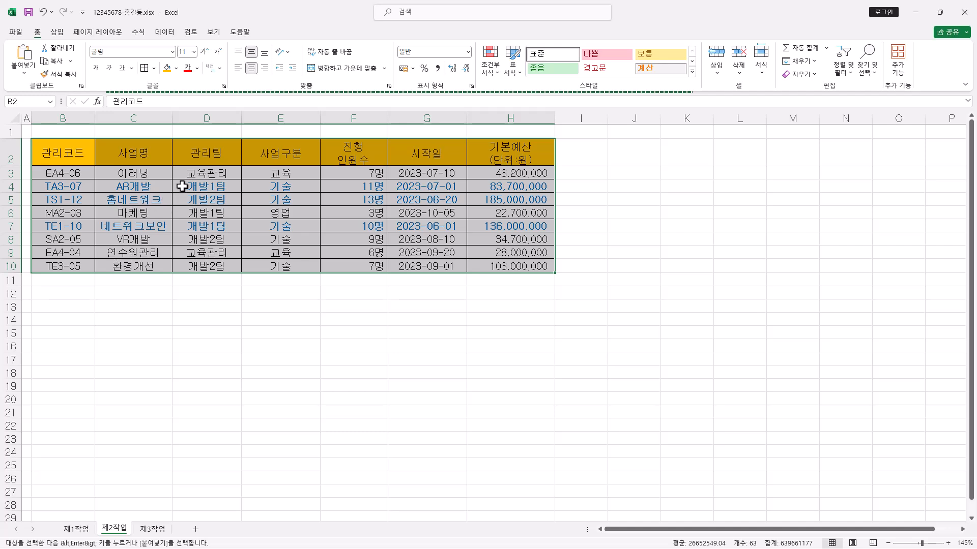
key("ctrl+v")
Copy the 사업구분 and 기본예산(단위:원) headers from row 2 to B13:C13 as the criteria headers
left_click(296, 152)
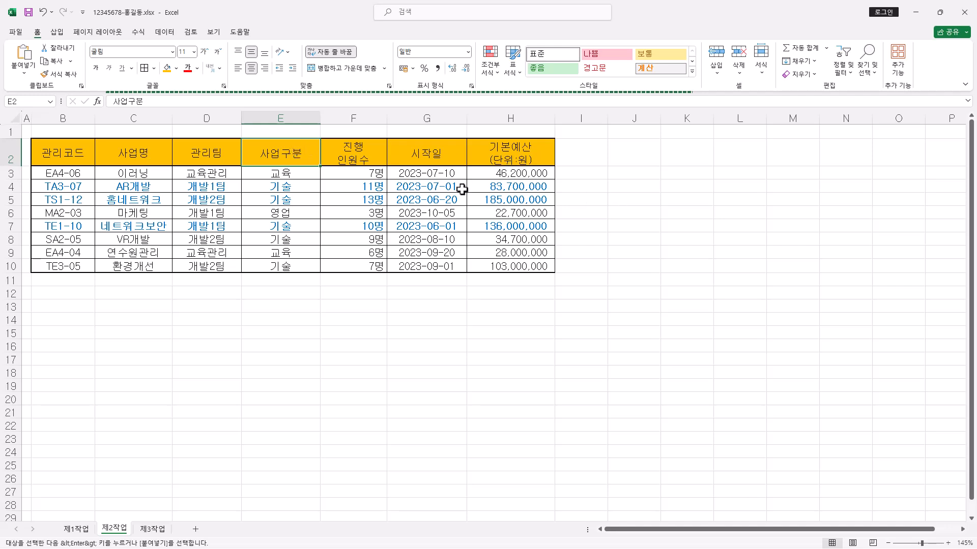
left_click(534, 160, "ctrl")
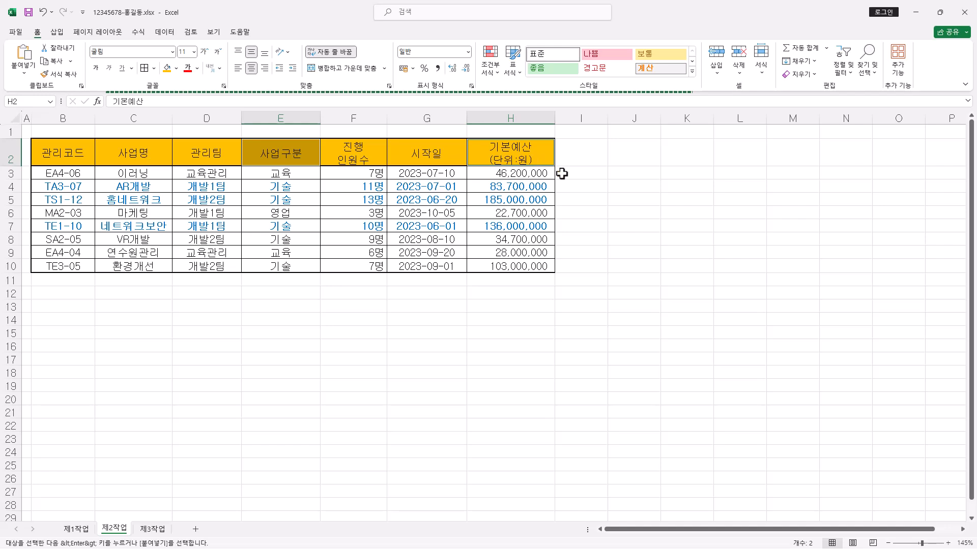
key("ctrl+c")
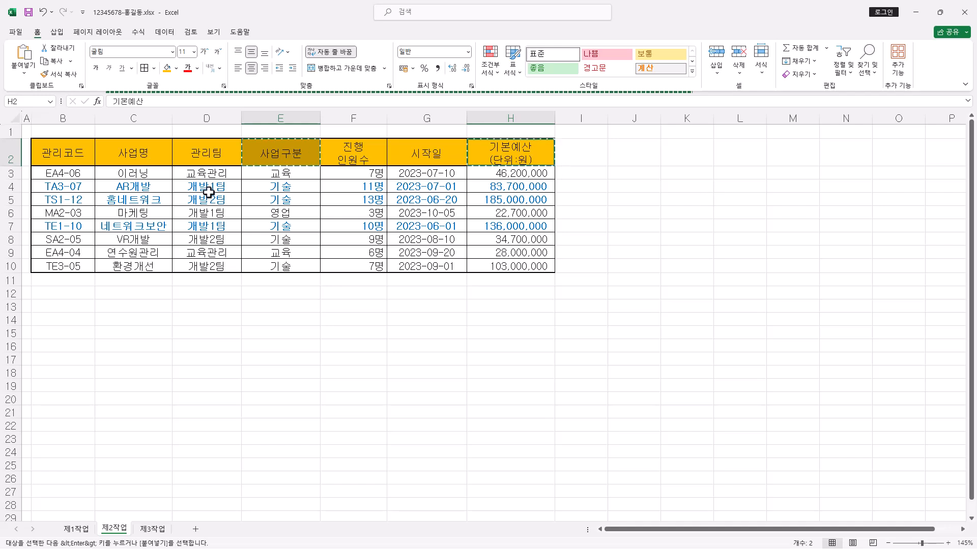
left_click(69, 307)
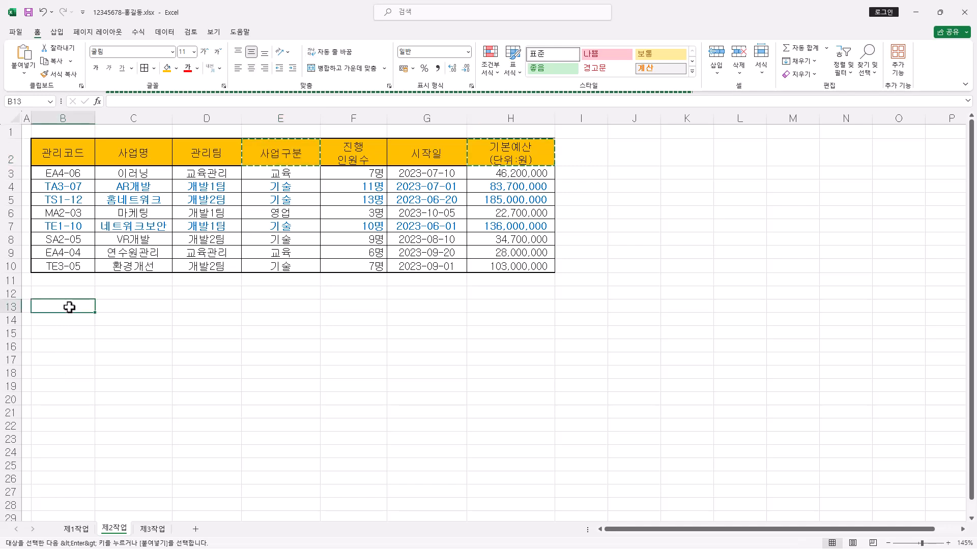
key("shift+Right")
key("ctrl+v")
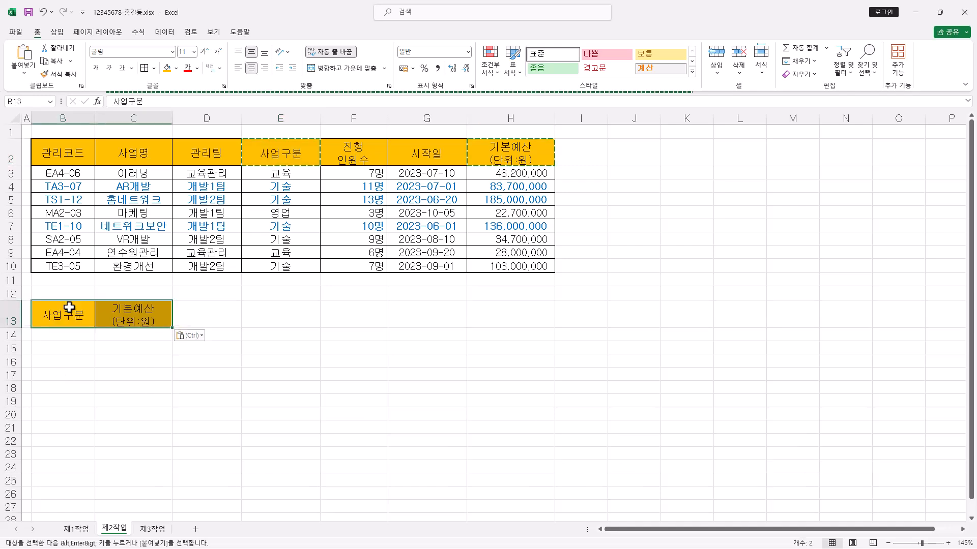
Enter 교육 in B14 as the criterion under the 사업구분 header
left_click(98, 319)
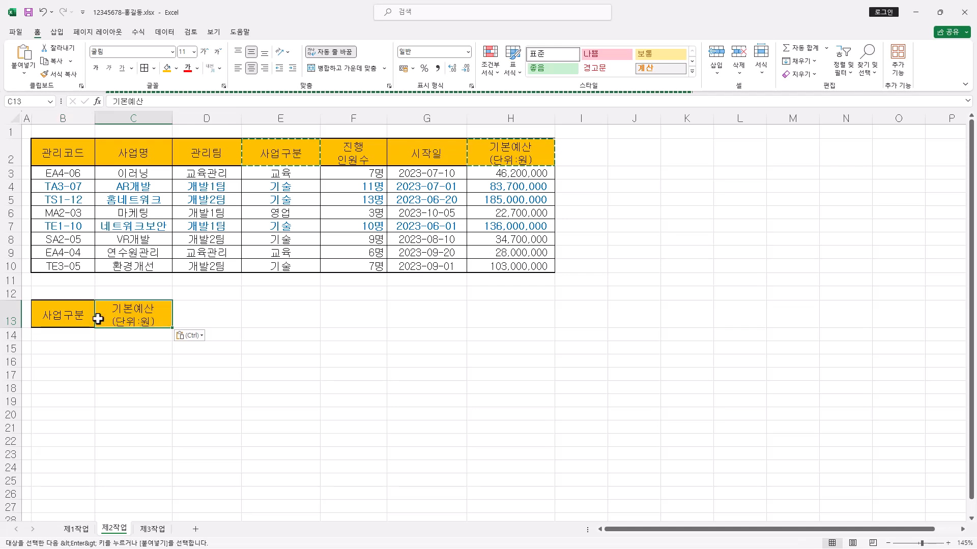
left_click(76, 320)
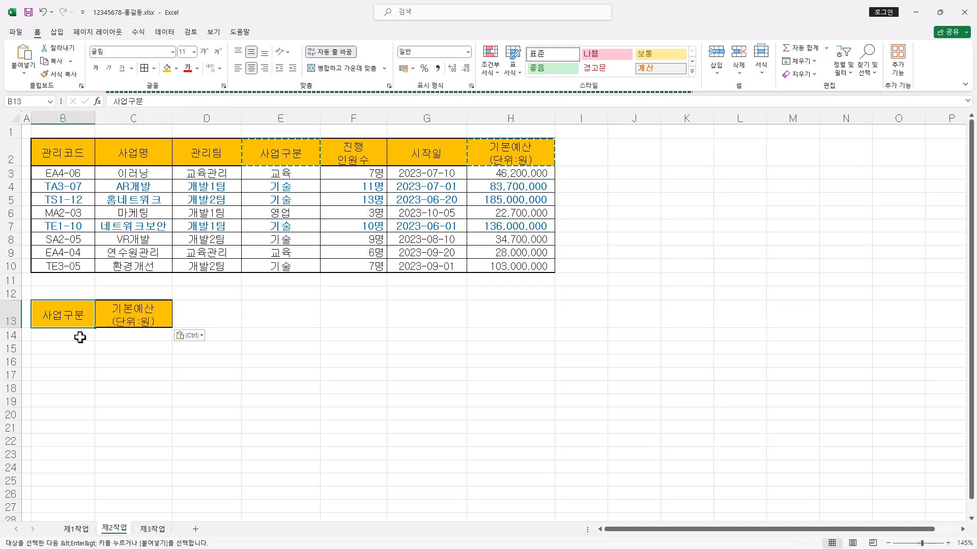
left_click(80, 337)
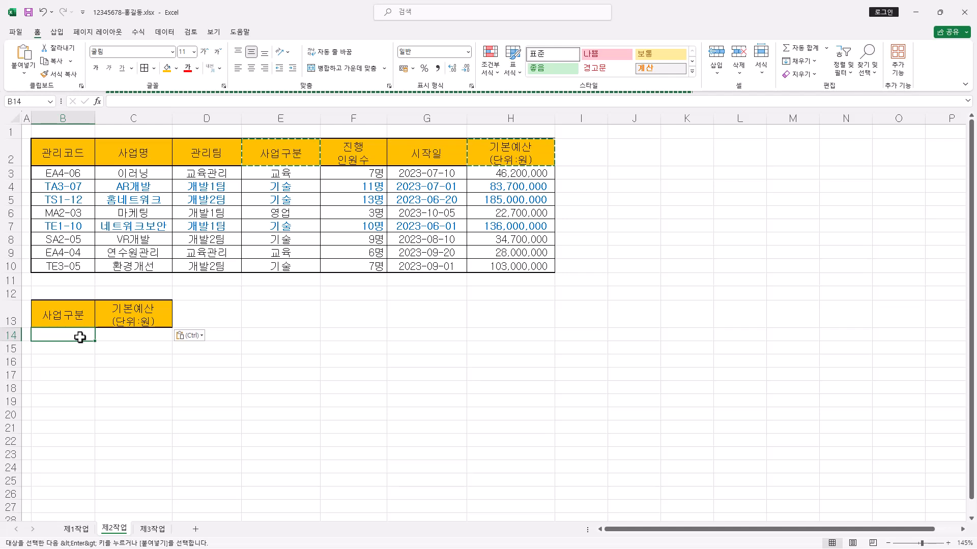
type("교유")
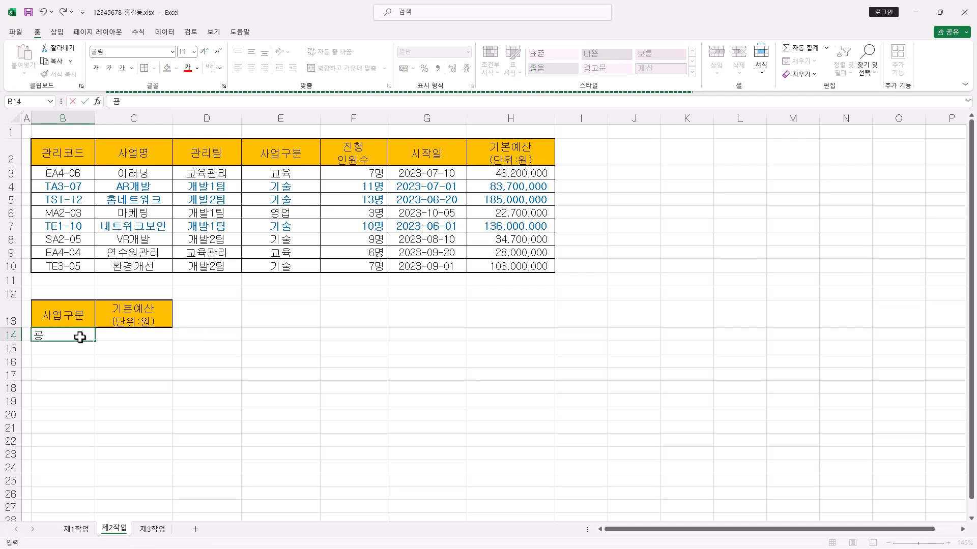
type("ㄱ")
key("Tab")
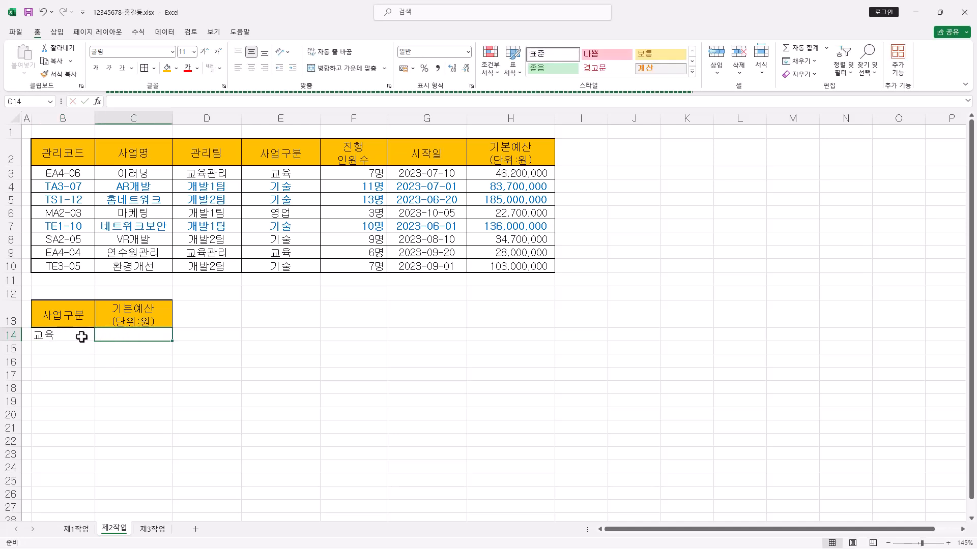
Enter >=130000000 in C15 as the 기본예산 criterion, one row lower to form an OR condition
left_click(144, 312)
left_click(146, 335)
left_click(140, 349)
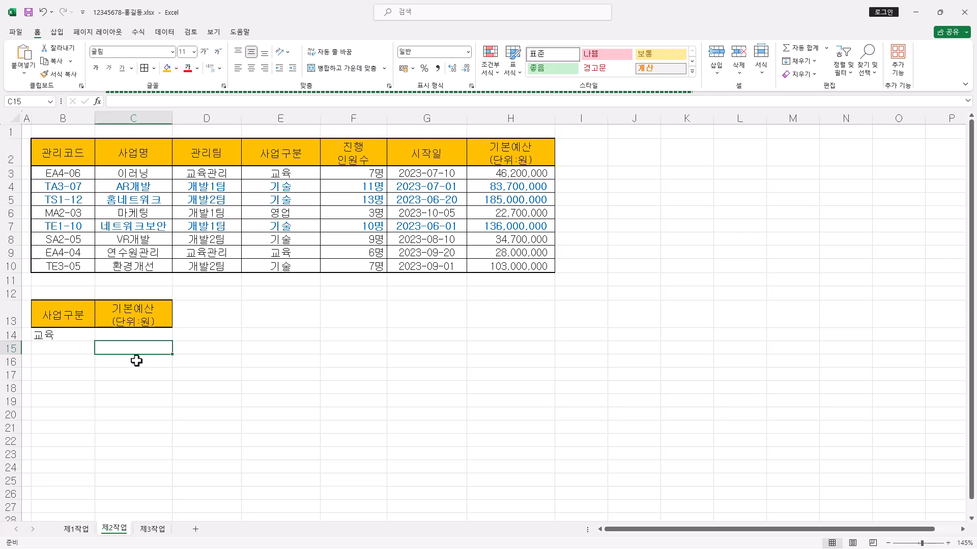
type(">=")
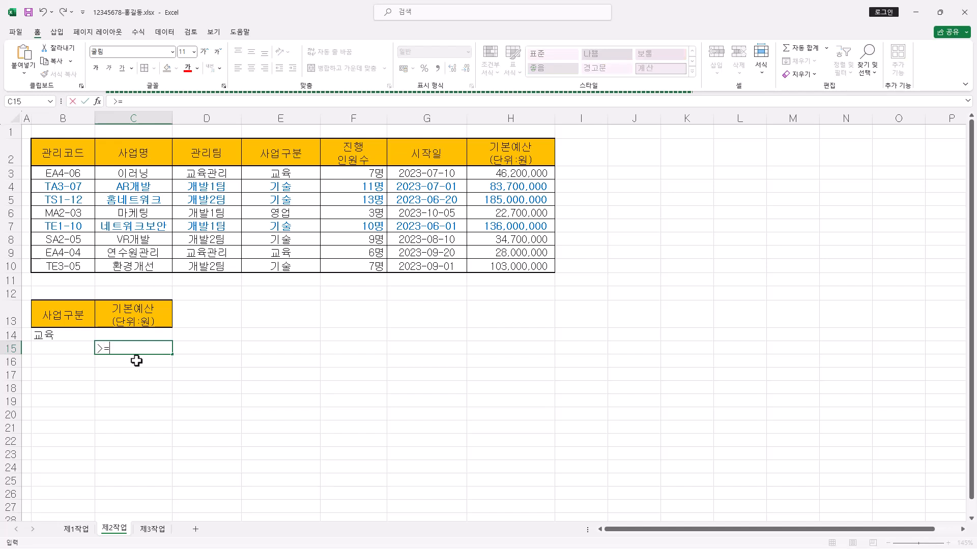
type("130000000")
key("Return")
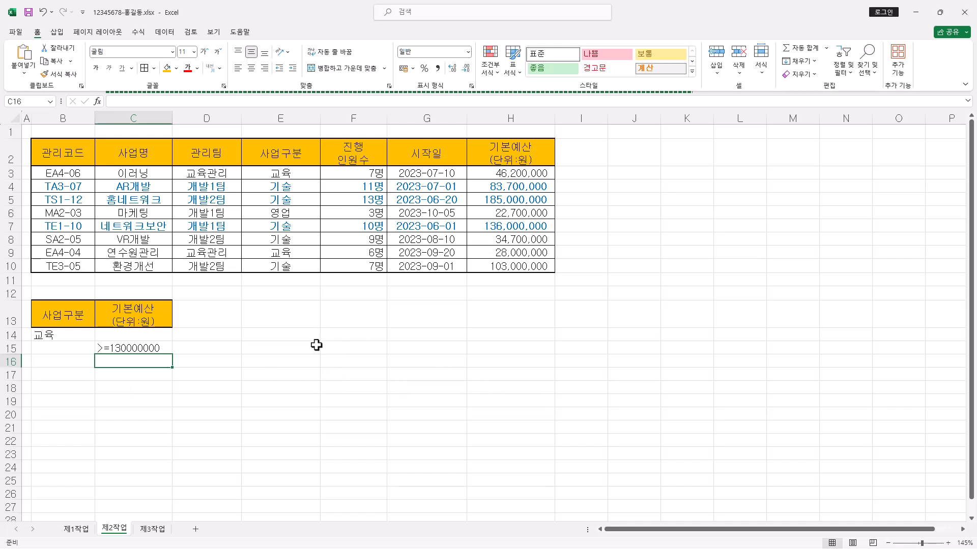
Copy the 관리코드, 사업명, 진행인원수 and 기본예산(단위:원) headers from row 2 to the output area starting at B18
left_click(81, 158)
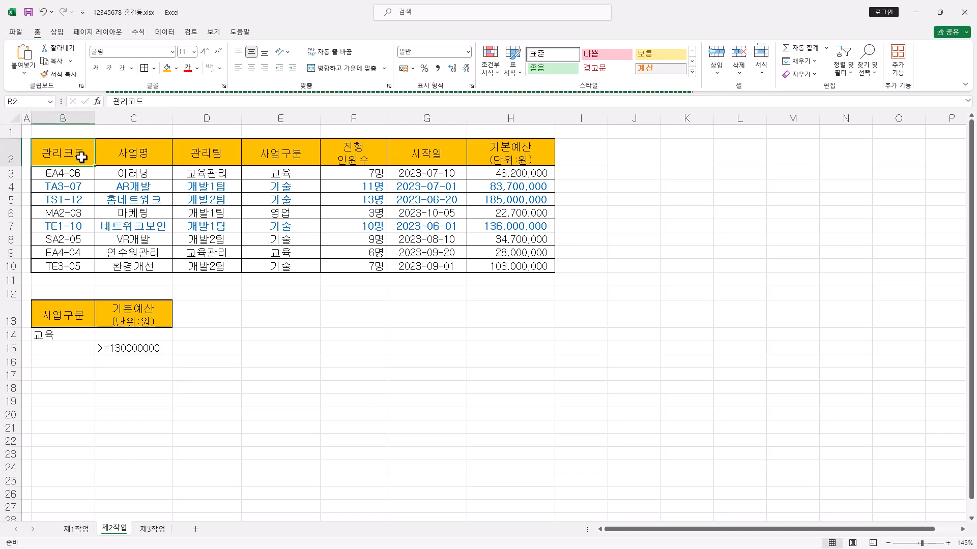
left_click_drag(81, 158, 122, 156)
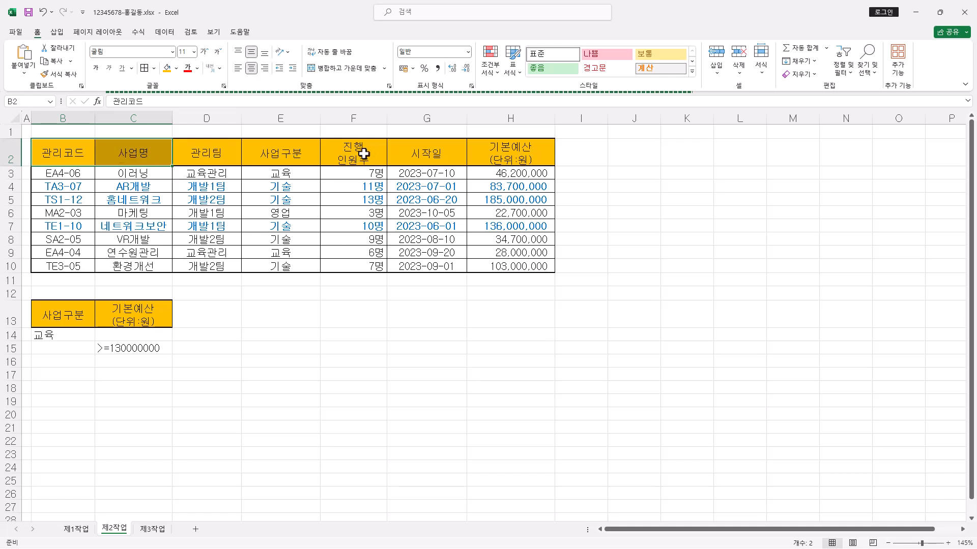
left_click(363, 153, "ctrl")
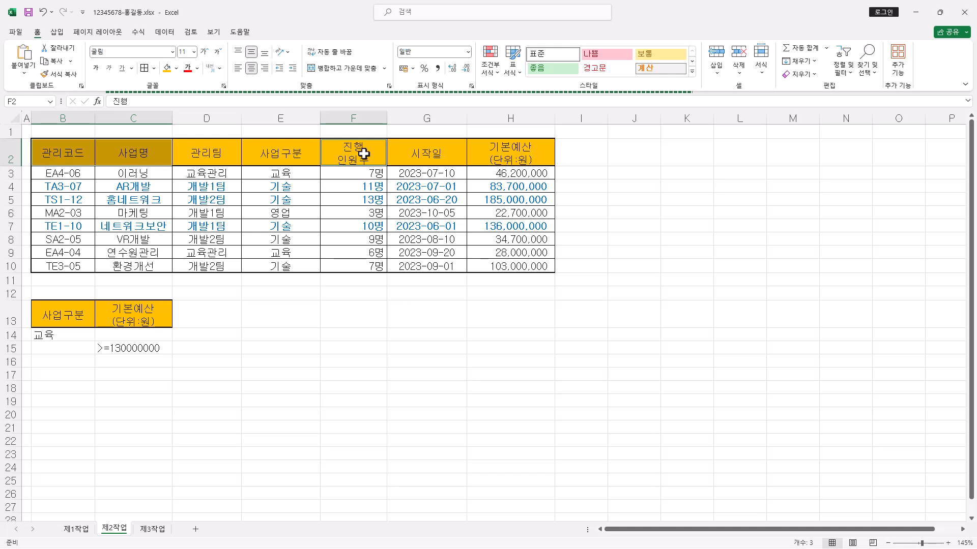
left_click(529, 155, "ctrl")
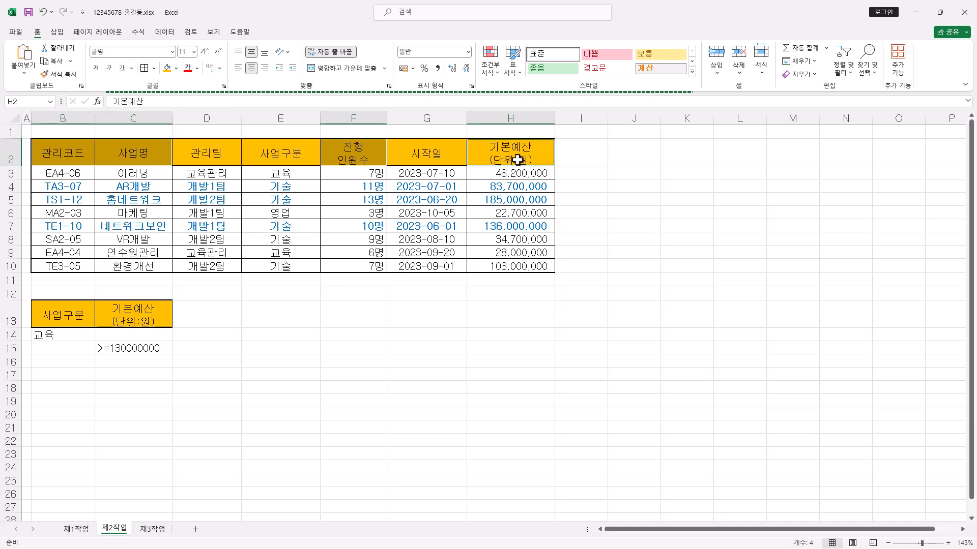
key("ctrl+c")
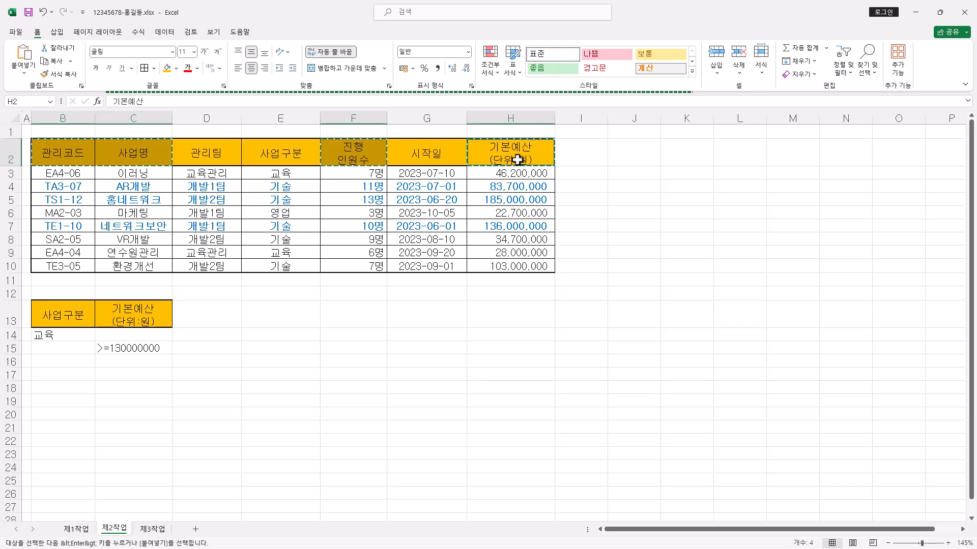
left_click(65, 388)
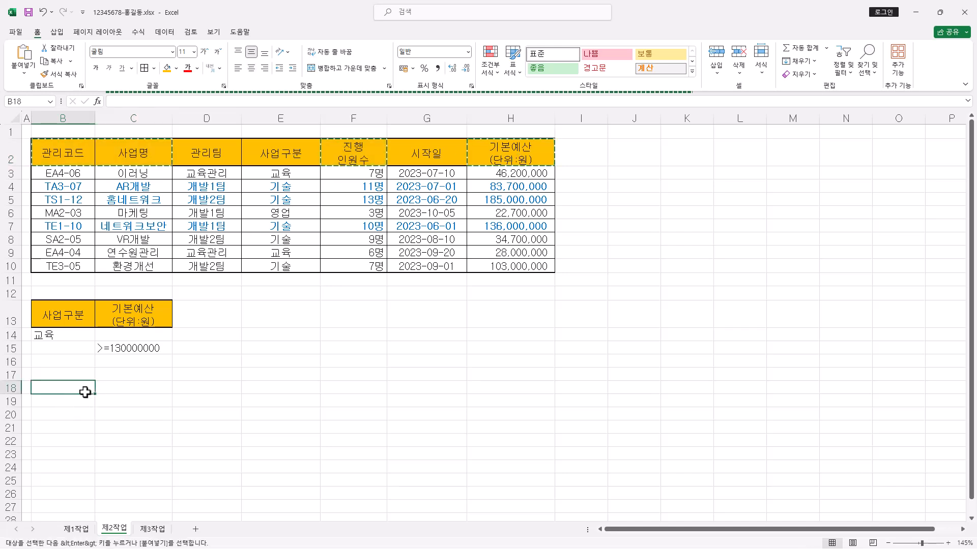
key("ctrl+v")
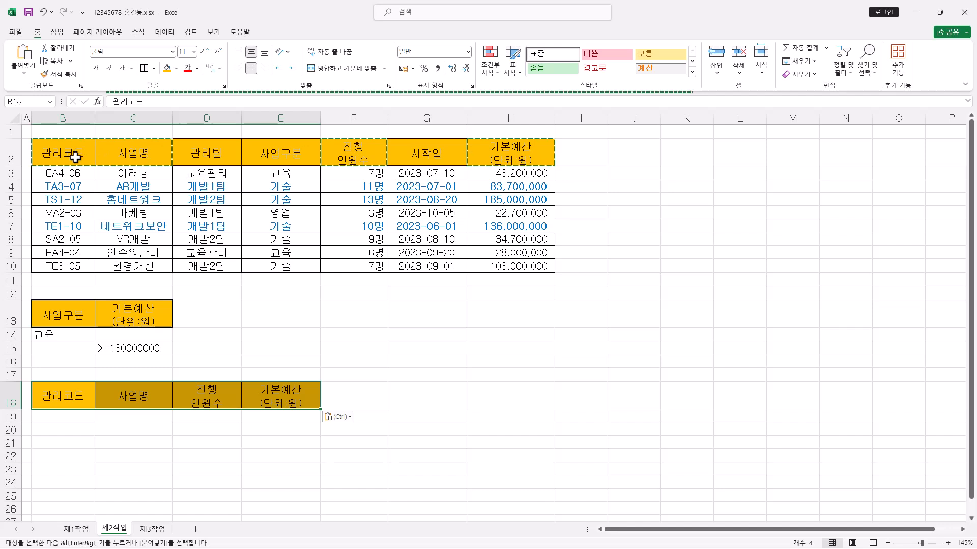
Start an advanced filter on the list range B2:H10 and set it to copy the results to another location
left_click_drag(76, 157, 485, 264)
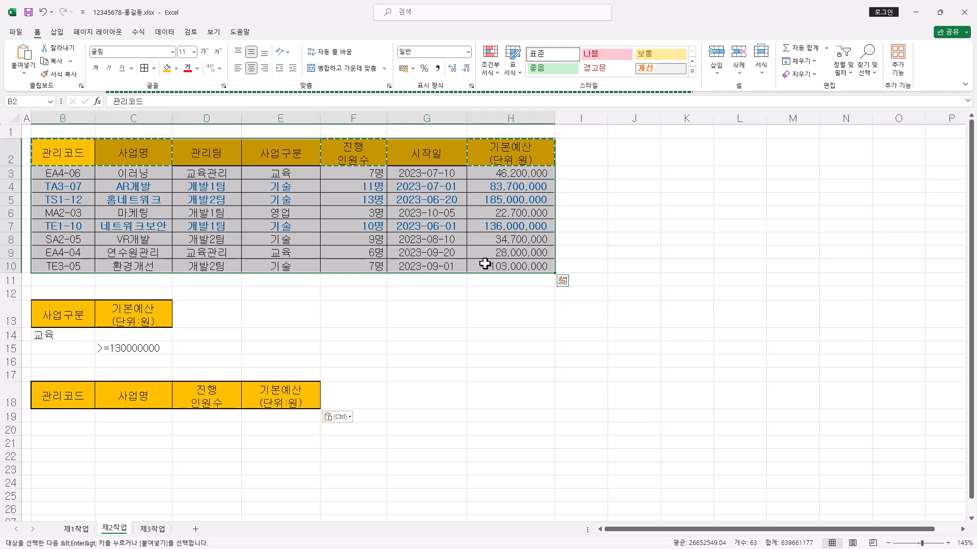
left_click(173, 32)
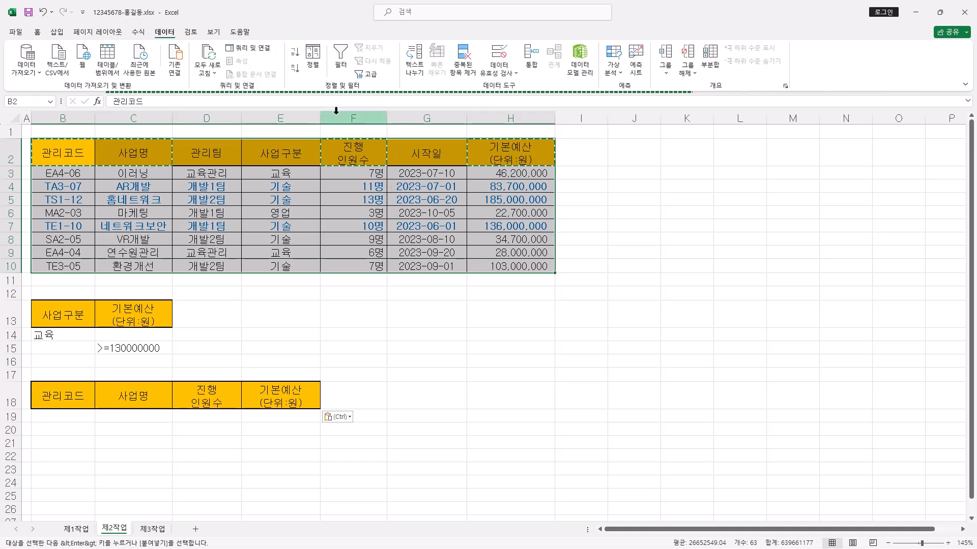
left_click(367, 75)
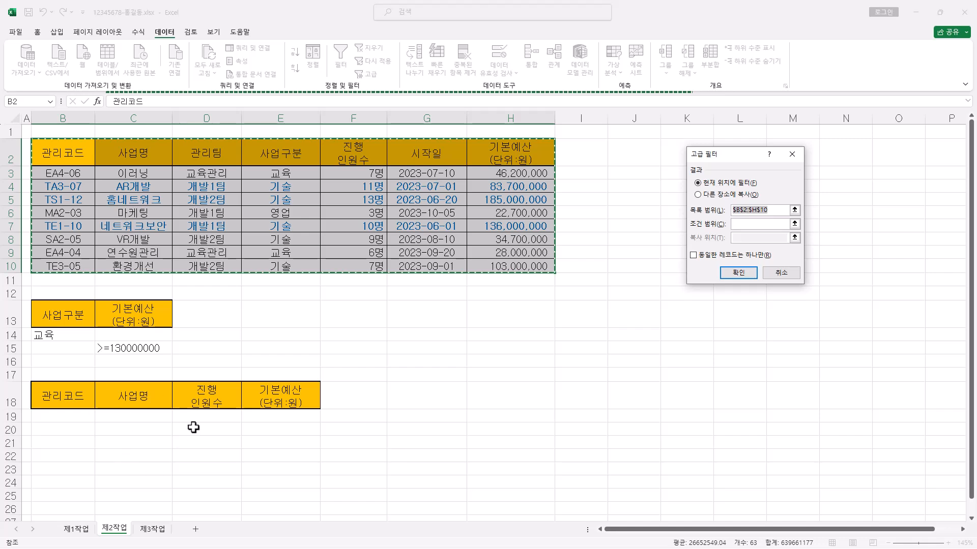
left_click(713, 195)
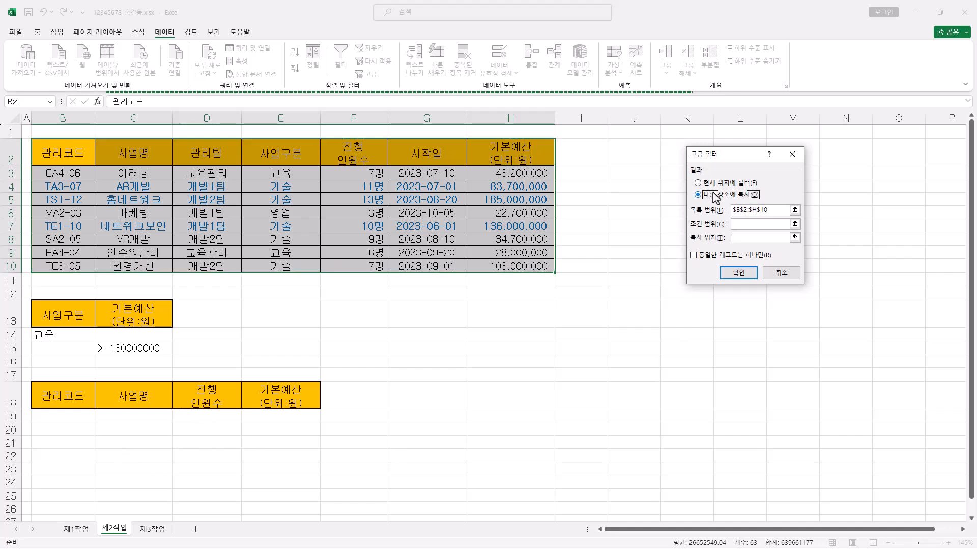
left_click_drag(747, 161, 672, 148)
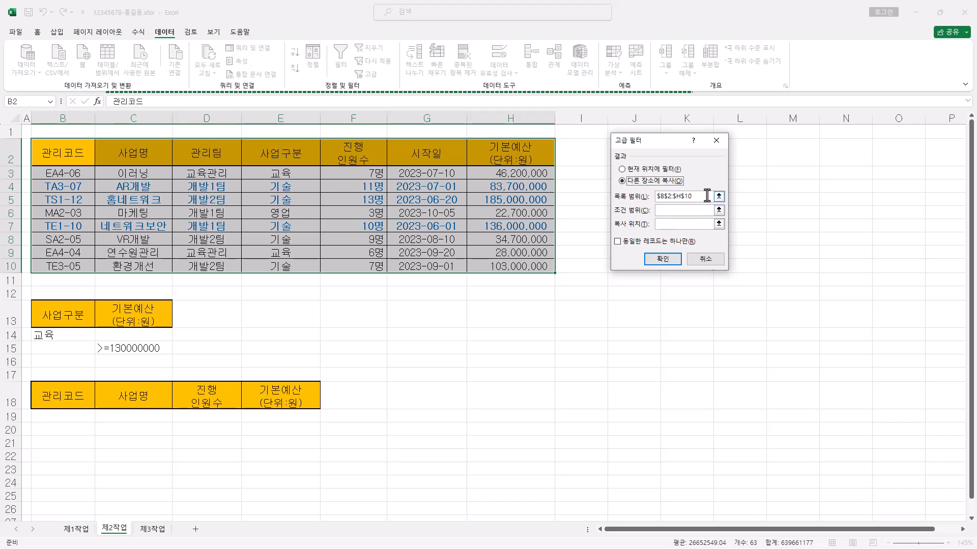
Use B13:C15 as the criteria range and B18:E18 as the copy destination, and run the advanced filter
left_click(659, 212)
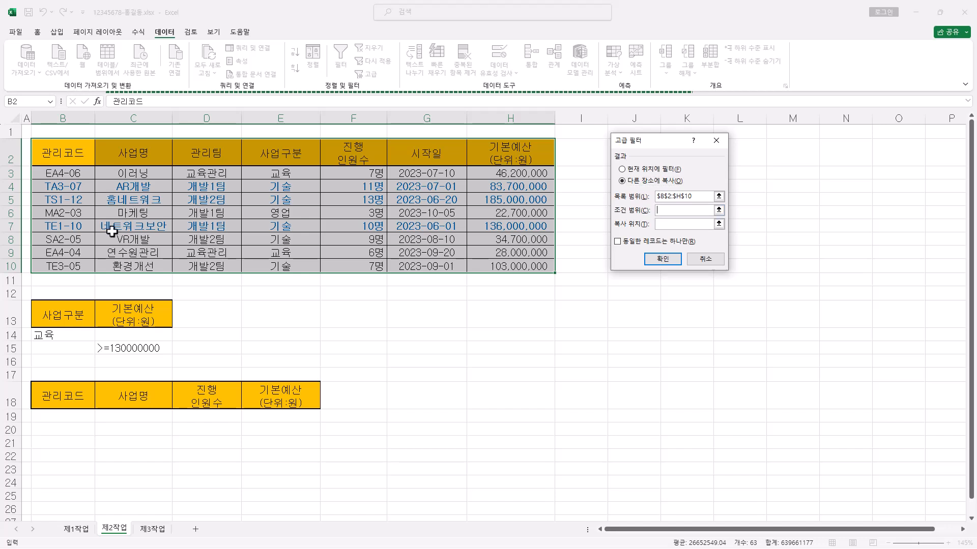
left_click_drag(63, 310, 132, 345)
left_click(671, 225)
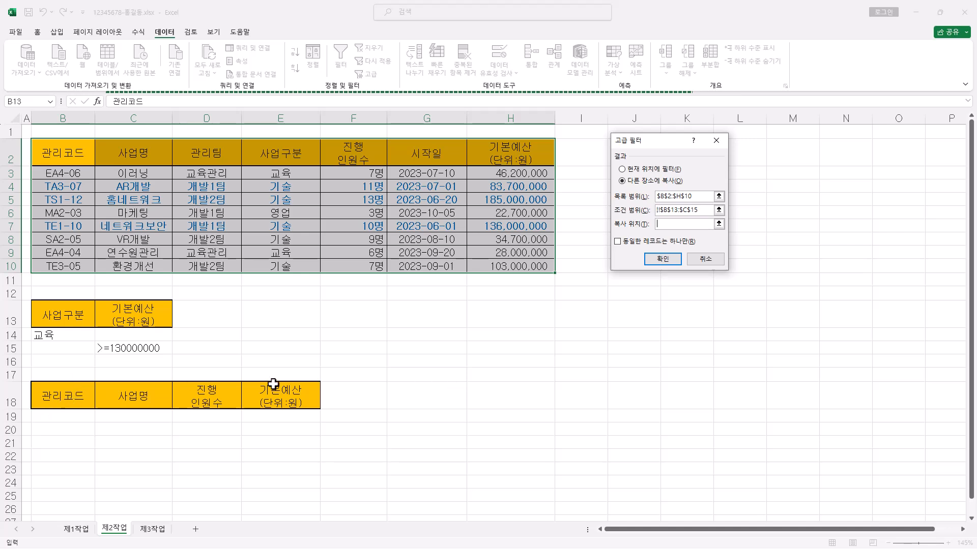
left_click(68, 400)
left_click_drag(70, 401, 257, 400)
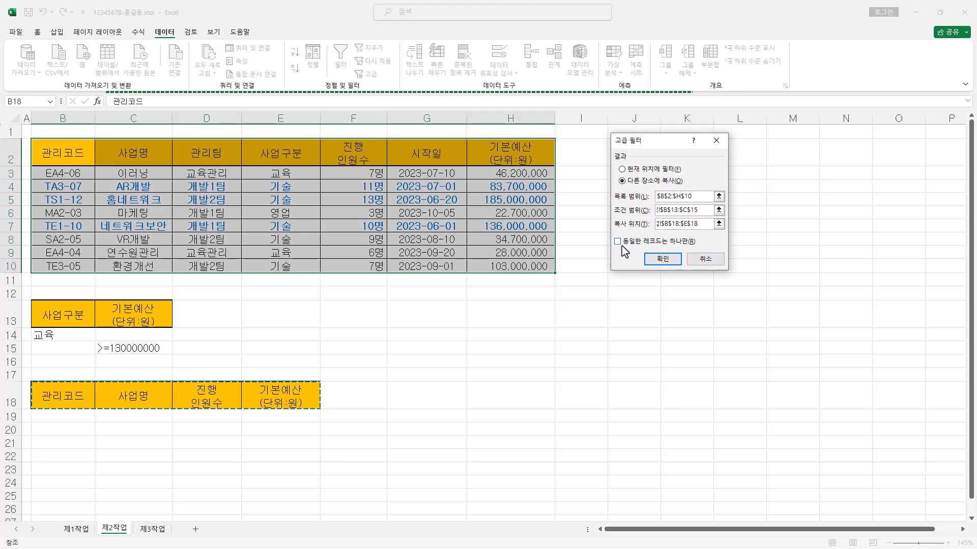
left_click(663, 260)
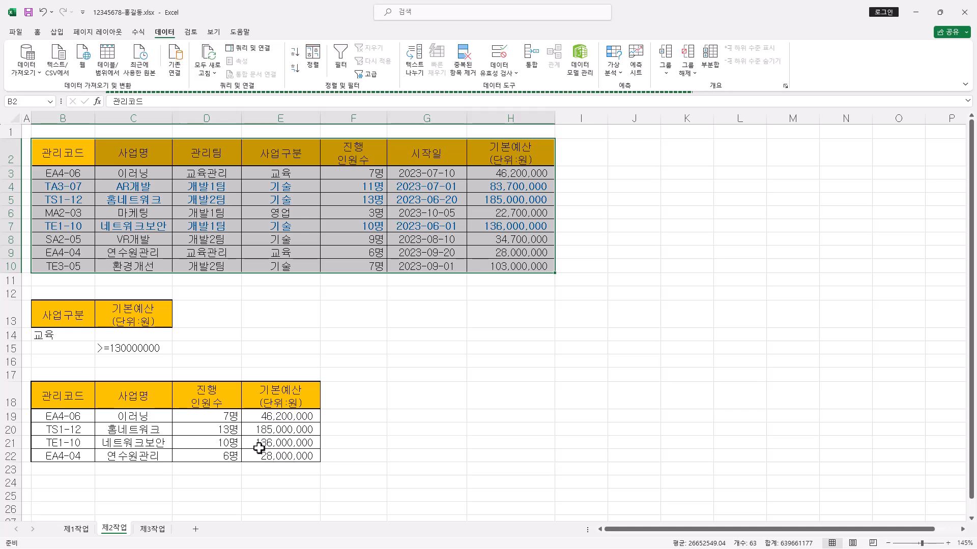
Remove the fill color from the extracted results in B18:E22
left_click(69, 401)
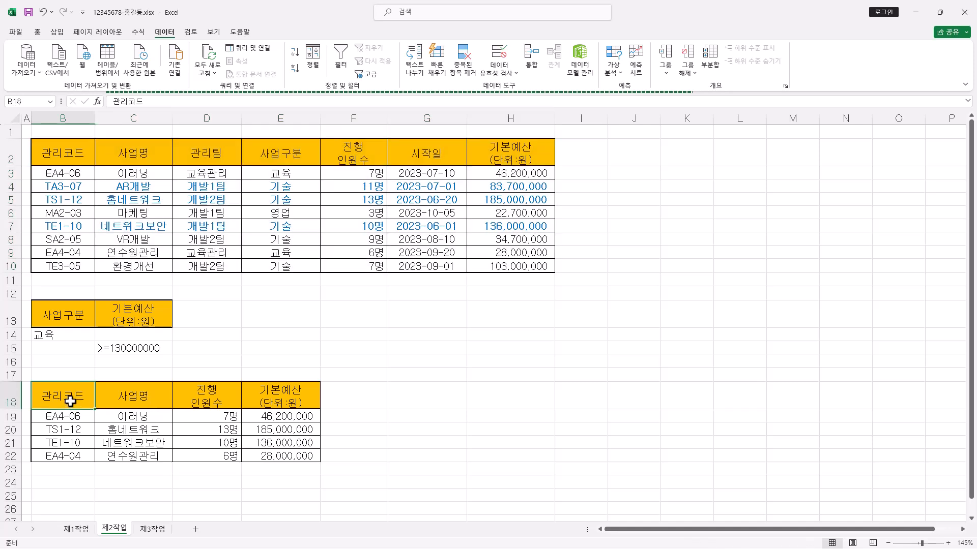
left_click_drag(71, 400, 285, 454)
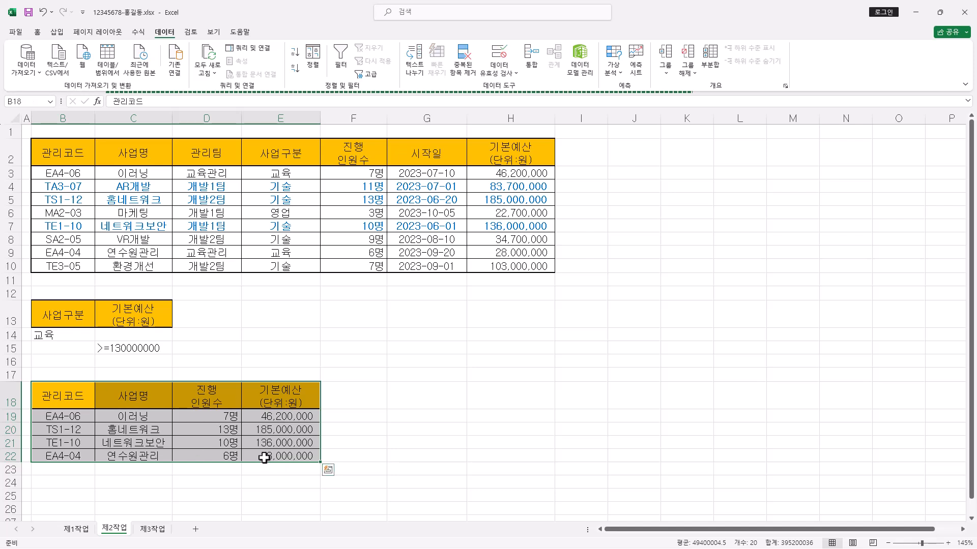
left_click(37, 32)
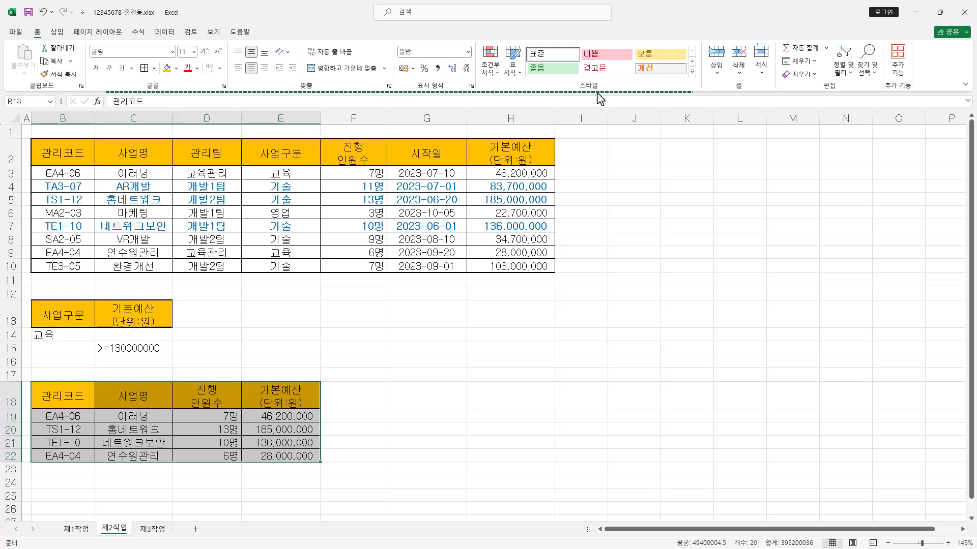
left_click(514, 71)
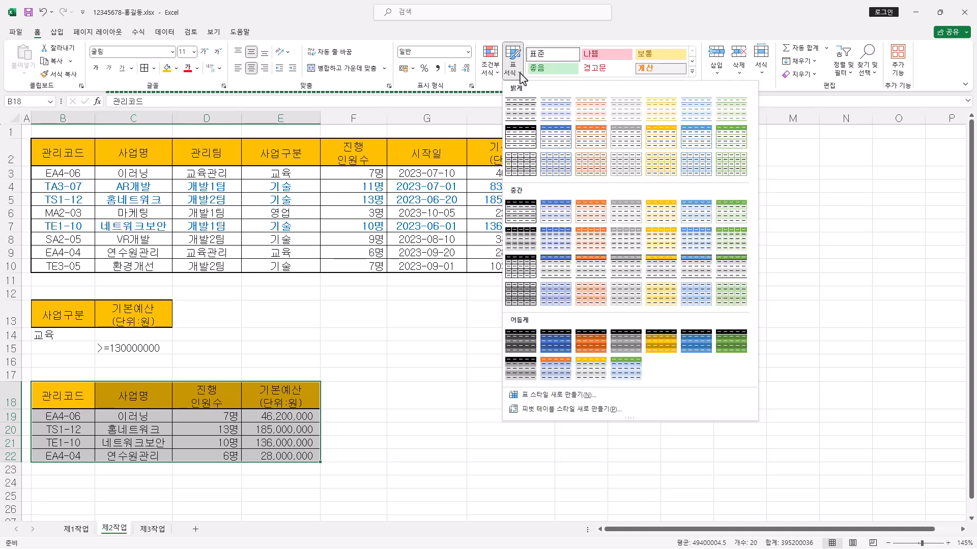
left_click(39, 33)
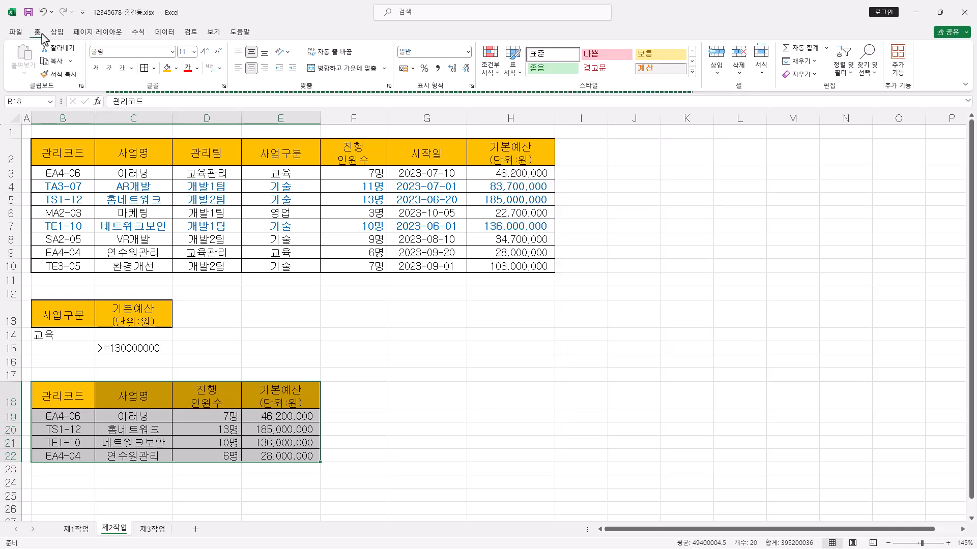
left_click(176, 71)
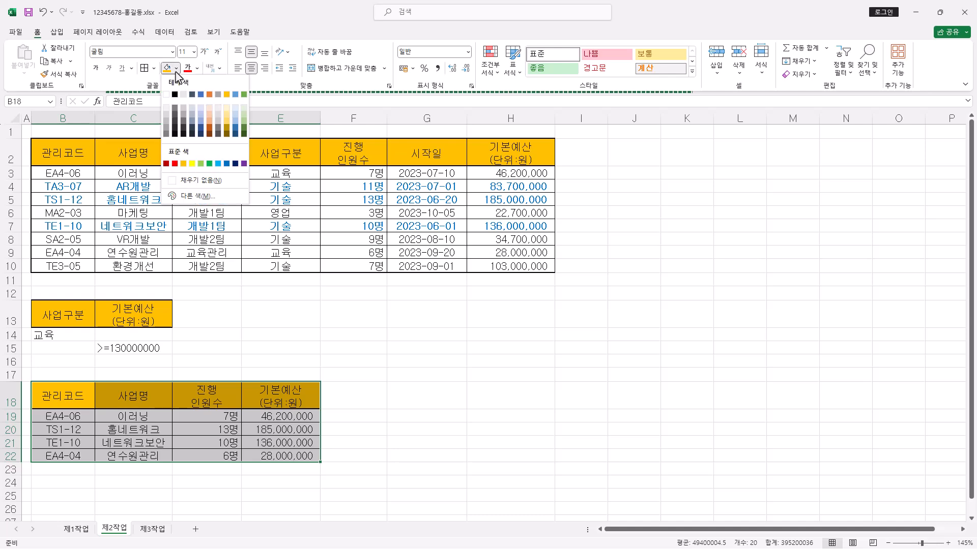
left_click(204, 181)
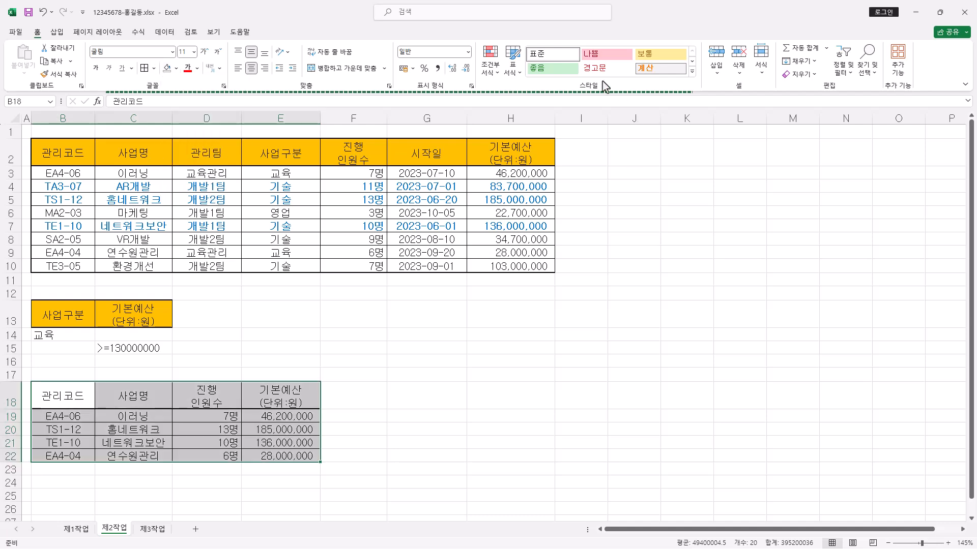
Format B18:E22 as a table with headers, using the green style in the first row of the 중간 (medium) group
left_click(517, 76)
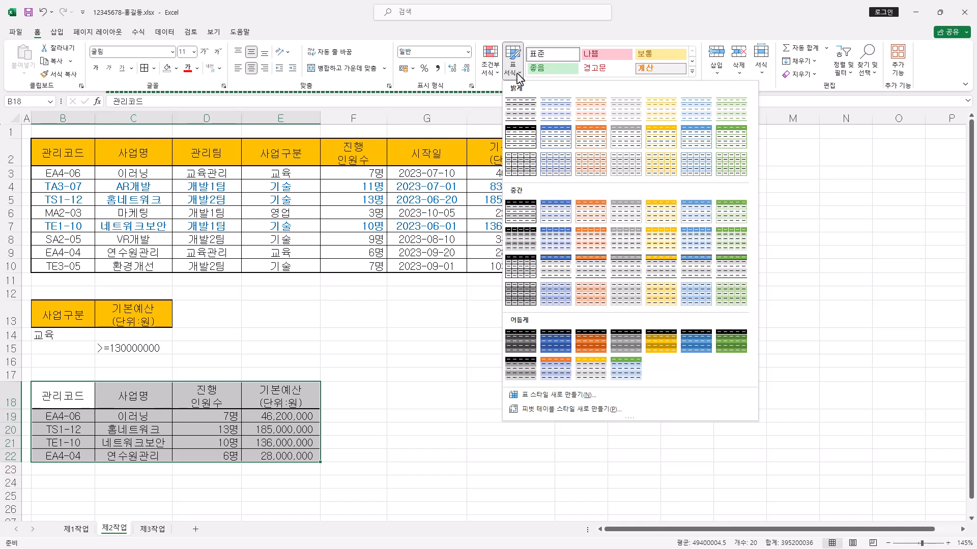
left_click(732, 210)
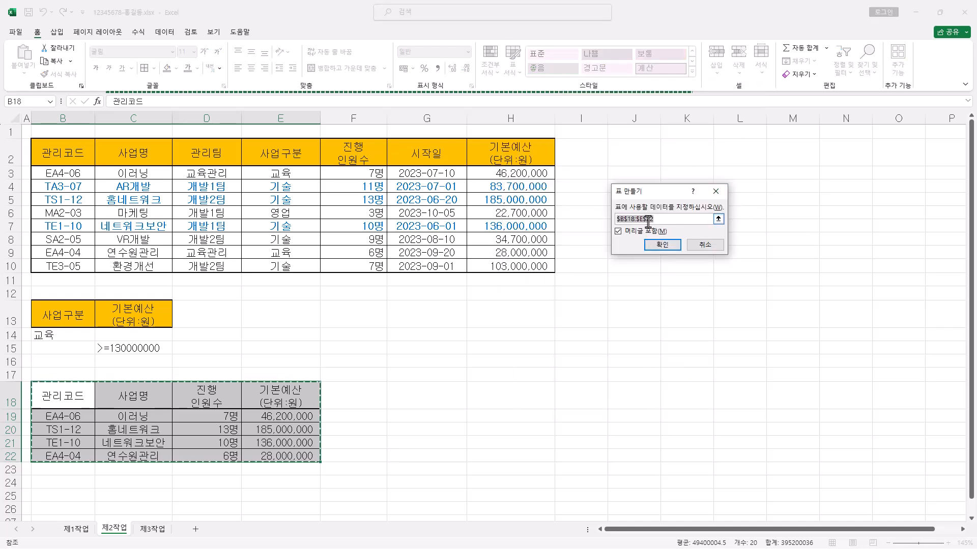
left_click(668, 245)
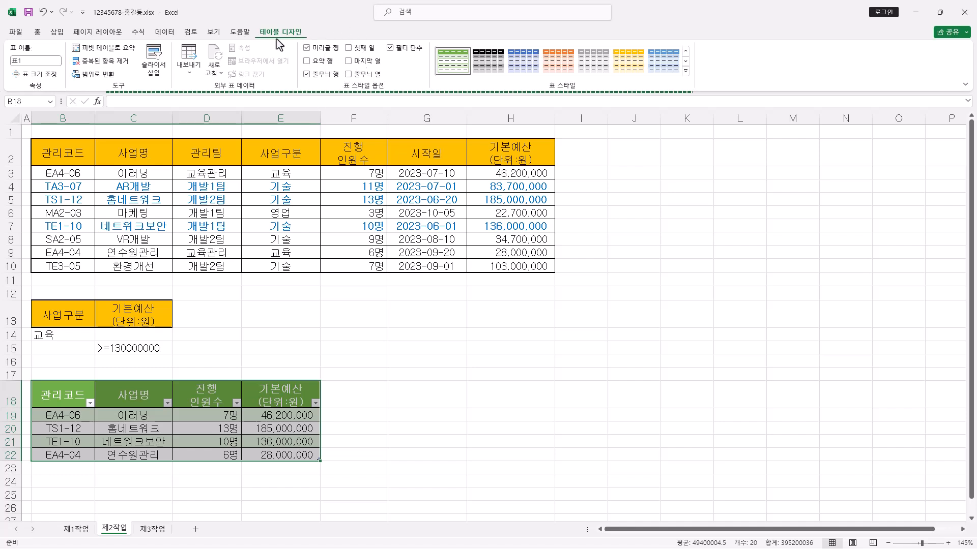
Switch the table's filter buttons off and back on, and save the workbook
left_click(391, 49)
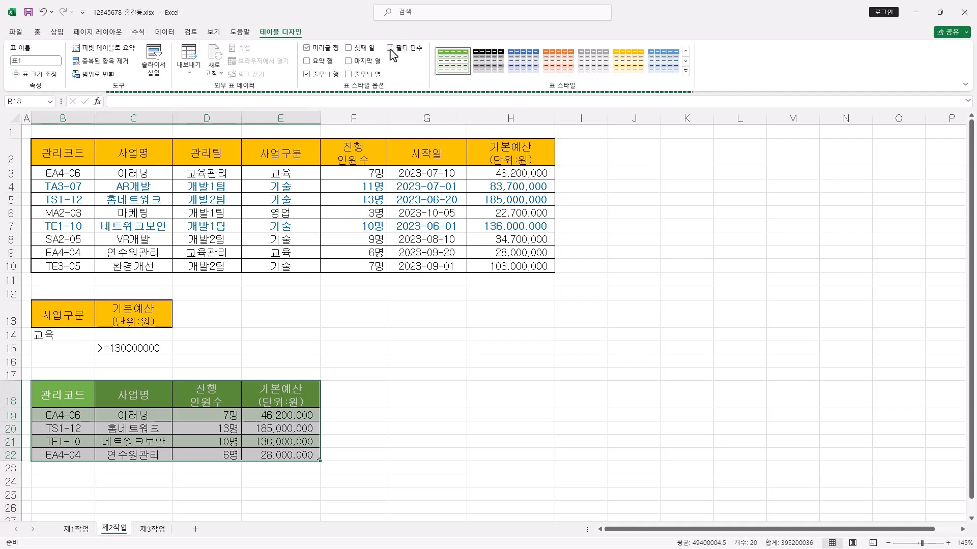
left_click(403, 49)
left_click(29, 17)
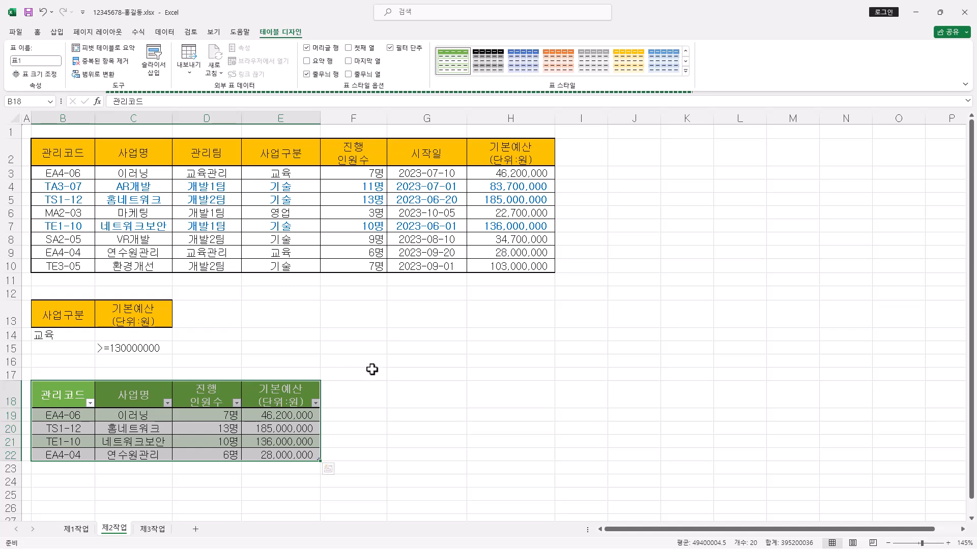
Insert a pivot table from 제1작업!B4:H12 at cell B2 of the existing 제3작업 sheet
left_click(76, 529)
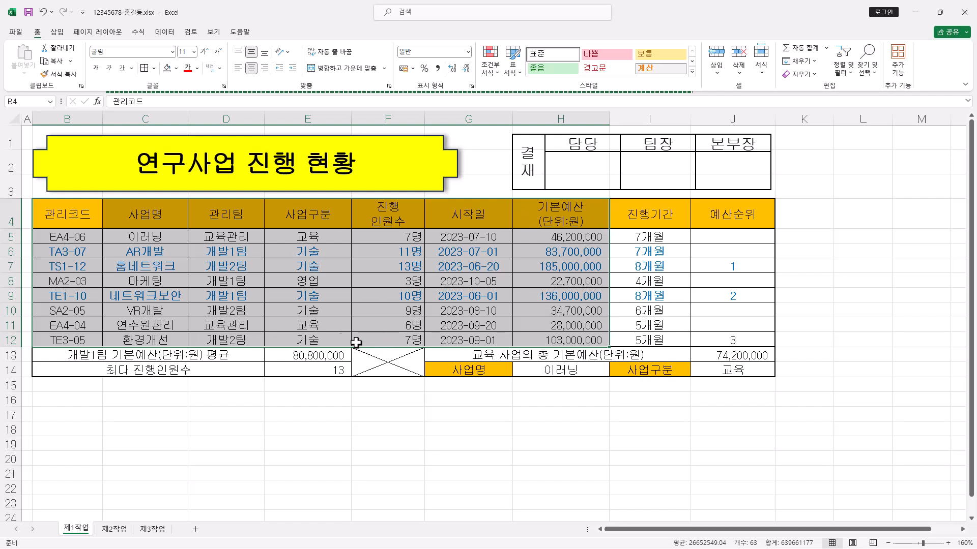
left_click(56, 32)
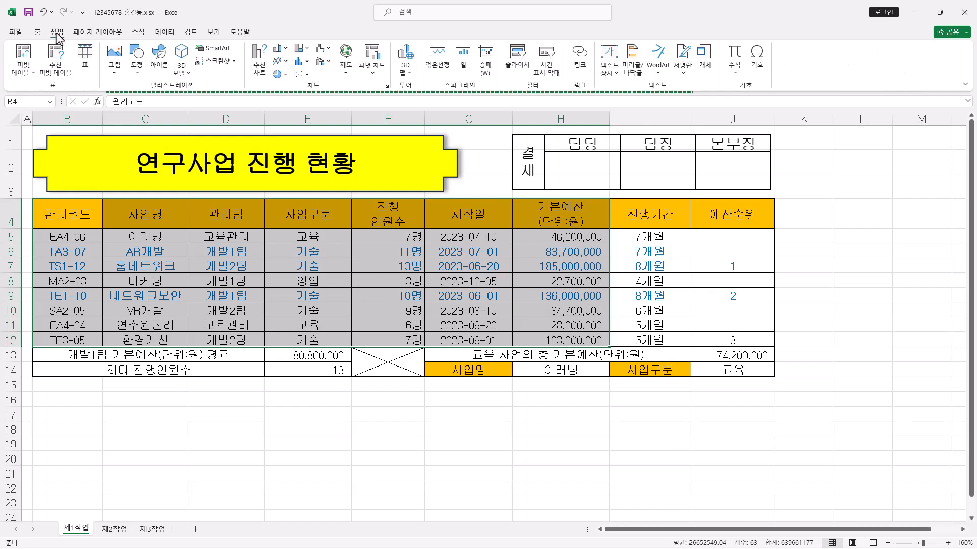
left_click(29, 58)
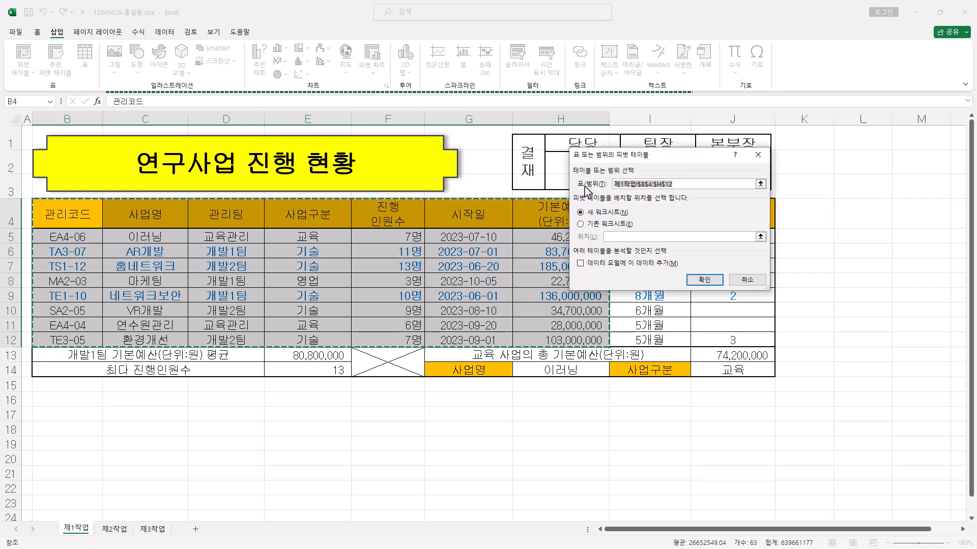
left_click(597, 229)
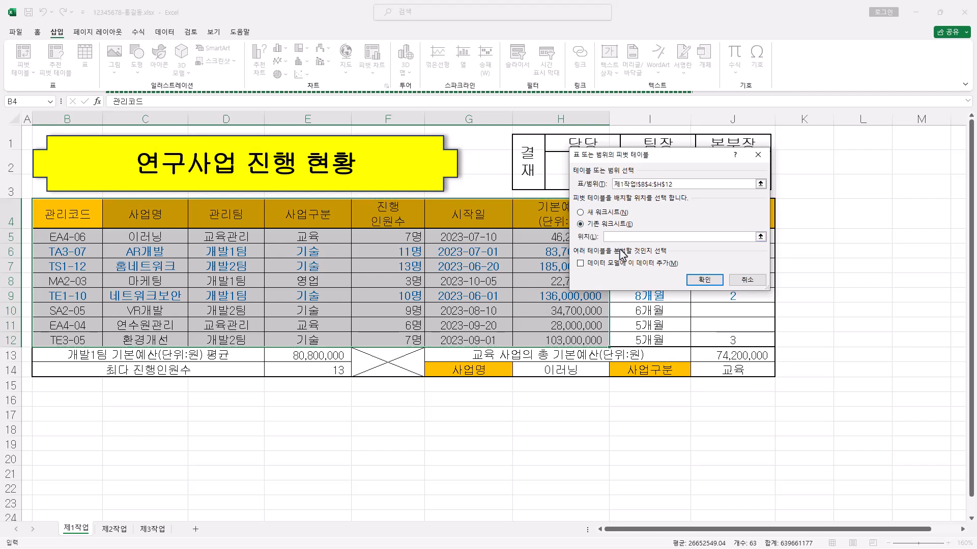
left_click(153, 531)
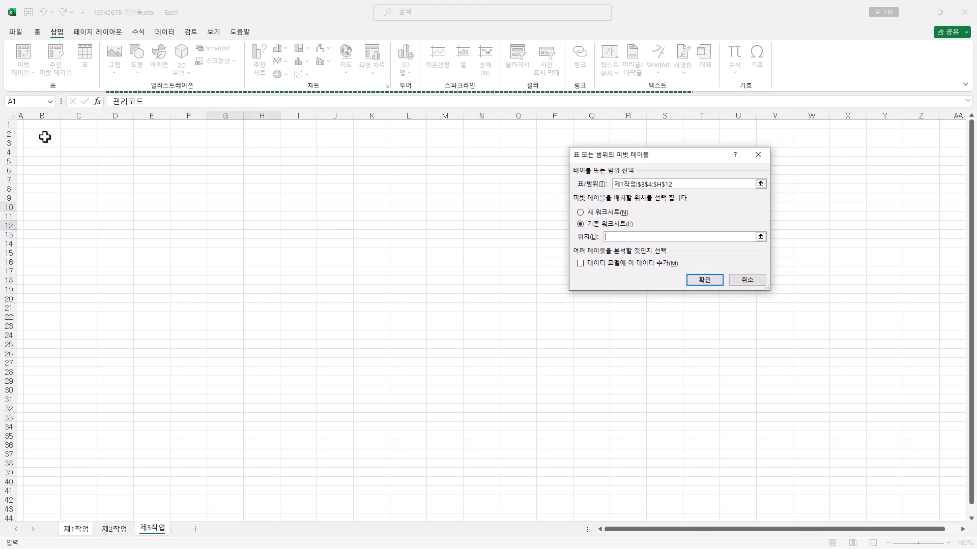
left_click(44, 137)
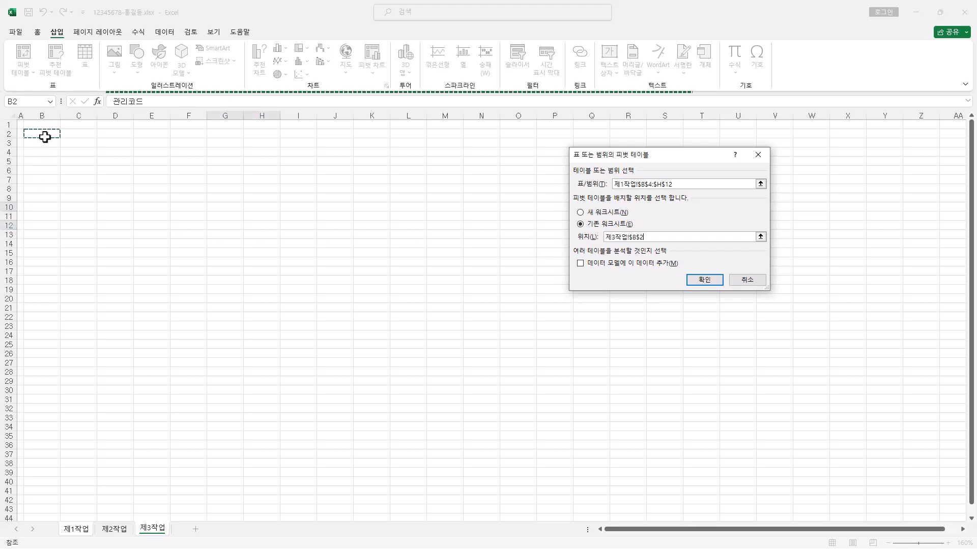
left_click(705, 280)
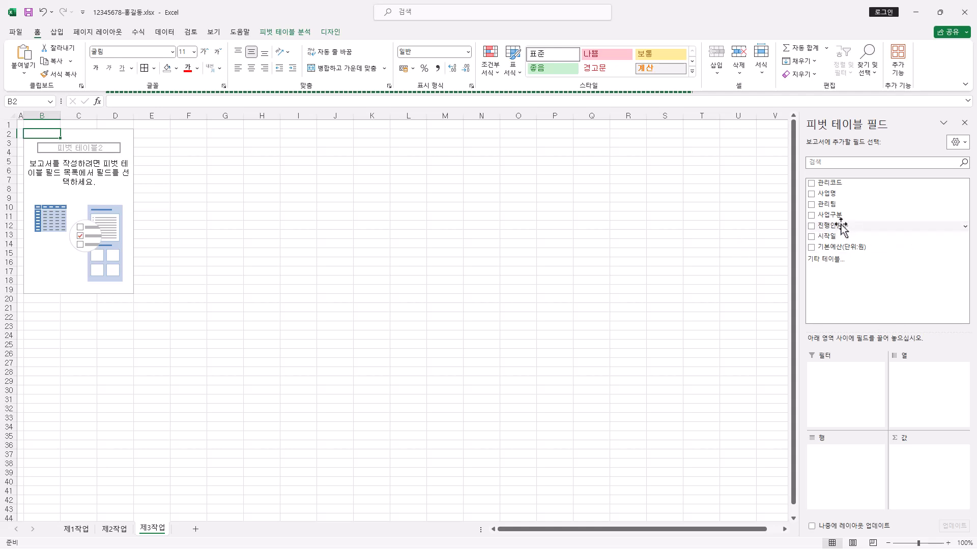
Lay out the pivot table with 진행인원수 as rows, 사업구분 as columns, and 사업명 and 기본예산(단위:원) as values
left_click_drag(840, 228, 856, 453)
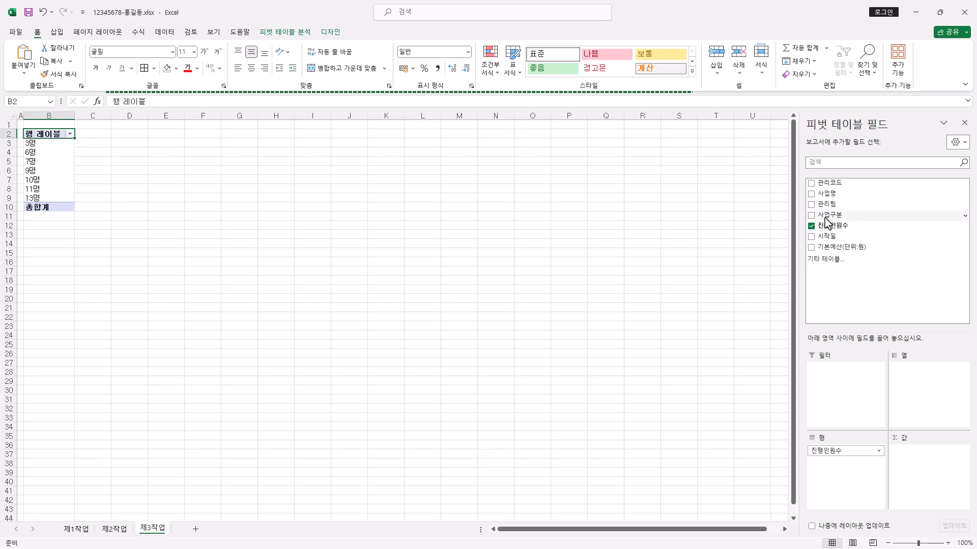
left_click_drag(827, 218, 927, 382)
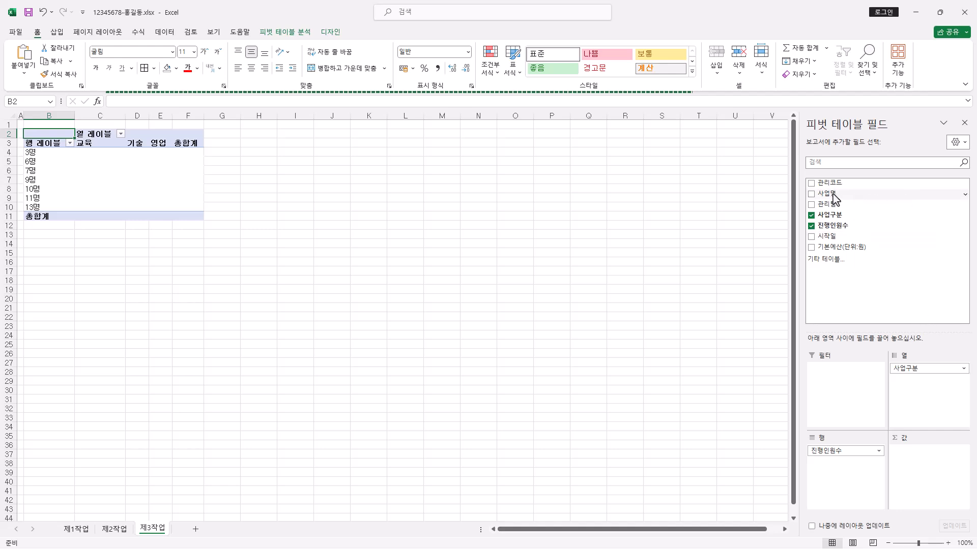
left_click_drag(833, 196, 932, 453)
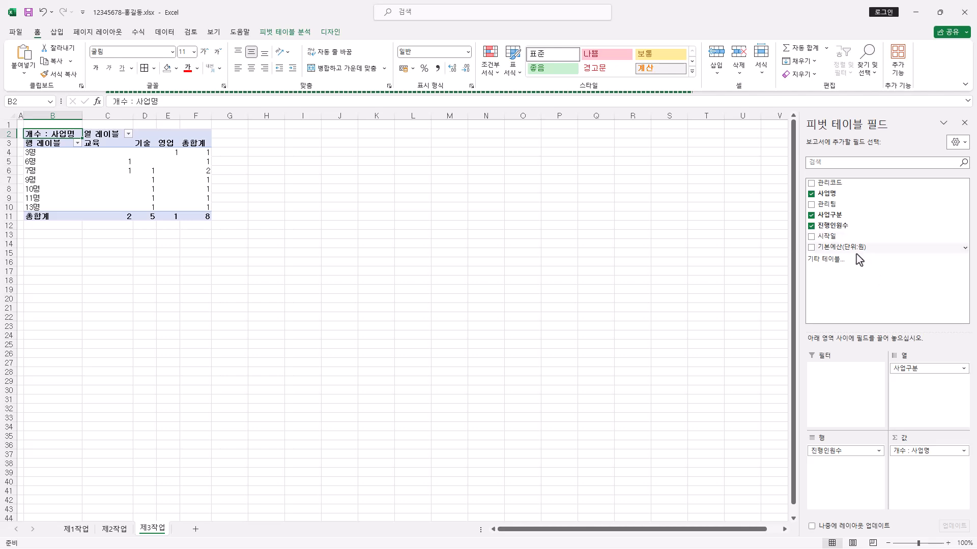
left_click_drag(840, 252, 934, 464)
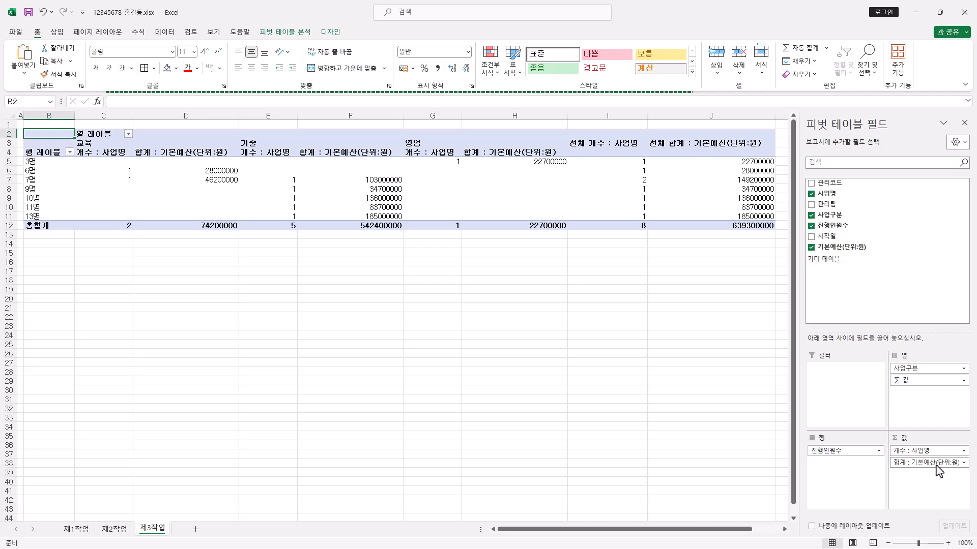
Summarize the 기본예산 value field by 평균 and name it 평균 : 기본예산(단위:원)
left_click(936, 465)
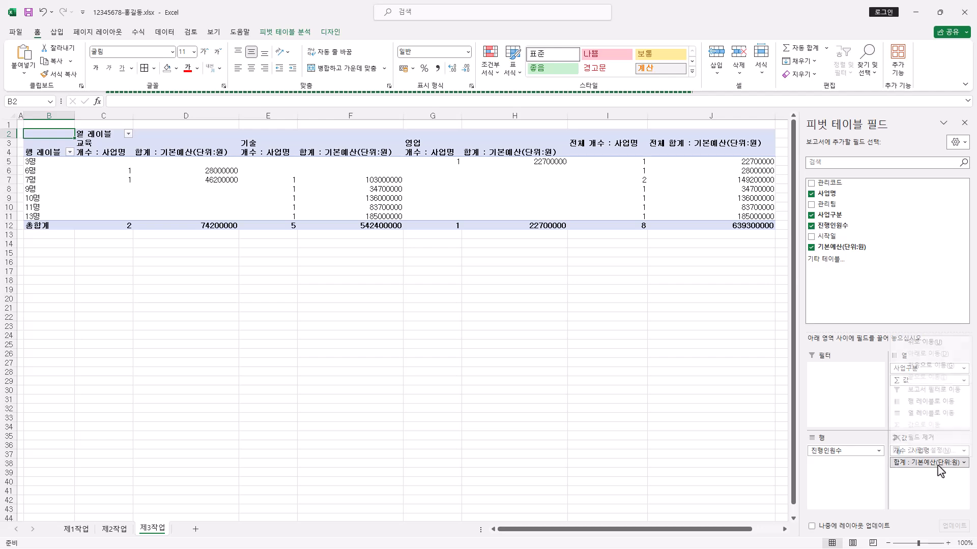
left_click(939, 453)
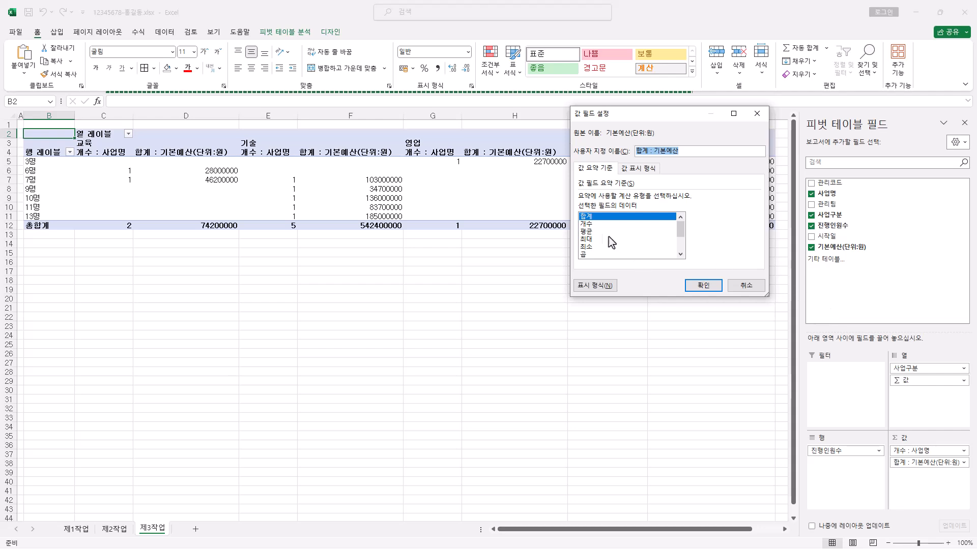
left_click(598, 232)
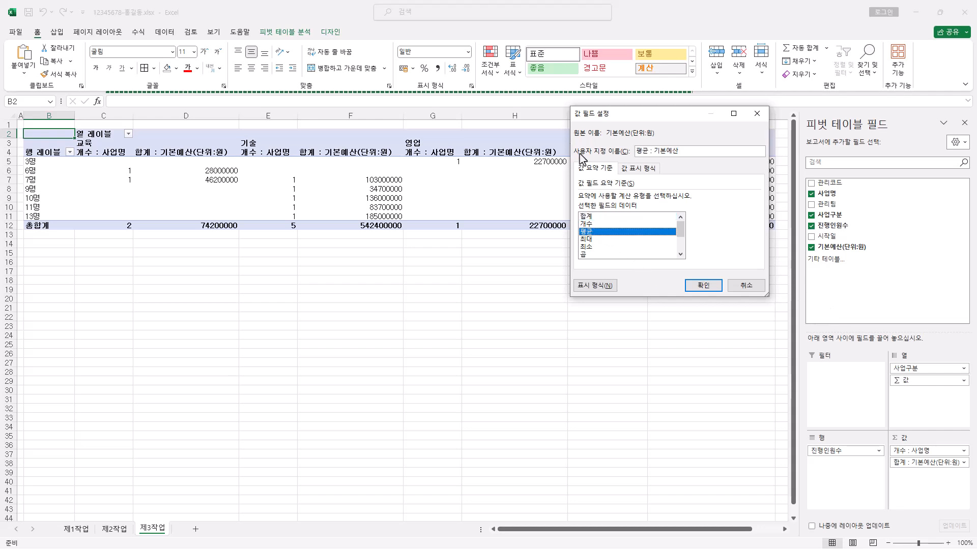
left_click(678, 151)
type("(단위:원)")
left_click(714, 290)
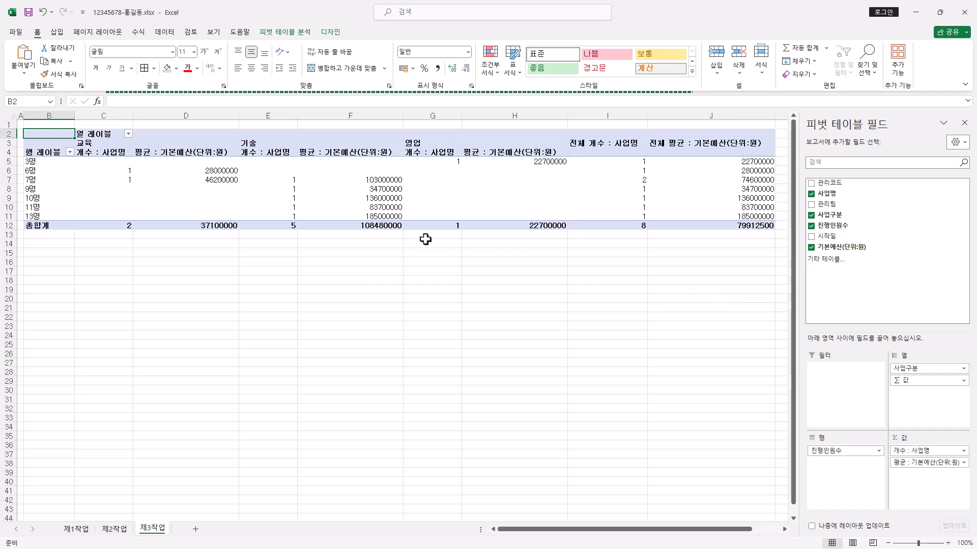
Rename the column and row labels to 사업구분 and 진행인원수, and widen column B to fit its header
left_click(98, 138)
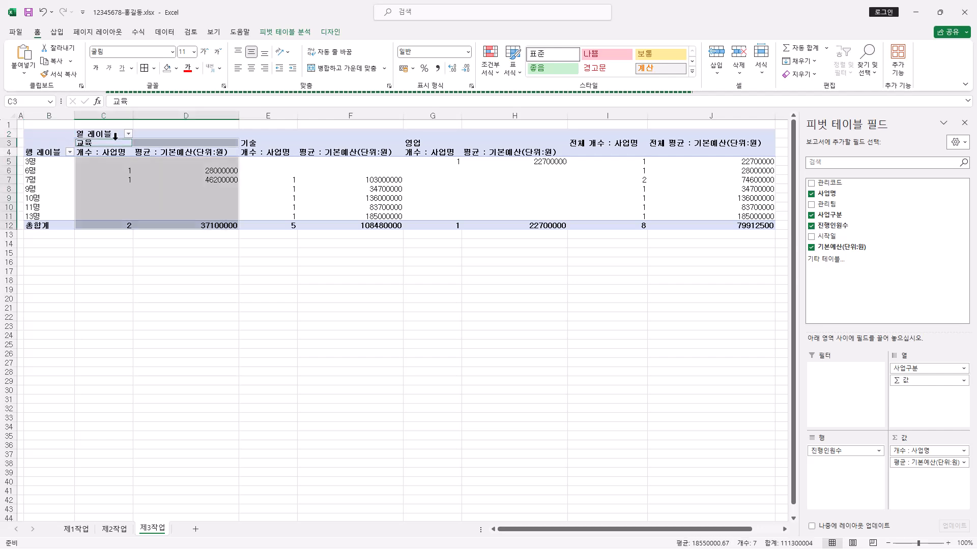
left_click(51, 150)
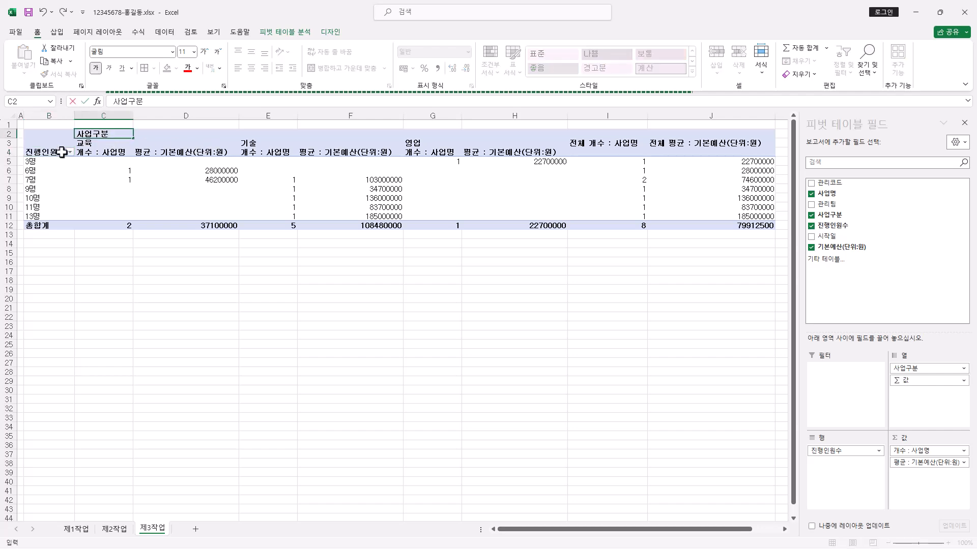
left_click(60, 152)
left_click(111, 134)
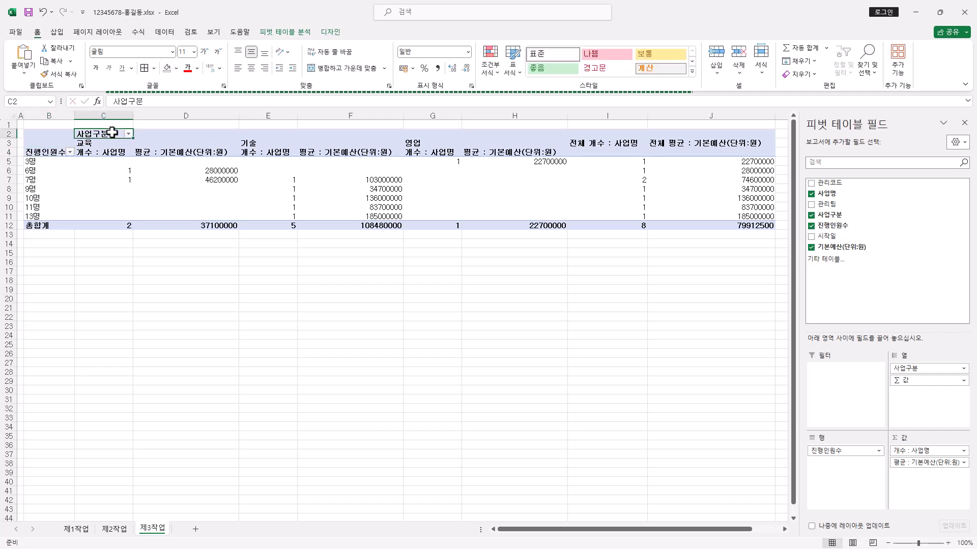
left_click(55, 152)
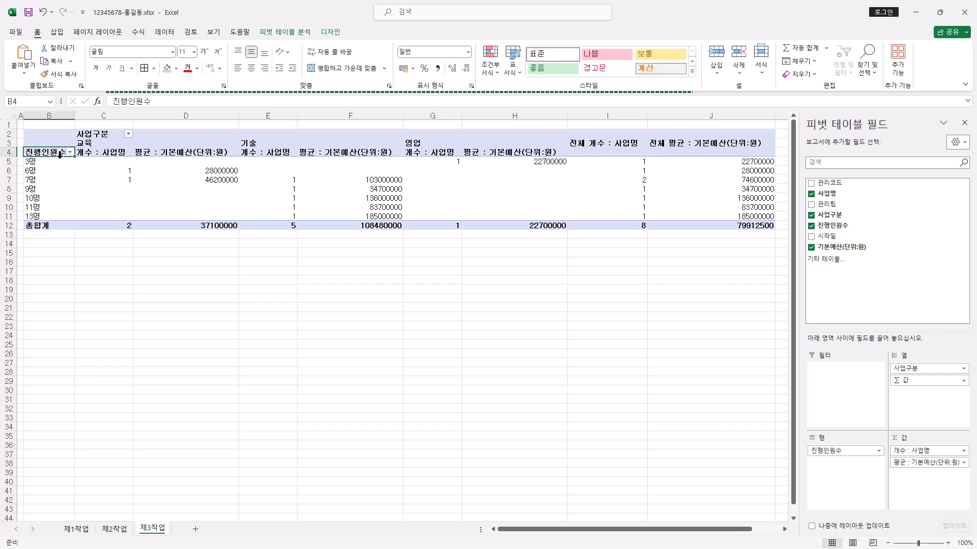
double_click(75, 120)
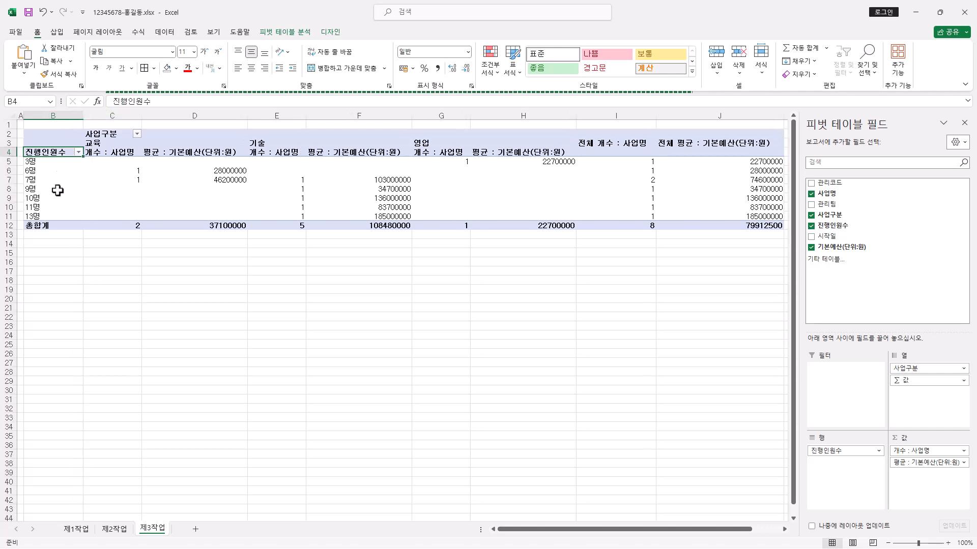
Group the 진행인원수 row values starting at 3 with an interval of 4
left_click(51, 161)
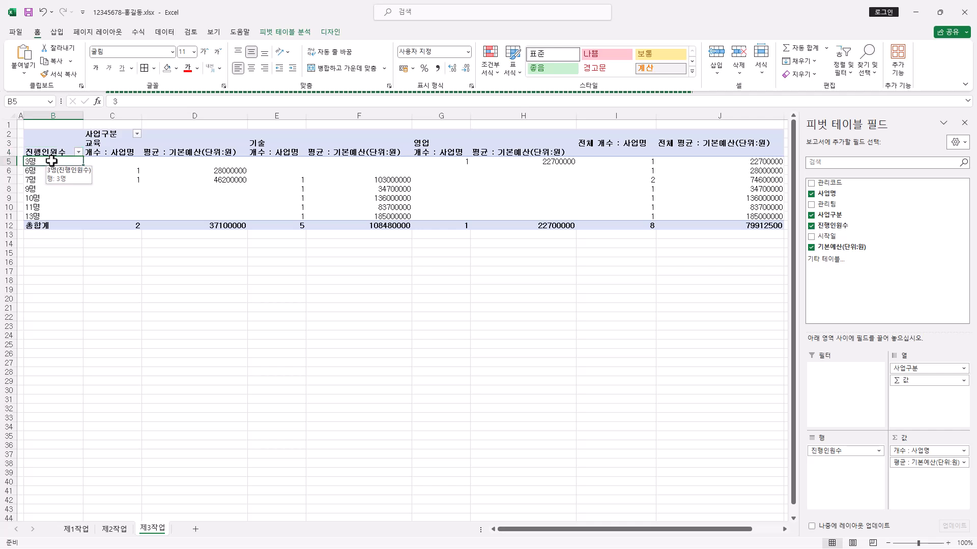
right_click(51, 161)
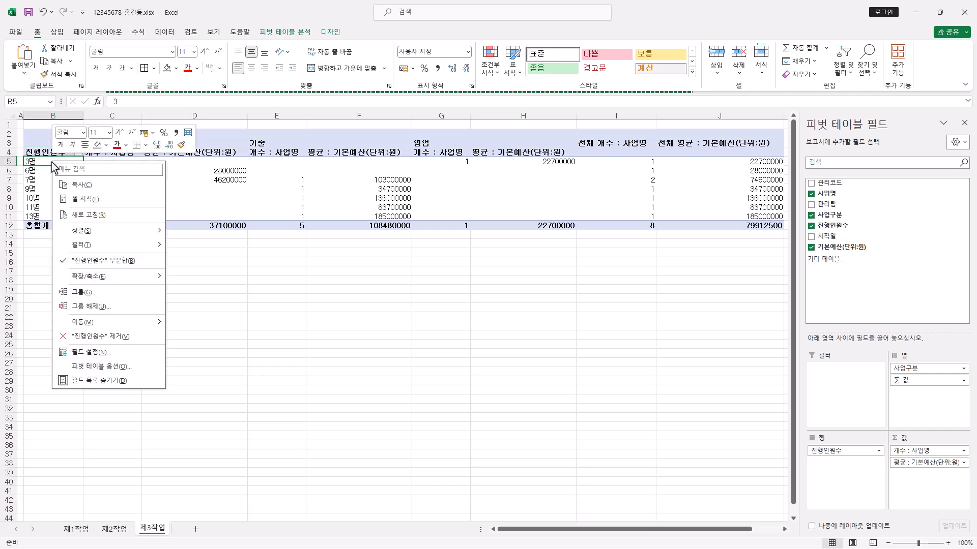
left_click(135, 295)
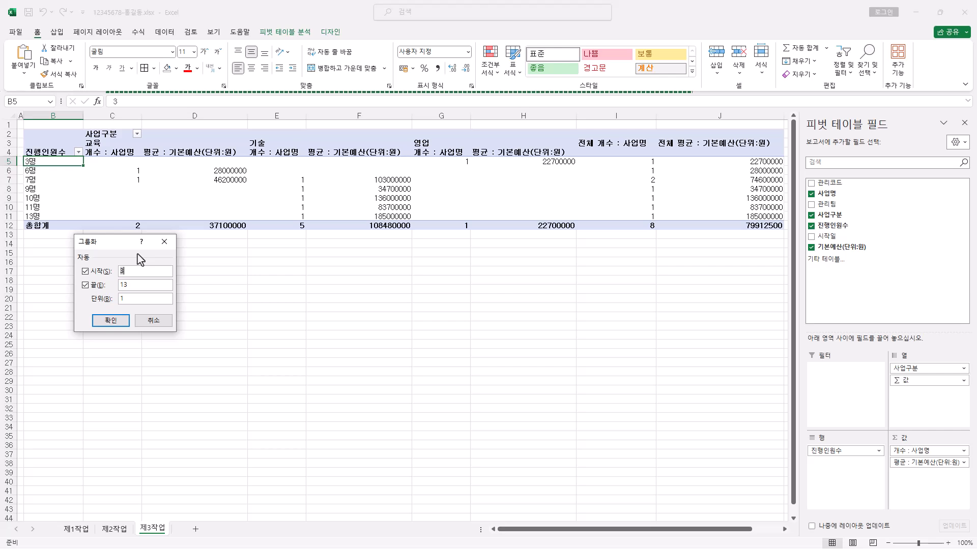
left_click_drag(131, 299, 96, 303)
type("3")
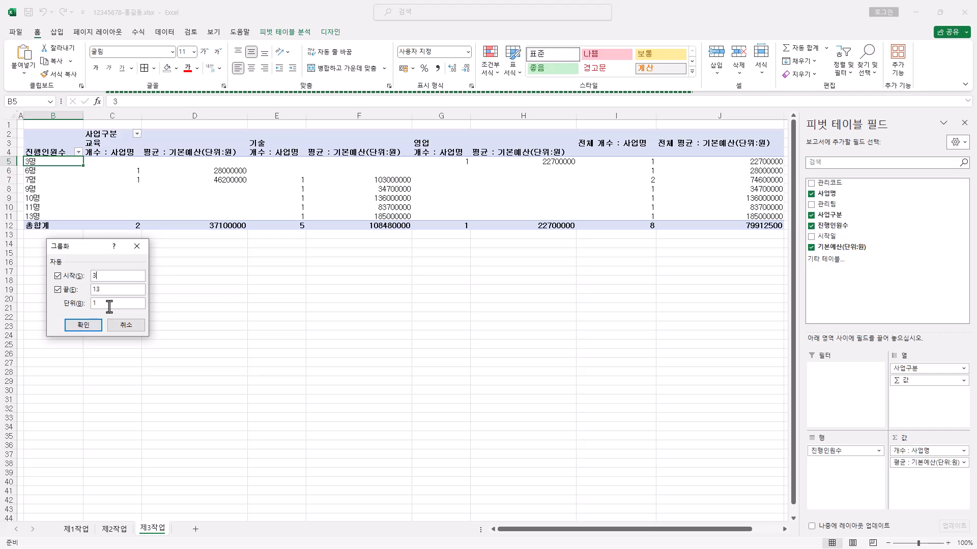
left_click_drag(108, 305, 64, 305)
type("4")
left_click(111, 289)
left_click_drag(109, 289, 42, 288)
type("1")
left_click(83, 324)
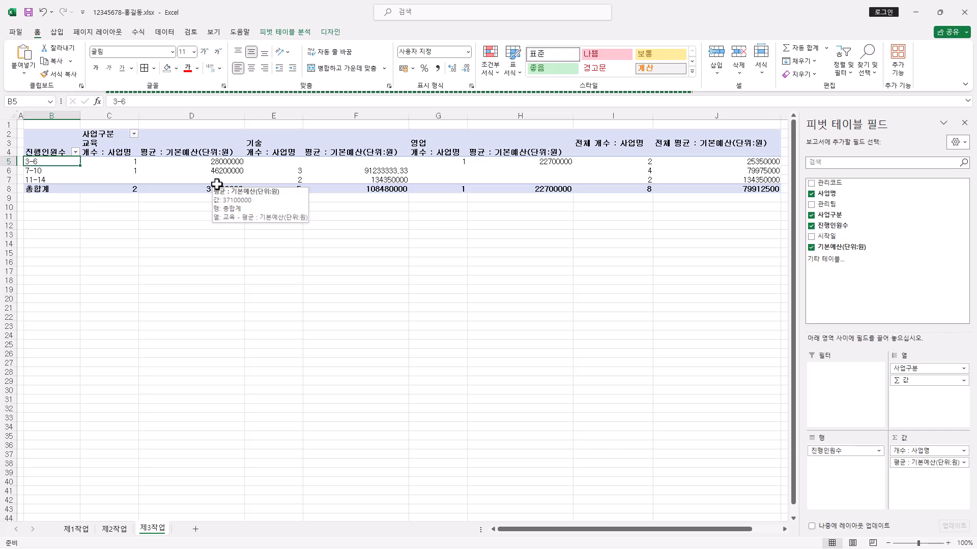
Sort the 사업구분 column items in descending text order
left_click(134, 134)
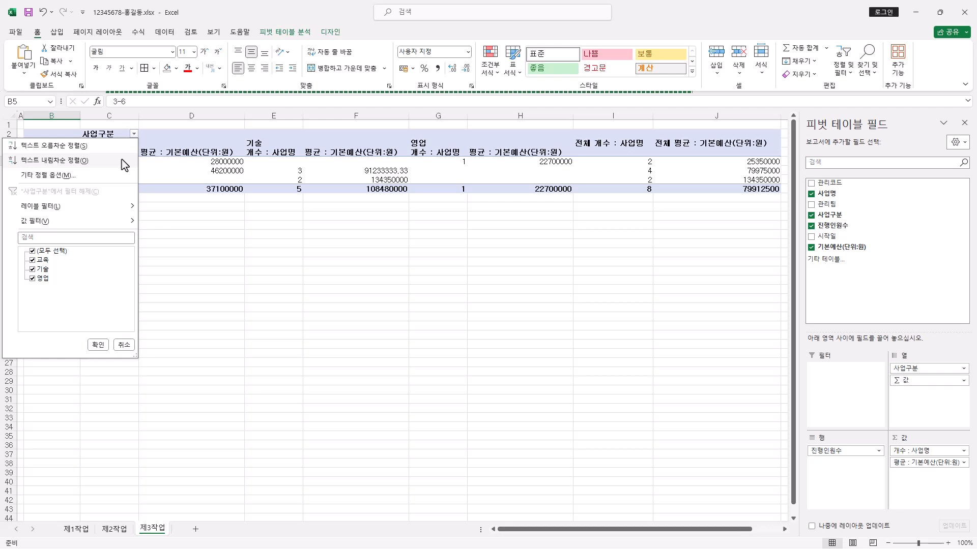
left_click(91, 160)
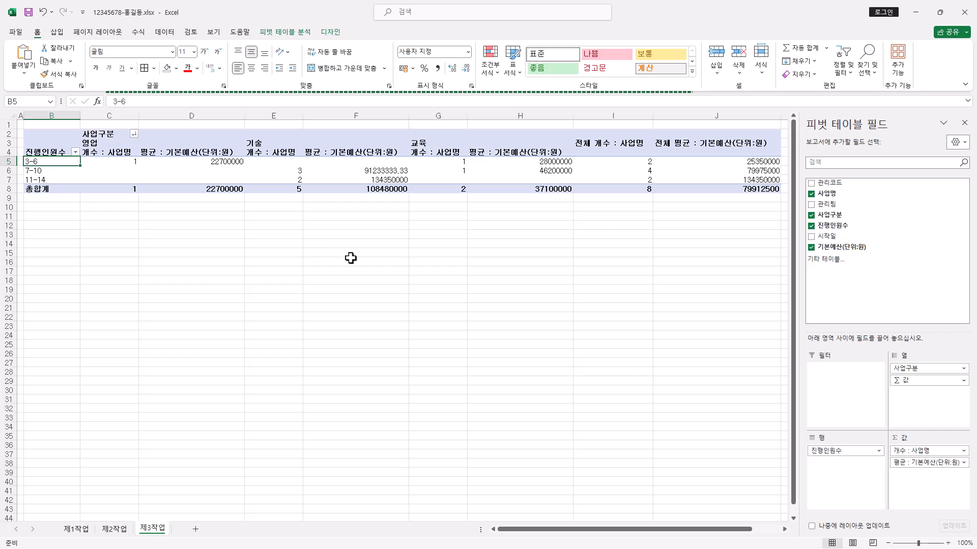
Set the pivot table options to merge and center labeled cells and to show *** in empty cells
left_click(299, 33)
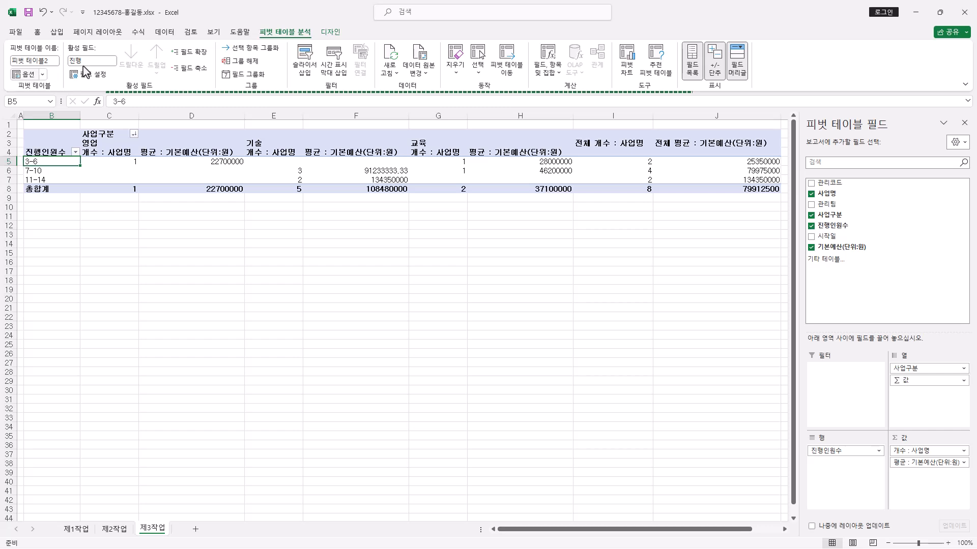
left_click(29, 78)
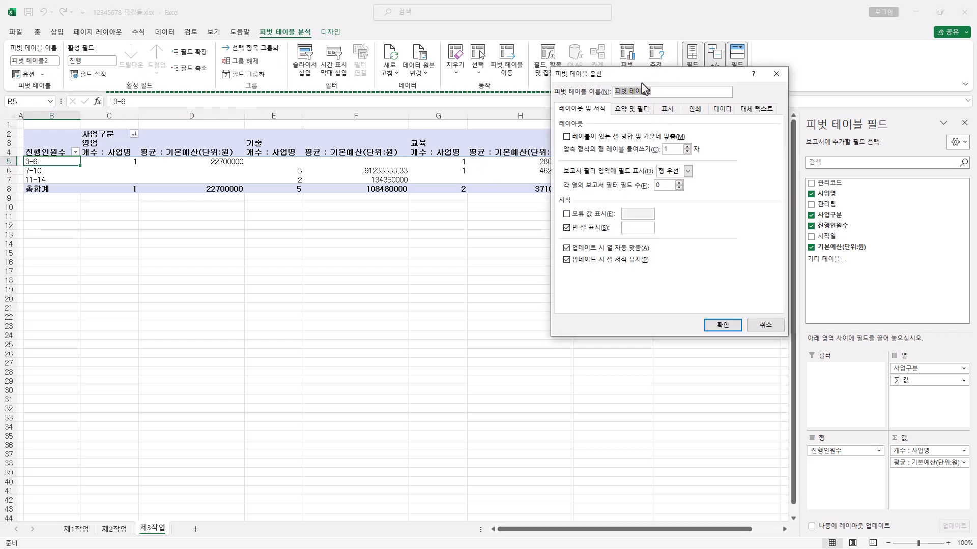
left_click_drag(643, 76, 395, 204)
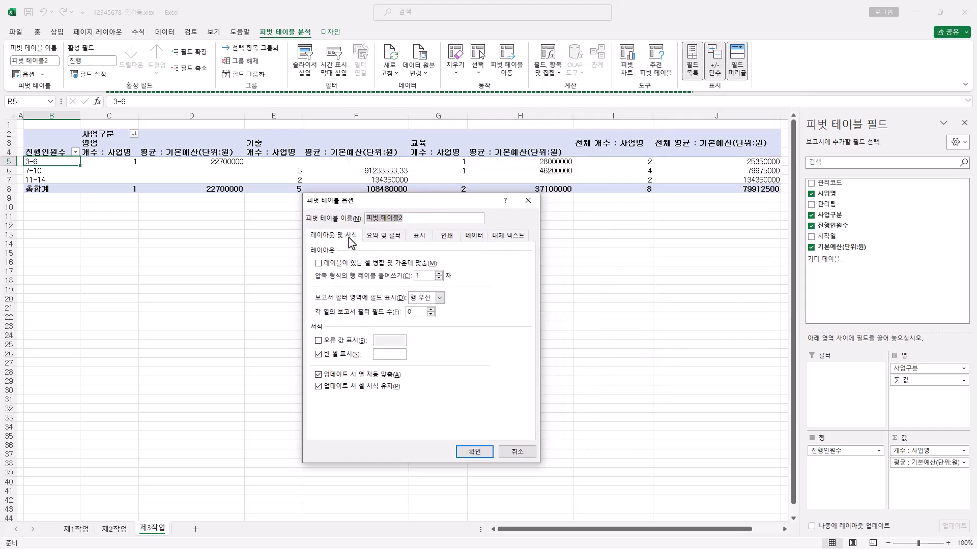
left_click(318, 264)
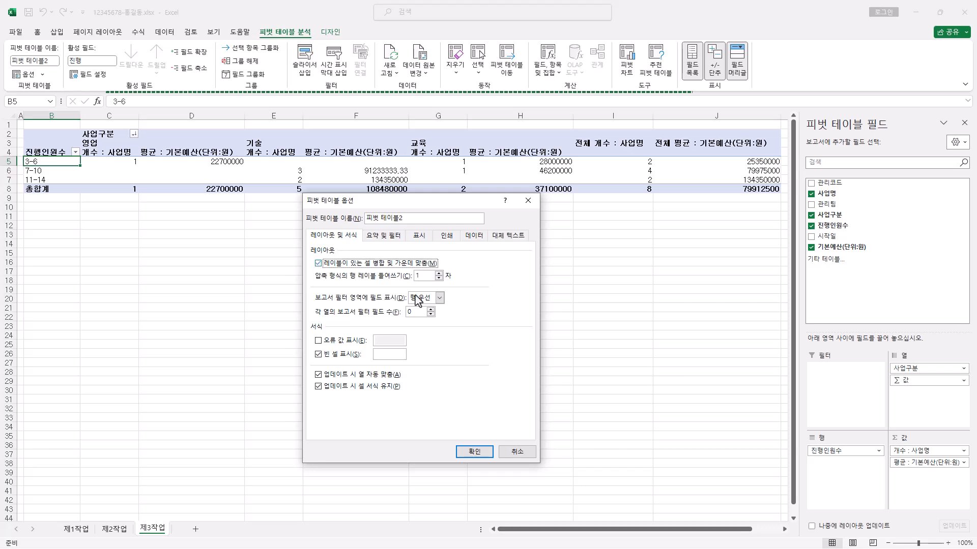
left_click(385, 356)
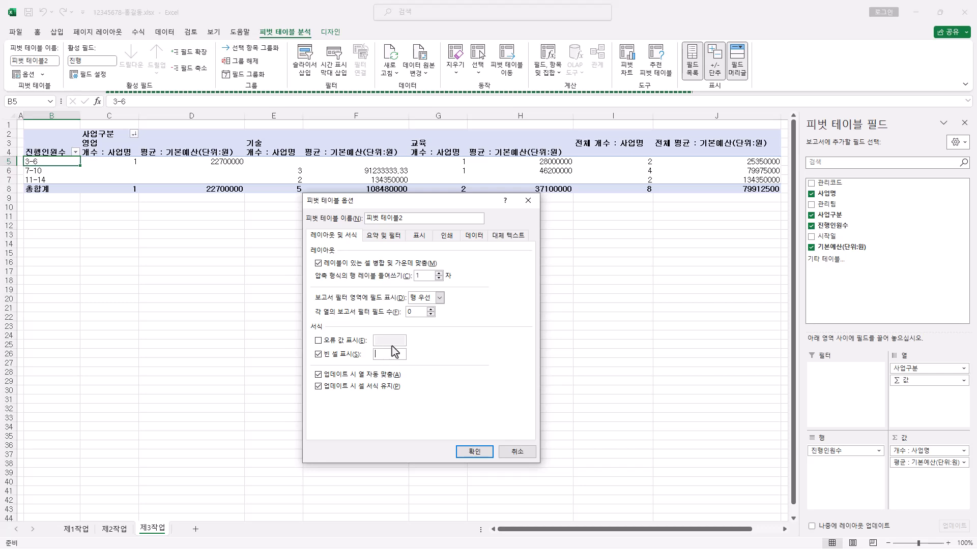
type("***")
Turn off the row grand totals (행 총합계) and apply the pivot table options
left_click(392, 240)
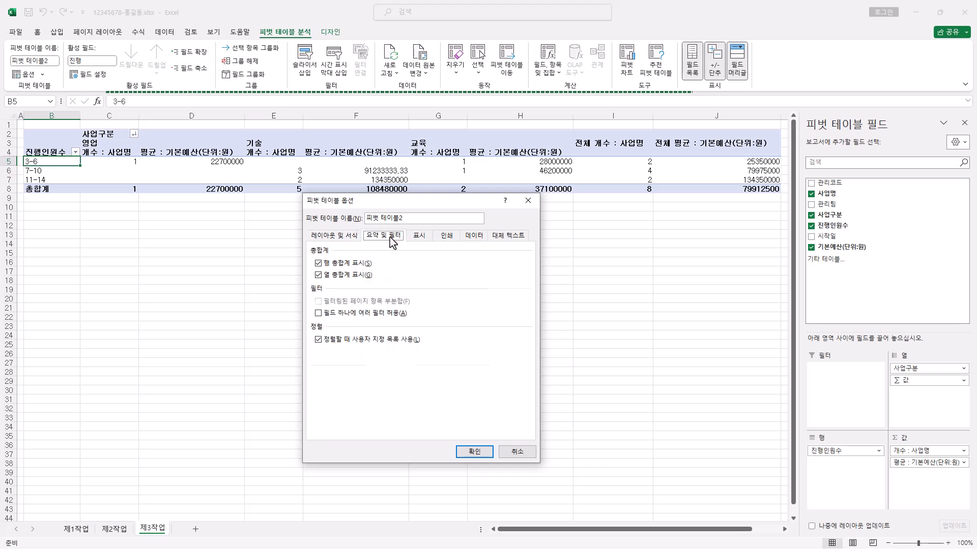
left_click(339, 269)
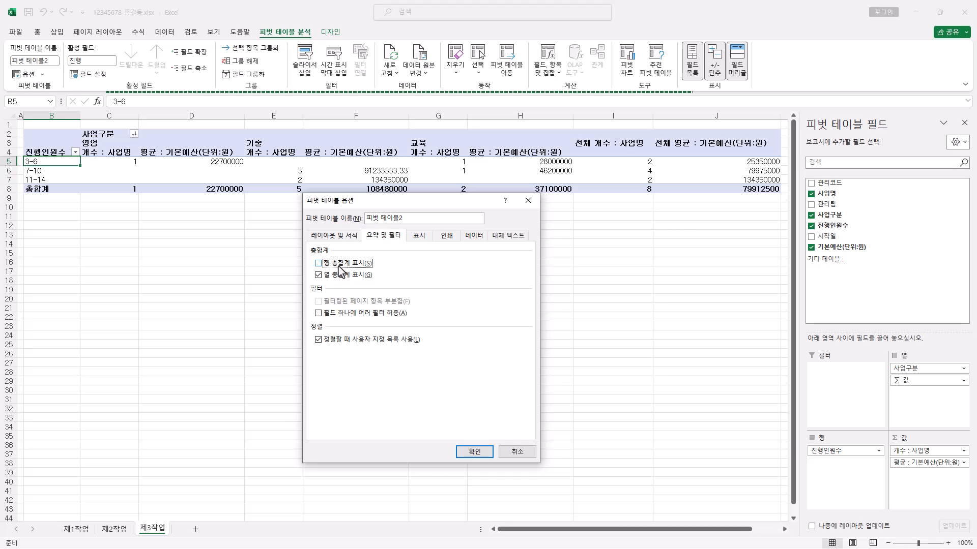
left_click(473, 451)
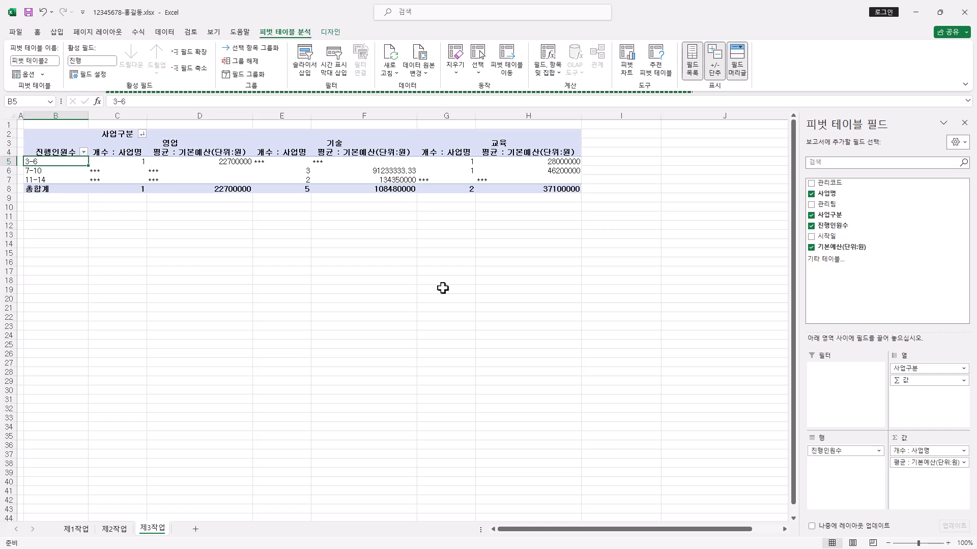
Apply the comma style and center alignment to the pivot values in C5:H8, and deselect the pivot table
left_click(64, 150)
left_click(115, 133)
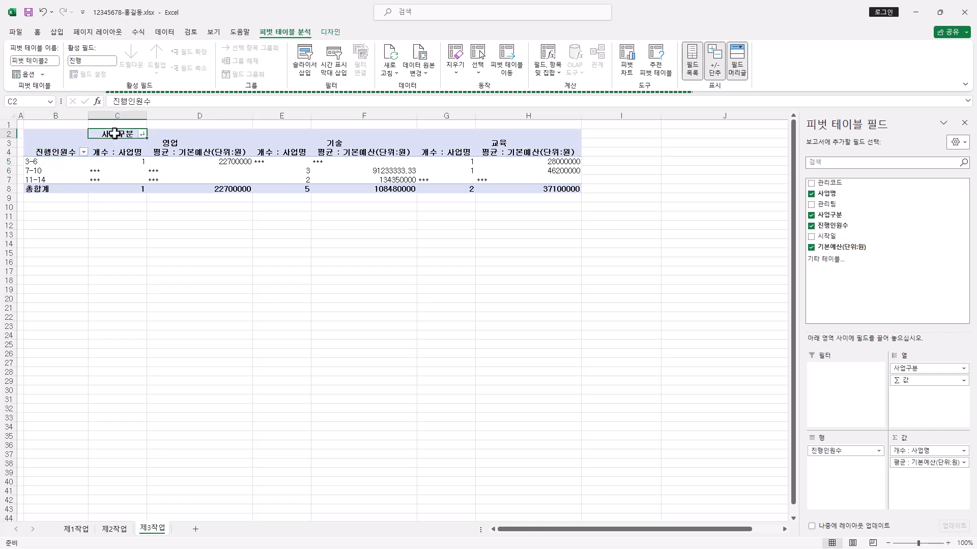
left_click_drag(61, 162, 61, 177)
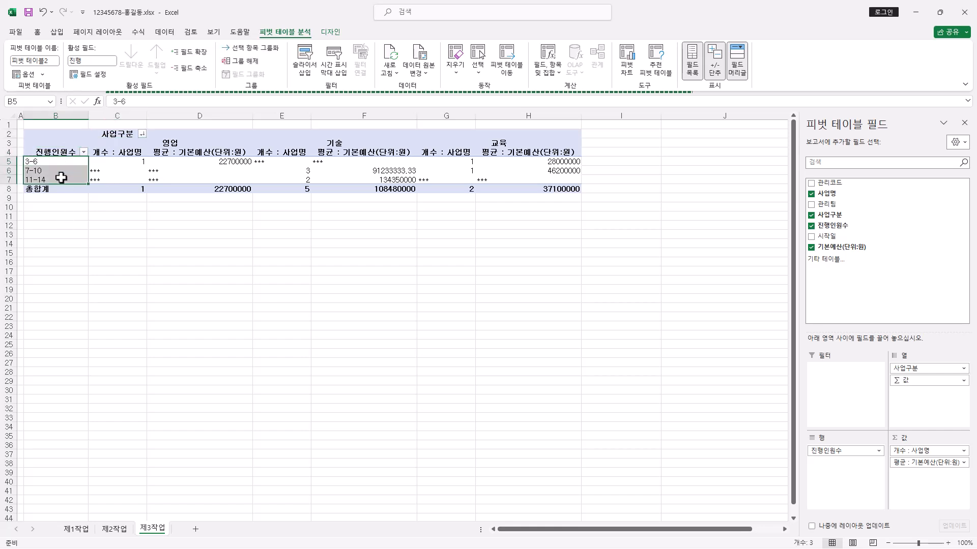
left_click(125, 162)
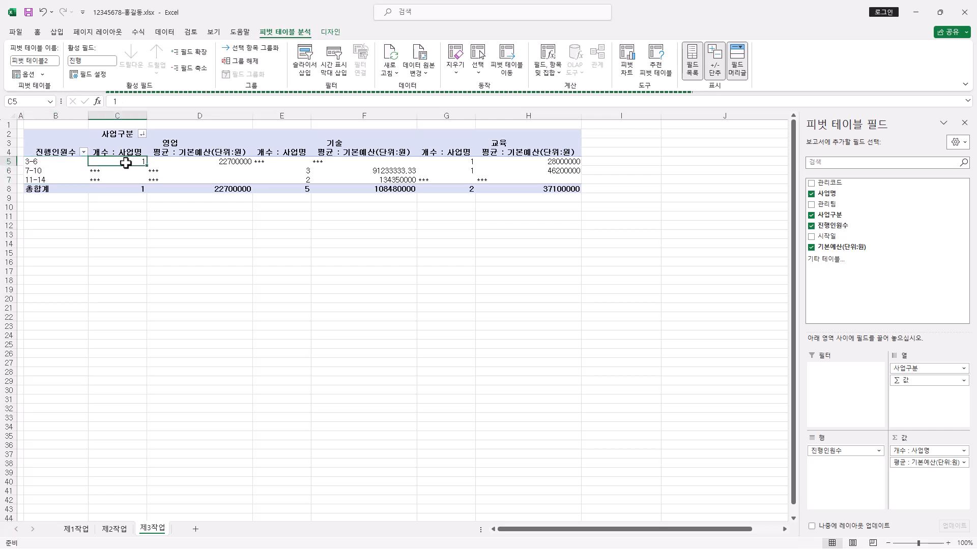
left_click_drag(127, 162, 538, 185)
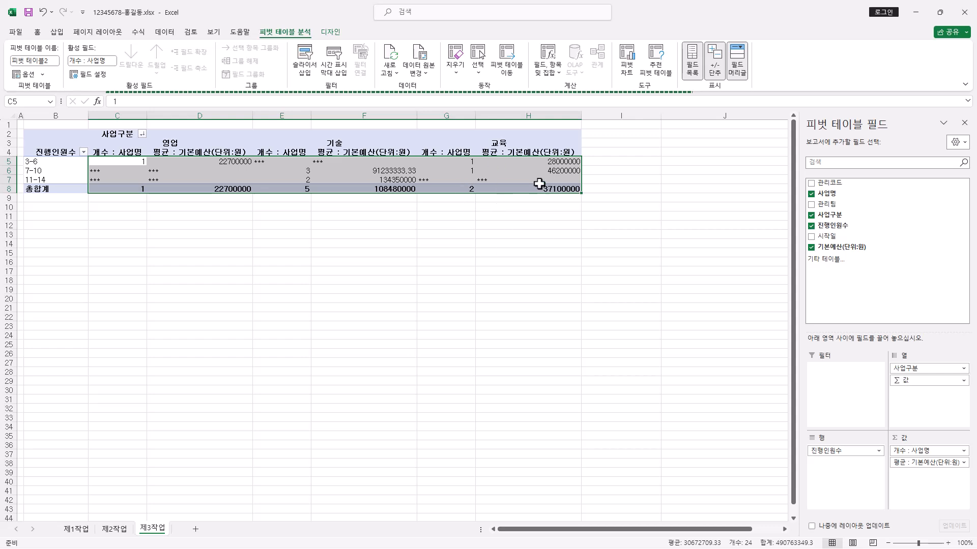
left_click(38, 33)
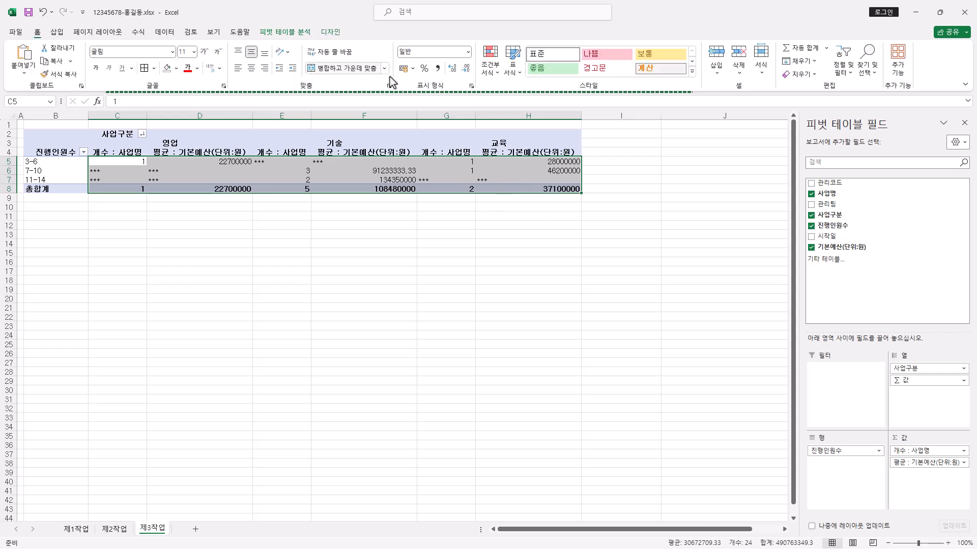
left_click(439, 69)
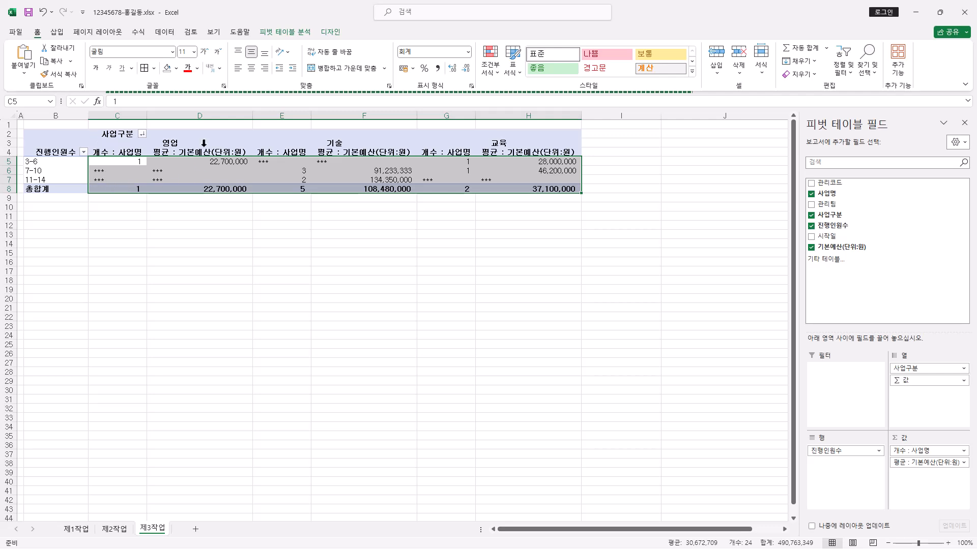
left_click(251, 68)
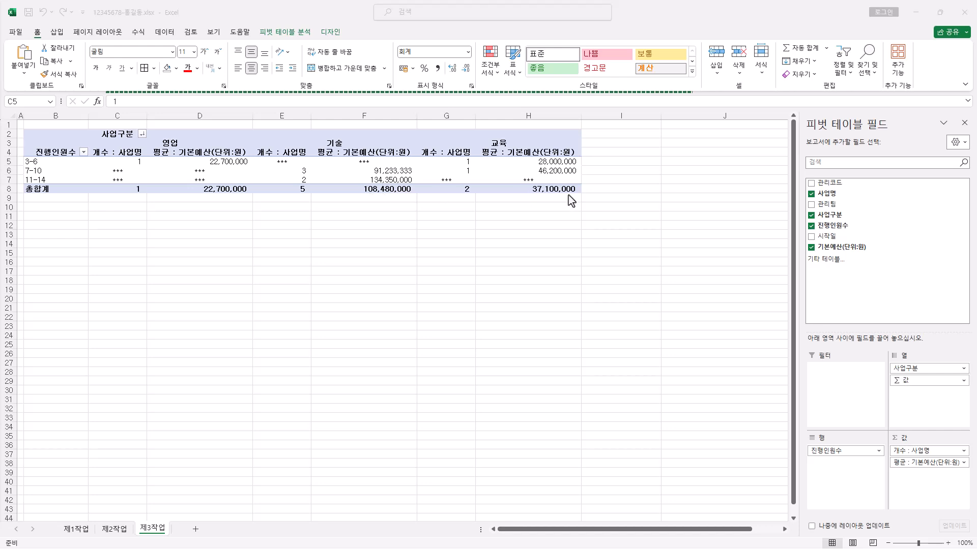
left_click(360, 233)
left_click(373, 234)
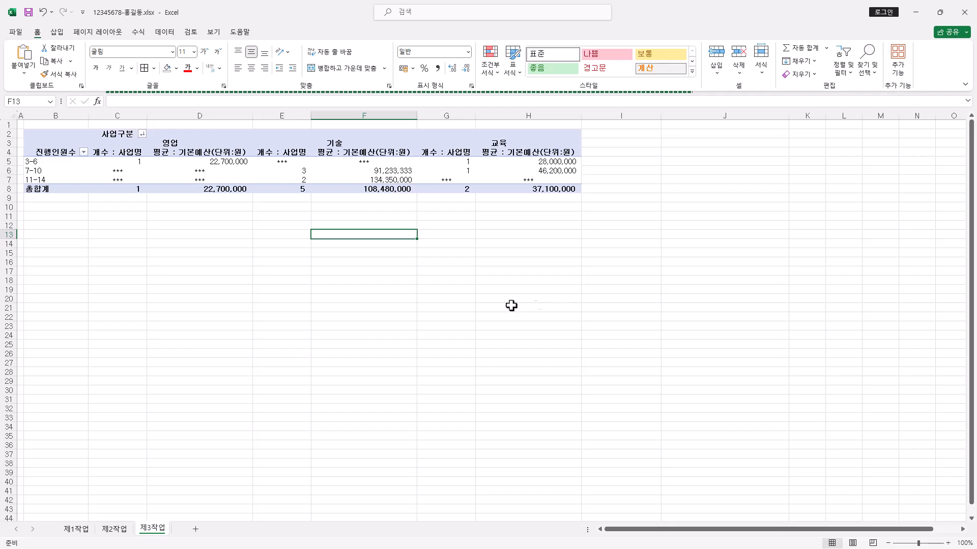
On the 제1작업 sheet, select the 사업명, 진행인원수 and 기본예산(단위:원) headers together with their cells in rows 6–10 and 12
left_click(90, 529)
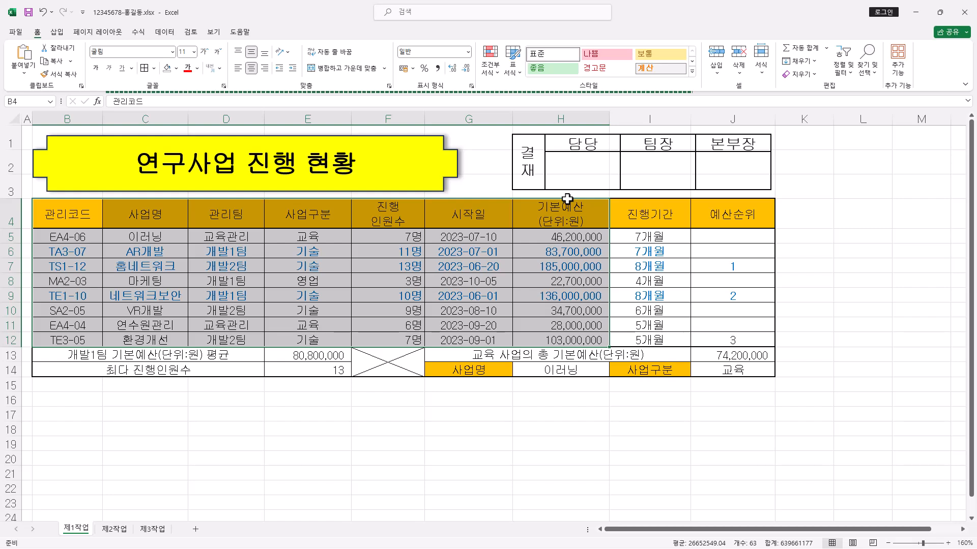
left_click(157, 217)
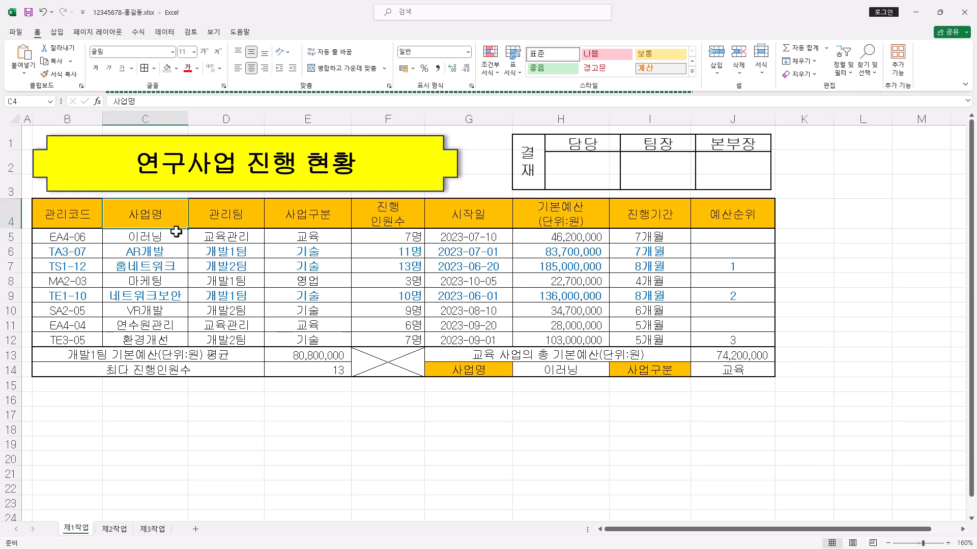
left_click_drag(165, 252, 170, 315, "ctrl")
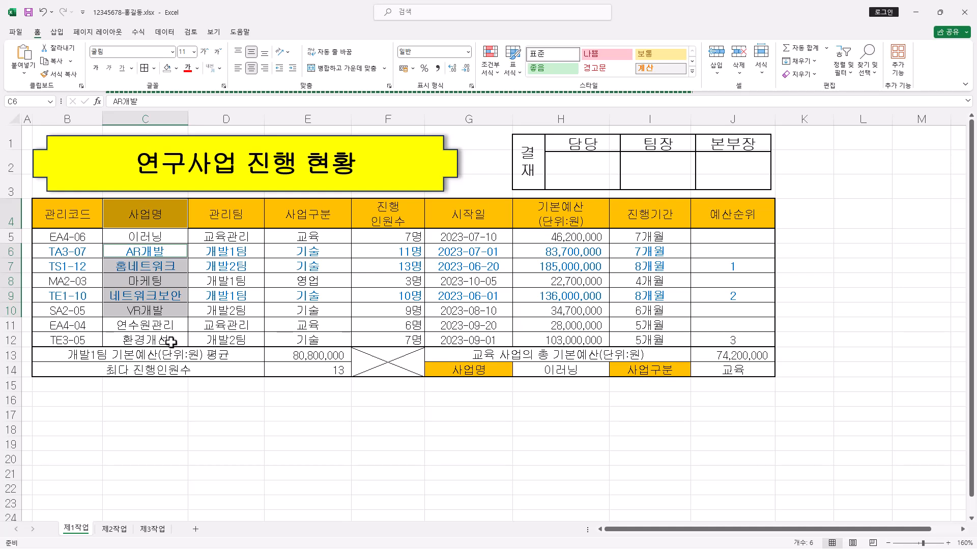
left_click(171, 342, "ctrl")
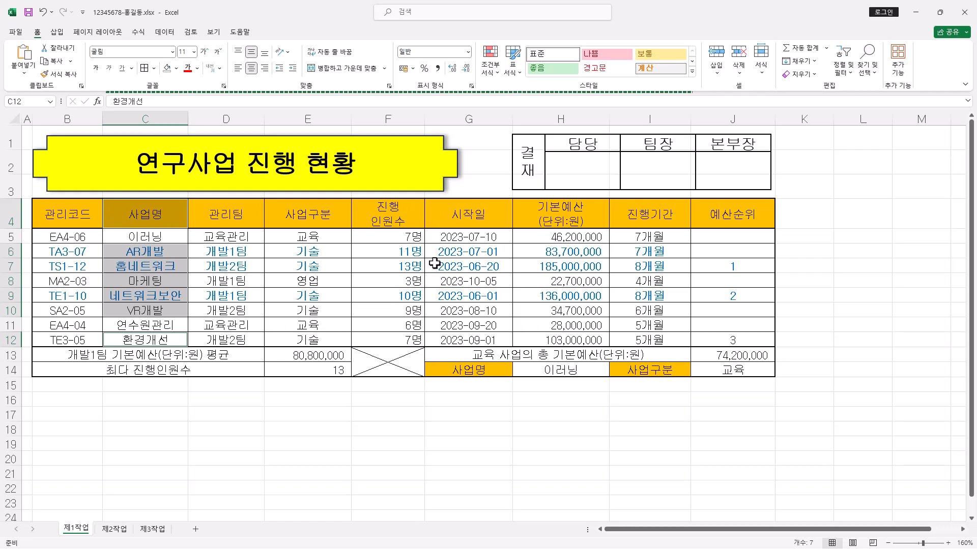
left_click(402, 218, "ctrl")
left_click(407, 254, "ctrl")
left_click_drag(406, 256, 407, 312)
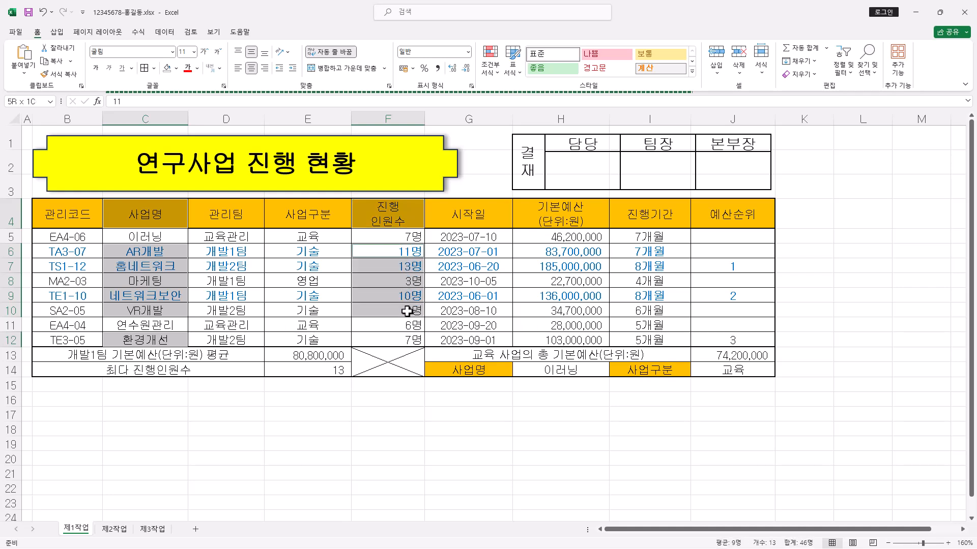
left_click(405, 341, "ctrl")
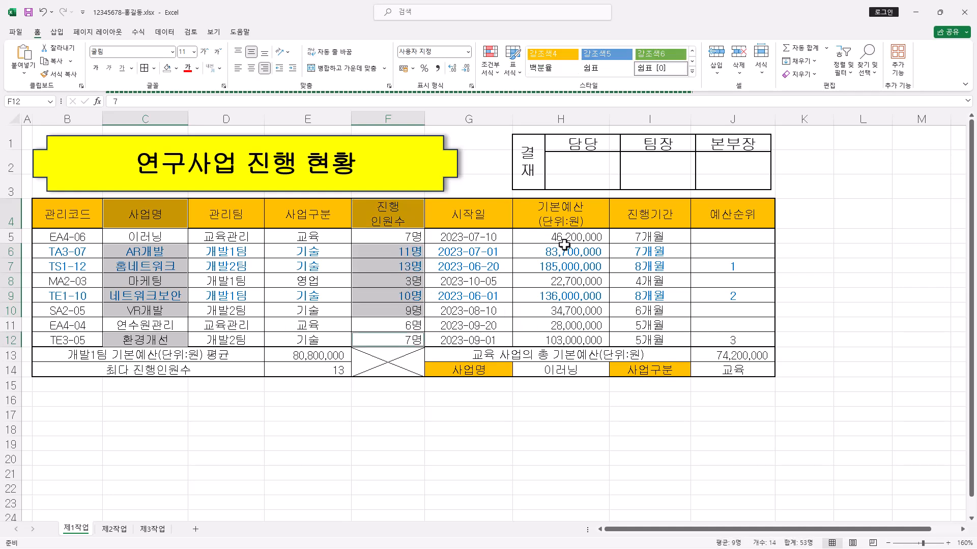
left_click(584, 220, "ctrl")
left_click_drag(585, 251, 590, 306)
left_click(583, 339, "ctrl")
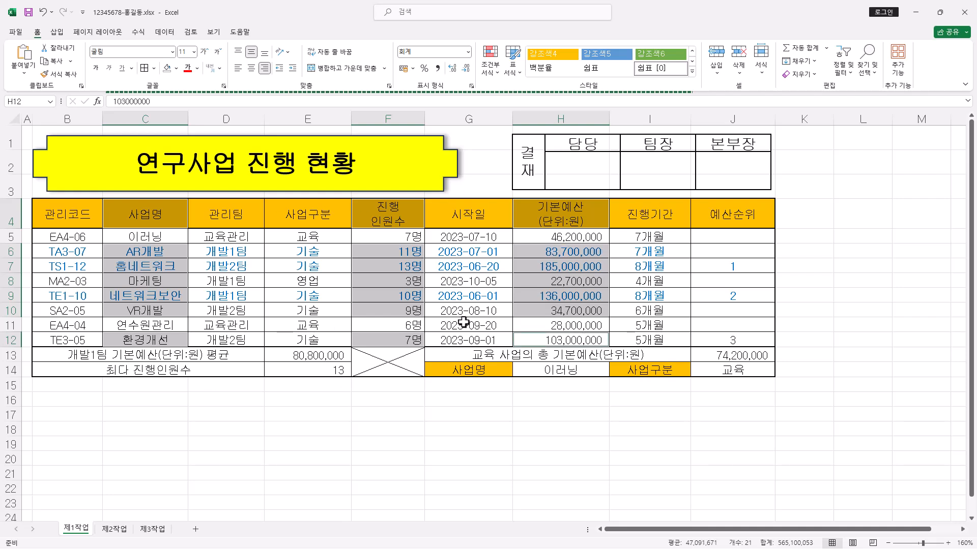
Insert a custom combo chart with 진행인원수 as 묶은 세로 막대형 and 기본예산(단위:원) as 표식이 있는 꺾은선형 on the secondary axis
left_click(56, 31)
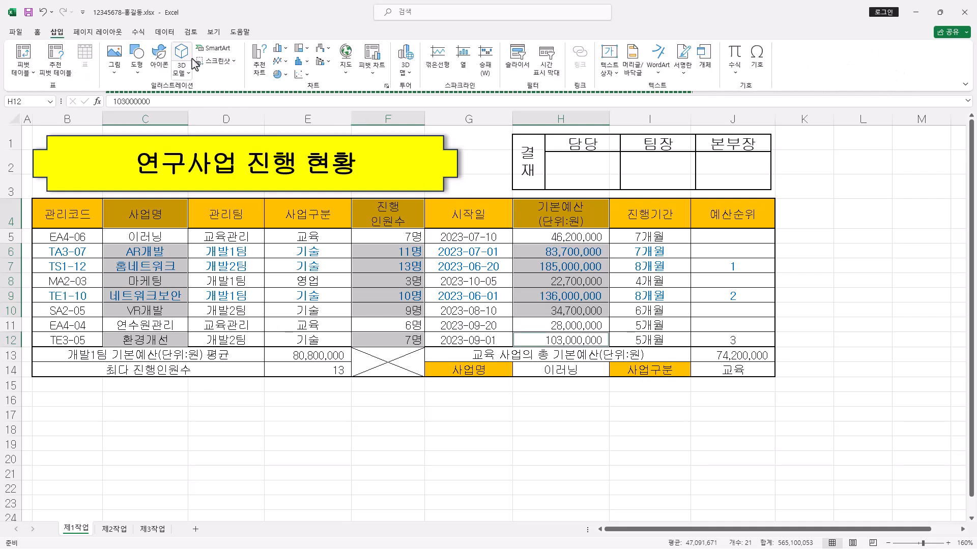
left_click(325, 66)
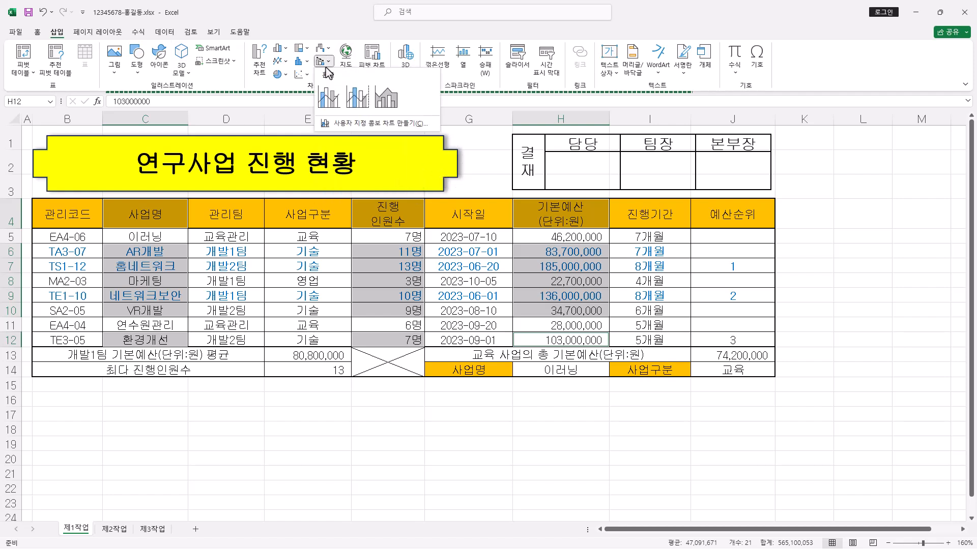
left_click(357, 124)
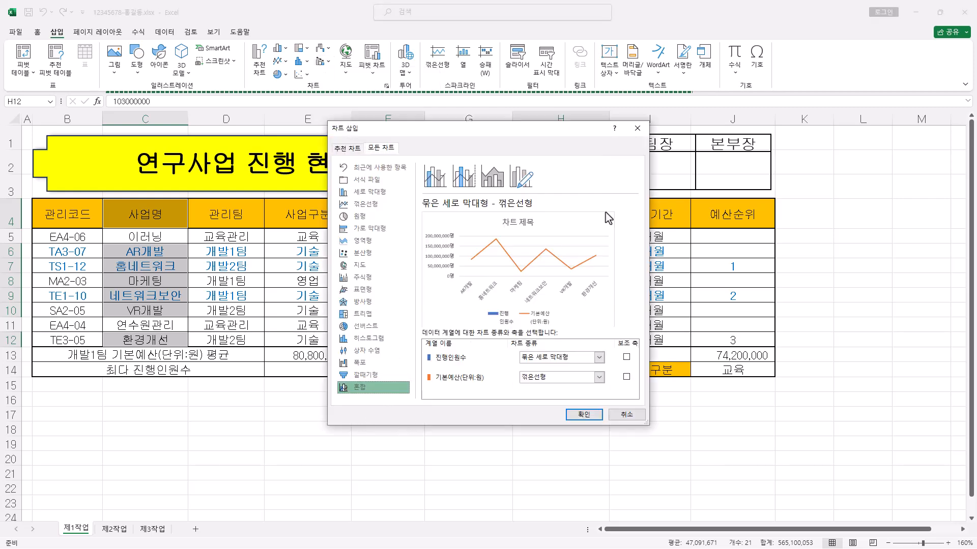
left_click_drag(522, 130, 547, 103)
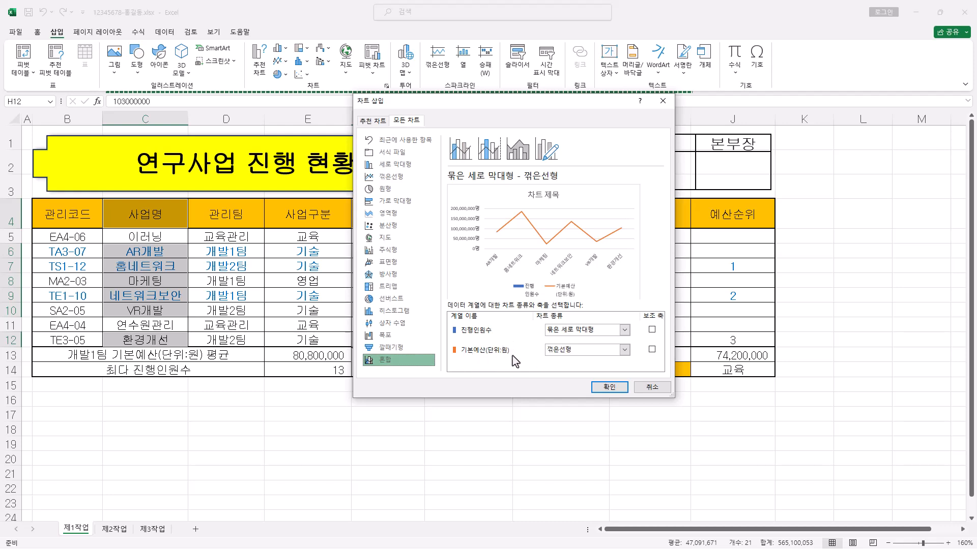
left_click(626, 351)
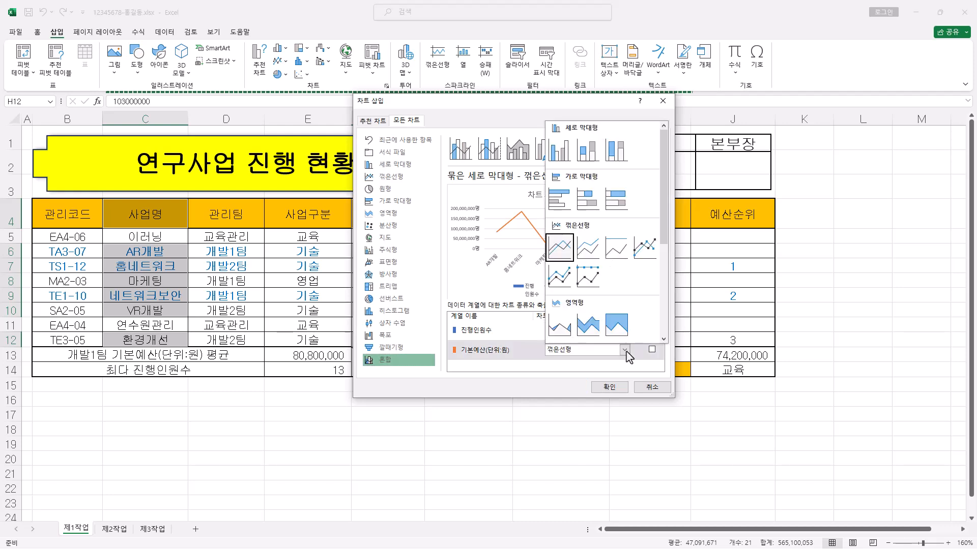
left_click(651, 251)
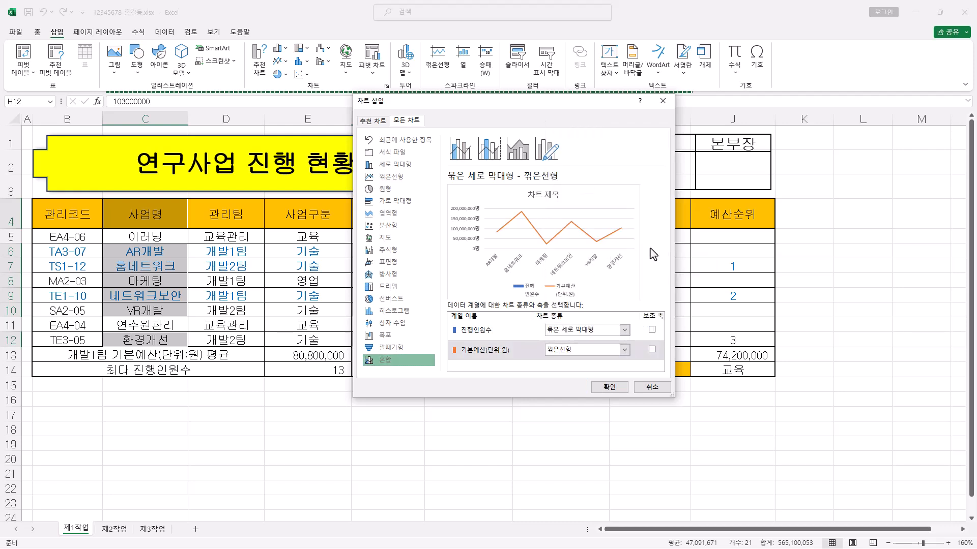
left_click(652, 350)
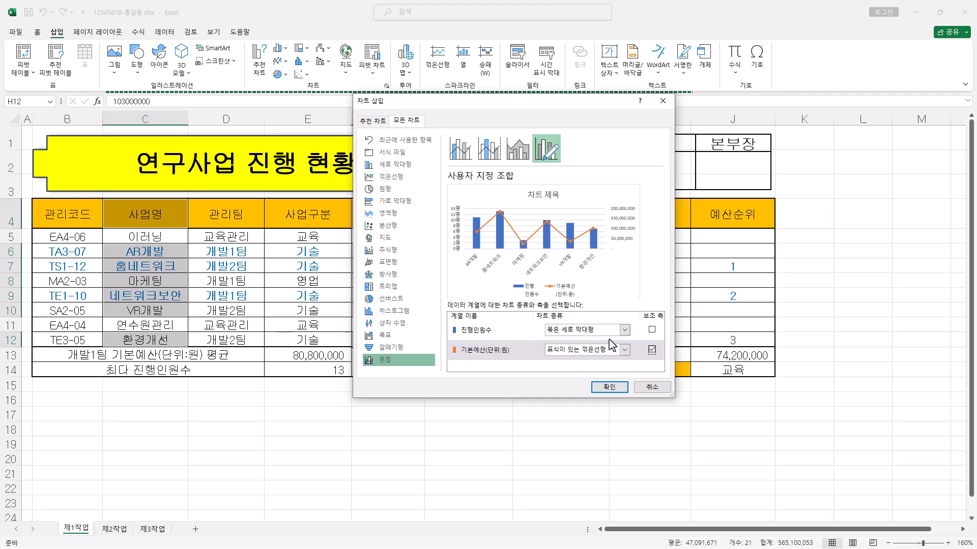
left_click(616, 388)
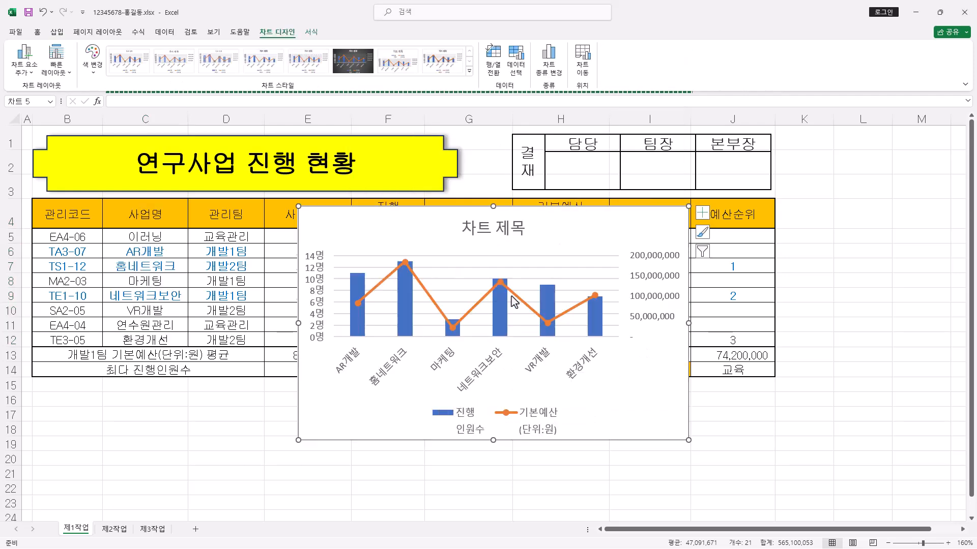
Move the chart to a new sheet named 제4작업 and place that sheet after 제3작업
left_click(582, 57)
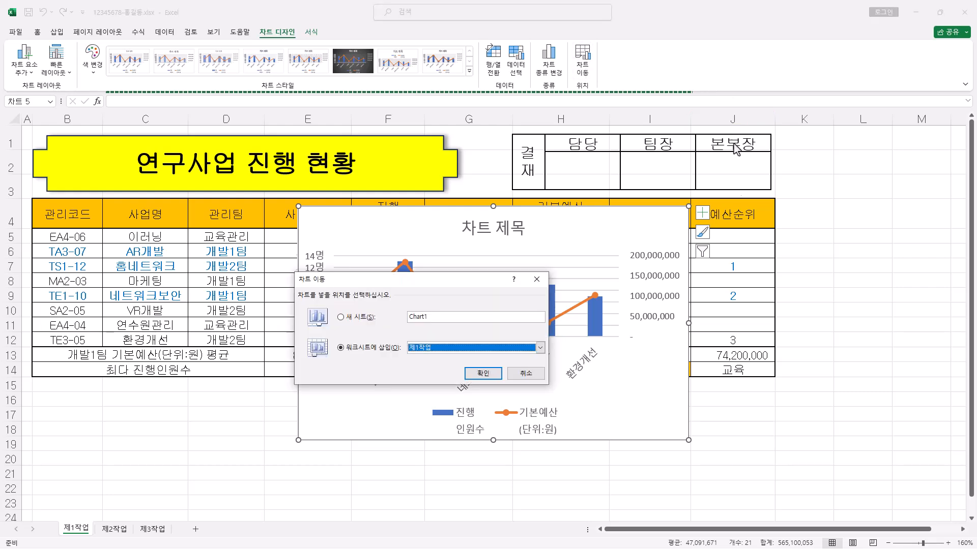
left_click(351, 318)
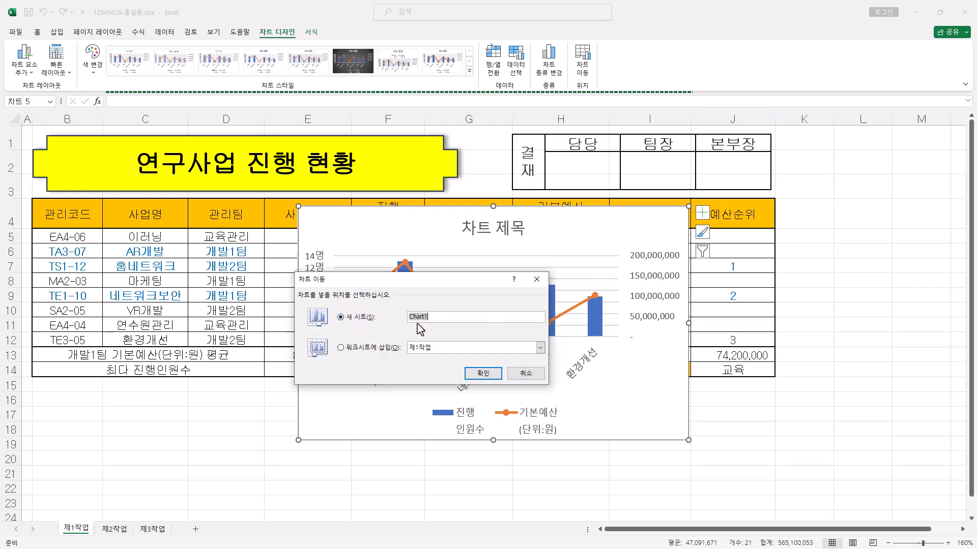
type("제4작업")
left_click(484, 374)
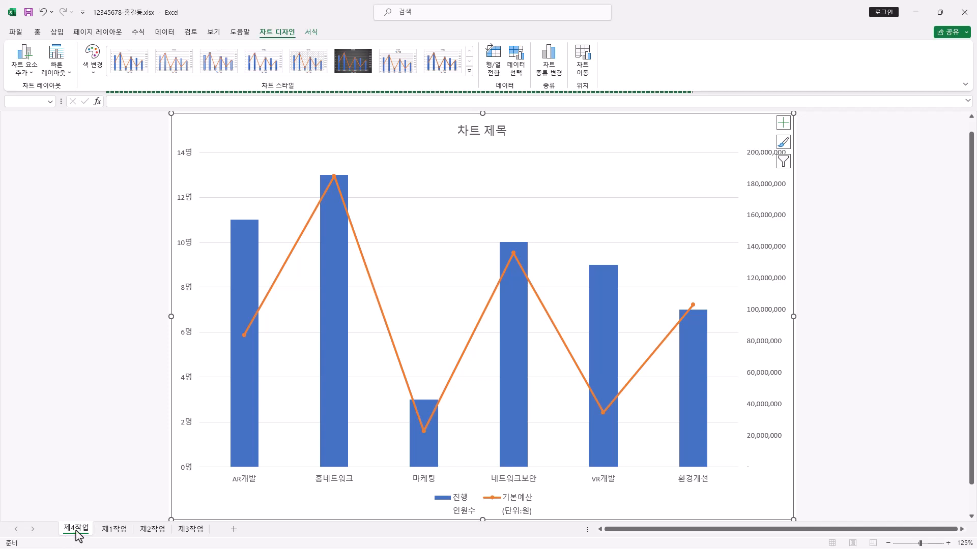
left_click_drag(77, 535, 228, 534)
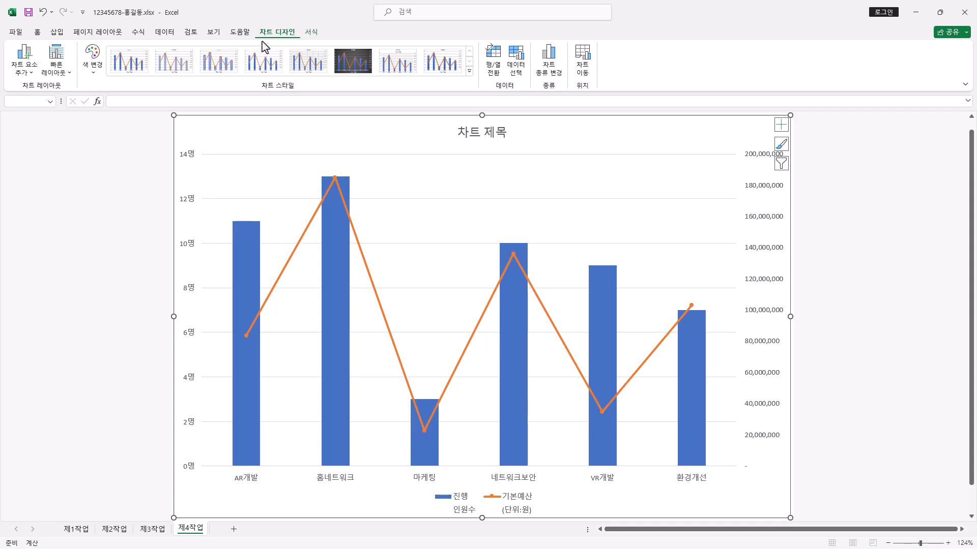
Apply the third quick layout to the chart and fill the chart area with the blue tissue paper texture
left_click(64, 75)
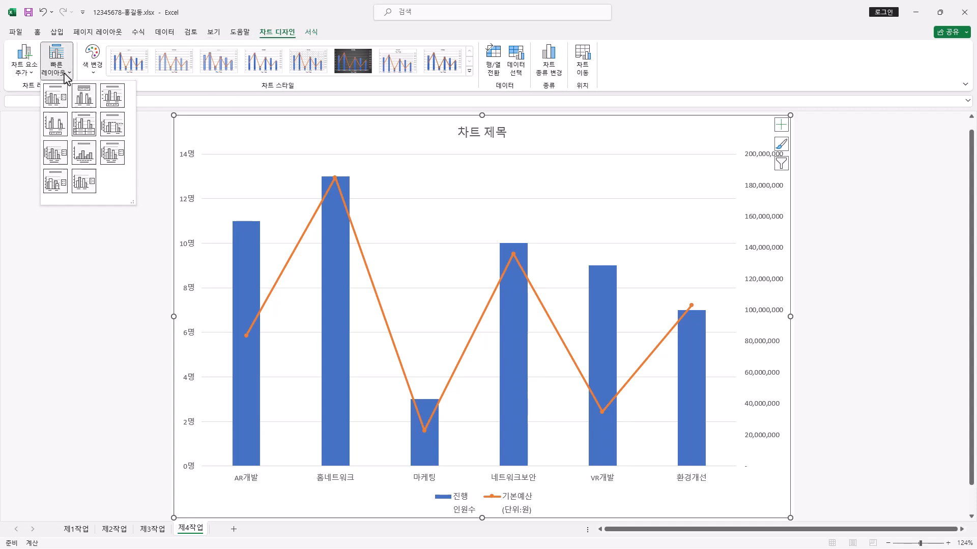
left_click(112, 99)
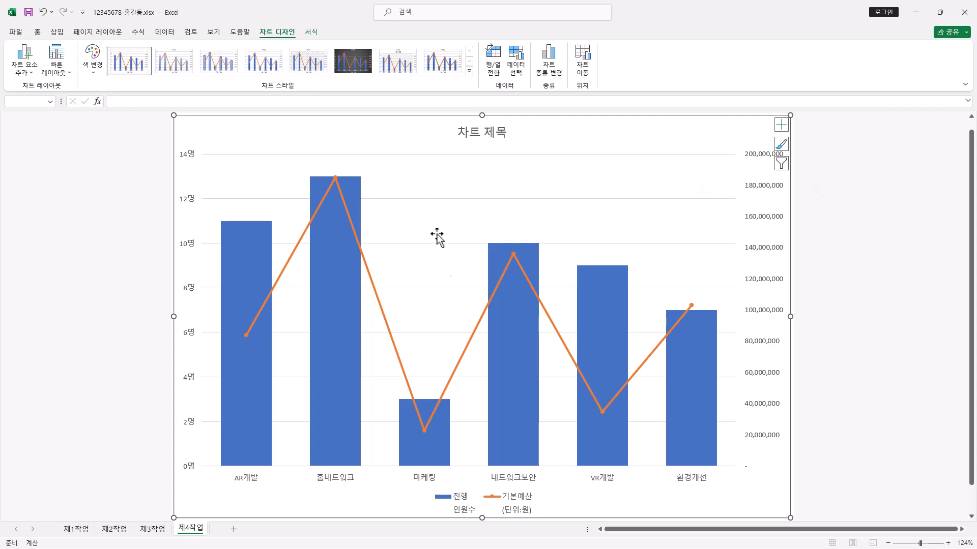
left_click(312, 32)
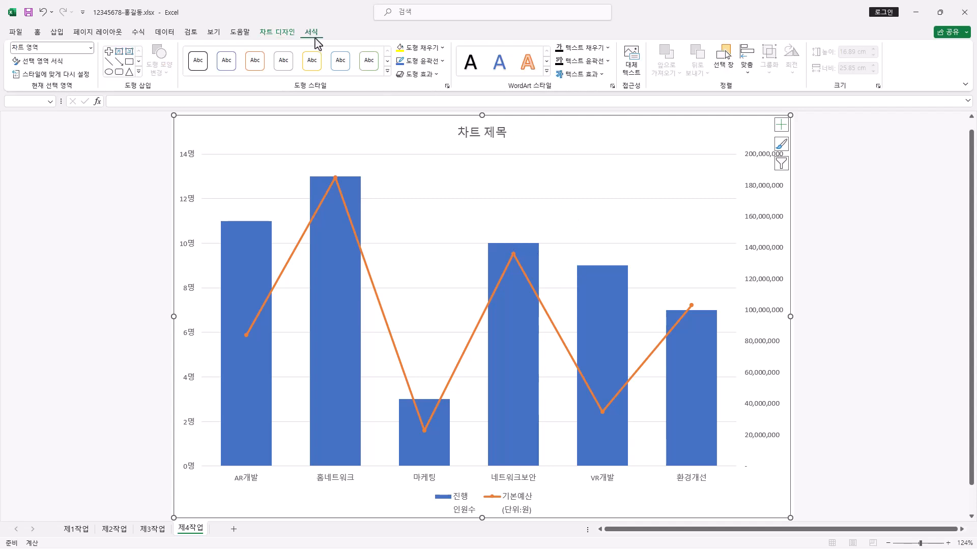
left_click(428, 49)
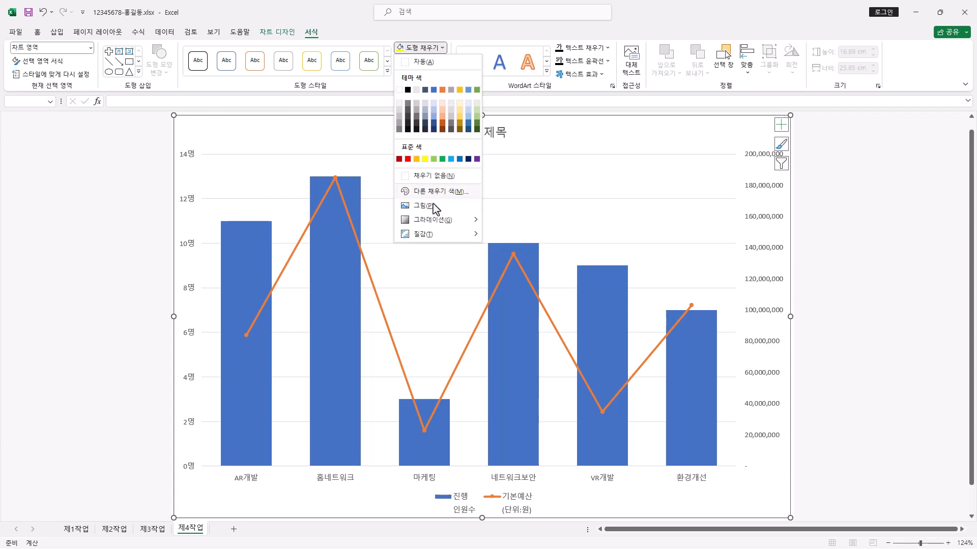
mouse_move(432, 241)
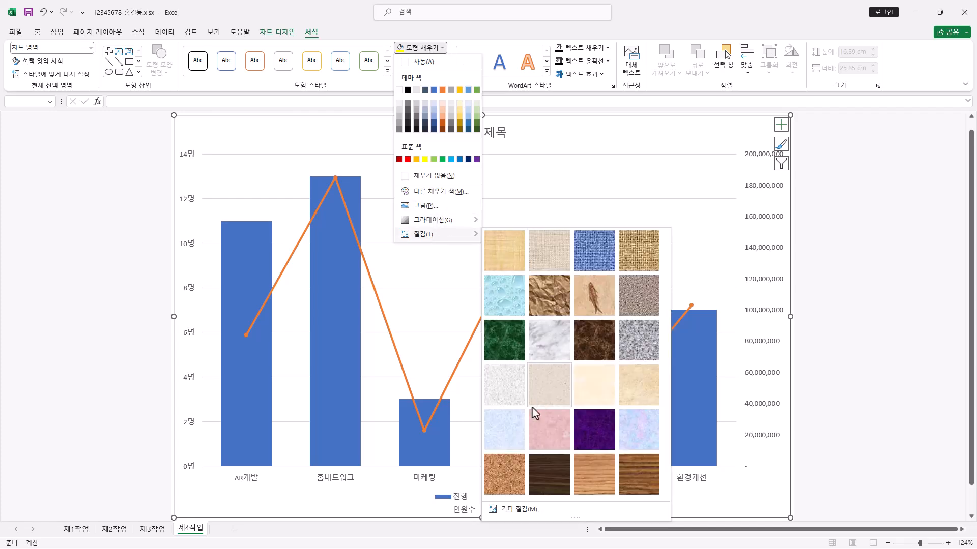
left_click(518, 436)
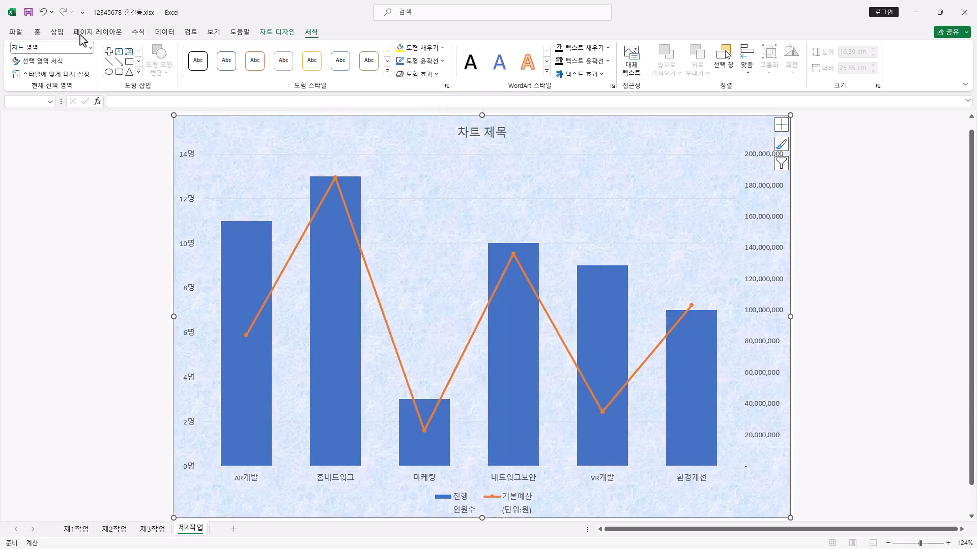
Set the whole chart's text to 굴림, size 11, in black
left_click(37, 33)
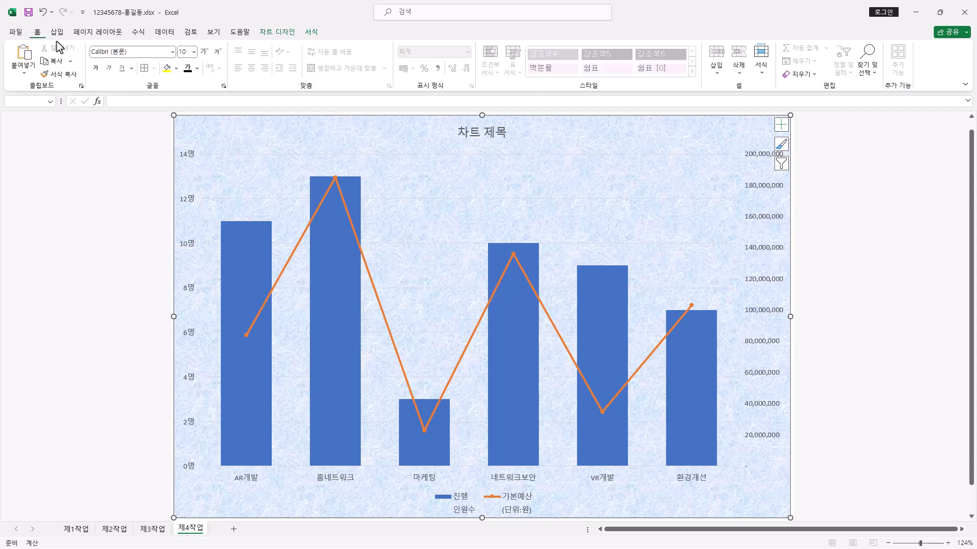
left_click(172, 52)
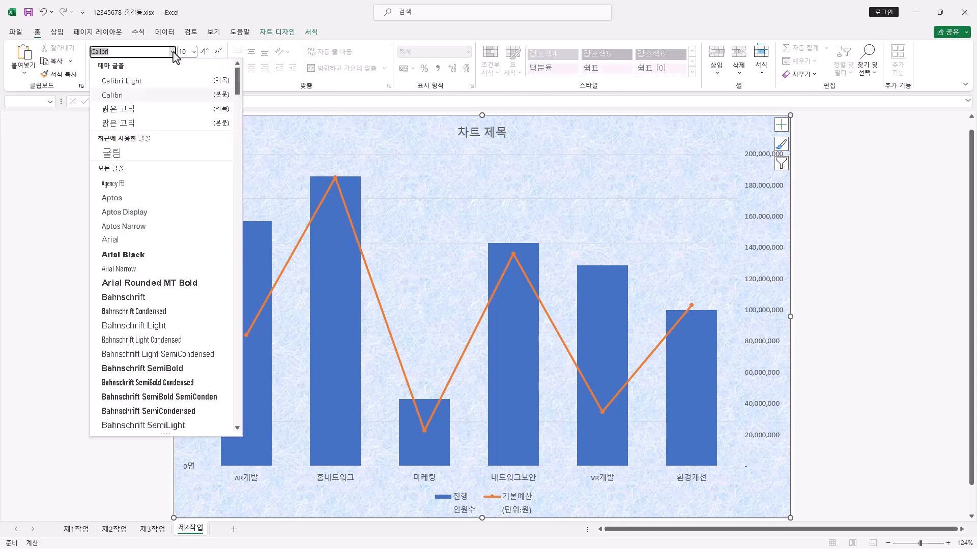
left_click(123, 161)
left_click(194, 51)
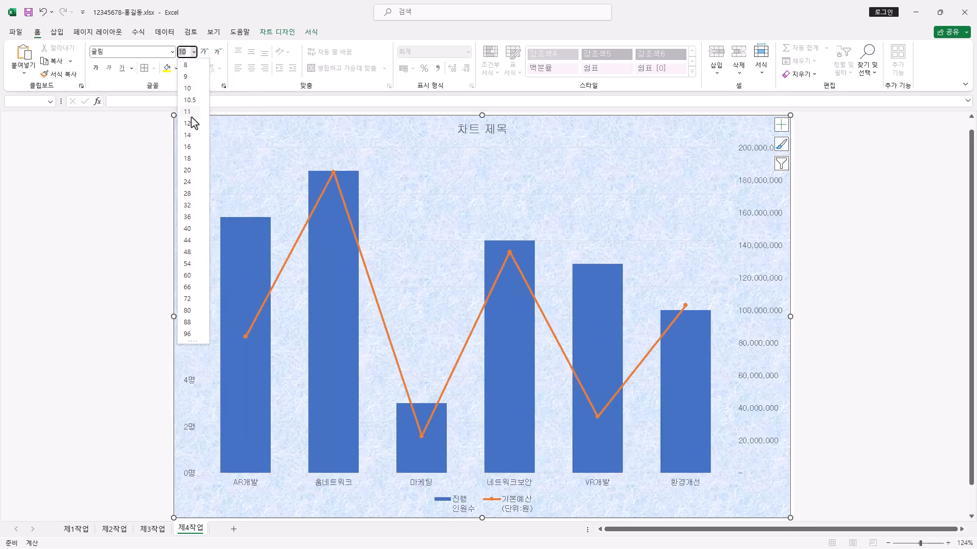
left_click(189, 113)
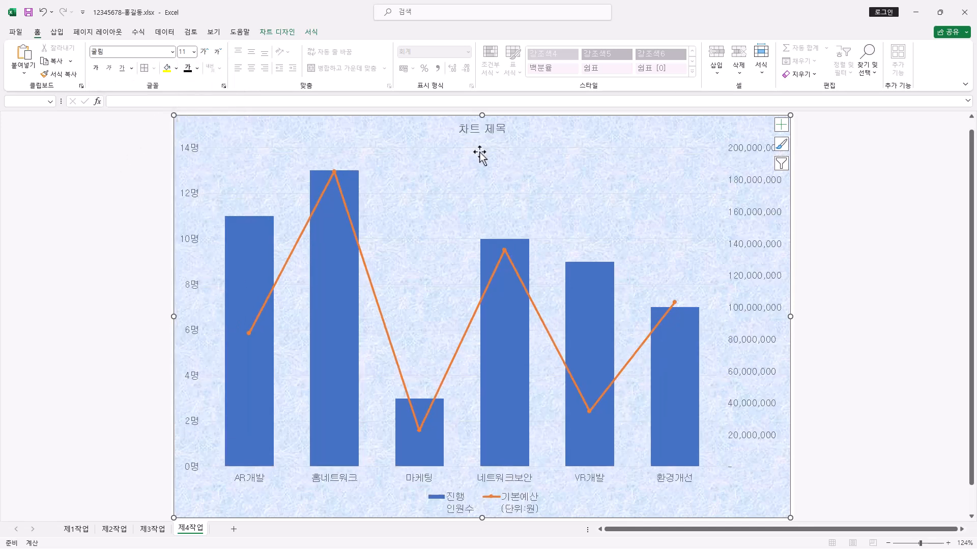
left_click(187, 69)
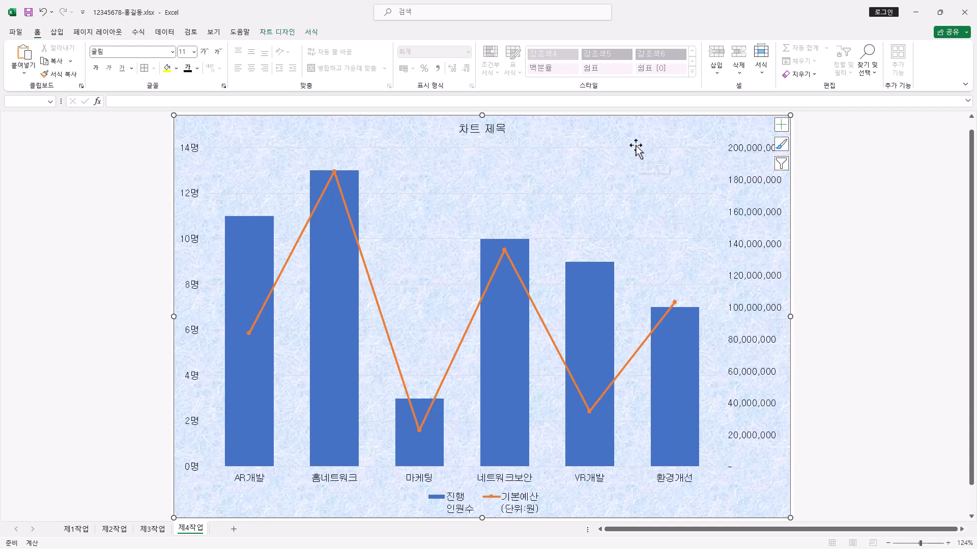
Fill the chart's plot area (그림 영역) with white
left_click(518, 177)
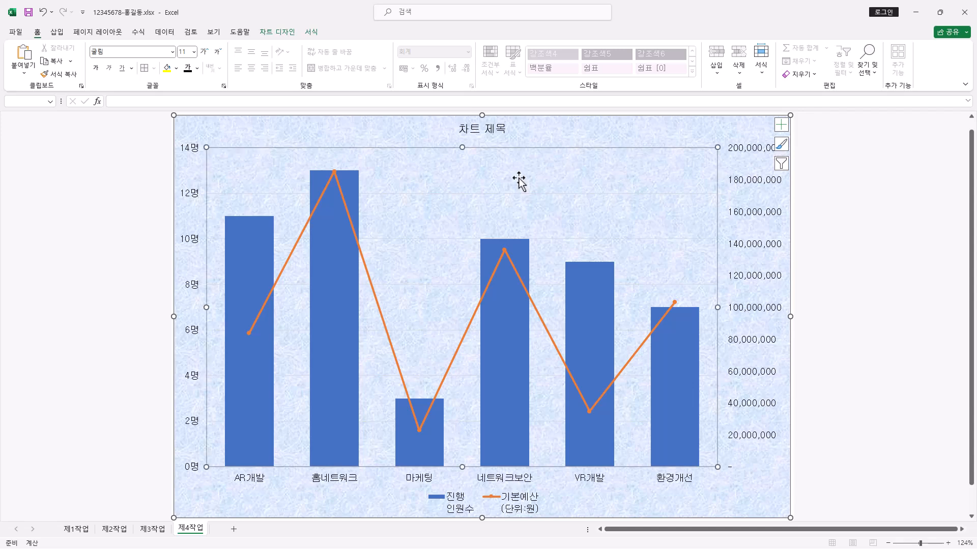
left_click(310, 33)
left_click(441, 48)
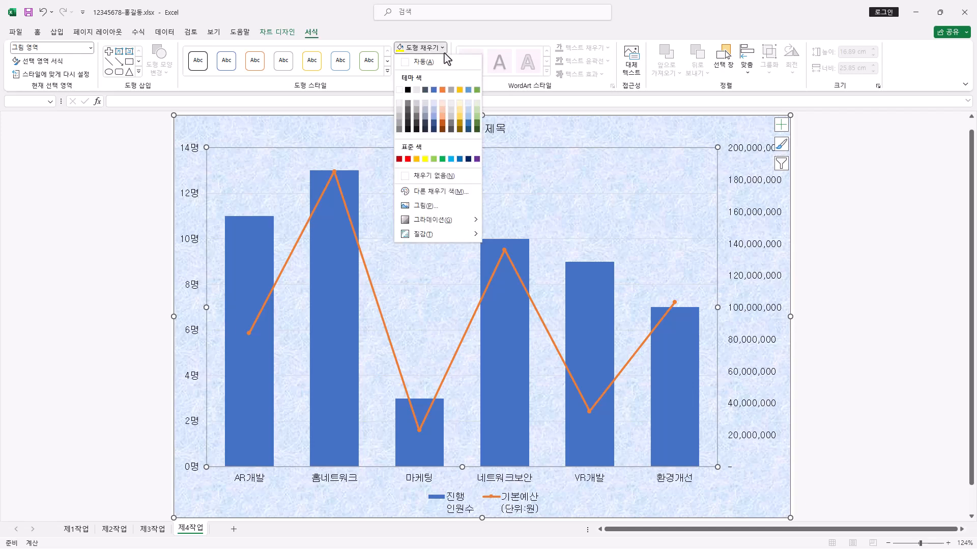
left_click(399, 89)
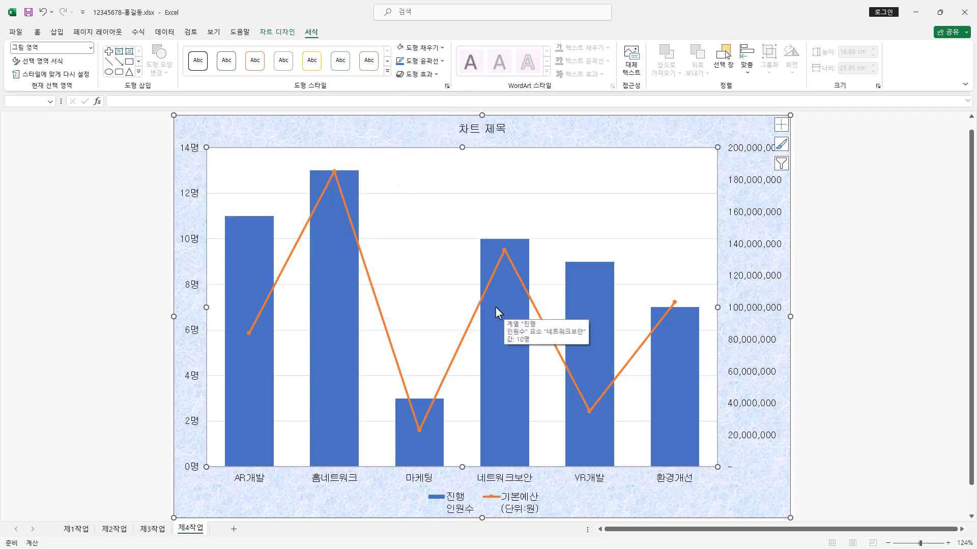
Replace the chart title text with 기술 및 영업 연구사업 현황
left_click(472, 130)
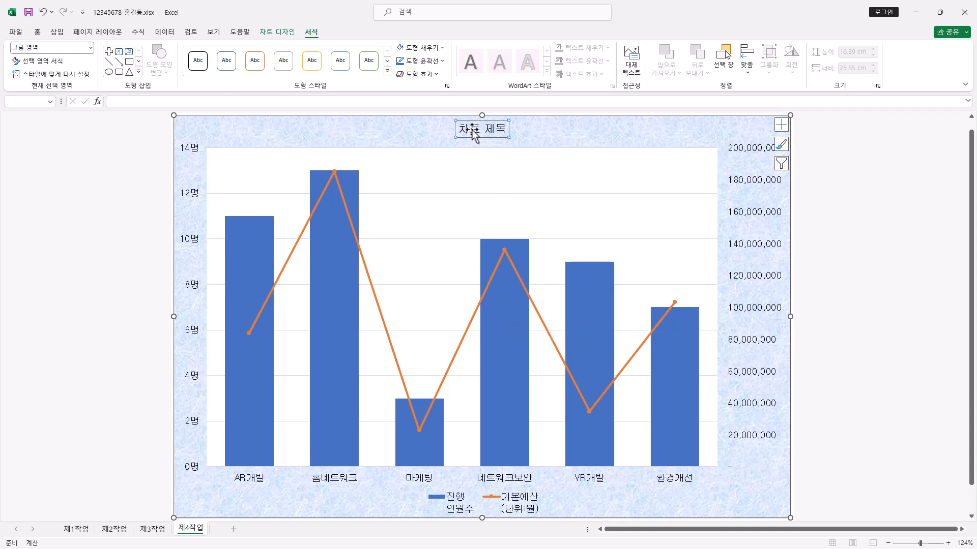
left_click_drag(457, 129, 507, 131)
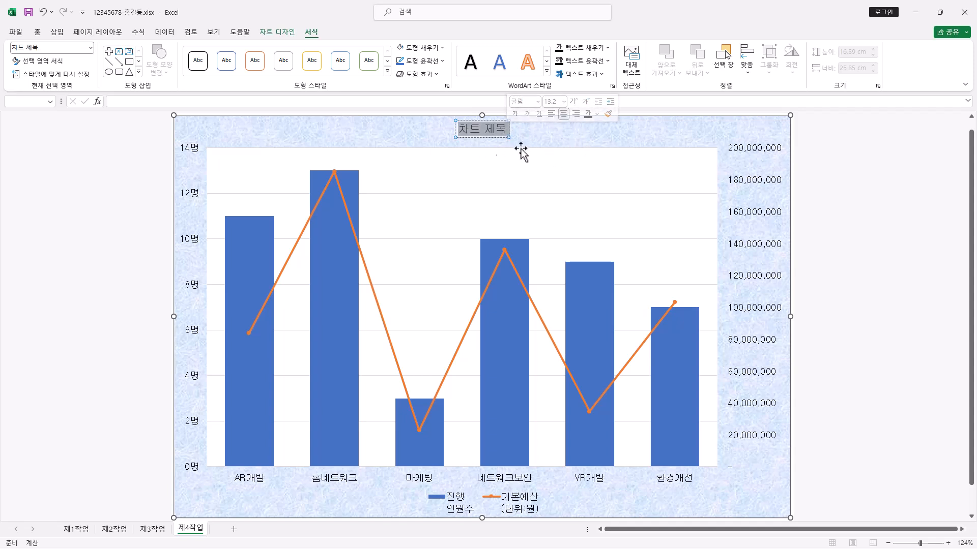
type("기술 및 영업 연구사업 현황")
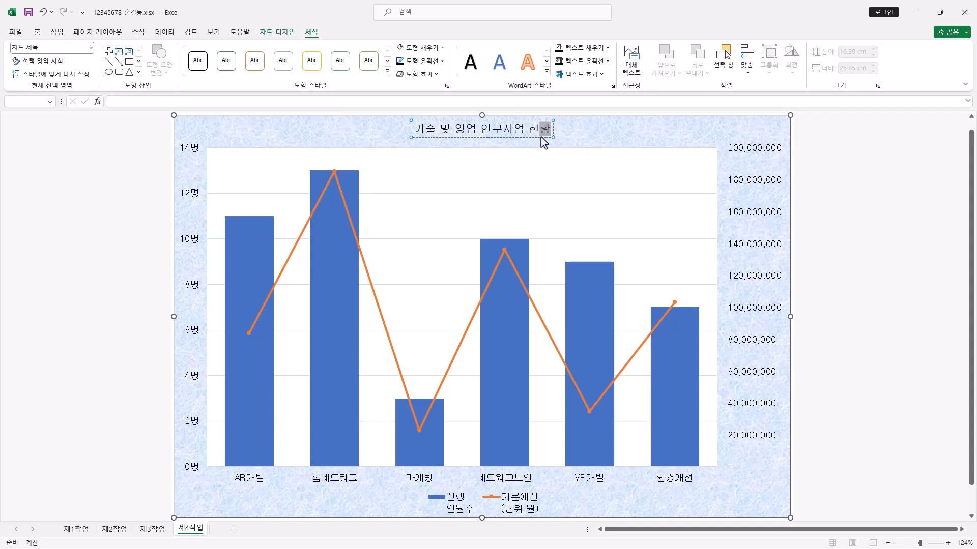
left_click(530, 136)
left_click_drag(417, 129, 550, 131)
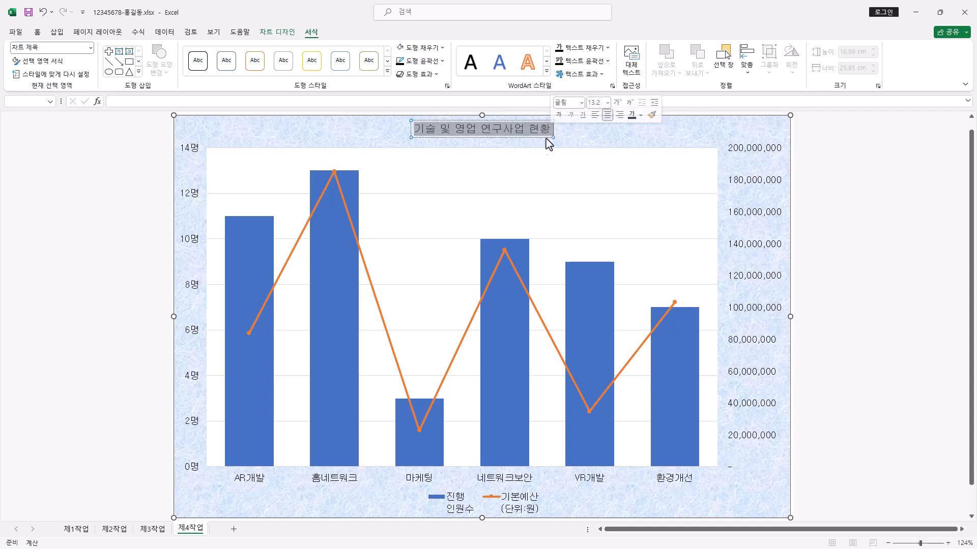
key("Escape")
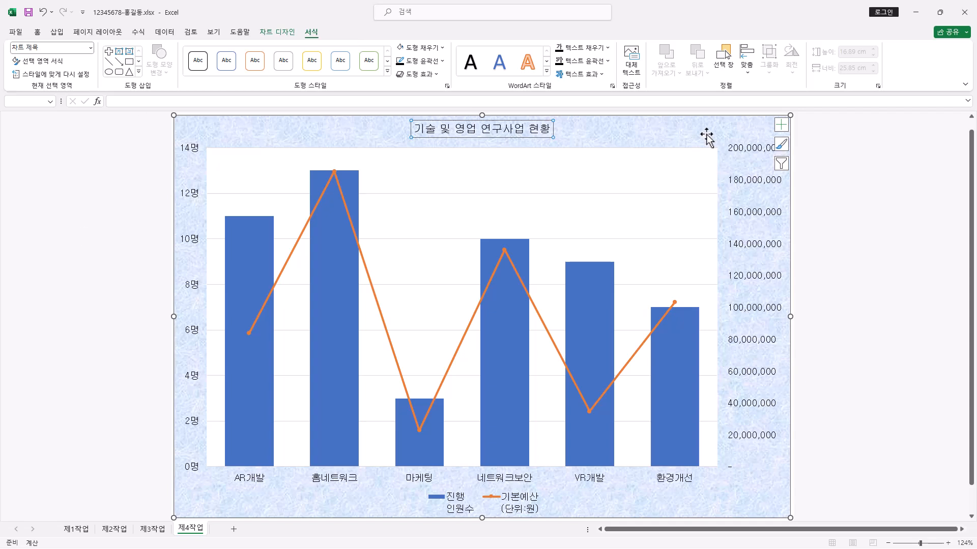
left_click(437, 51)
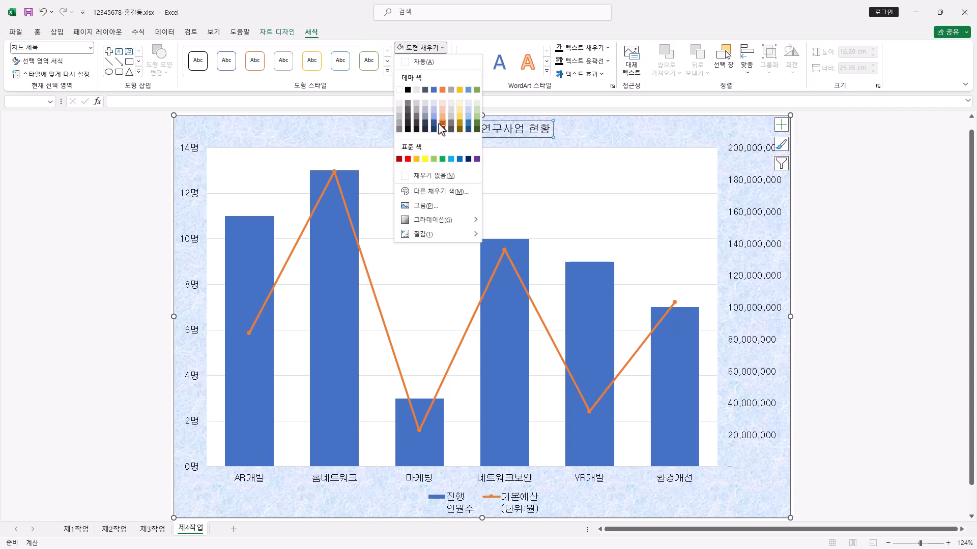
mouse_move(433, 238)
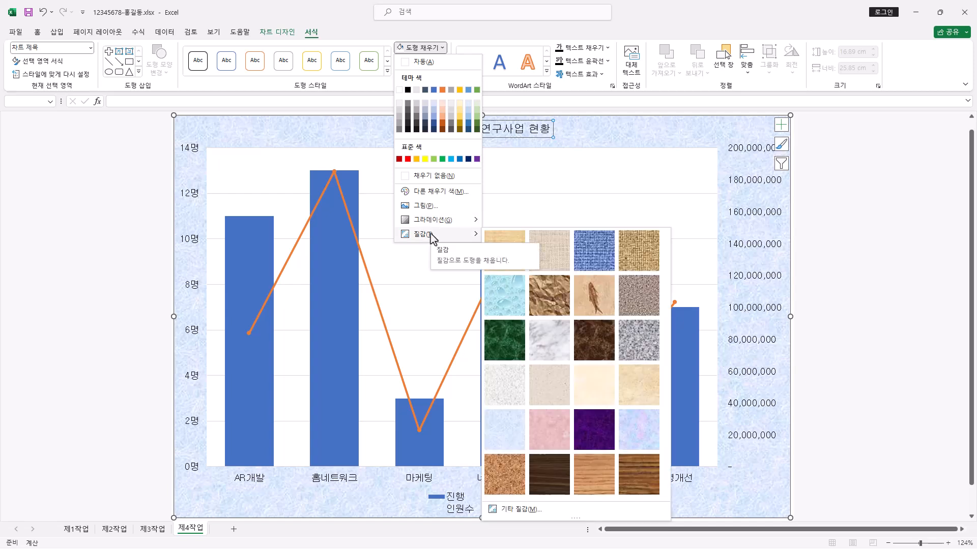
left_click(519, 435)
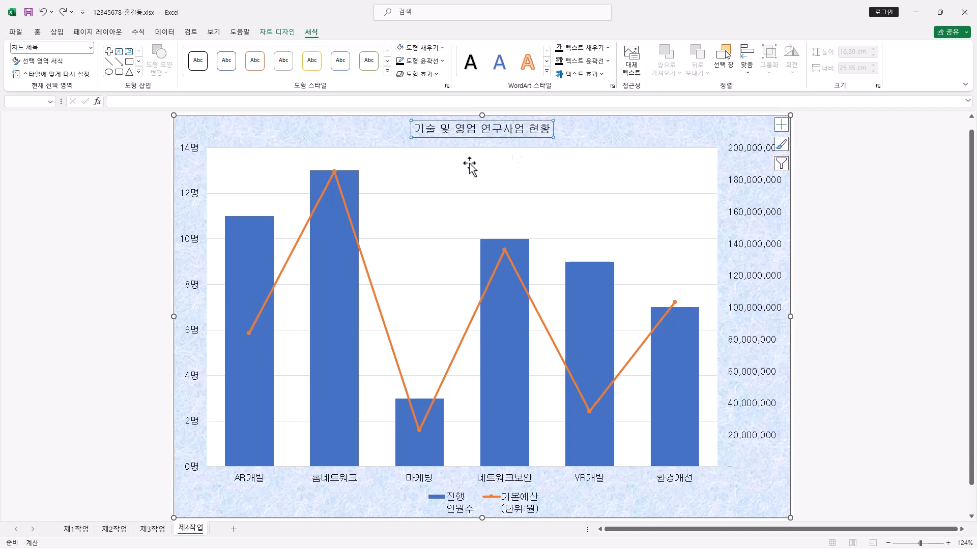
Fill the chart title box with white and give it a black outline
left_click(442, 49)
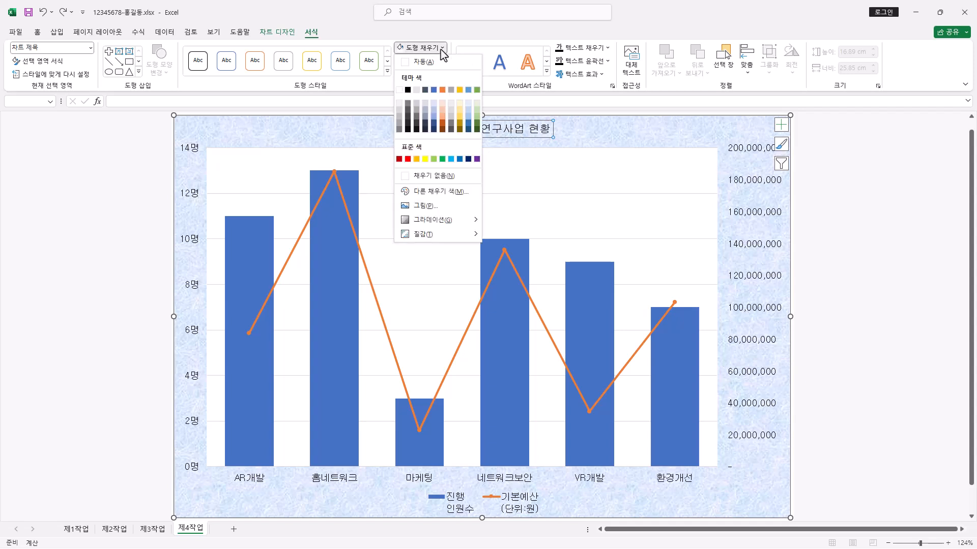
left_click(399, 91)
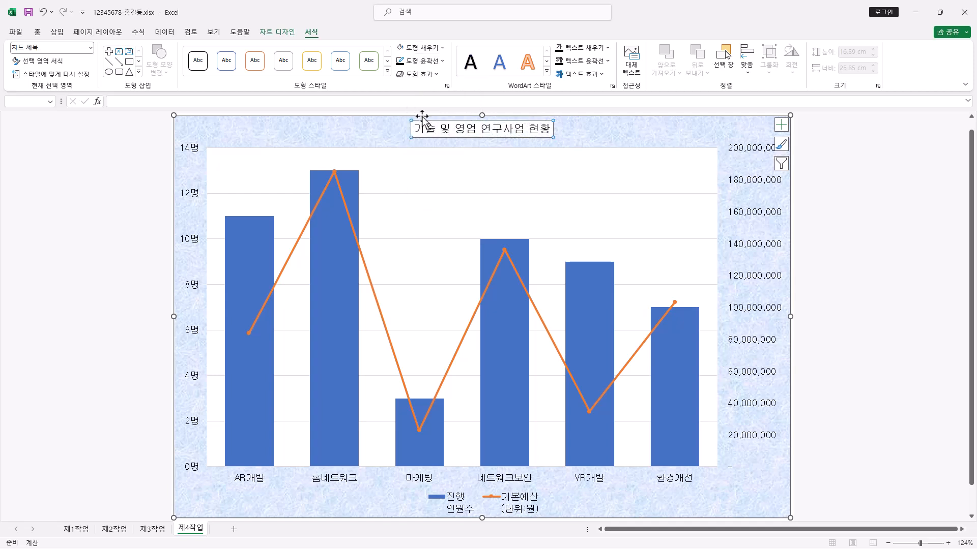
left_click(442, 62)
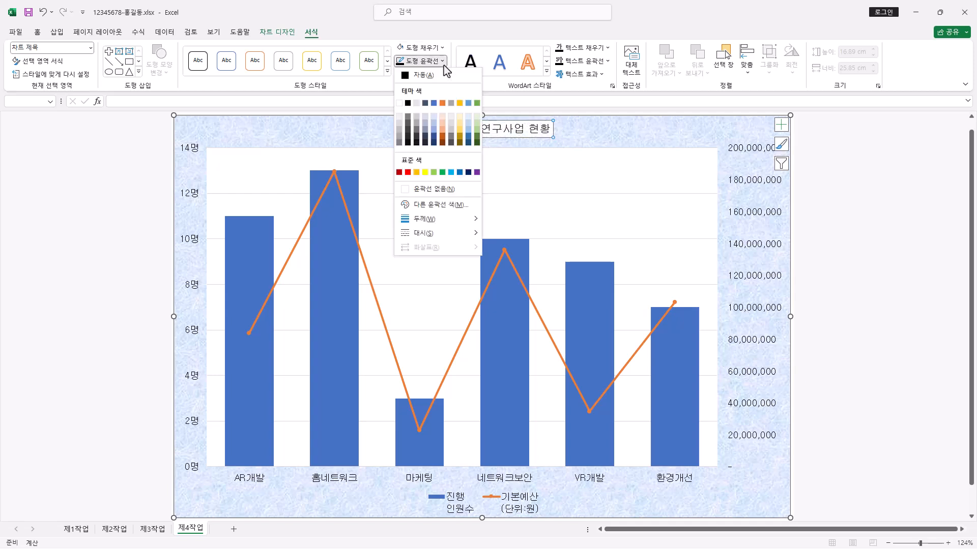
left_click(408, 105)
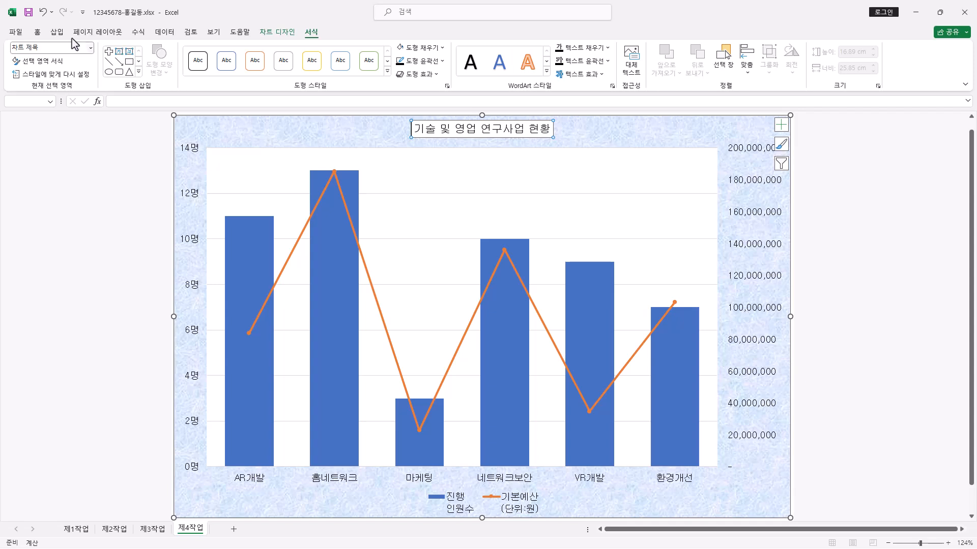
Make the chart title bold and set its font size to 20
left_click(38, 31)
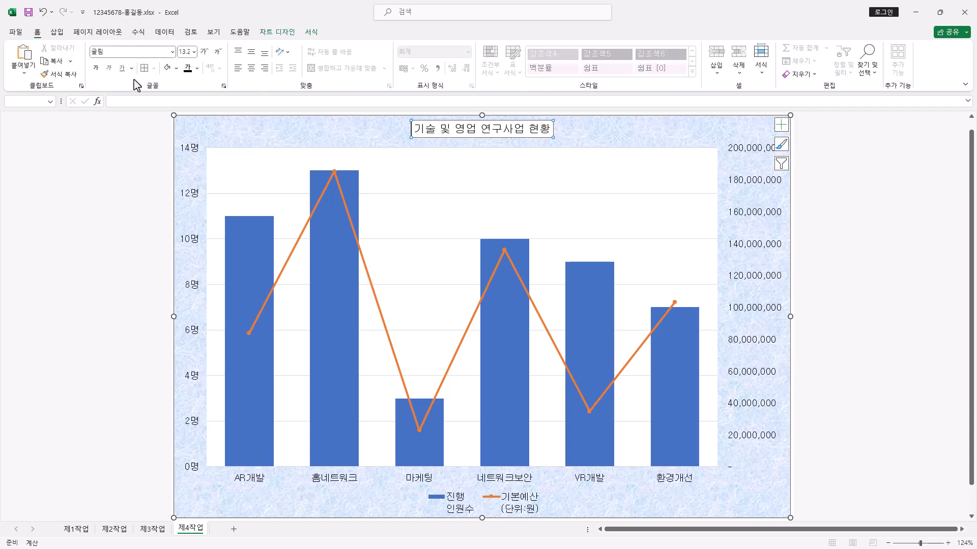
left_click(96, 68)
left_click(194, 52)
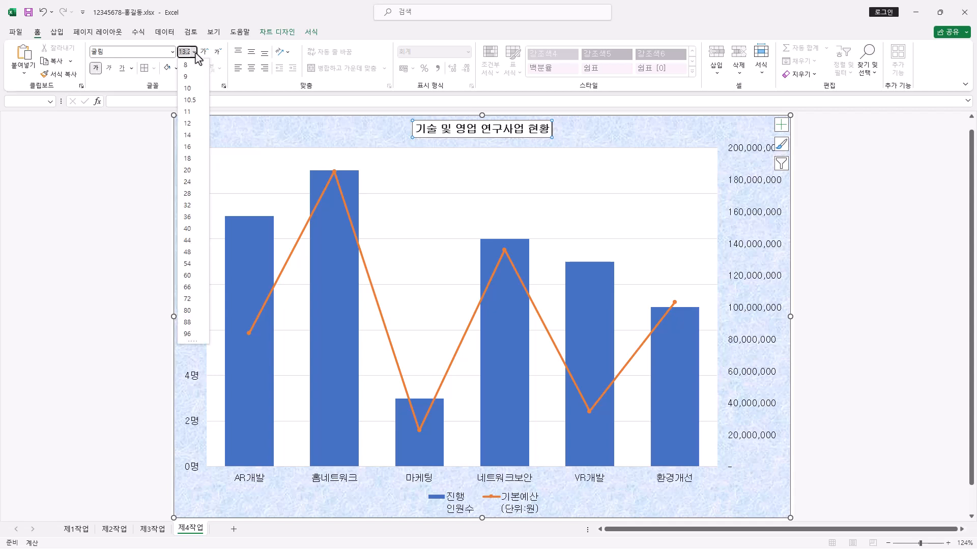
left_click(187, 170)
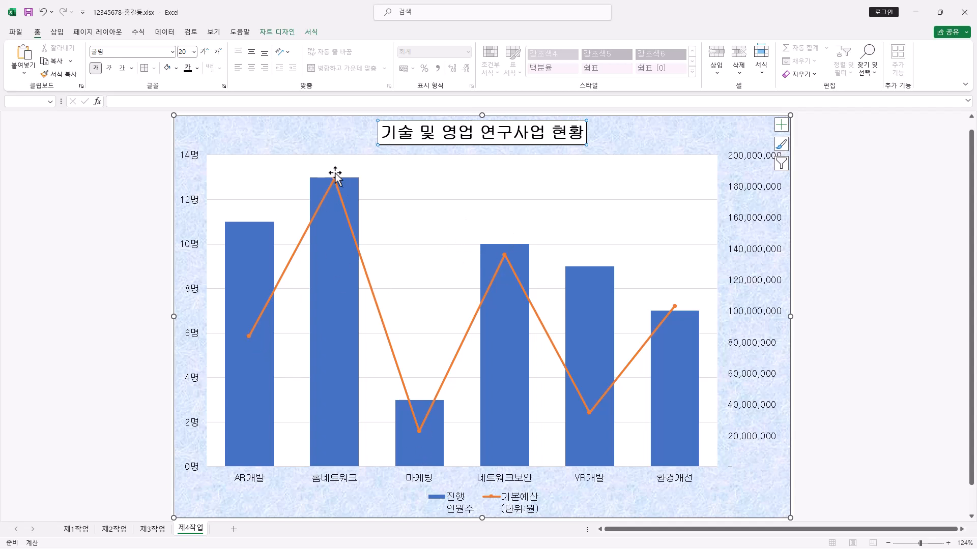
Change the 기본예산(단위:원) line series' markers to the built-in (기본 제공) square shape
mouse_move(334, 178)
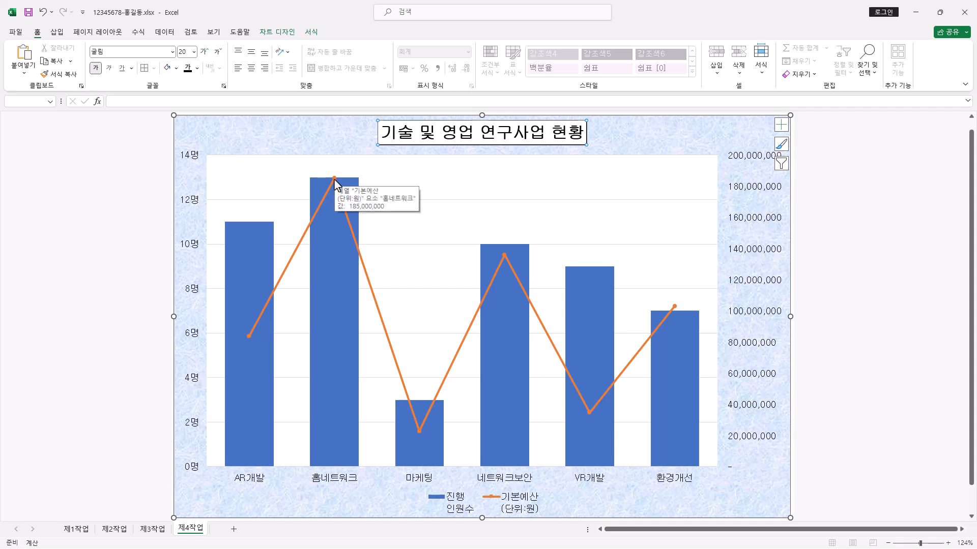
left_click(334, 178)
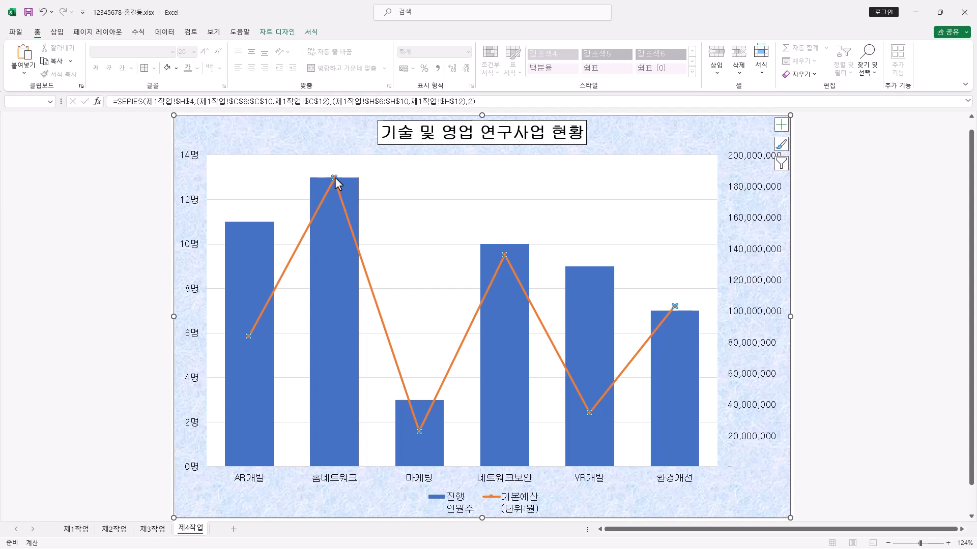
right_click(334, 179)
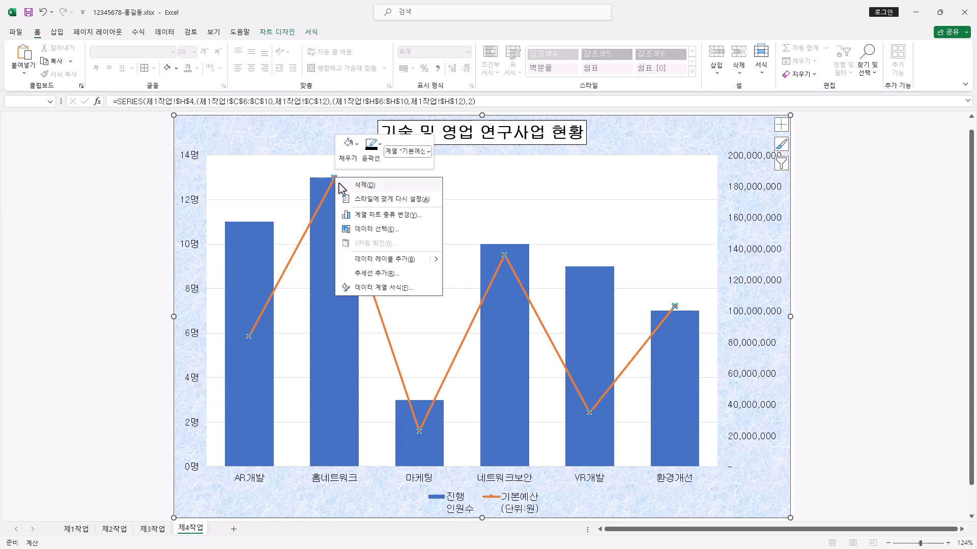
left_click(402, 288)
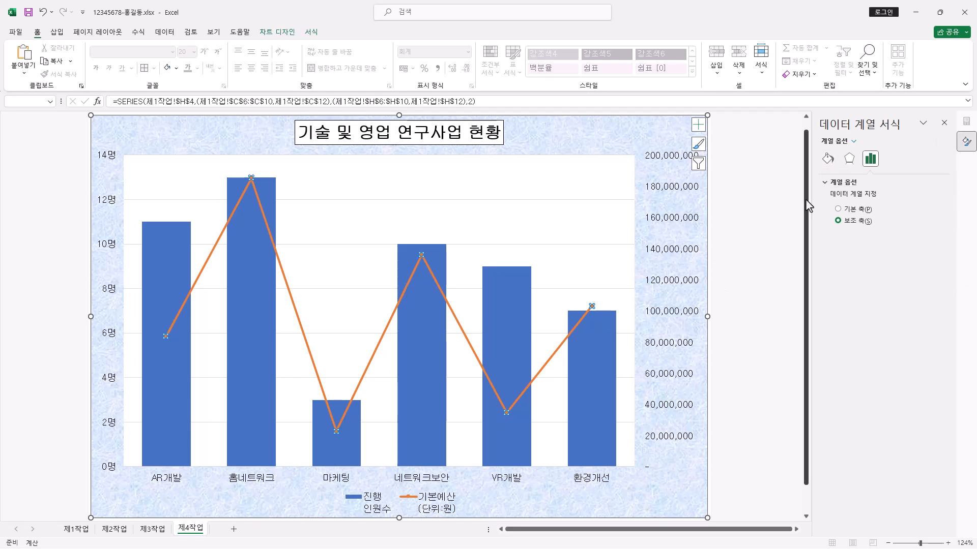
left_click(827, 162)
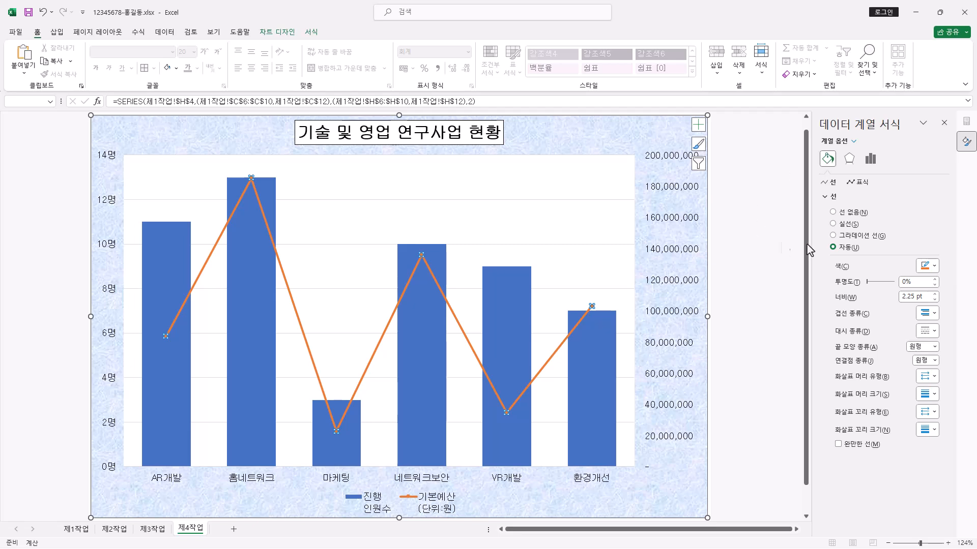
left_click(856, 182)
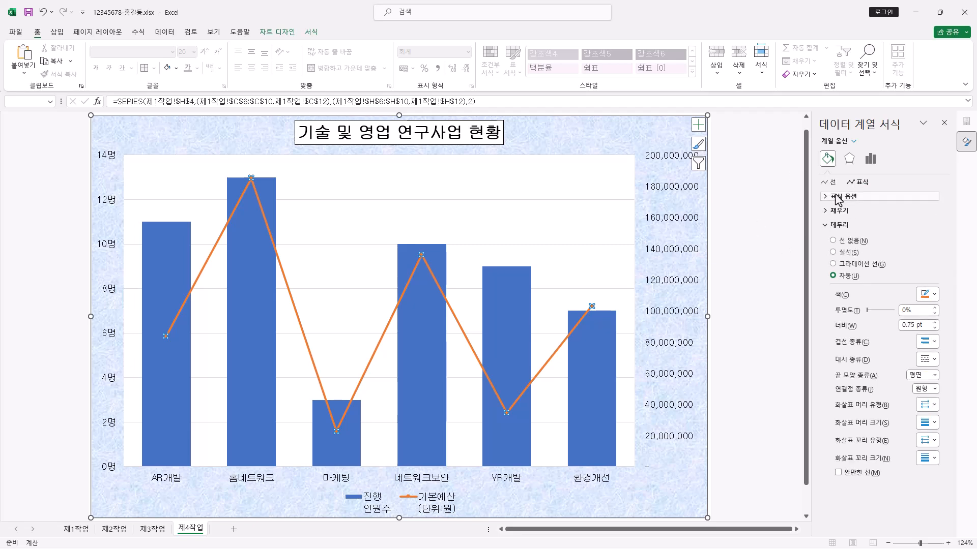
left_click(837, 197)
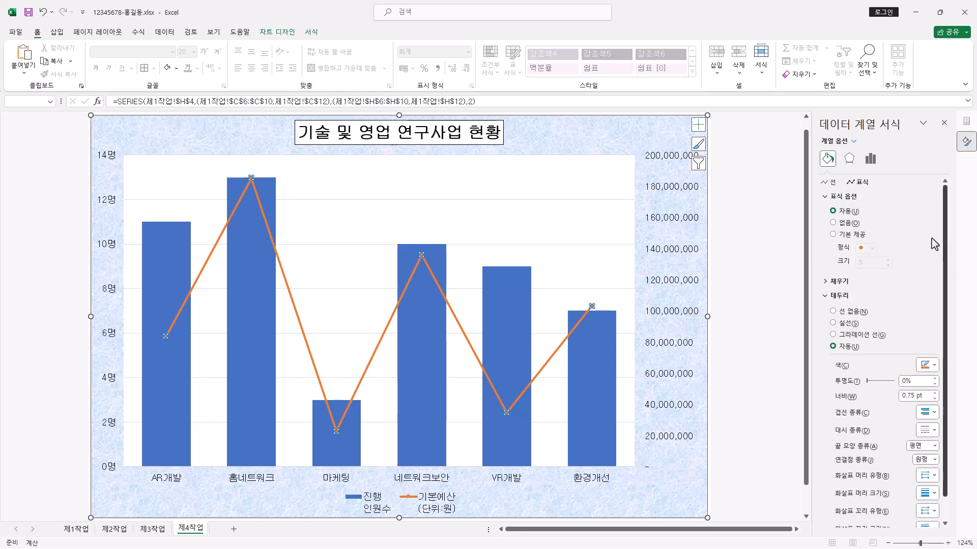
left_click(858, 236)
left_click(872, 249)
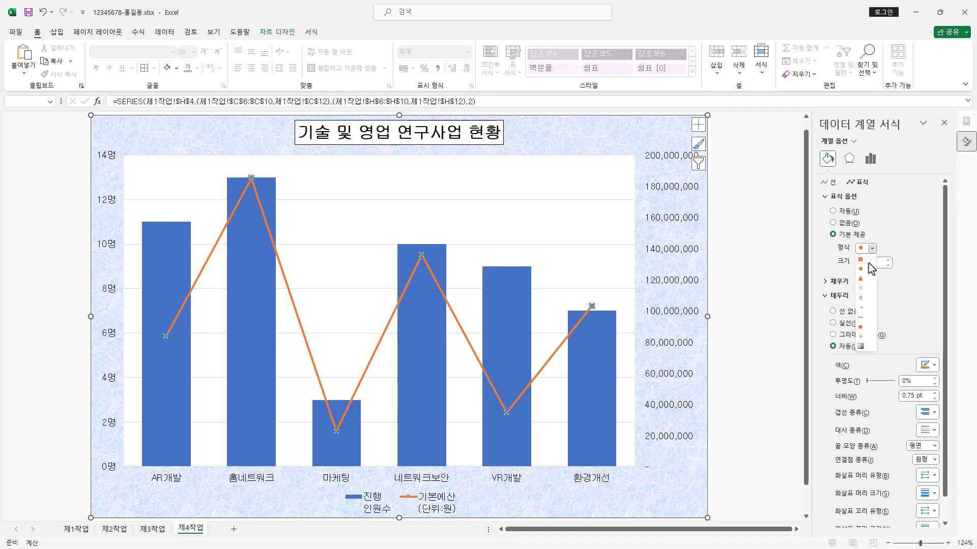
left_click(869, 262)
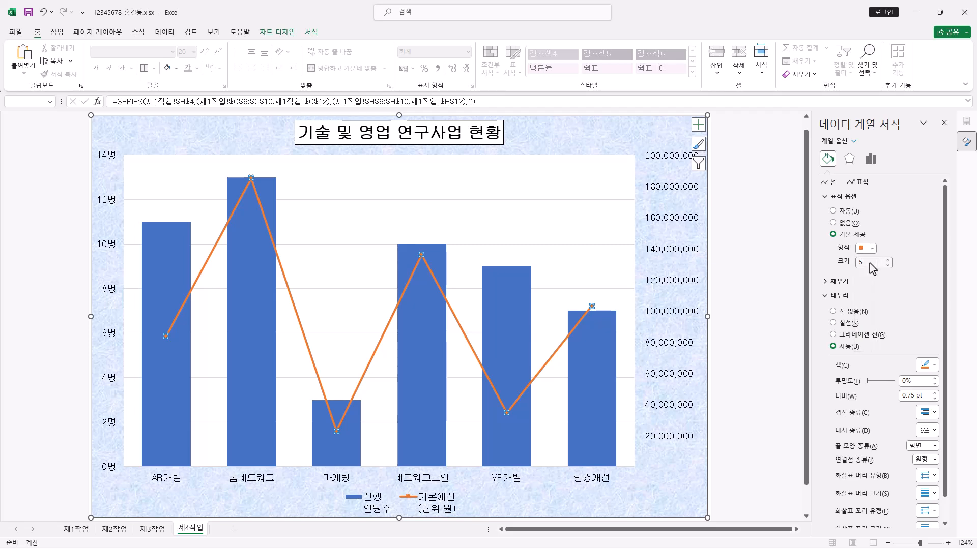
Set the marker size of the 기본예산(단위:원) line series to 10
left_click(887, 260)
left_click(887, 260)
left_click(888, 260)
left_click(888, 260)
left_click(888, 260)
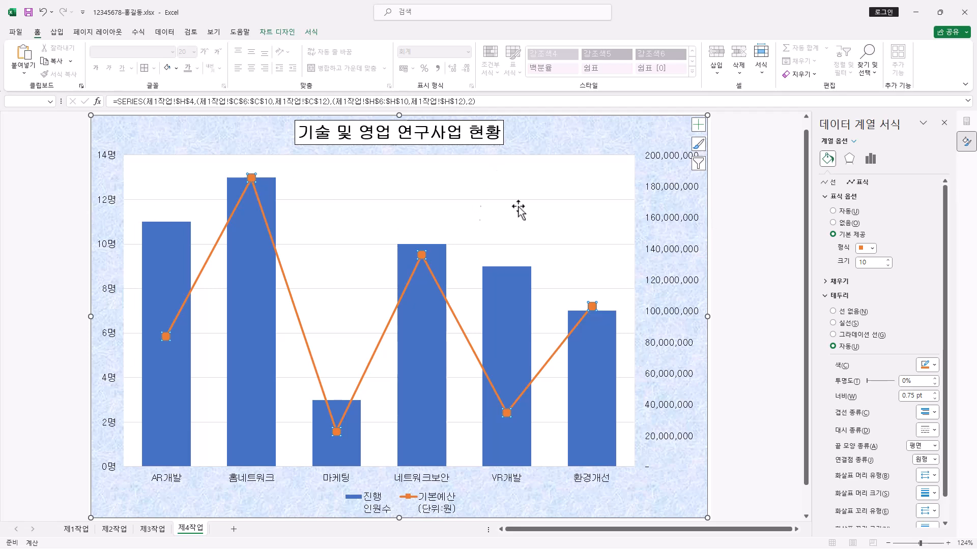
Format the chart's horizontal major gridlines as black dashed lines
left_click(390, 207)
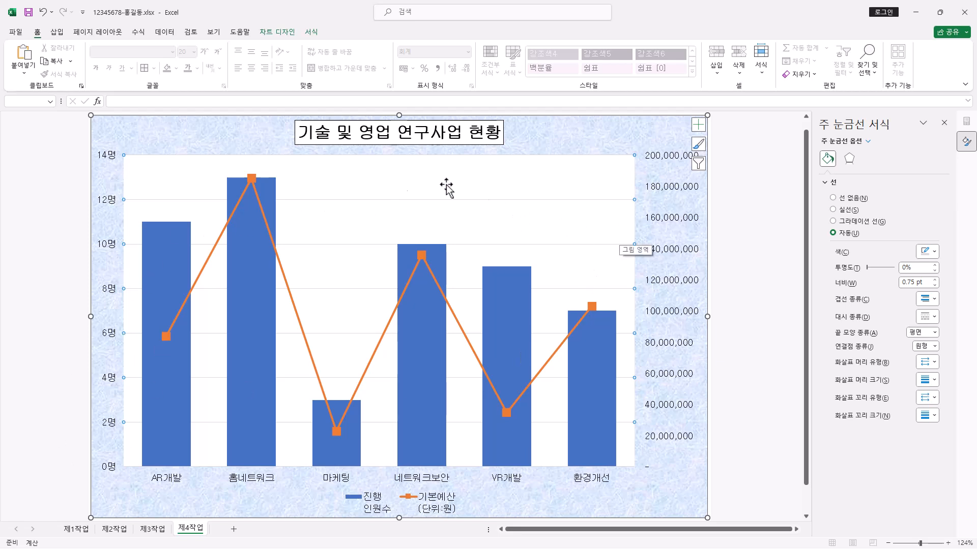
left_click(313, 32)
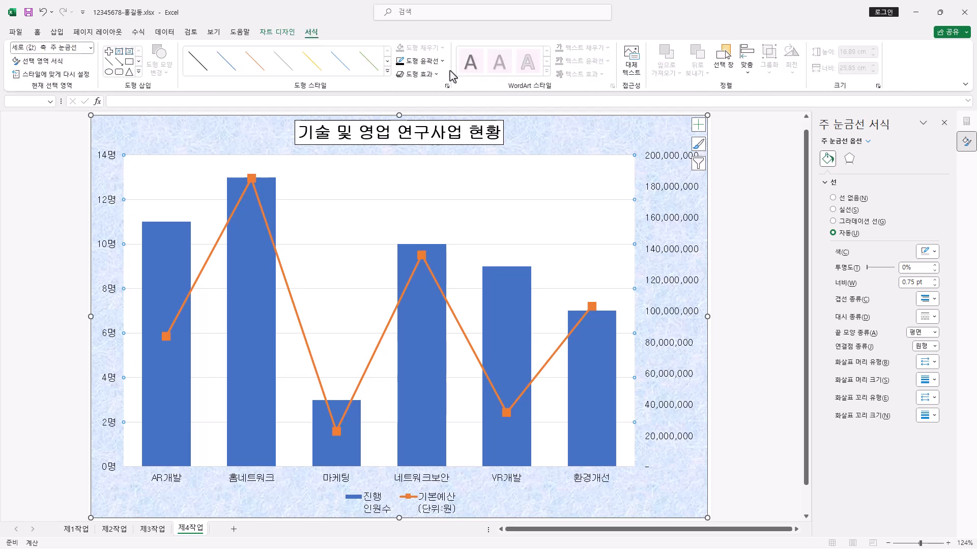
left_click(441, 61)
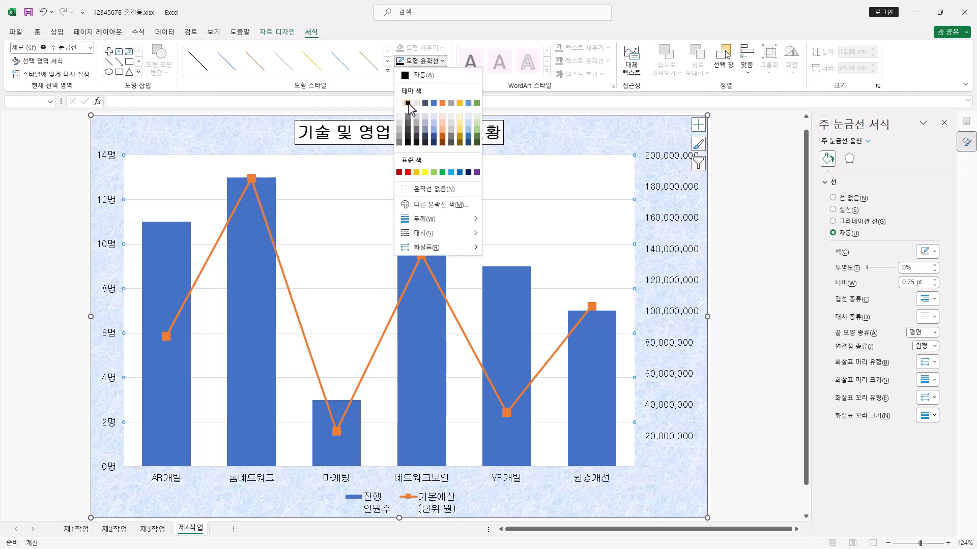
left_click(408, 104)
left_click(440, 62)
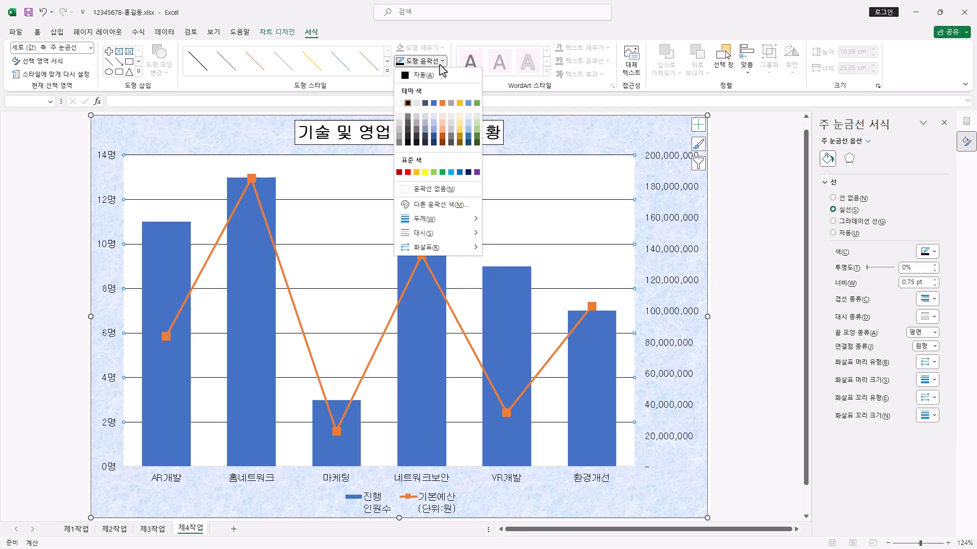
mouse_move(425, 233)
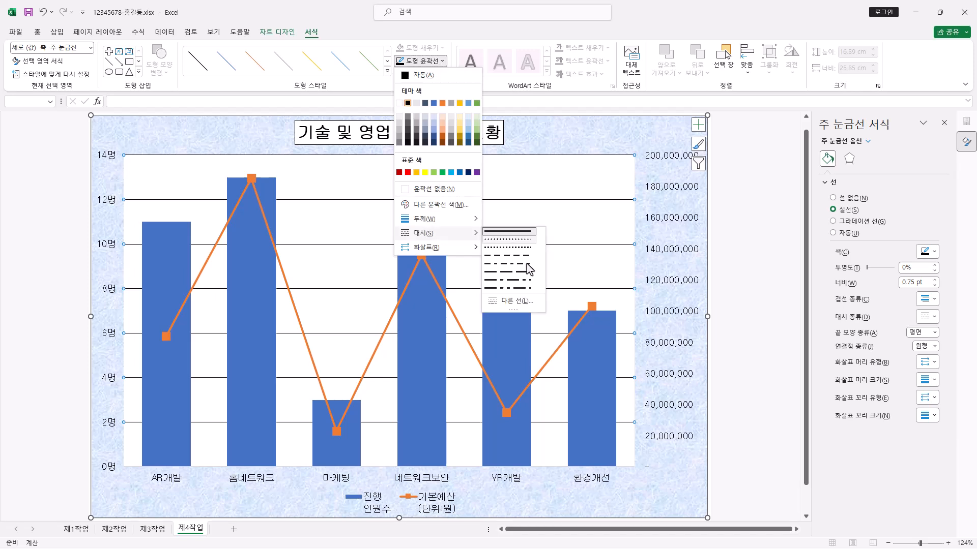
left_click(527, 261)
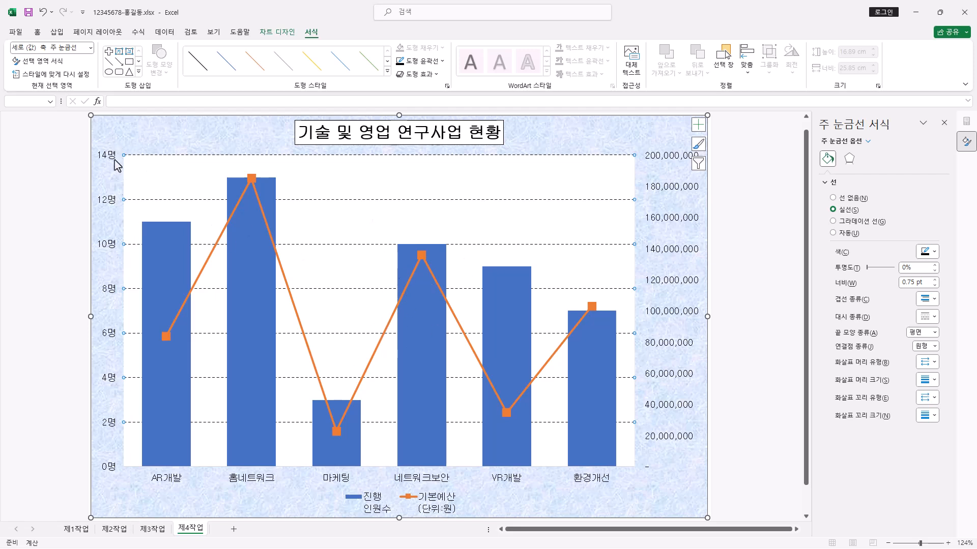
Give the primary vertical value axis a black line
left_click(113, 340)
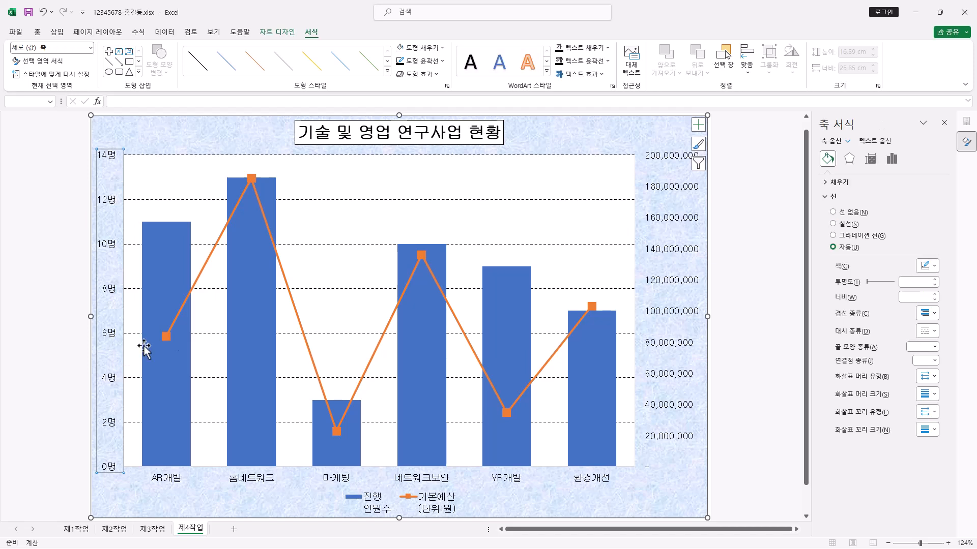
left_click(435, 62)
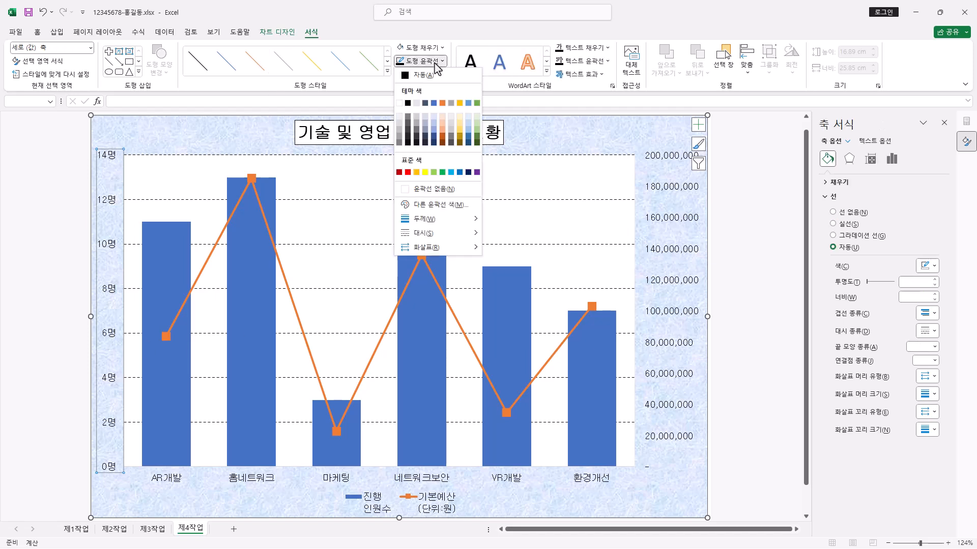
left_click(408, 103)
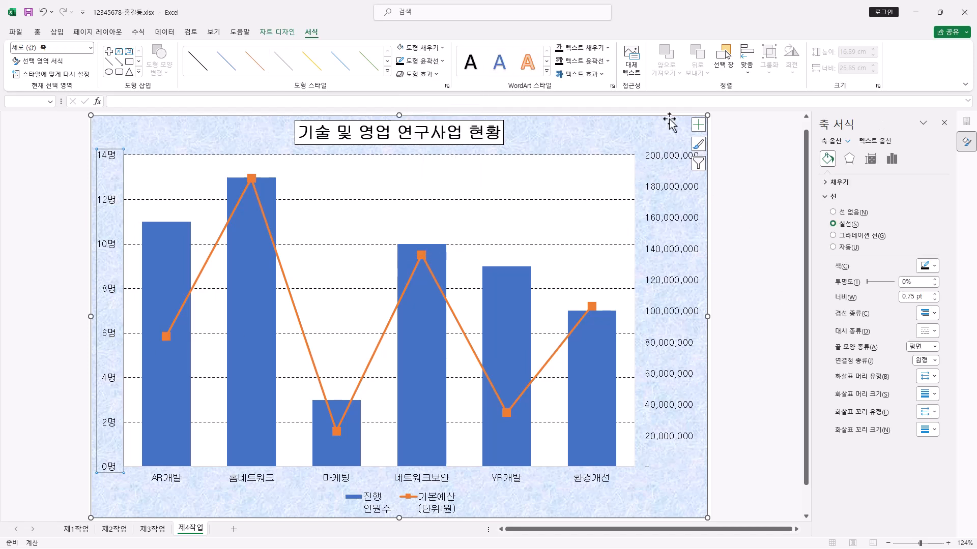
Give the secondary vertical axis and the horizontal category axis black lines
left_click(673, 252)
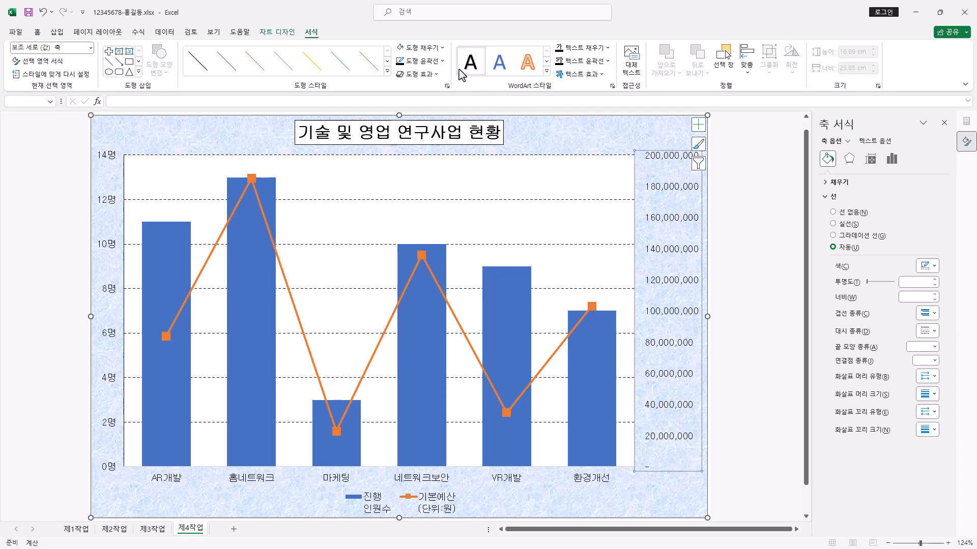
left_click(437, 63)
left_click(409, 103)
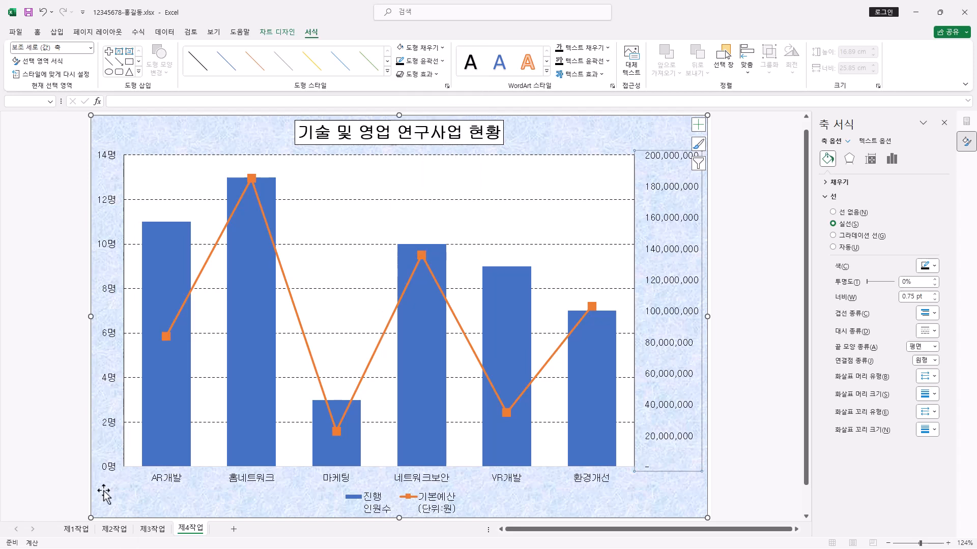
left_click(346, 480)
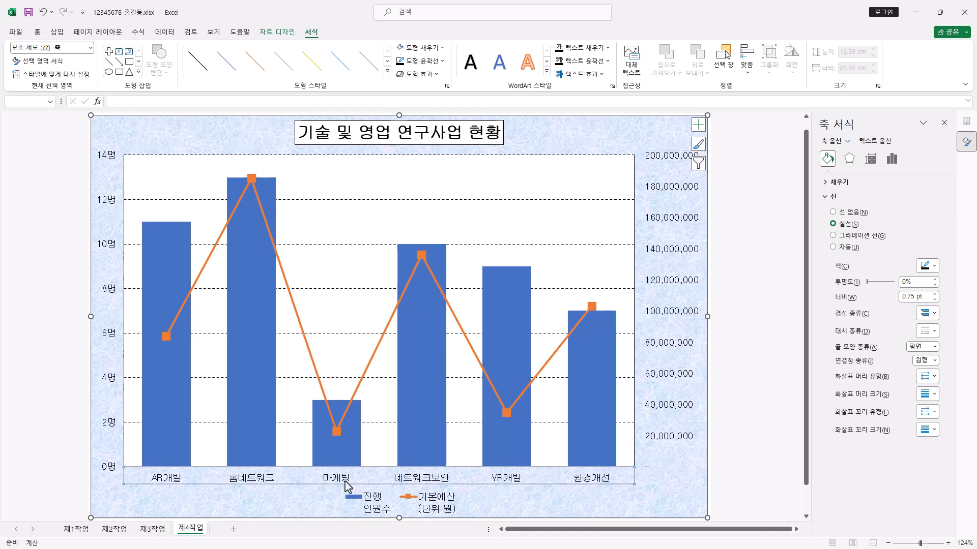
left_click(418, 62)
left_click(410, 104)
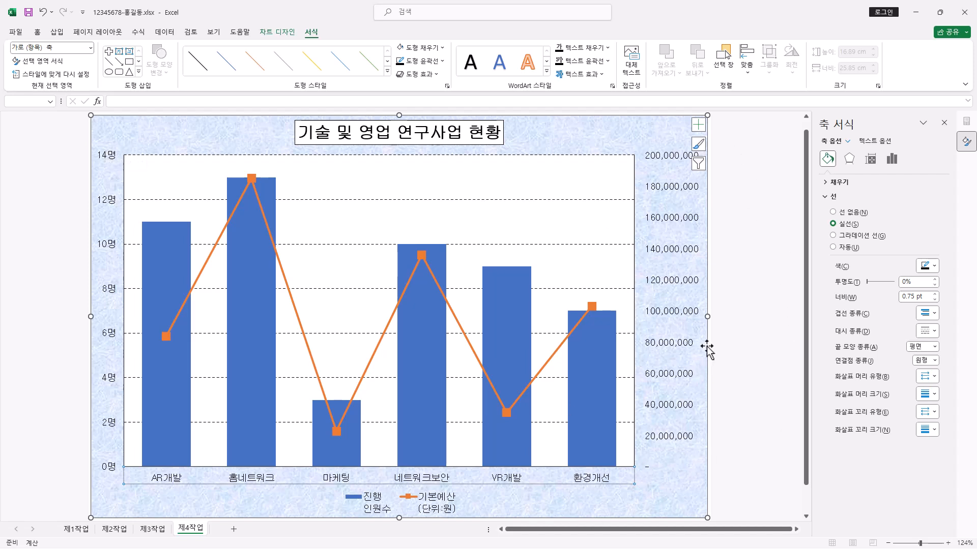
left_click(774, 374)
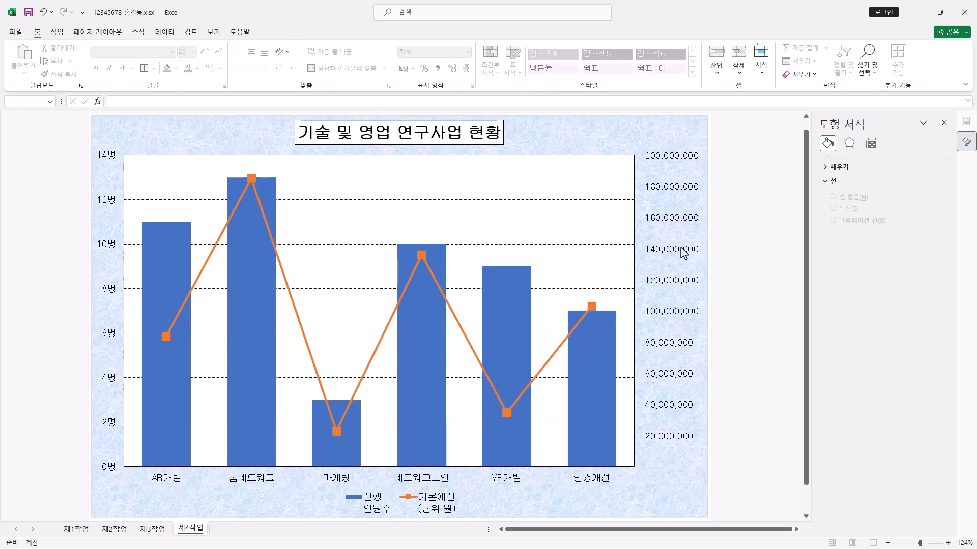
Set the secondary vertical axis's major unit to 5.0E7 and its major tick marks to outside (바깥쪽)
left_click(673, 348)
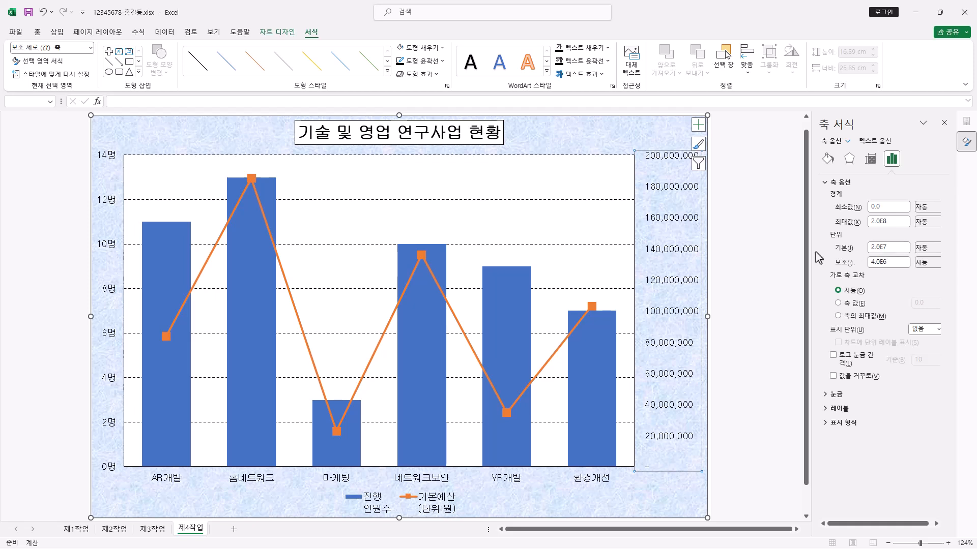
left_click(873, 249)
key("Return")
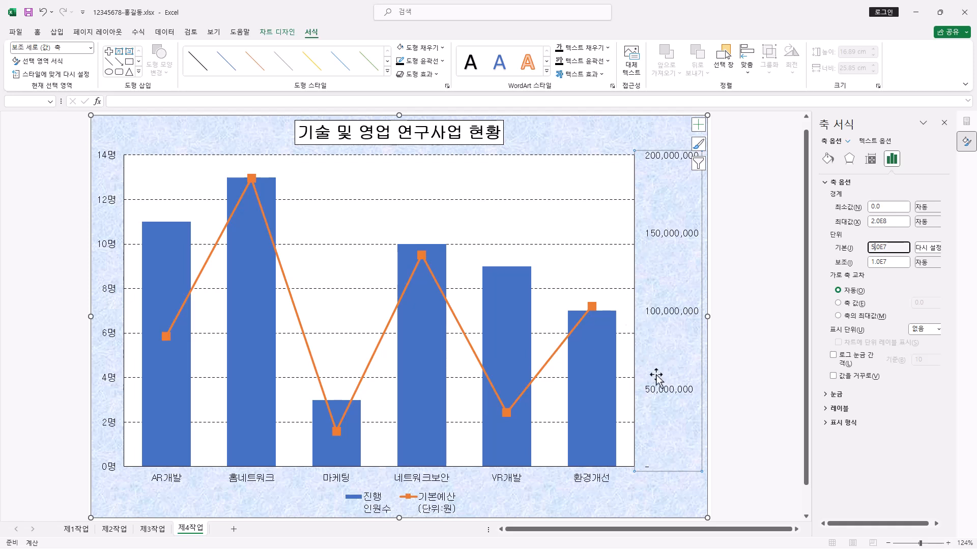
left_click(830, 395)
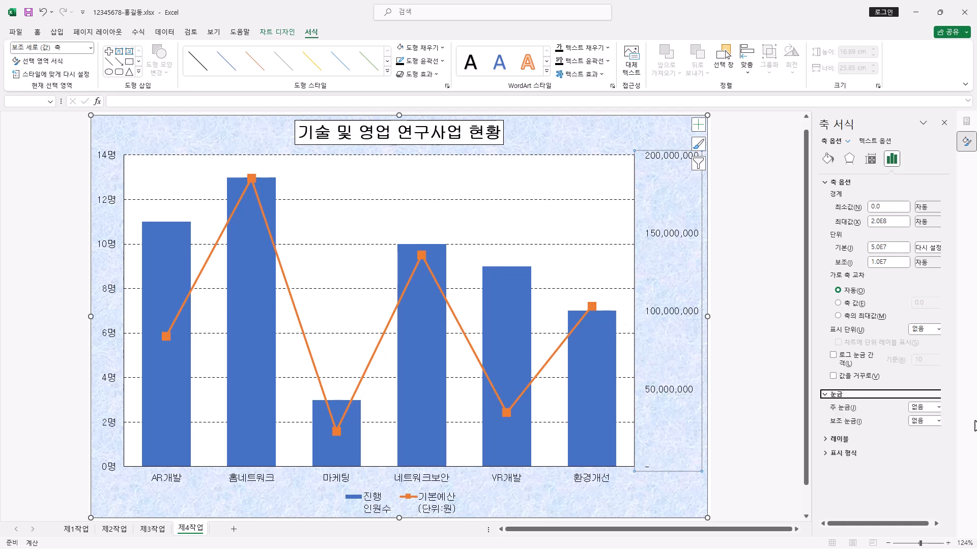
left_click(935, 407)
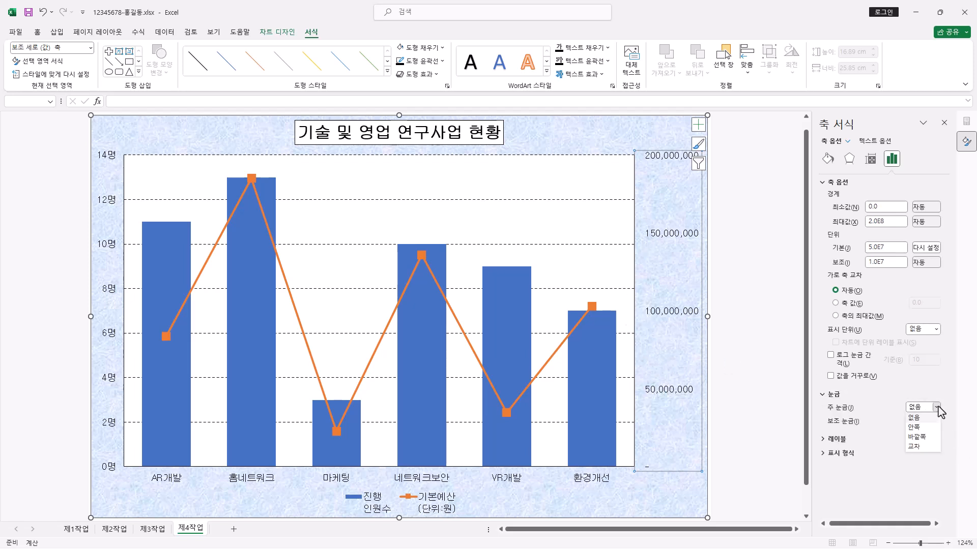
left_click(924, 439)
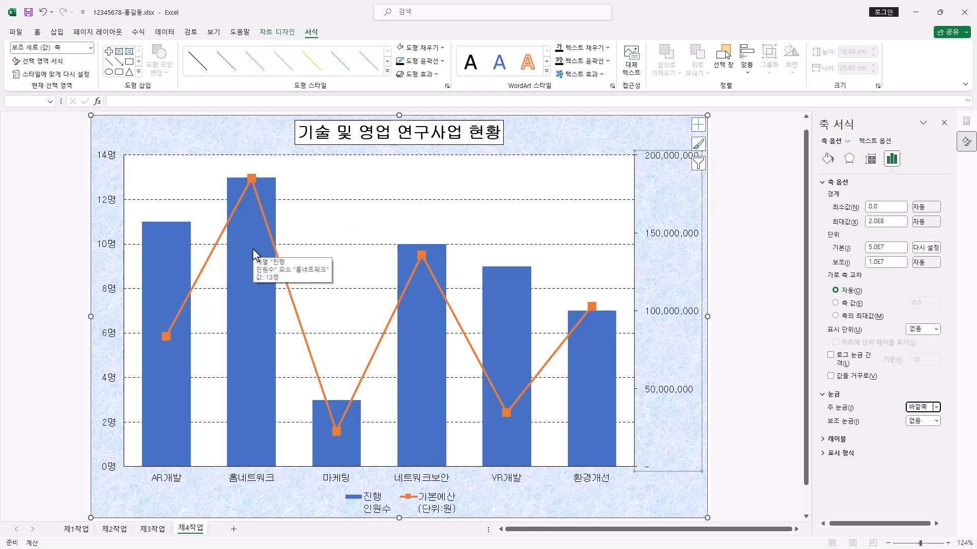
Add a data label to only the 홈네트워크 point of the 기본예산(단위:원) line series
left_click(252, 181)
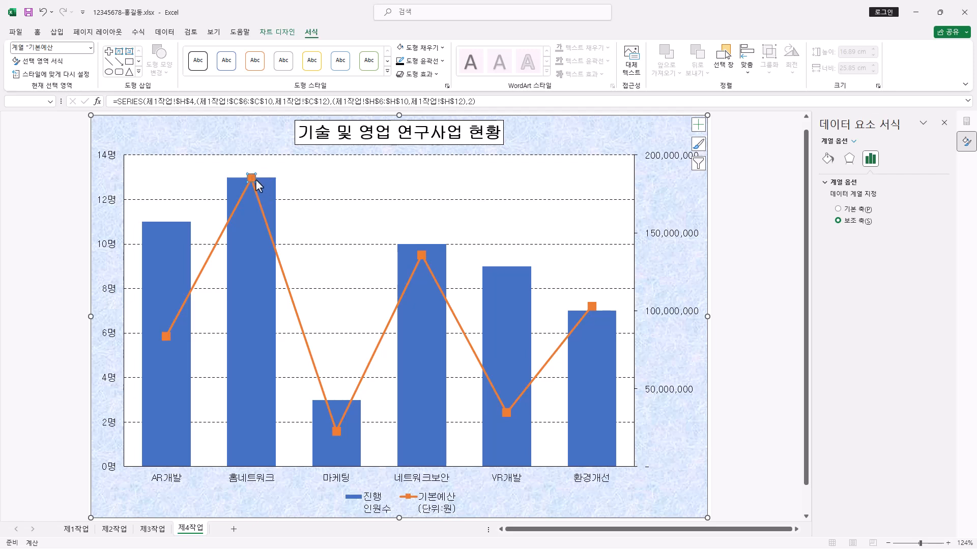
right_click(253, 181)
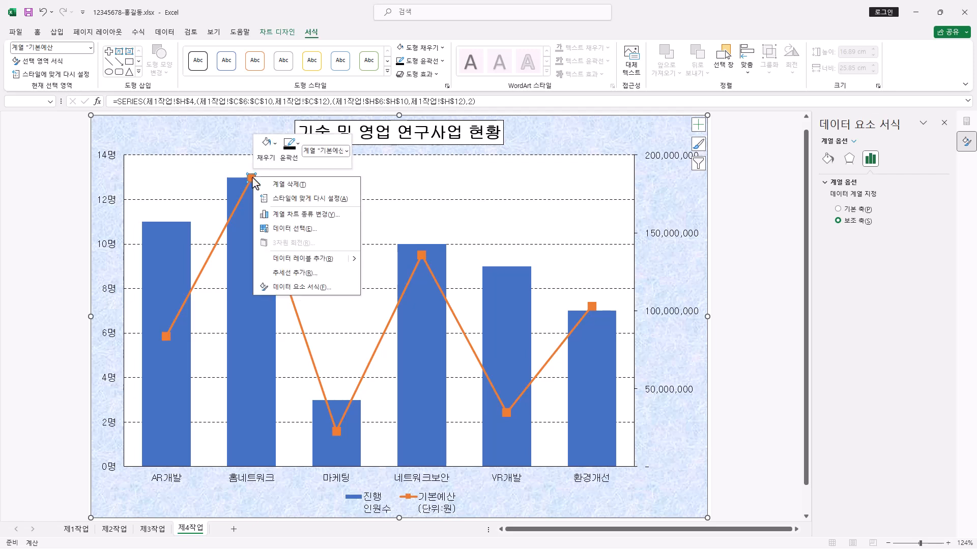
left_click(303, 260)
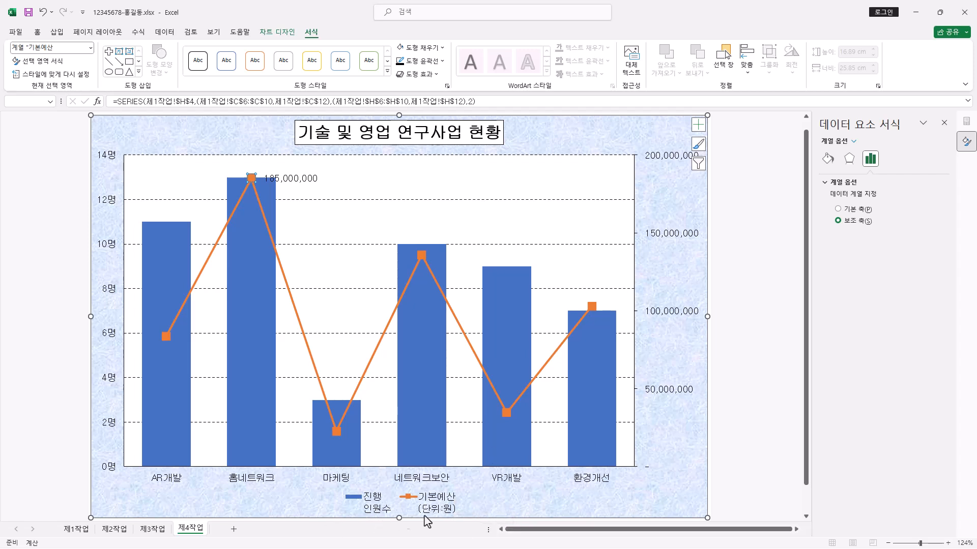
Replace the column series' linked name in the chart's source data with the single-line text 진행인원수
right_click(431, 498)
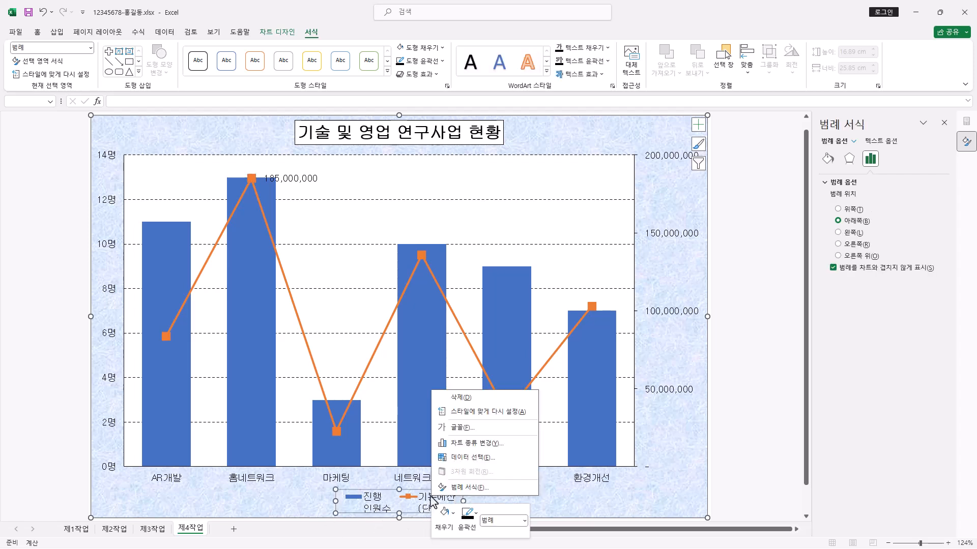
left_click(488, 462)
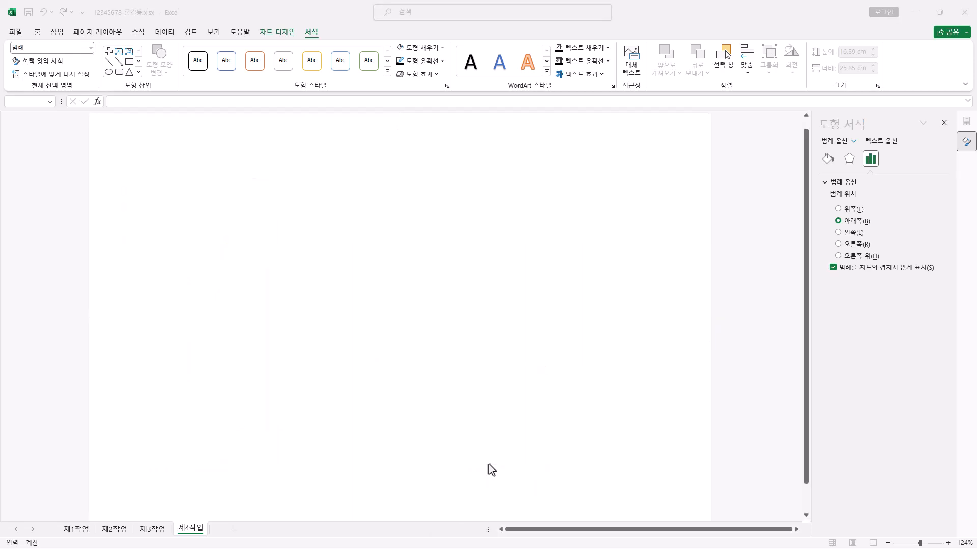
left_click(322, 357)
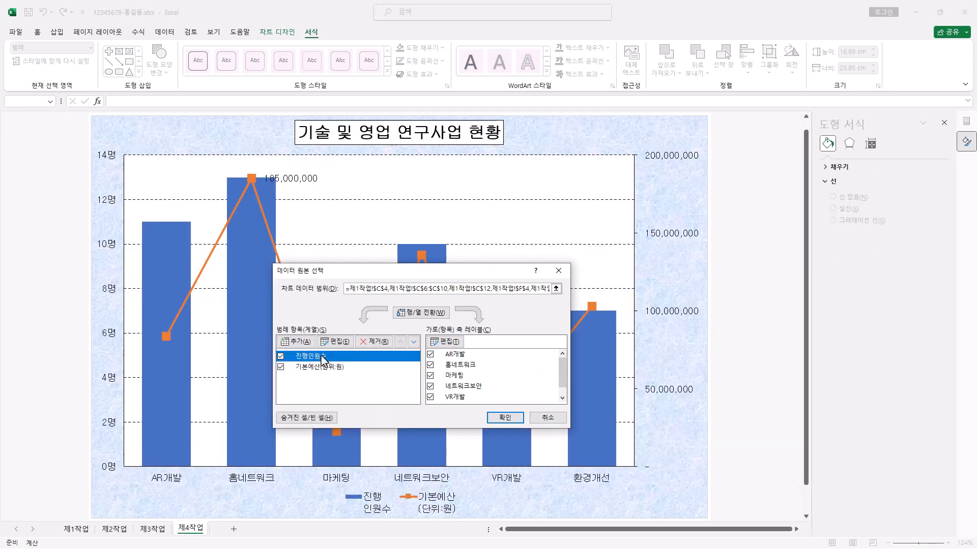
left_click(334, 342)
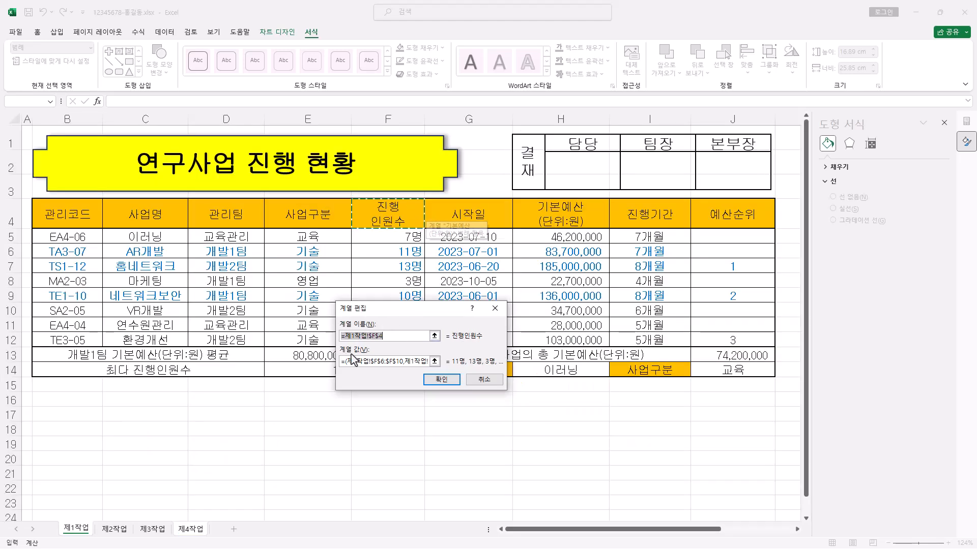
type("진행인원수")
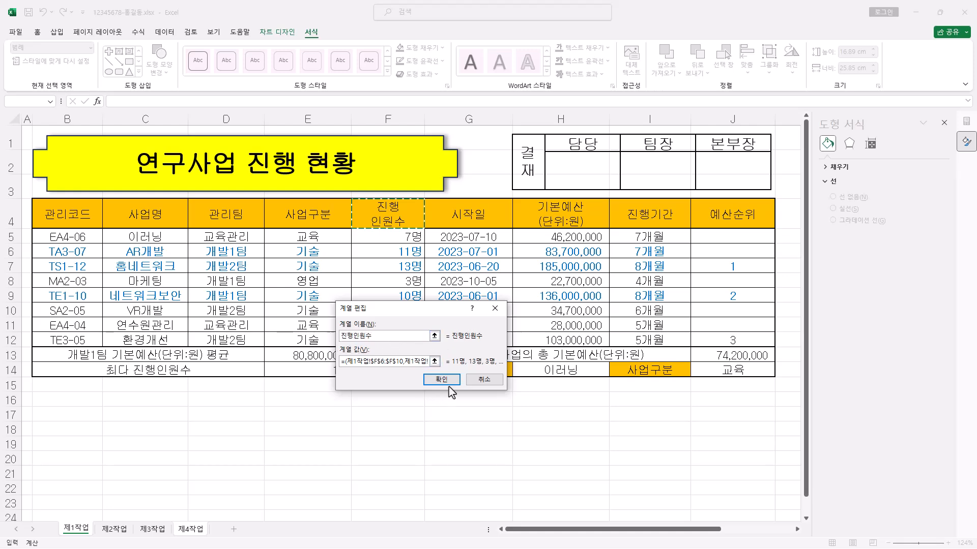
left_click(442, 380)
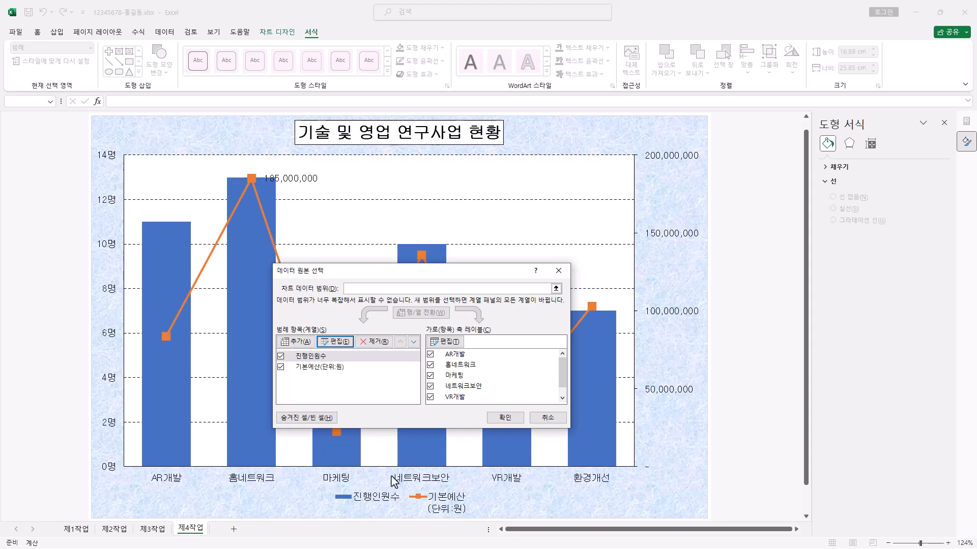
Replace the line series' linked name with the single-line text 기본예산(단위:원) and apply the source data changes
left_click(324, 368)
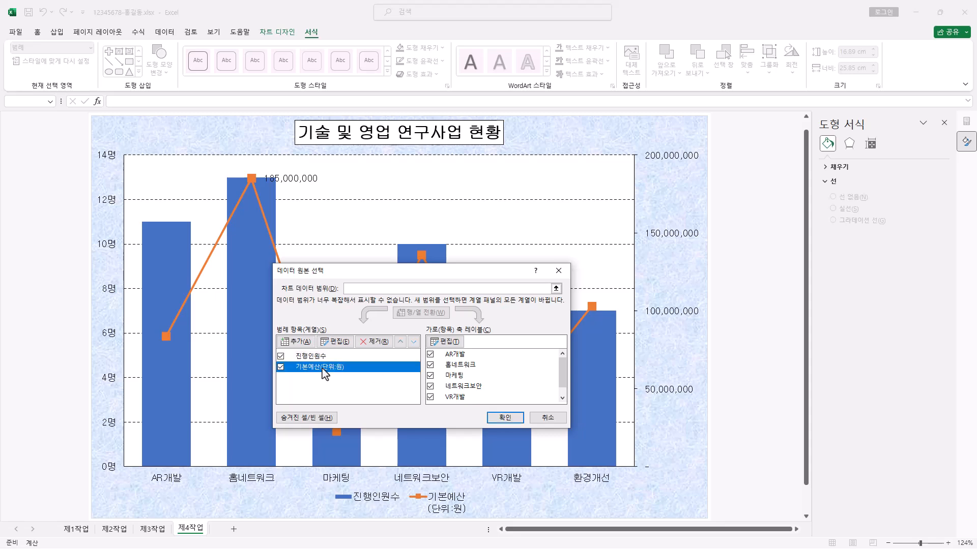
left_click(334, 341)
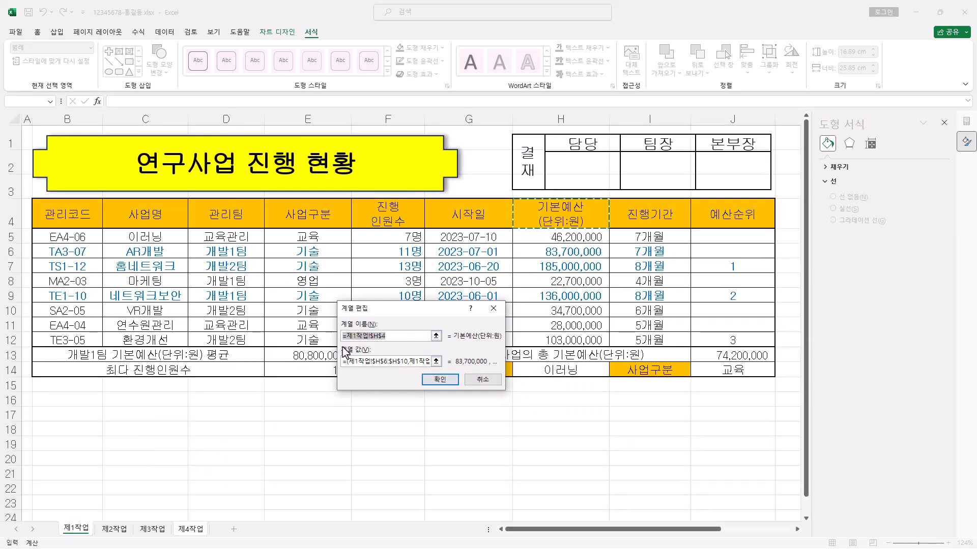
type("기본예산(단위:원)")
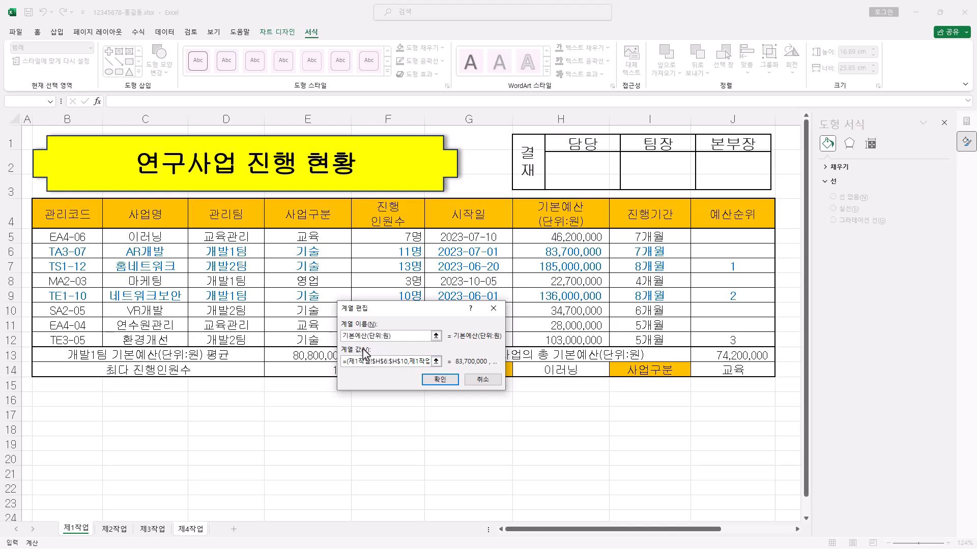
left_click(440, 379)
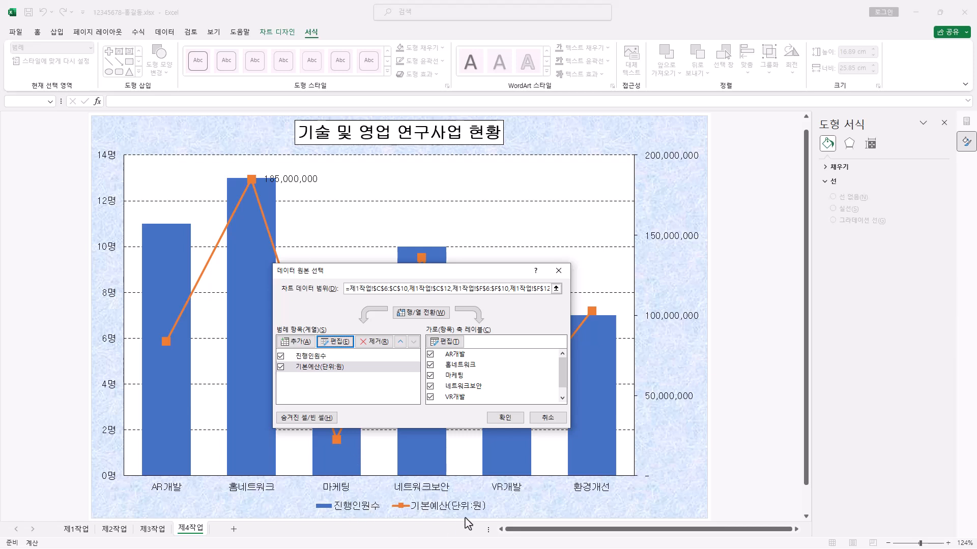
left_click(515, 423)
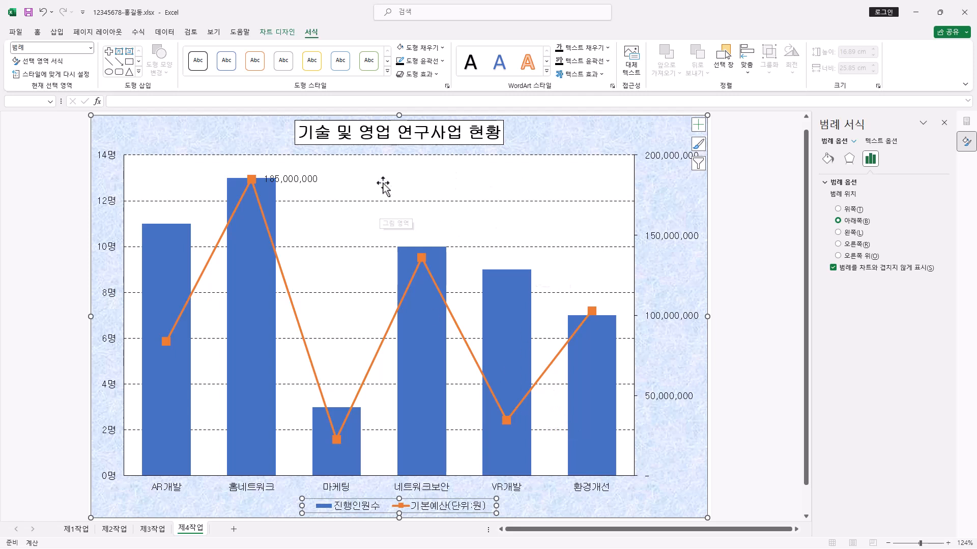
Draw a rounded rectangle callout about 3.4 cm wide and 2 cm high on the chart, its tail pointing at the 홈네트워크 data label
left_click(139, 71)
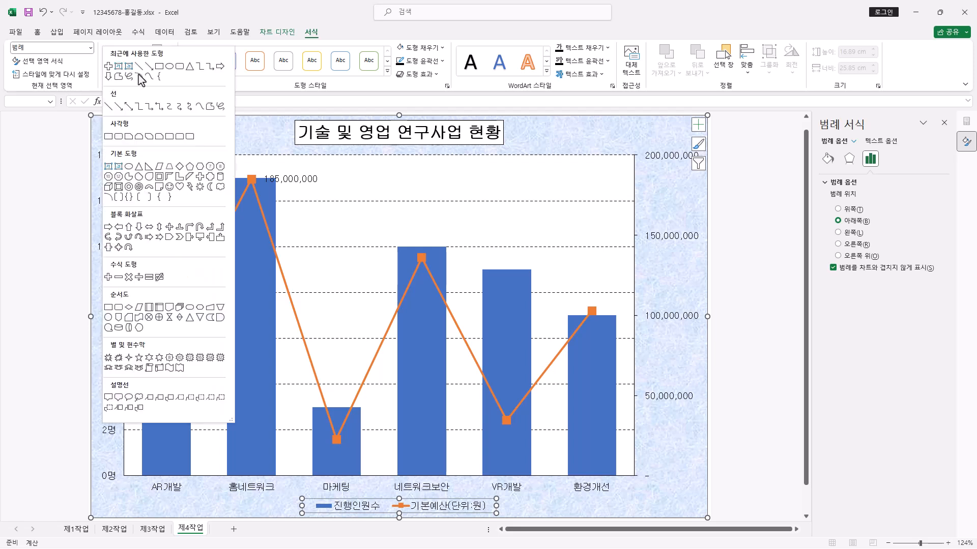
left_click(118, 398)
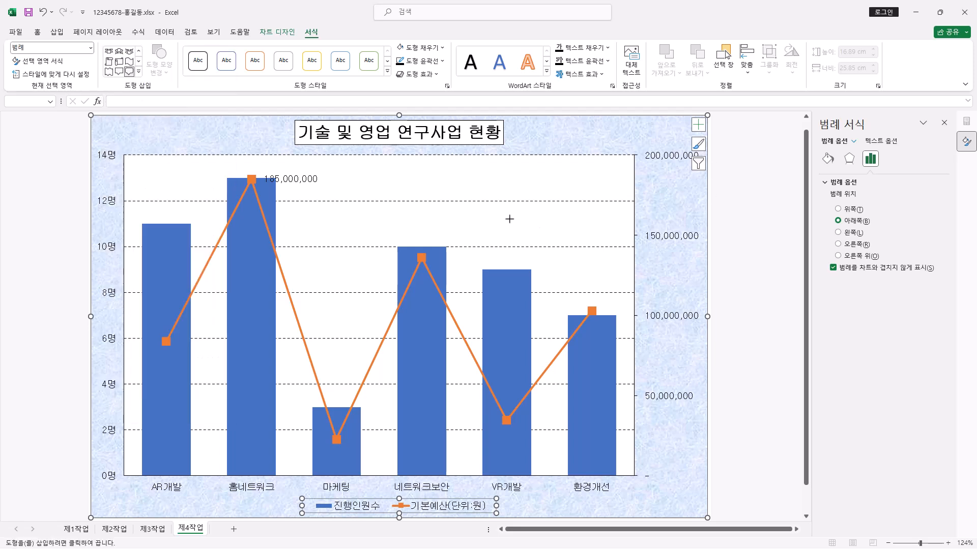
left_click_drag(379, 170, 473, 208)
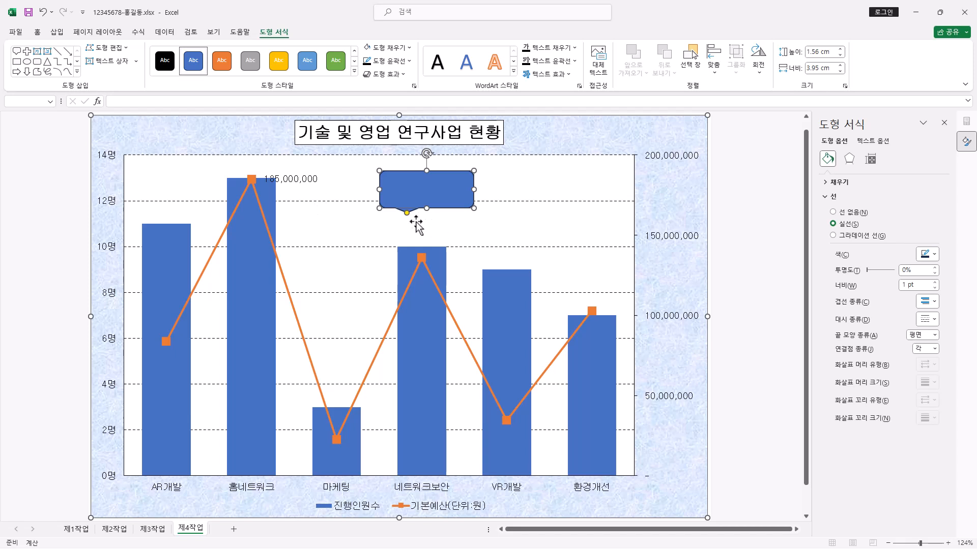
left_click_drag(407, 214, 357, 186)
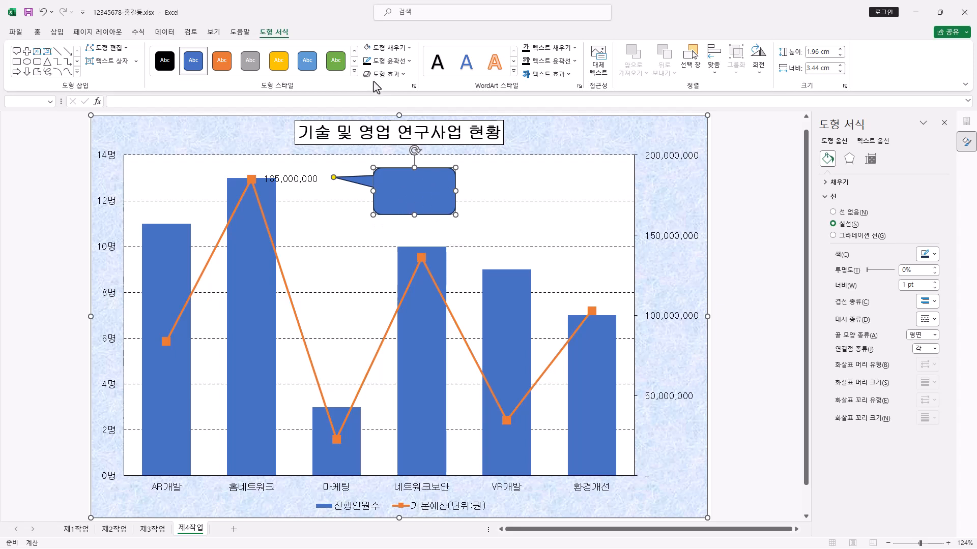
Format the callout with a white fill and centered text in the 굴림 font
left_click(386, 48)
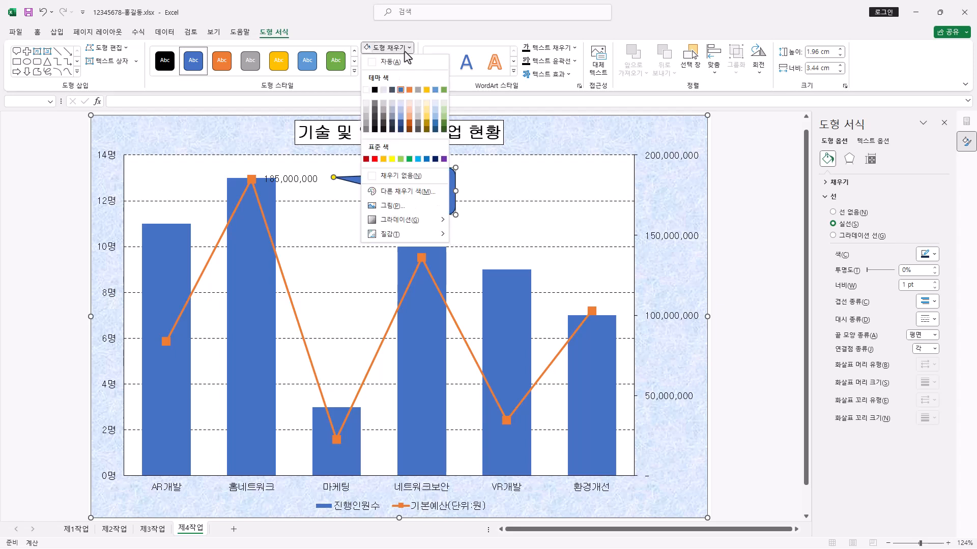
left_click(366, 90)
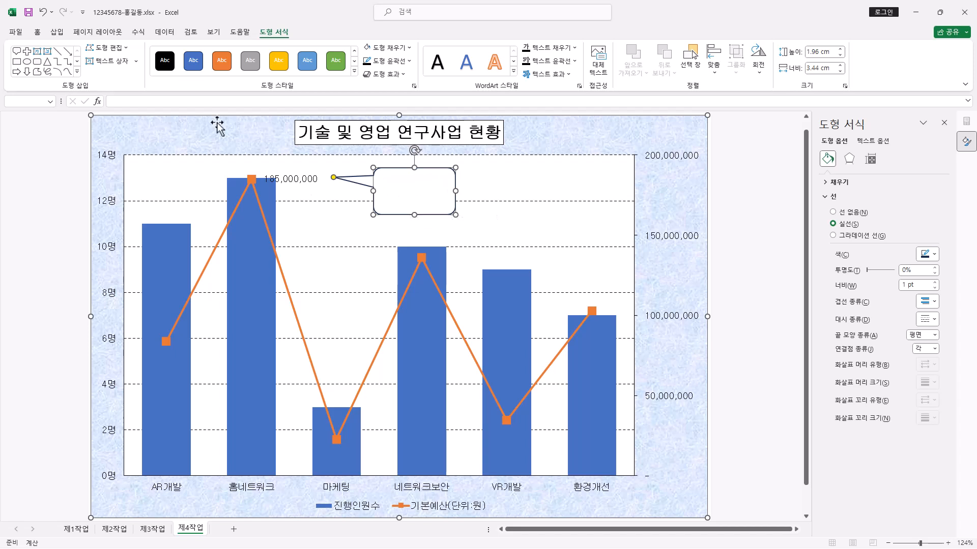
left_click(38, 32)
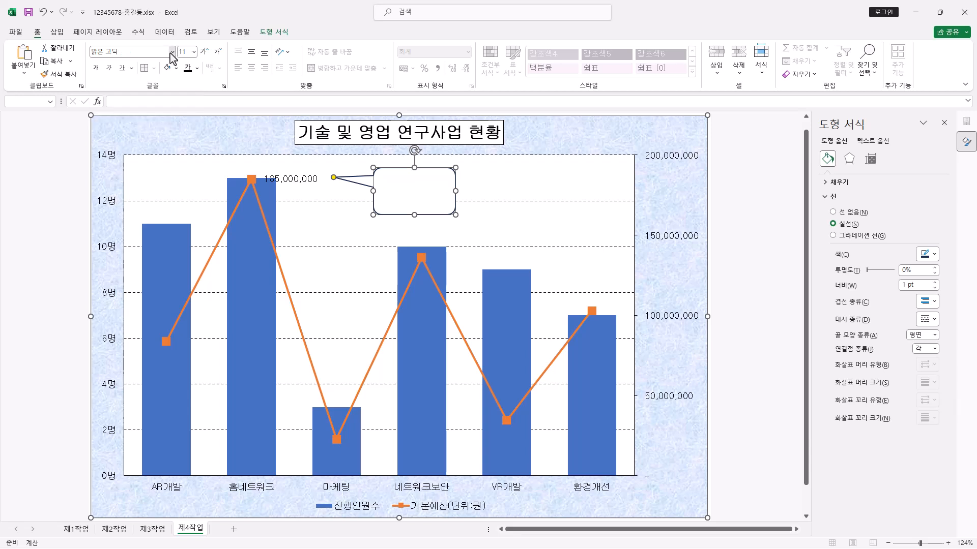
left_click(169, 53)
left_click(132, 156)
left_click(252, 68)
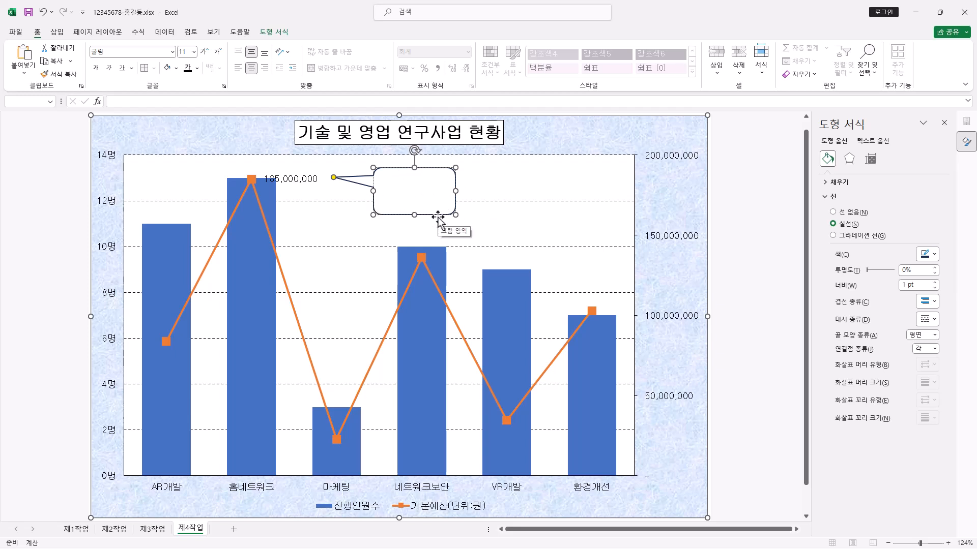
Enter the text 최대예산 in the callout and save the workbook
type("최대예산")
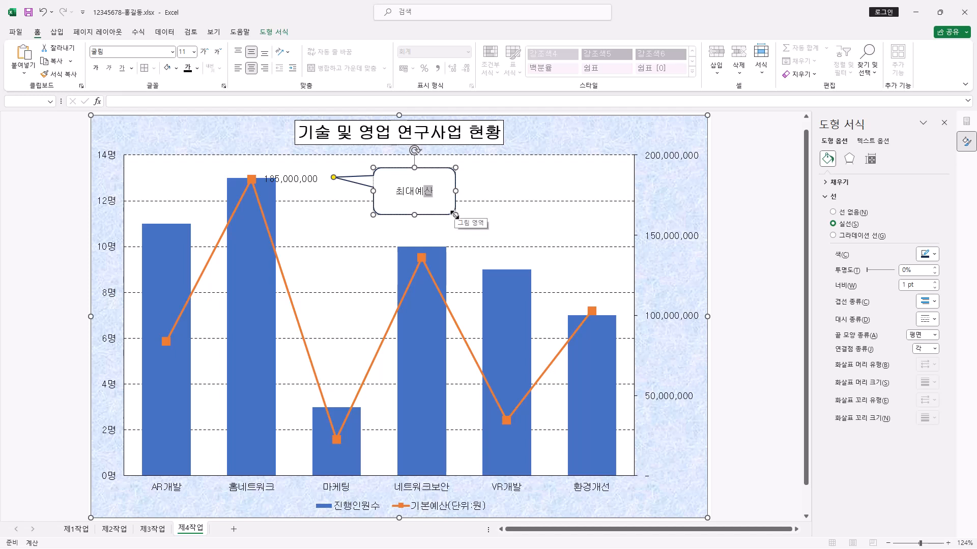
left_click(453, 215)
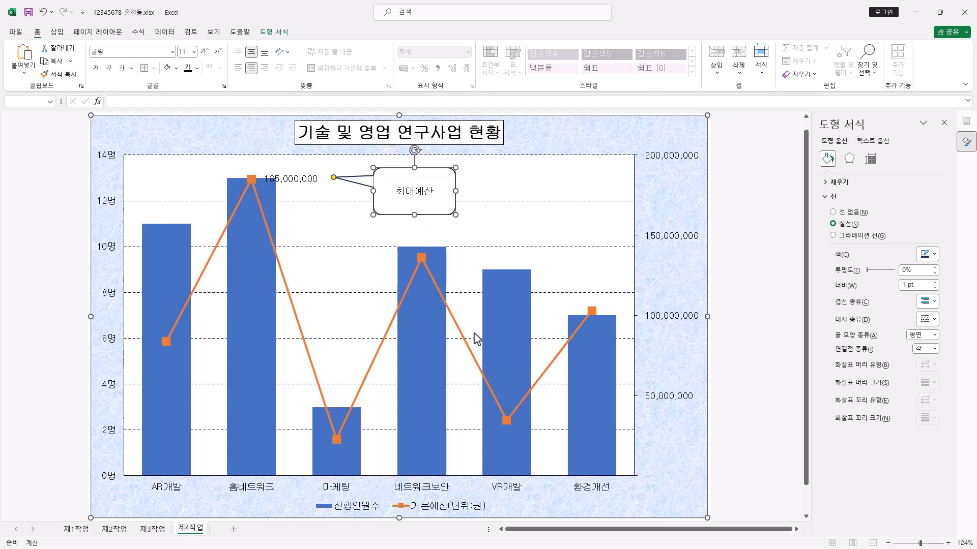
left_click(29, 13)
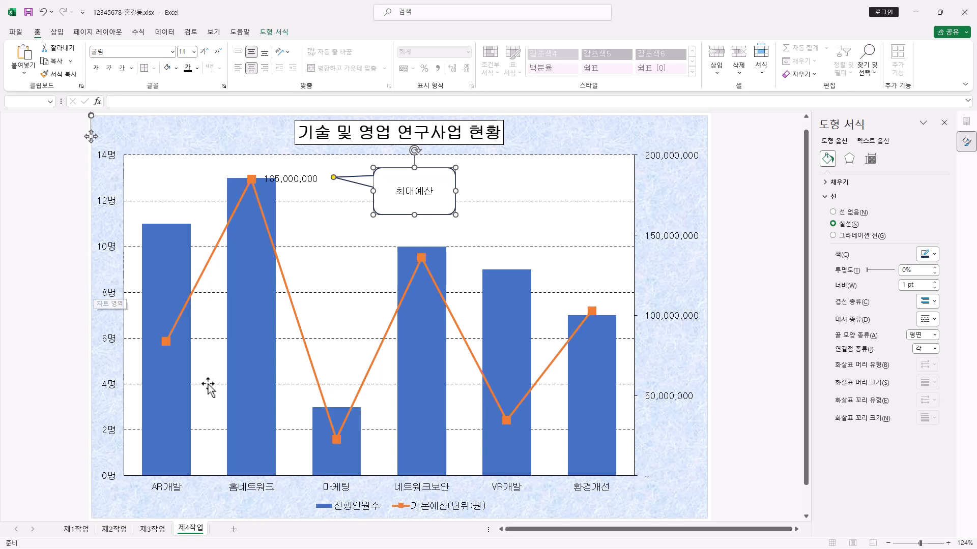